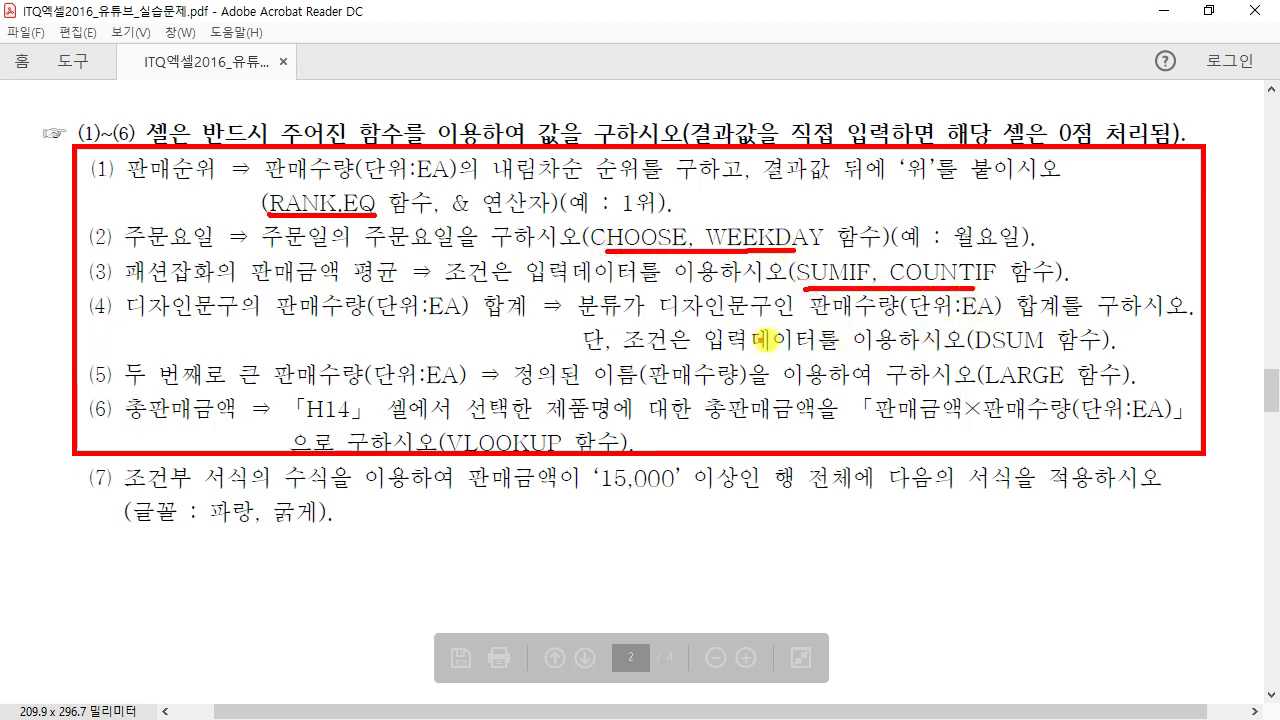
{"action": "left_click_drag", "start_coordinate": [974, 349], "coordinate": [1042, 348]}
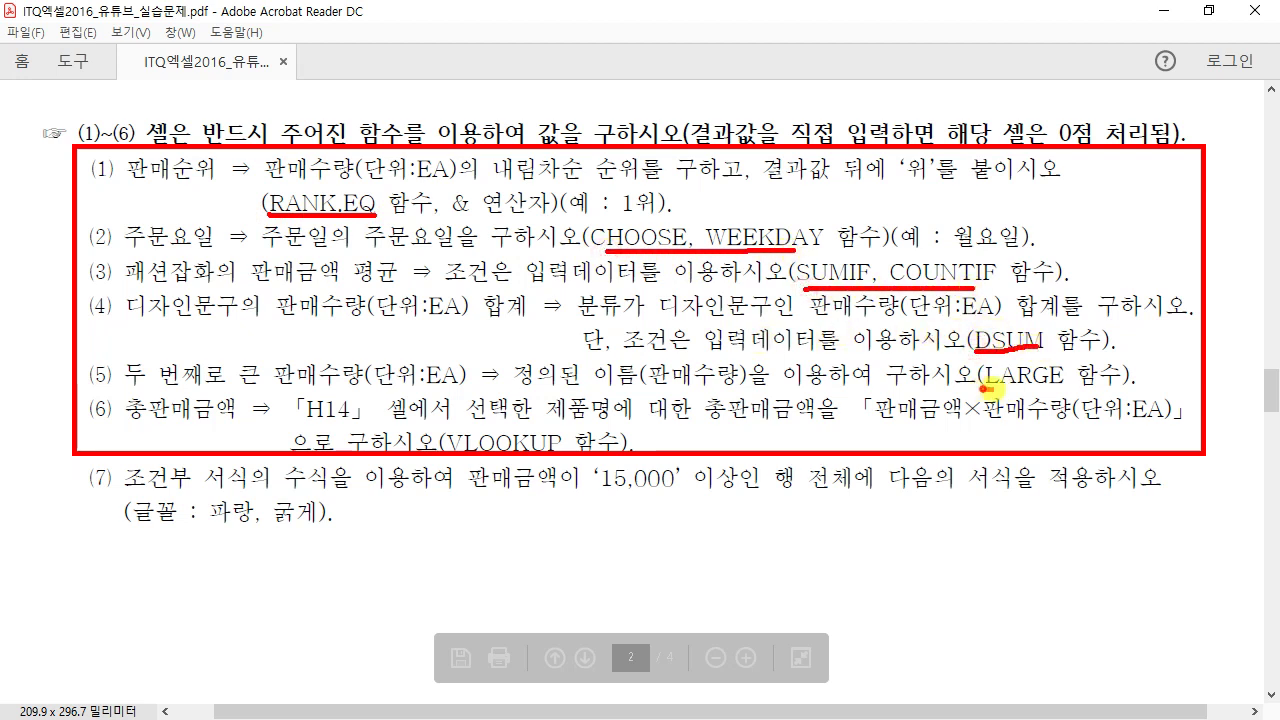
{"action": "left_click_drag", "start_coordinate": [985, 389], "coordinate": [1062, 391]}
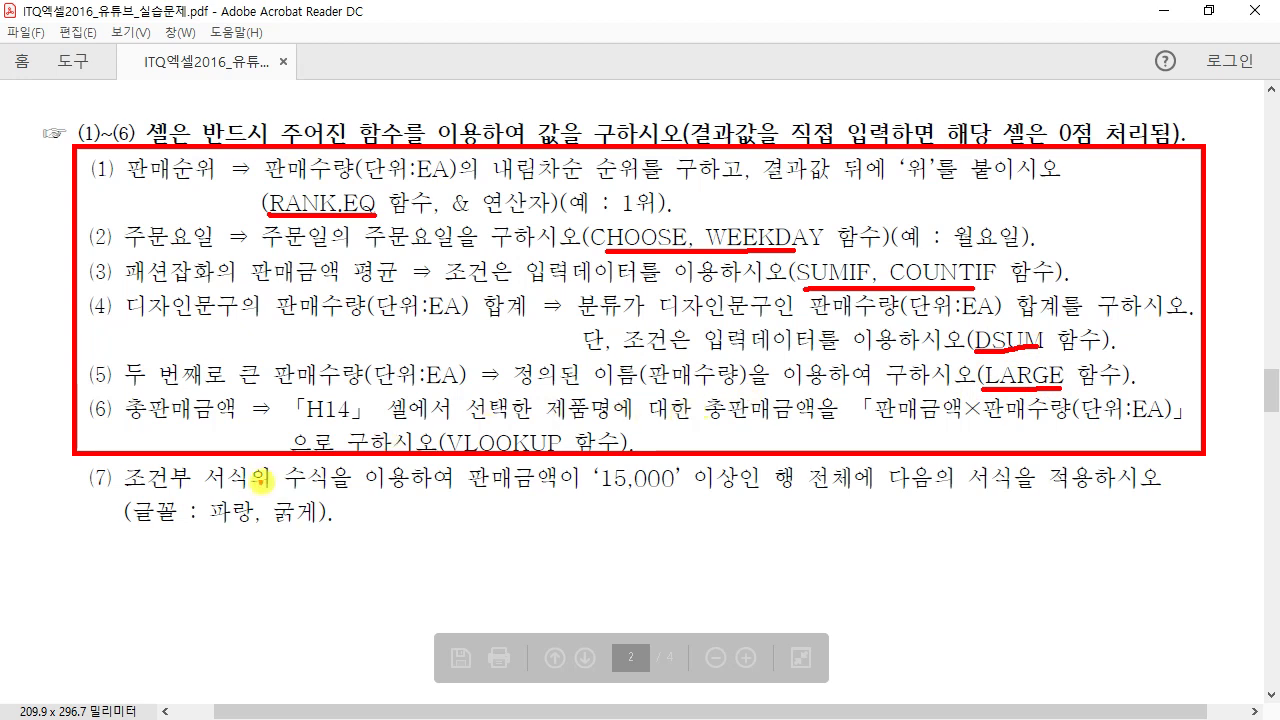
{"action": "left_click_drag", "start_coordinate": [125, 490], "coordinate": [272, 489]}
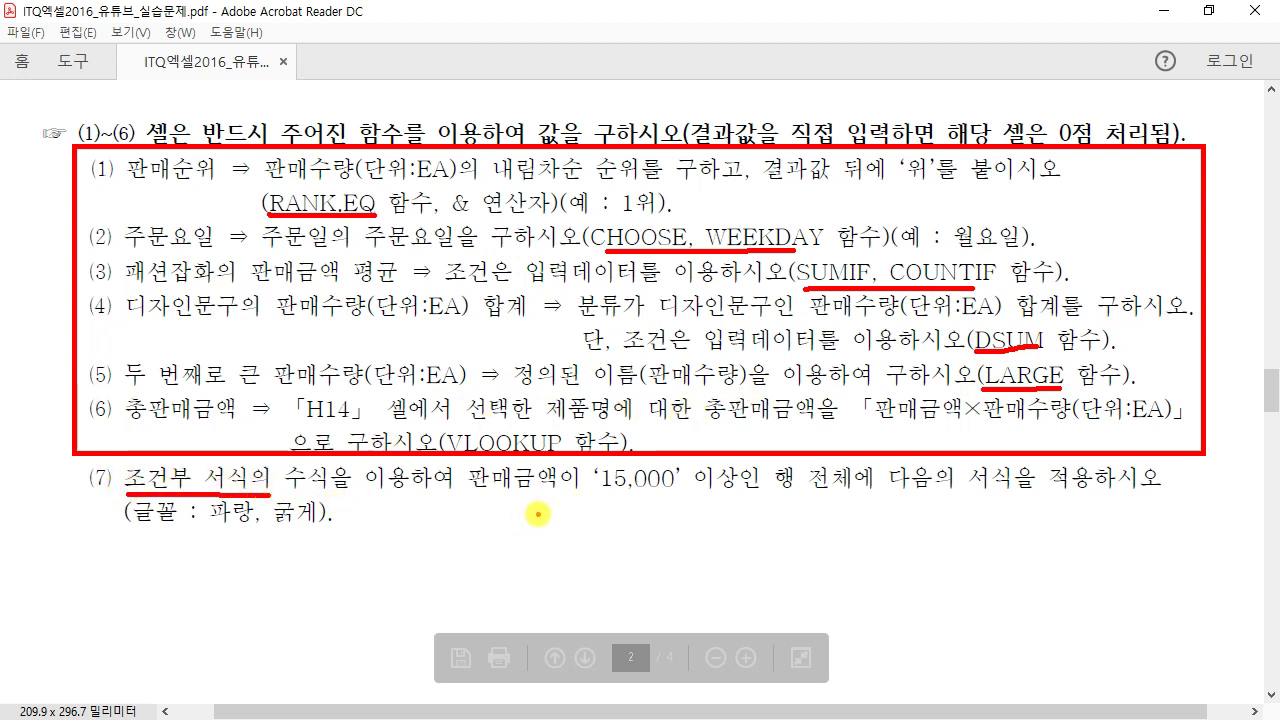
{"action": "left_click_drag", "start_coordinate": [313, 496], "coordinate": [465, 493]}
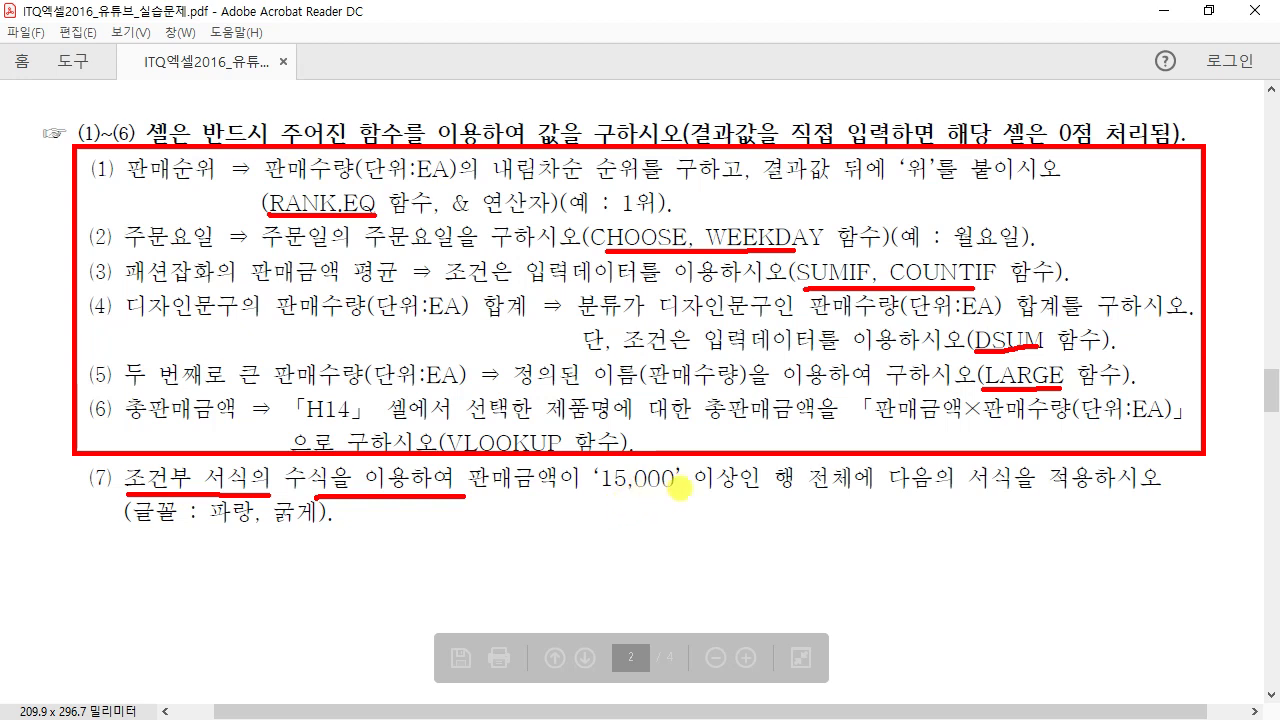
{"action": "key", "text": "Escape"}
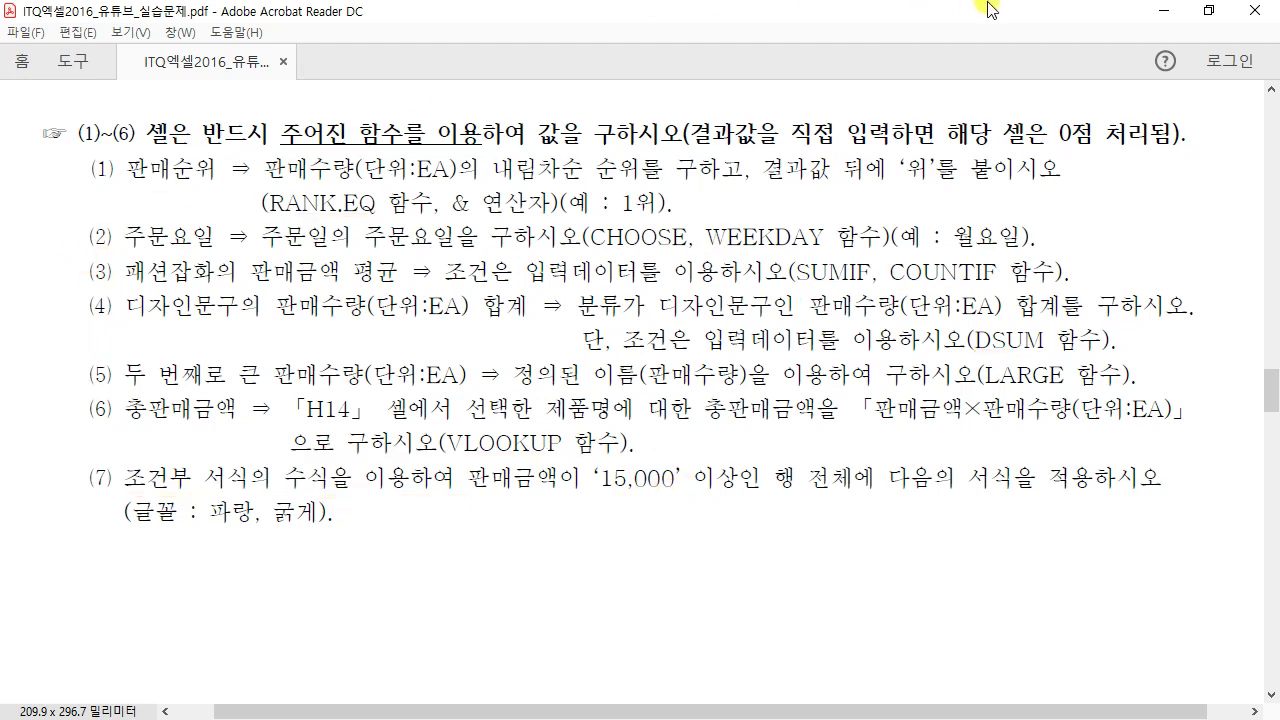
Step: Restore the PDF window to its smaller size, then switch to the 20200511 Excel workbook and maximize it
{"action": "left_click", "coordinate": [1209, 10]}
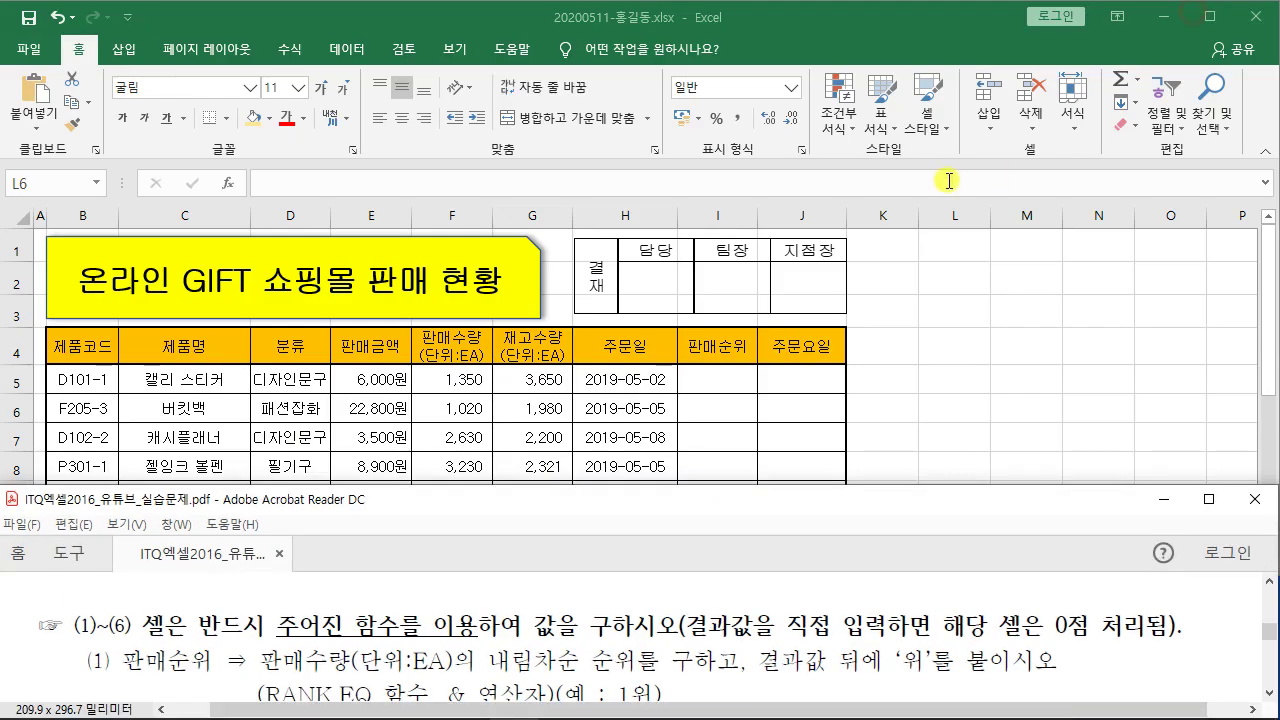
{"action": "left_click", "coordinate": [960, 312]}
{"action": "left_click", "coordinate": [1209, 16]}
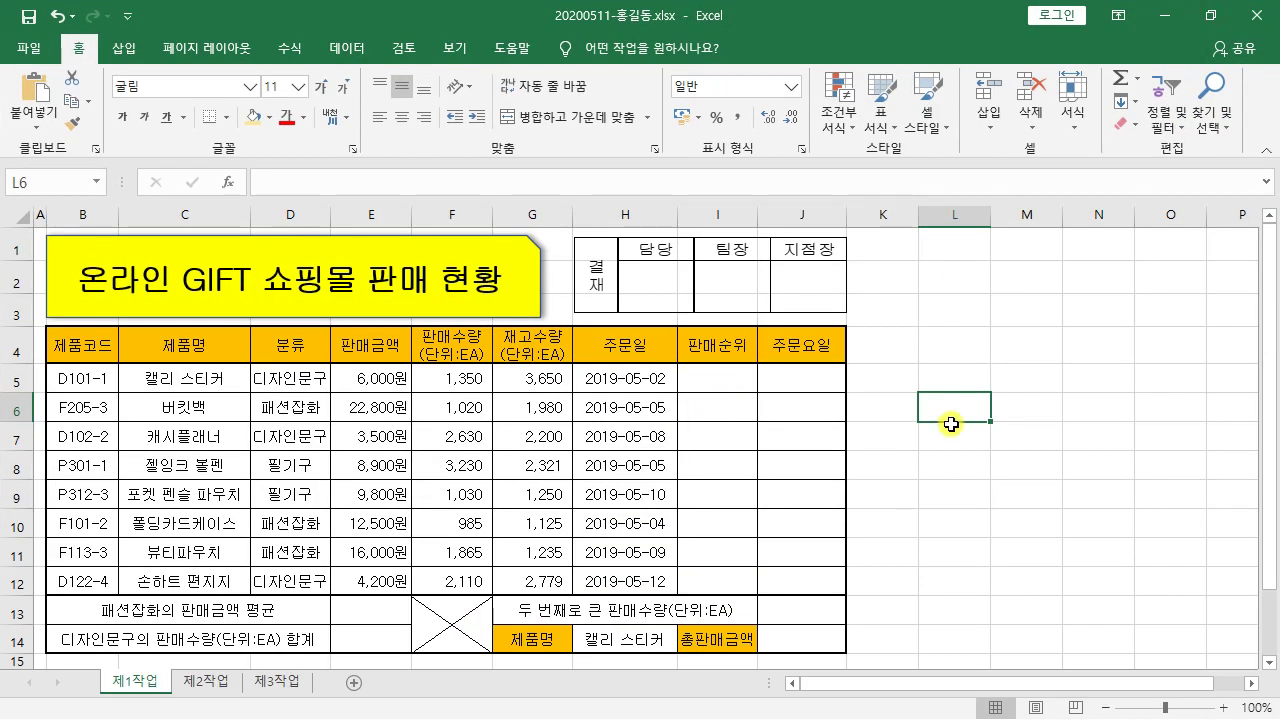
{"action": "left_click", "coordinate": [951, 426]}
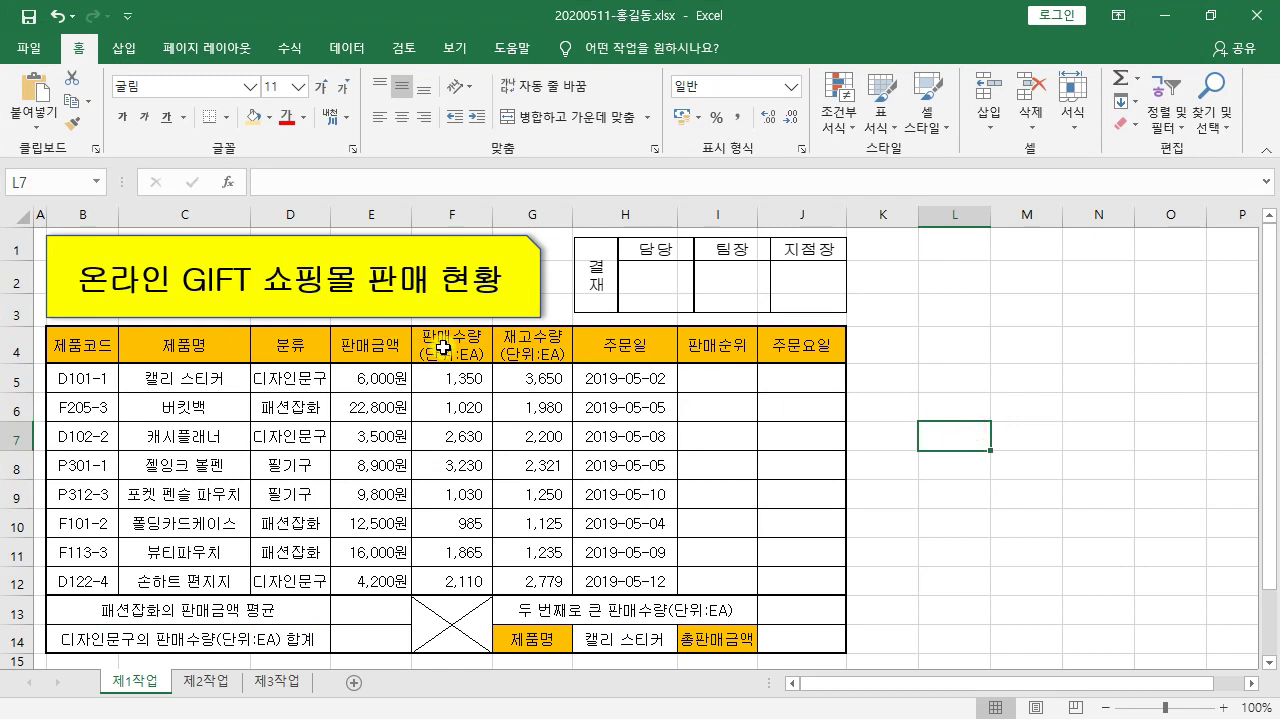
{"action": "left_click", "coordinate": [960, 381]}
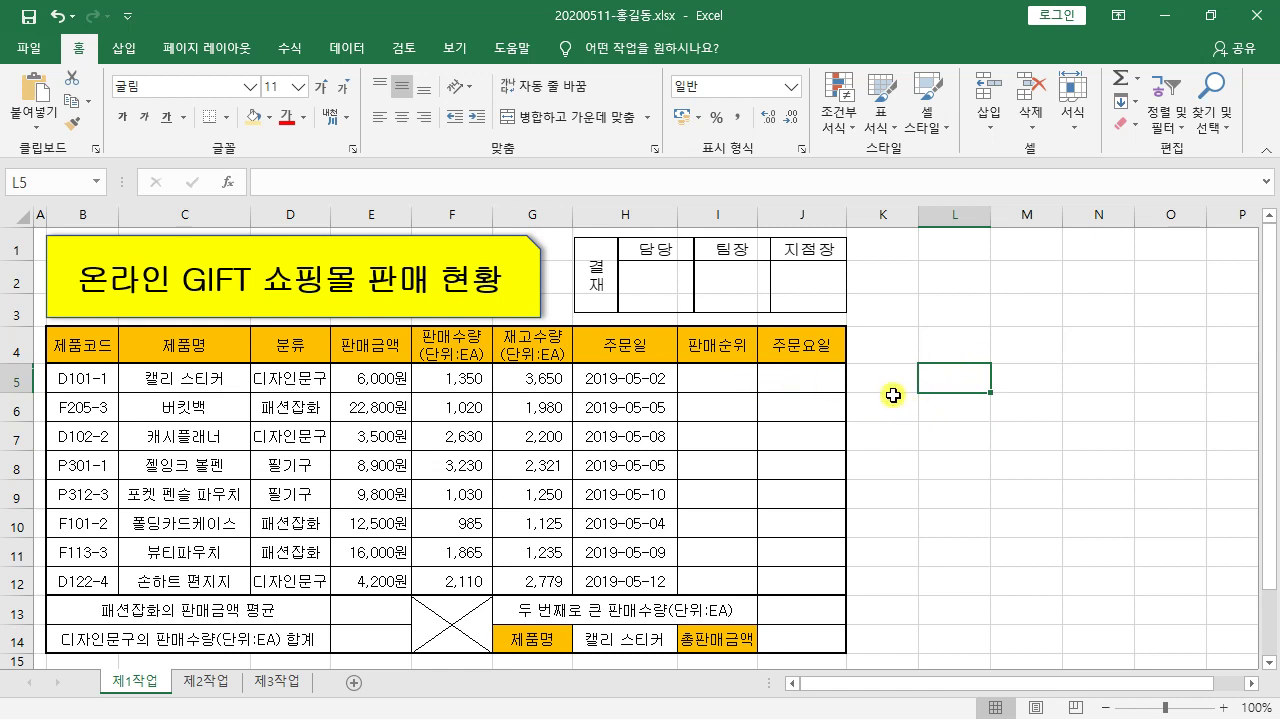
{"action": "left_click", "coordinate": [1018, 311]}
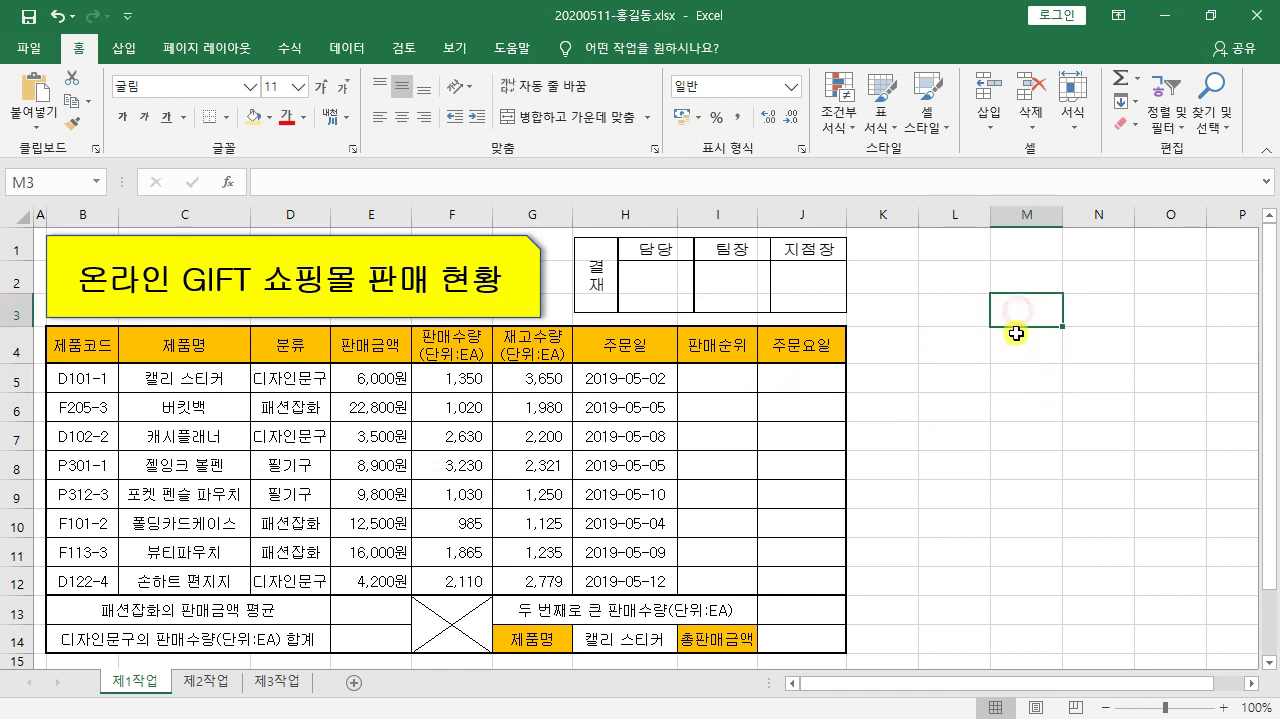
{"action": "left_click", "coordinate": [985, 376]}
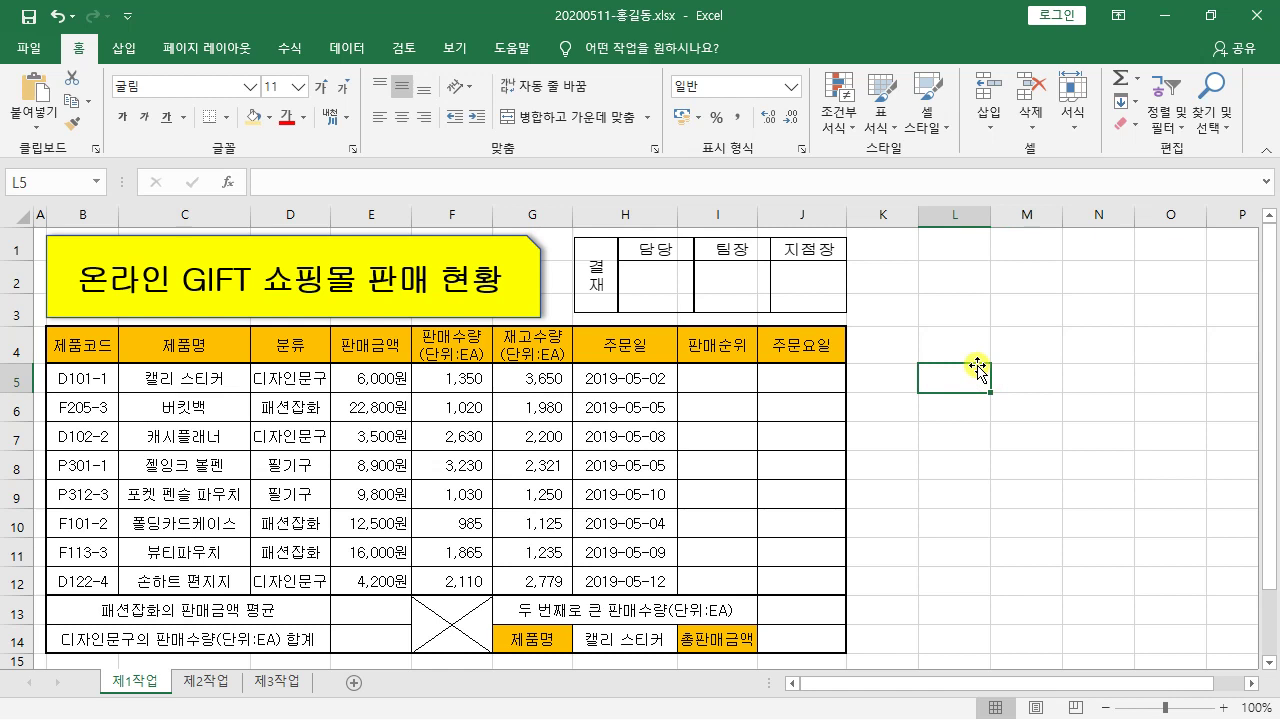
Step: Hide the gridlines on the 제1작업 worksheet
{"action": "left_click", "coordinate": [447, 50]}
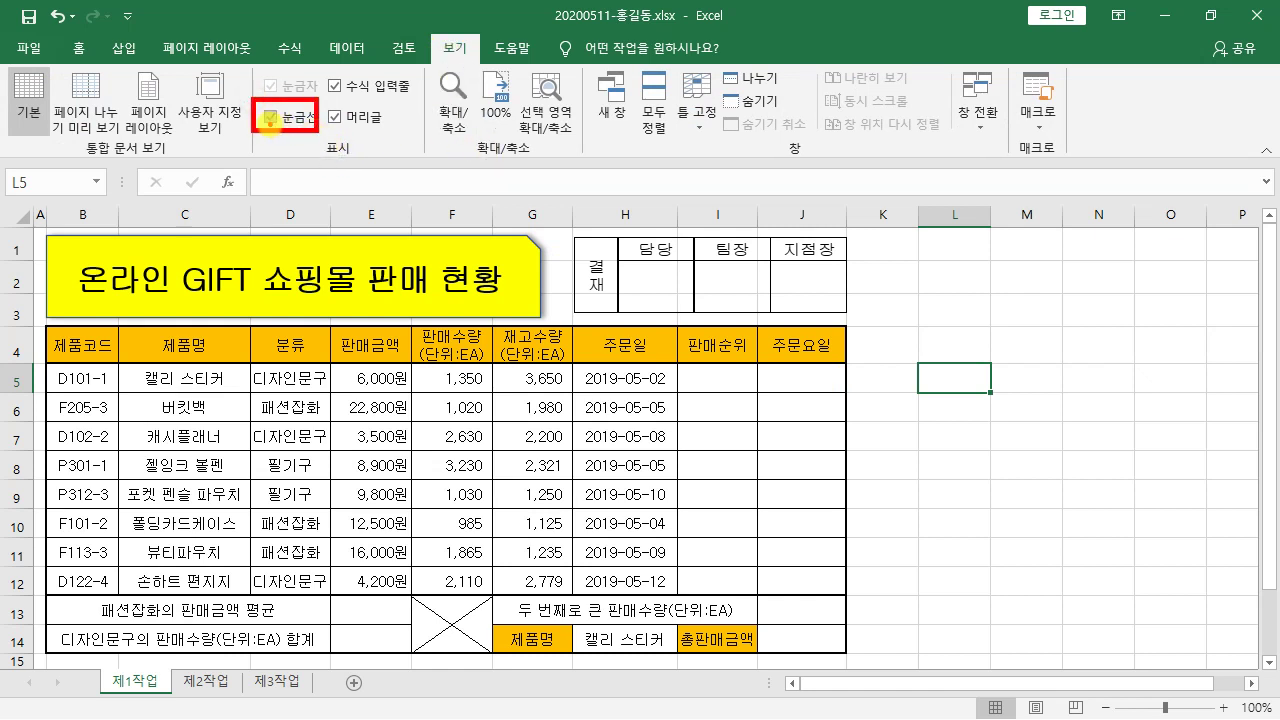
{"action": "left_click", "coordinate": [269, 117]}
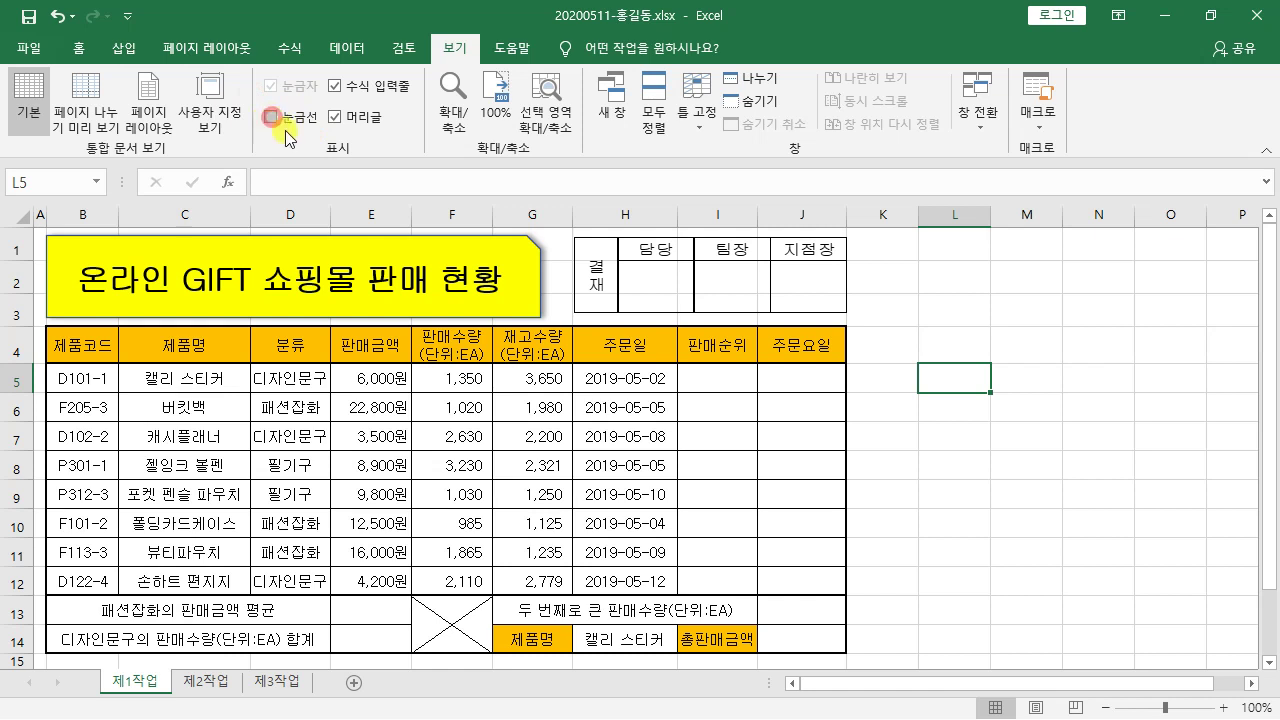
{"action": "left_click", "coordinate": [1025, 418]}
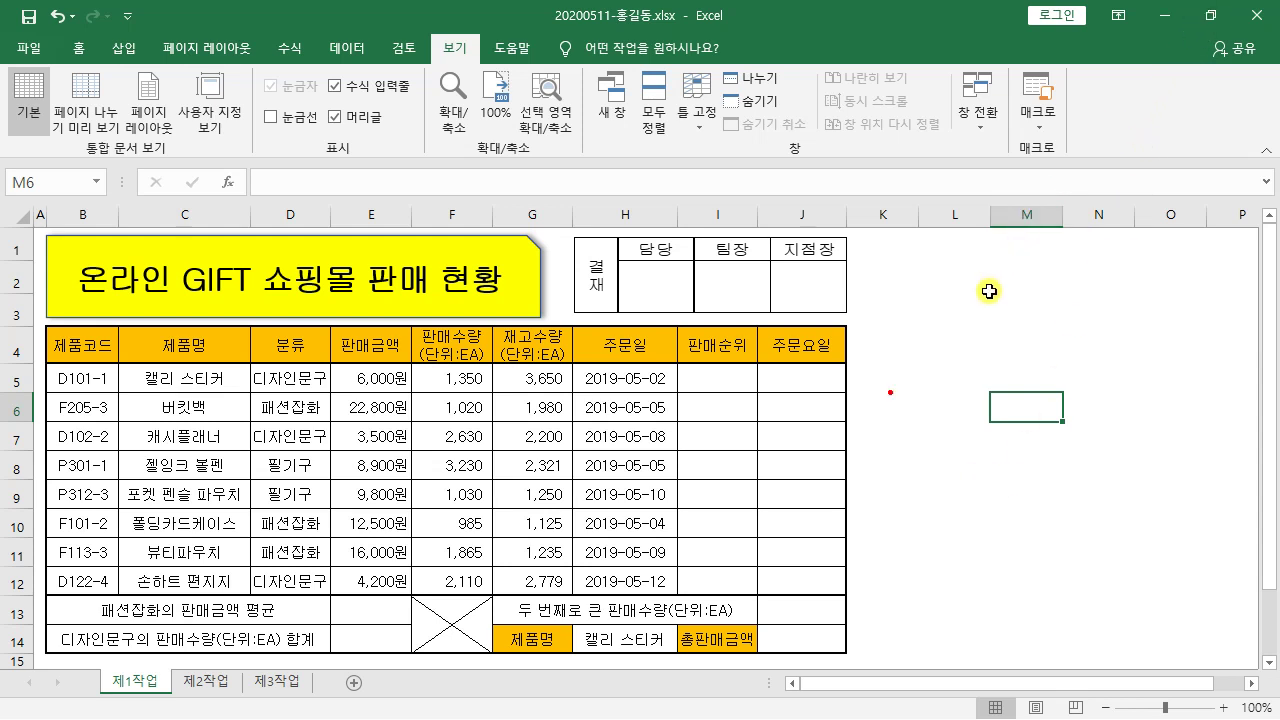
{"action": "left_click_drag", "start_coordinate": [676, 363], "coordinate": [757, 595]}
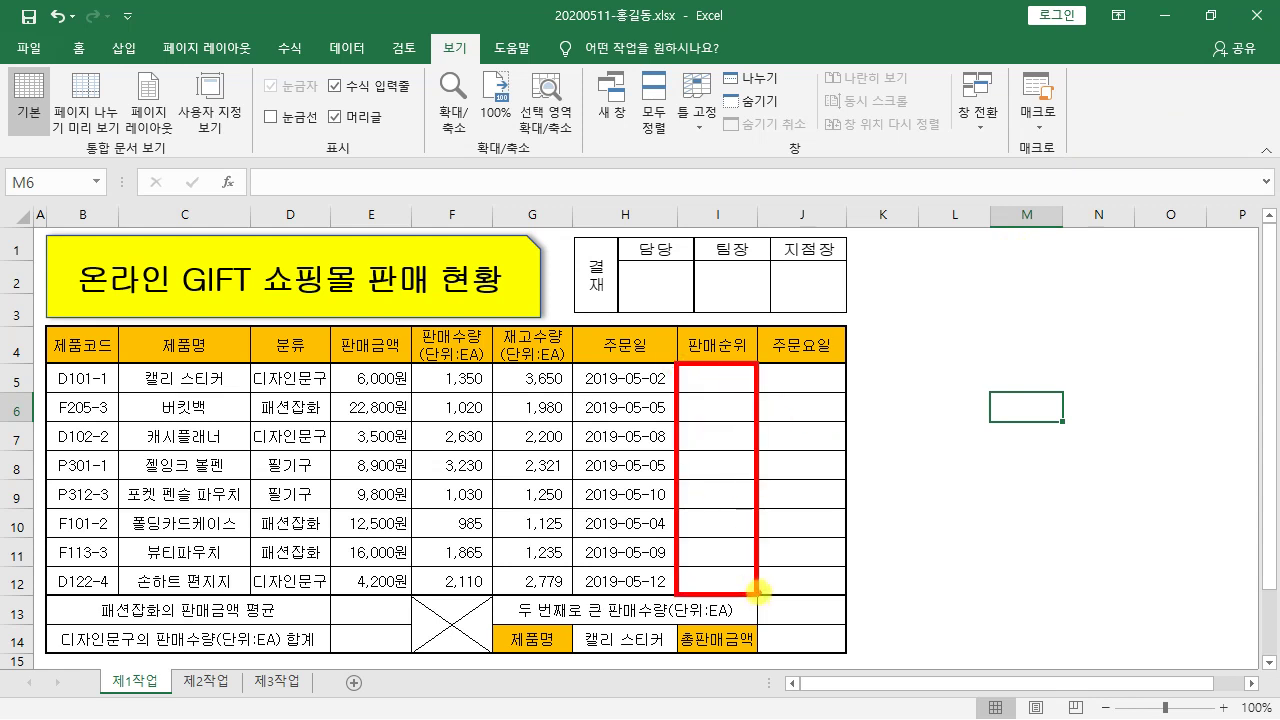
{"action": "mouse_move", "coordinate": [760, 363]}
{"action": "left_mouse_down"}
{"action": "mouse_move", "coordinate": [802, 529]}
{"action": "mouse_move", "coordinate": [848, 598]}
{"action": "mouse_move", "coordinate": [846, 582]}
{"action": "left_mouse_up"}
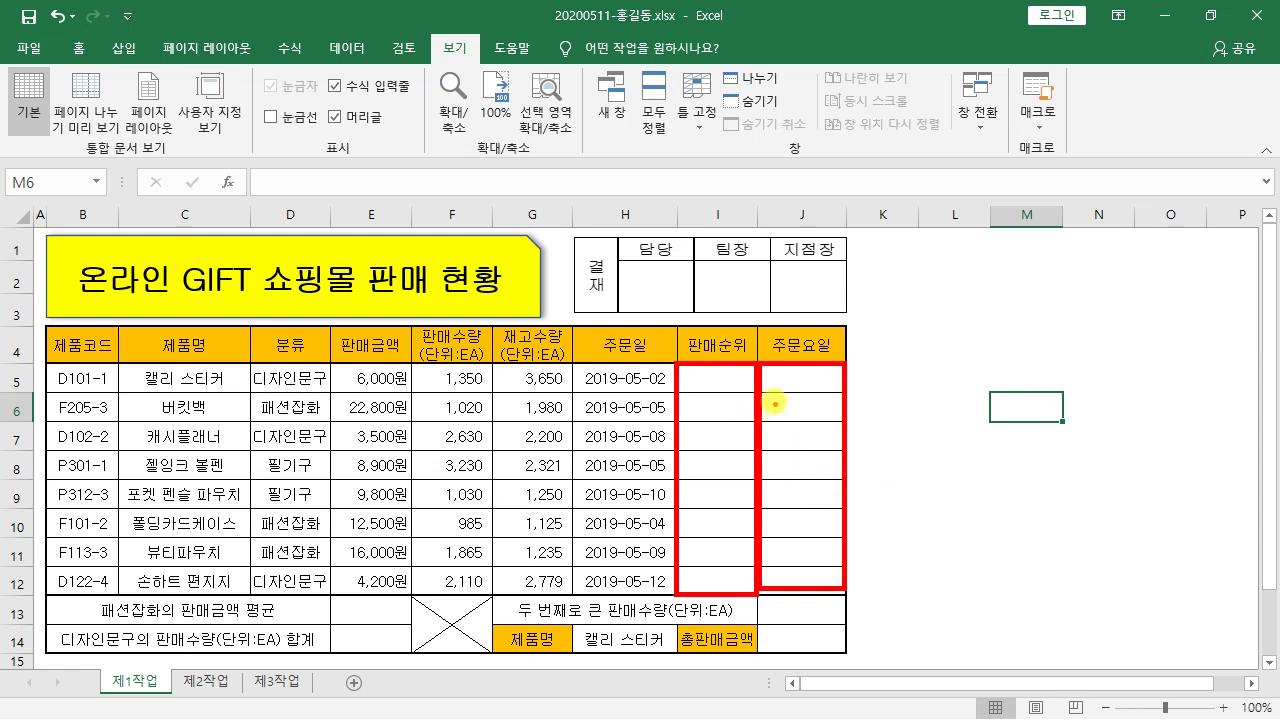
{"action": "left_click_drag", "start_coordinate": [704, 379], "coordinate": [556, 342]}
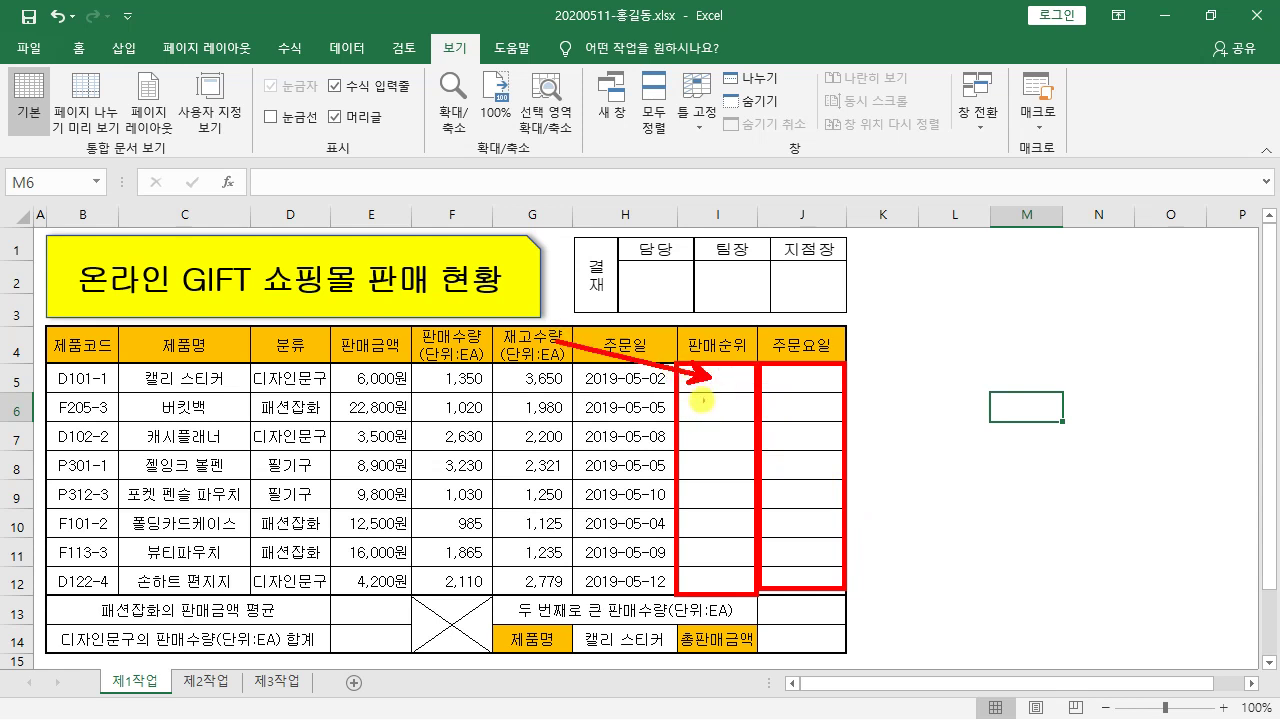
{"action": "mouse_move", "coordinate": [743, 563]}
{"action": "left_mouse_down"}
{"action": "mouse_move", "coordinate": [738, 405]}
{"action": "mouse_move", "coordinate": [760, 318]}
{"action": "left_mouse_up"}
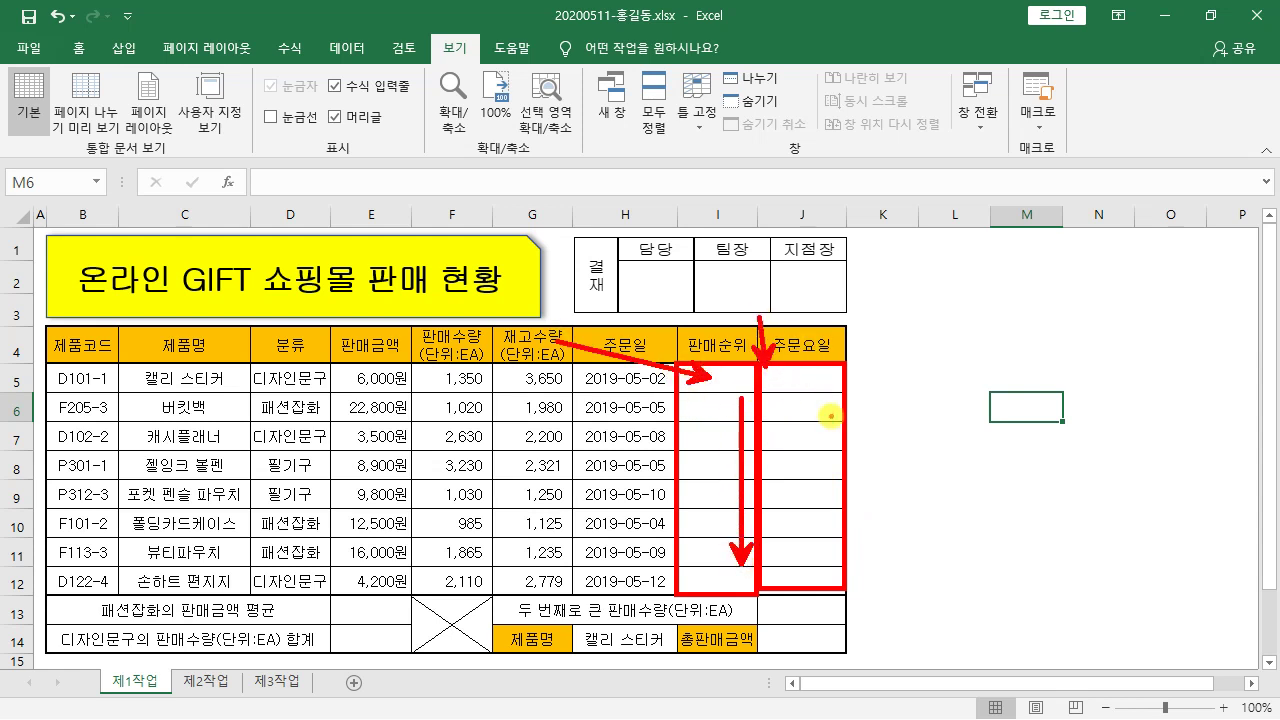
{"action": "left_click_drag", "start_coordinate": [828, 538], "coordinate": [824, 402]}
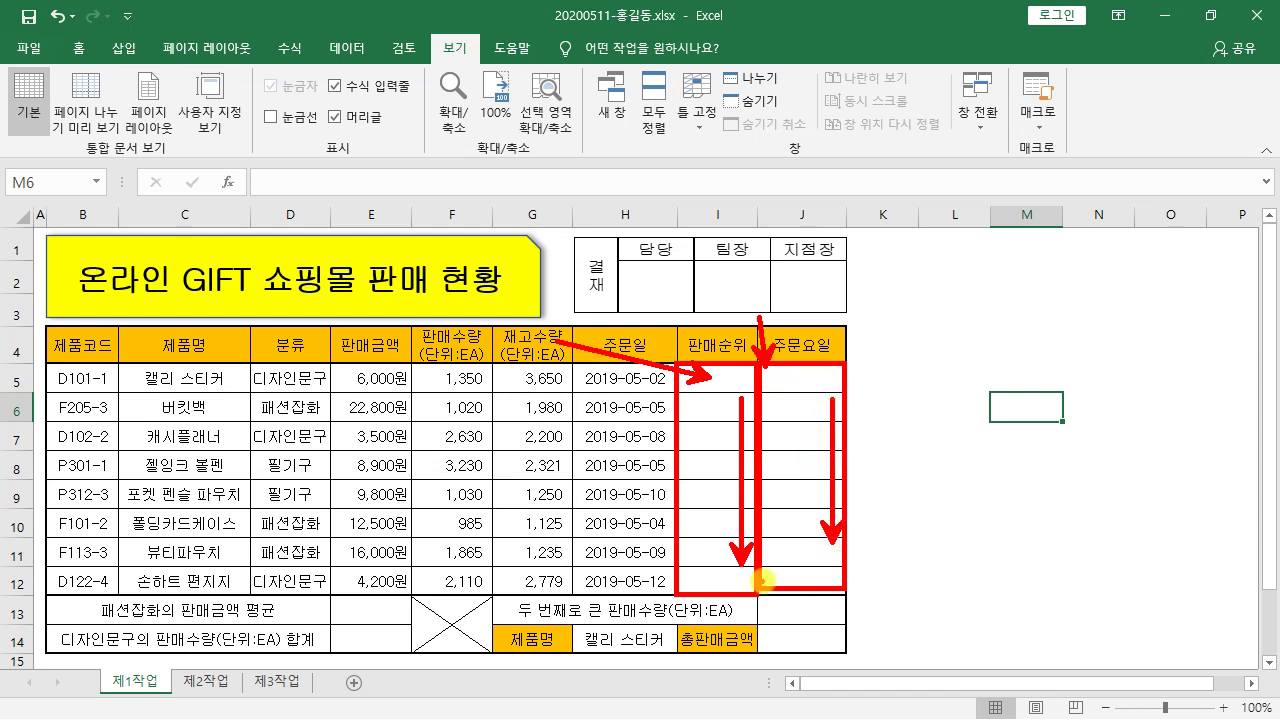
{"action": "mouse_move", "coordinate": [332, 598]}
{"action": "left_mouse_down"}
{"action": "mouse_move", "coordinate": [410, 621]}
{"action": "mouse_move", "coordinate": [394, 645]}
{"action": "mouse_move", "coordinate": [407, 647]}
{"action": "left_mouse_up"}
{"action": "mouse_move", "coordinate": [770, 610]}
{"action": "left_mouse_down"}
{"action": "mouse_move", "coordinate": [832, 617]}
{"action": "mouse_move", "coordinate": [810, 640]}
{"action": "mouse_move", "coordinate": [842, 641]}
{"action": "left_mouse_up"}
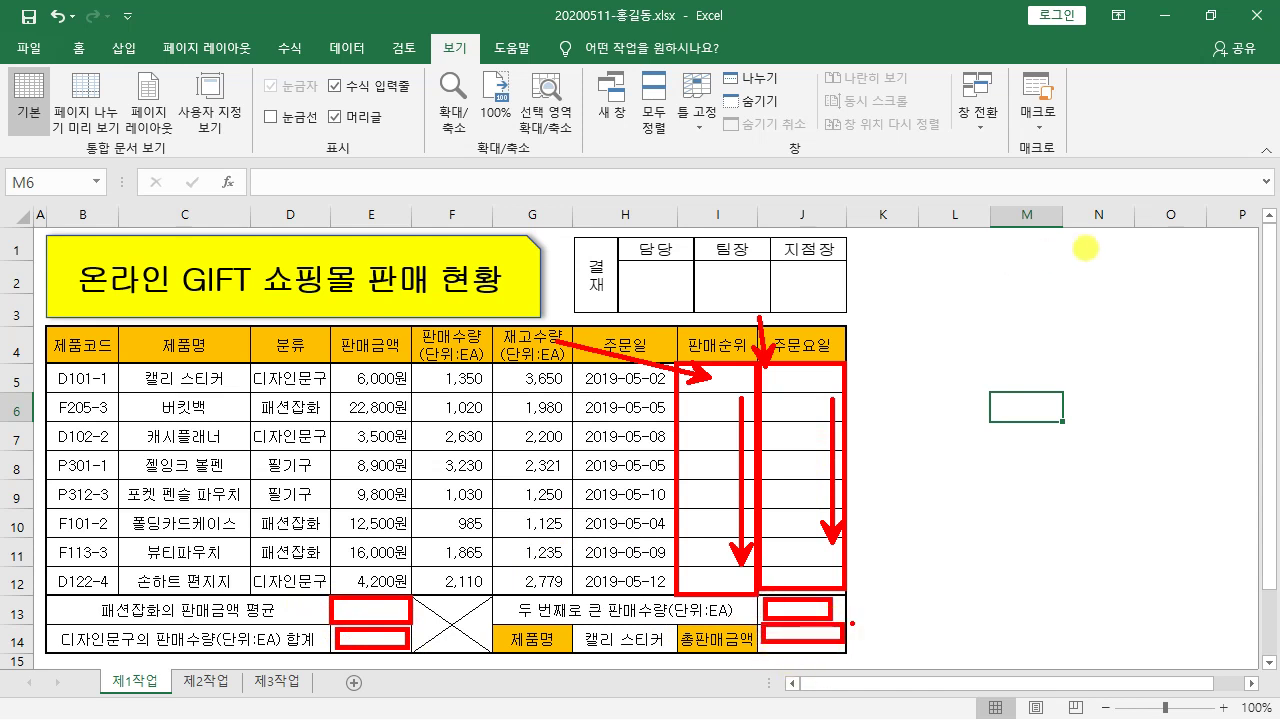
{"action": "key", "text": "Escape"}
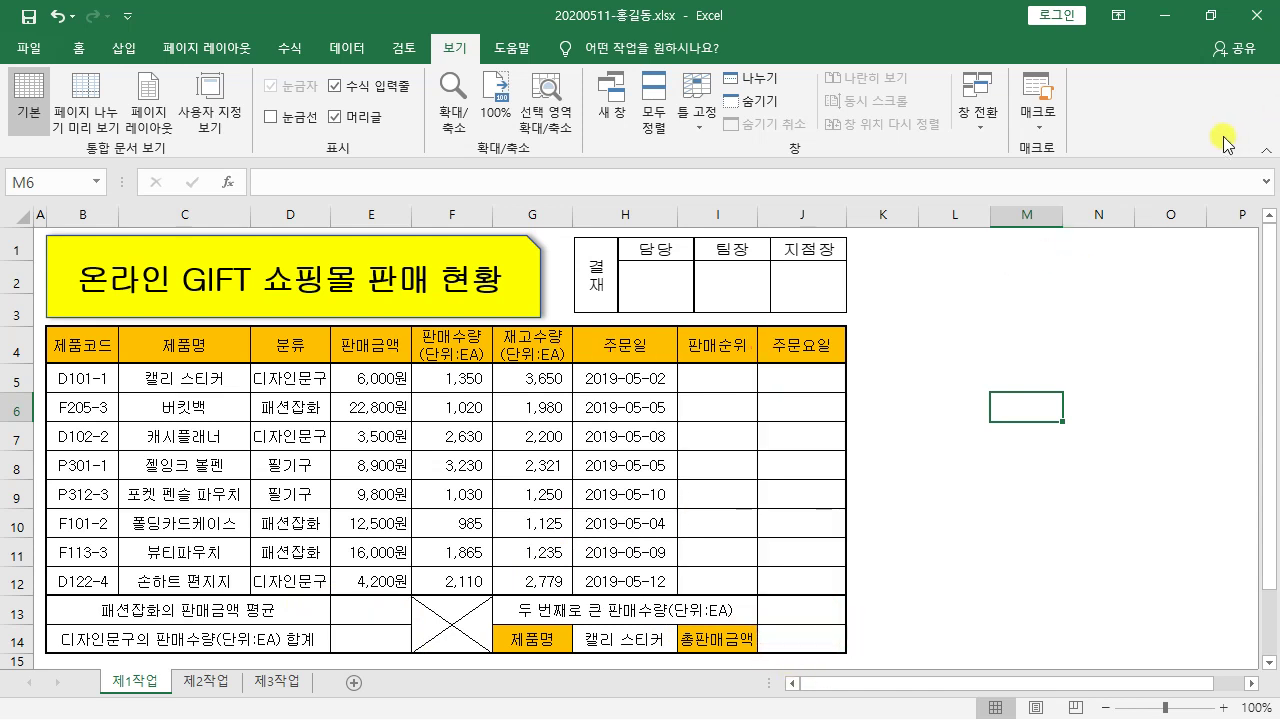
Step: Restore the Excel window to its smaller size above the PDF instructions and select the first 주문요일 cell, J5
{"action": "left_click", "coordinate": [1211, 27]}
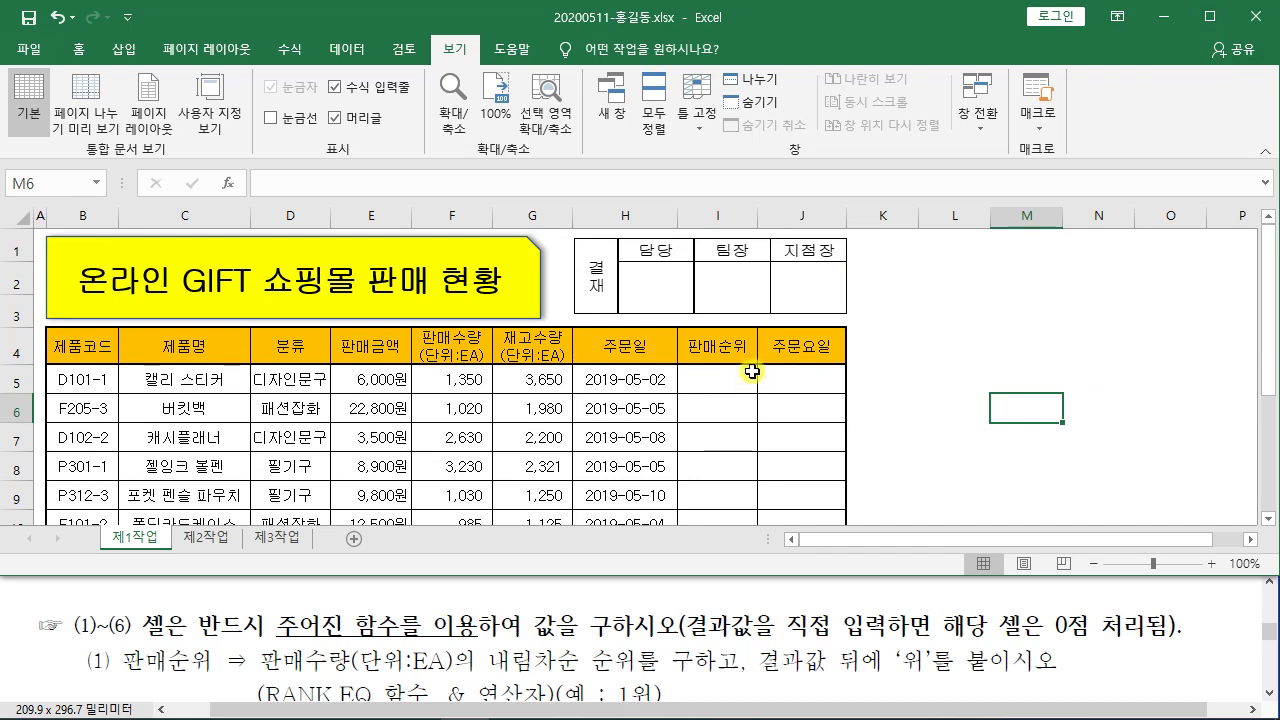
{"action": "scroll", "coordinate": [752, 372], "scroll_direction": "down", "scroll_amount": 1}
{"action": "left_click", "coordinate": [725, 283]}
{"action": "left_click", "coordinate": [806, 285]}
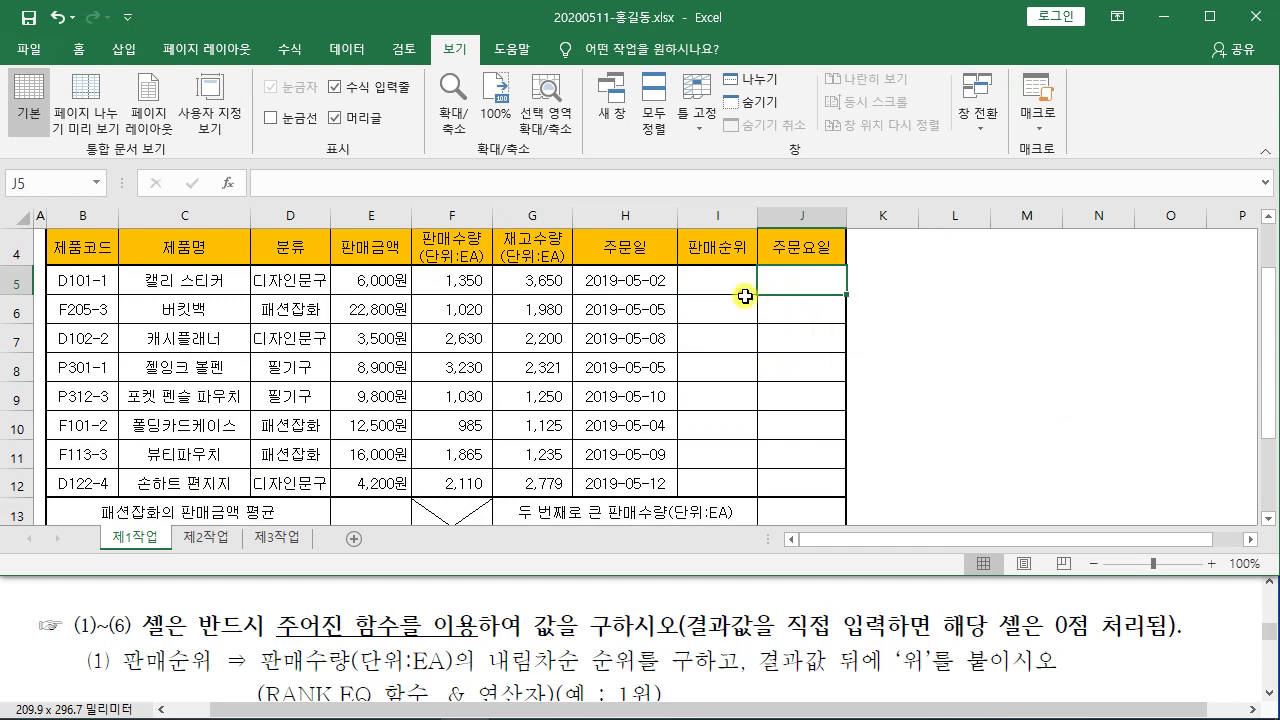
{"action": "mouse_move", "coordinate": [655, 170]}
{"action": "left_mouse_down"}
{"action": "mouse_move", "coordinate": [652, 140]}
{"action": "mouse_move", "coordinate": [712, 108]}
{"action": "mouse_move", "coordinate": [693, 181]}
{"action": "mouse_move", "coordinate": [702, 157]}
{"action": "left_mouse_up"}
{"action": "left_click_drag", "start_coordinate": [642, 200], "coordinate": [716, 187]}
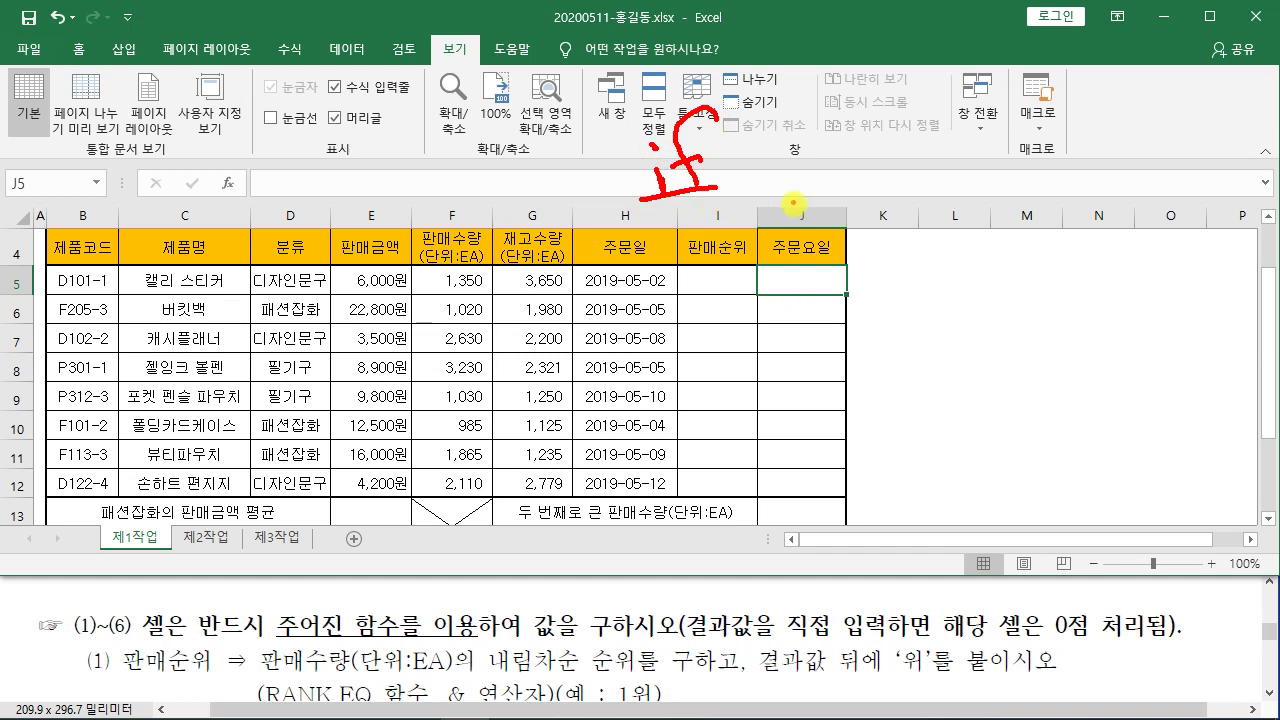
{"action": "mouse_move", "coordinate": [803, 133]}
{"action": "left_mouse_down"}
{"action": "mouse_move", "coordinate": [802, 182]}
{"action": "mouse_move", "coordinate": [830, 190]}
{"action": "mouse_move", "coordinate": [850, 130]}
{"action": "mouse_move", "coordinate": [868, 195]}
{"action": "mouse_move", "coordinate": [877, 151]}
{"action": "mouse_move", "coordinate": [916, 184]}
{"action": "left_mouse_up"}
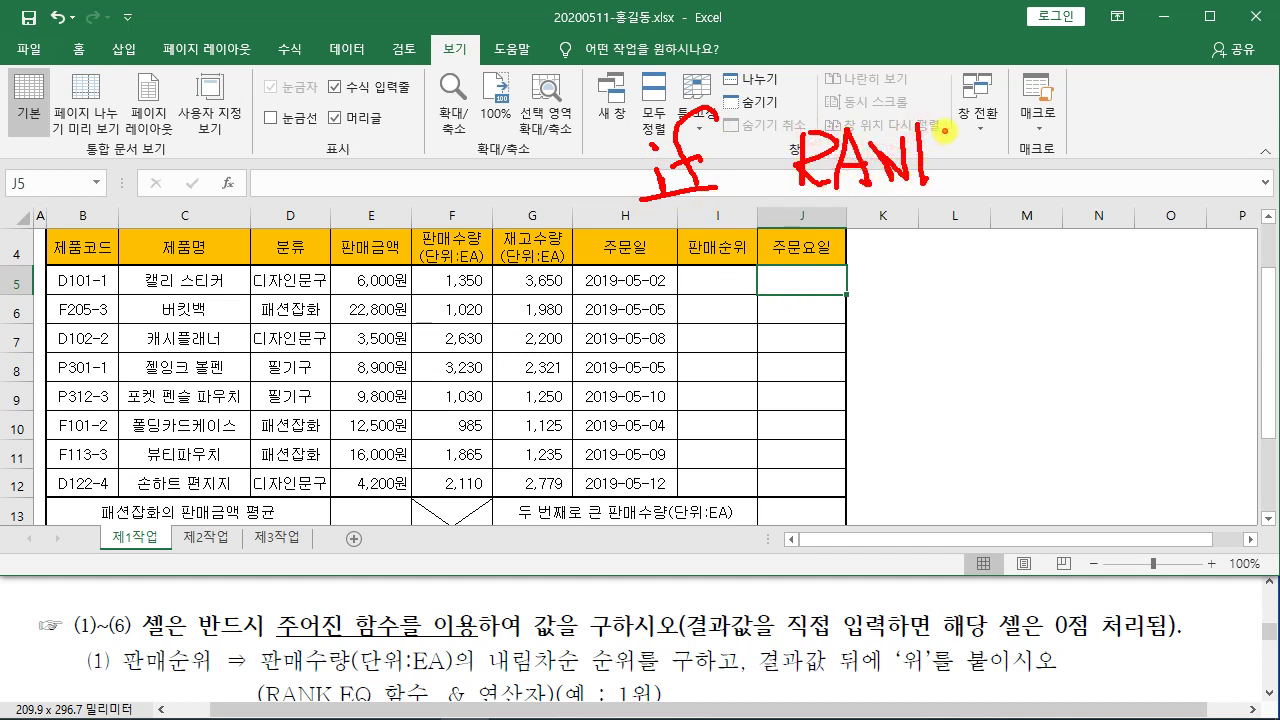
{"action": "mouse_move", "coordinate": [945, 128]}
{"action": "left_mouse_down"}
{"action": "mouse_move", "coordinate": [941, 177]}
{"action": "mouse_move", "coordinate": [961, 189]}
{"action": "left_mouse_up"}
{"action": "mouse_move", "coordinate": [974, 127]}
{"action": "left_mouse_down"}
{"action": "mouse_move", "coordinate": [1027, 127]}
{"action": "mouse_move", "coordinate": [1044, 190]}
{"action": "left_mouse_up"}
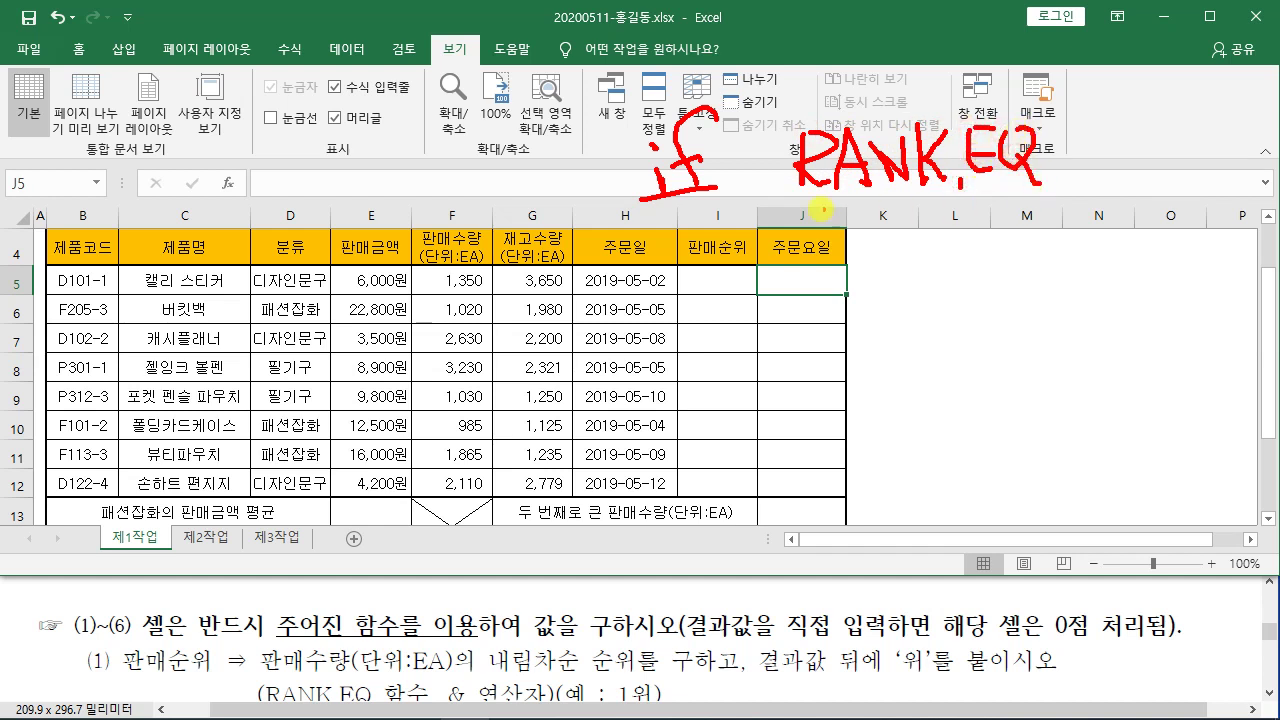
{"action": "left_click_drag", "start_coordinate": [800, 193], "coordinate": [1050, 197]}
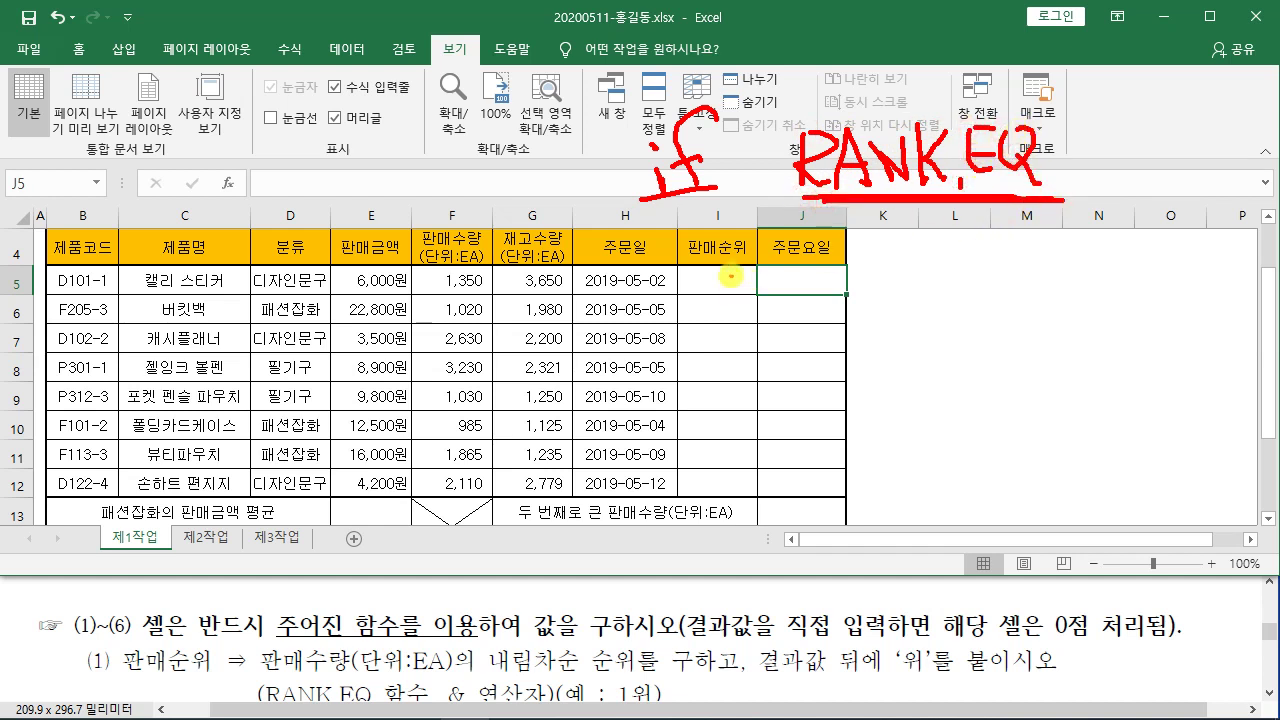
{"action": "mouse_move", "coordinate": [687, 284]}
{"action": "left_mouse_down"}
{"action": "mouse_move", "coordinate": [700, 268]}
{"action": "mouse_move", "coordinate": [786, 296]}
{"action": "mouse_move", "coordinate": [840, 262]}
{"action": "mouse_move", "coordinate": [858, 300]}
{"action": "mouse_move", "coordinate": [864, 284]}
{"action": "mouse_move", "coordinate": [920, 290]}
{"action": "mouse_move", "coordinate": [1000, 268]}
{"action": "mouse_move", "coordinate": [910, 320]}
{"action": "mouse_move", "coordinate": [935, 362]}
{"action": "mouse_move", "coordinate": [975, 314]}
{"action": "mouse_move", "coordinate": [1017, 337]}
{"action": "mouse_move", "coordinate": [1008, 312]}
{"action": "mouse_move", "coordinate": [1046, 362]}
{"action": "mouse_move", "coordinate": [1128, 290]}
{"action": "mouse_move", "coordinate": [1136, 322]}
{"action": "mouse_move", "coordinate": [1200, 330]}
{"action": "mouse_move", "coordinate": [1223, 282]}
{"action": "mouse_move", "coordinate": [1222, 332]}
{"action": "left_mouse_up"}
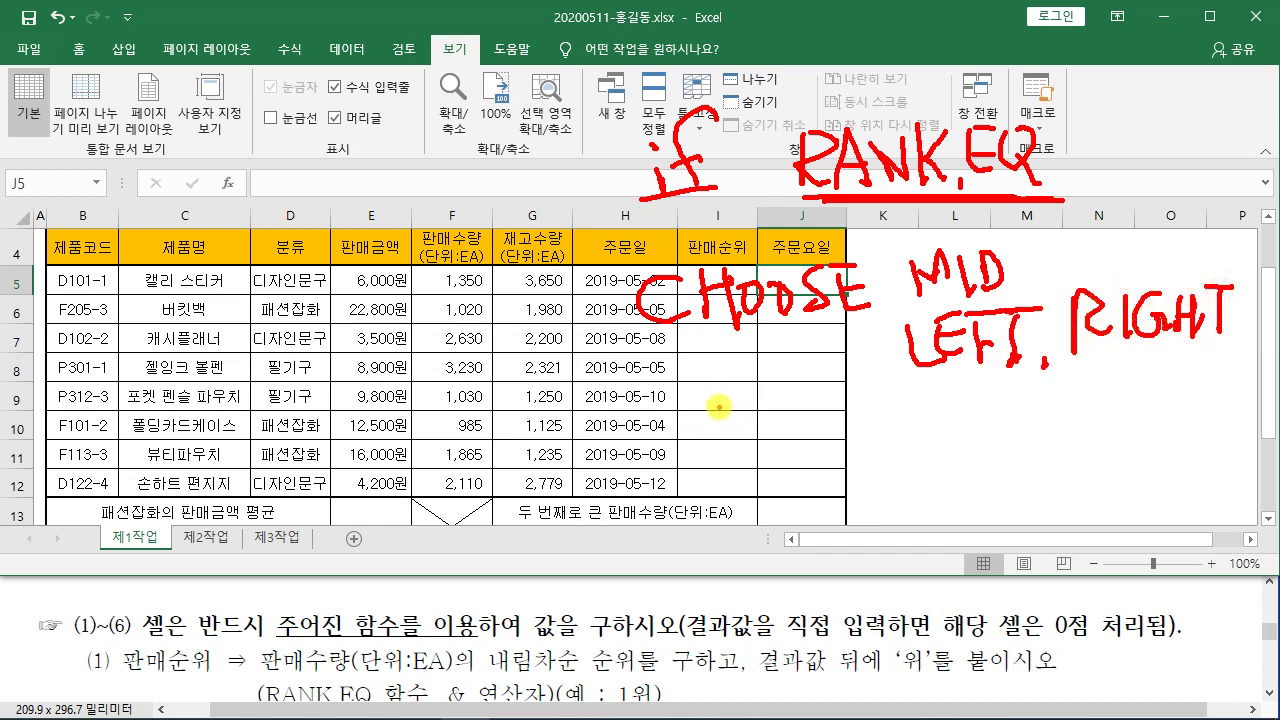
{"action": "mouse_move", "coordinate": [712, 396]}
{"action": "left_mouse_down"}
{"action": "mouse_move", "coordinate": [738, 434]}
{"action": "mouse_move", "coordinate": [764, 400]}
{"action": "mouse_move", "coordinate": [806, 440]}
{"action": "mouse_move", "coordinate": [829, 400]}
{"action": "mouse_move", "coordinate": [845, 432]}
{"action": "mouse_move", "coordinate": [884, 398]}
{"action": "mouse_move", "coordinate": [912, 420]}
{"action": "mouse_move", "coordinate": [905, 412]}
{"action": "mouse_move", "coordinate": [946, 418]}
{"action": "left_mouse_up"}
{"action": "left_click_drag", "start_coordinate": [982, 378], "coordinate": [950, 466]}
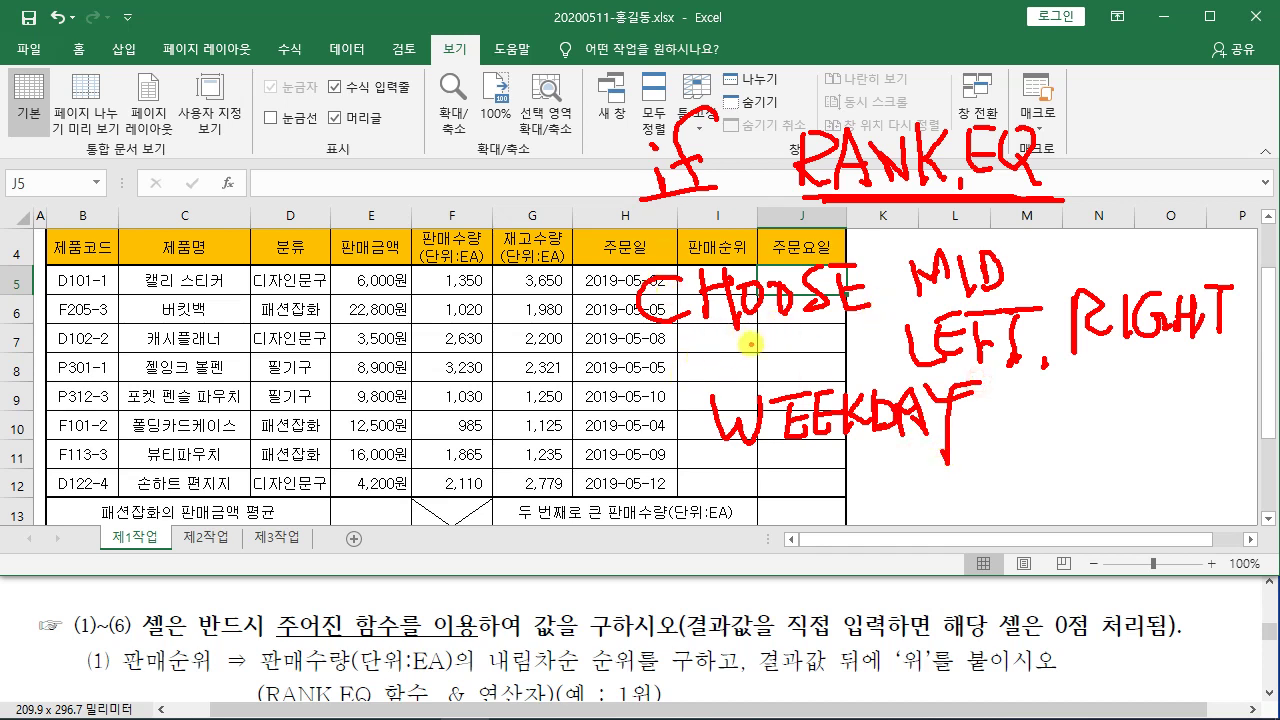
{"action": "key", "text": "Escape"}
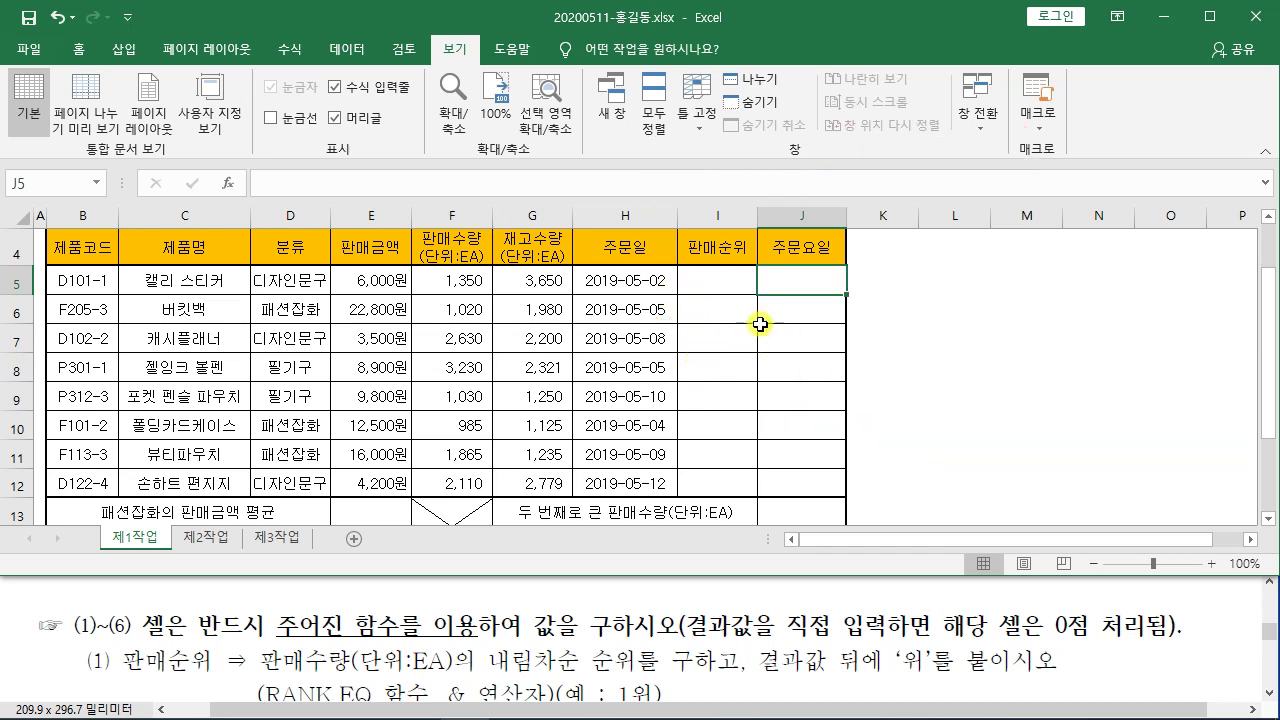
Step: Read task (1) for 판매순위 in the PDF instructions alongside the worksheet table
{"action": "left_click", "coordinate": [596, 612]}
{"action": "scroll", "coordinate": [548, 572], "scroll_direction": "down", "scroll_amount": 2}
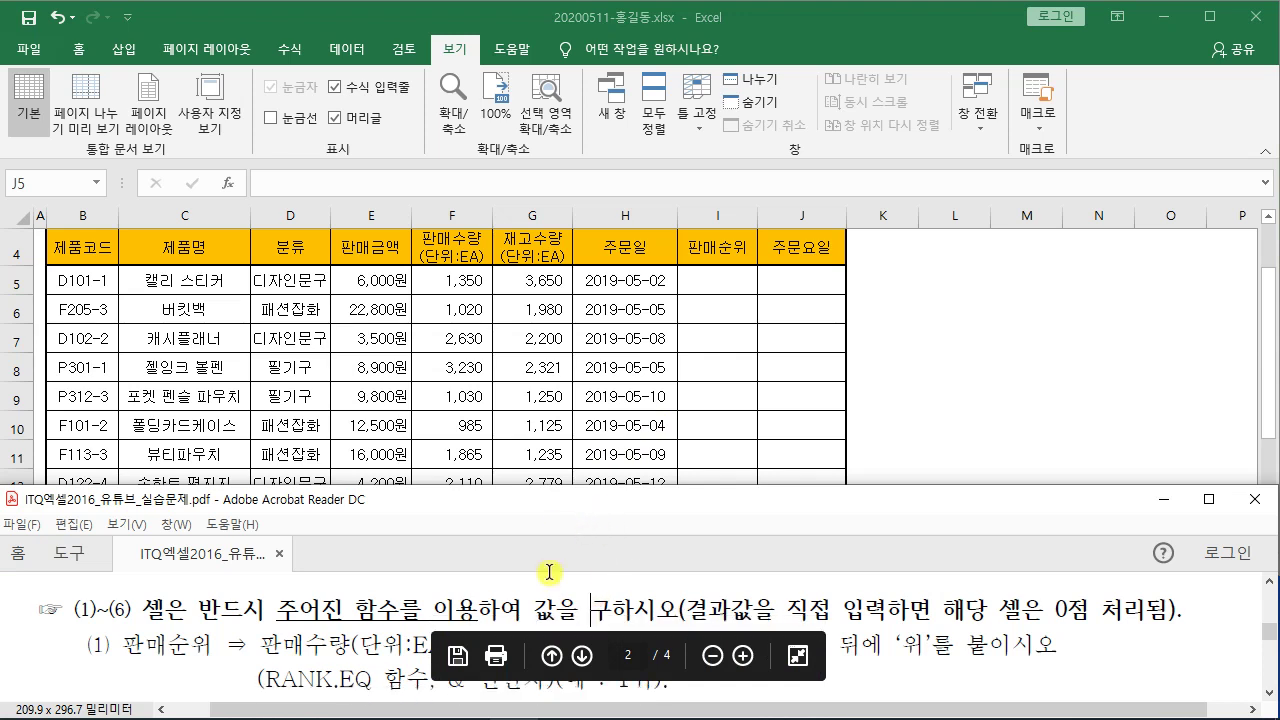
{"action": "scroll", "coordinate": [548, 572], "scroll_direction": "up", "scroll_amount": 1}
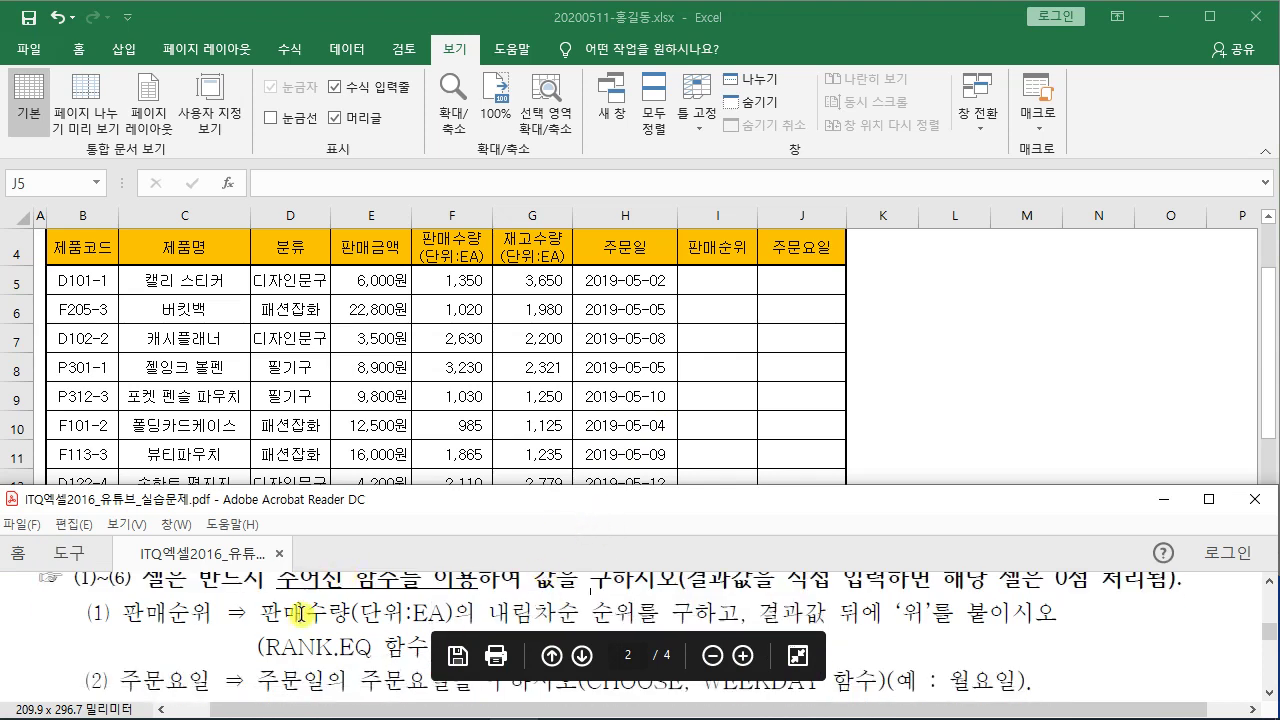
{"action": "left_click_drag", "start_coordinate": [250, 612], "coordinate": [404, 614]}
{"action": "left_click", "coordinate": [922, 332]}
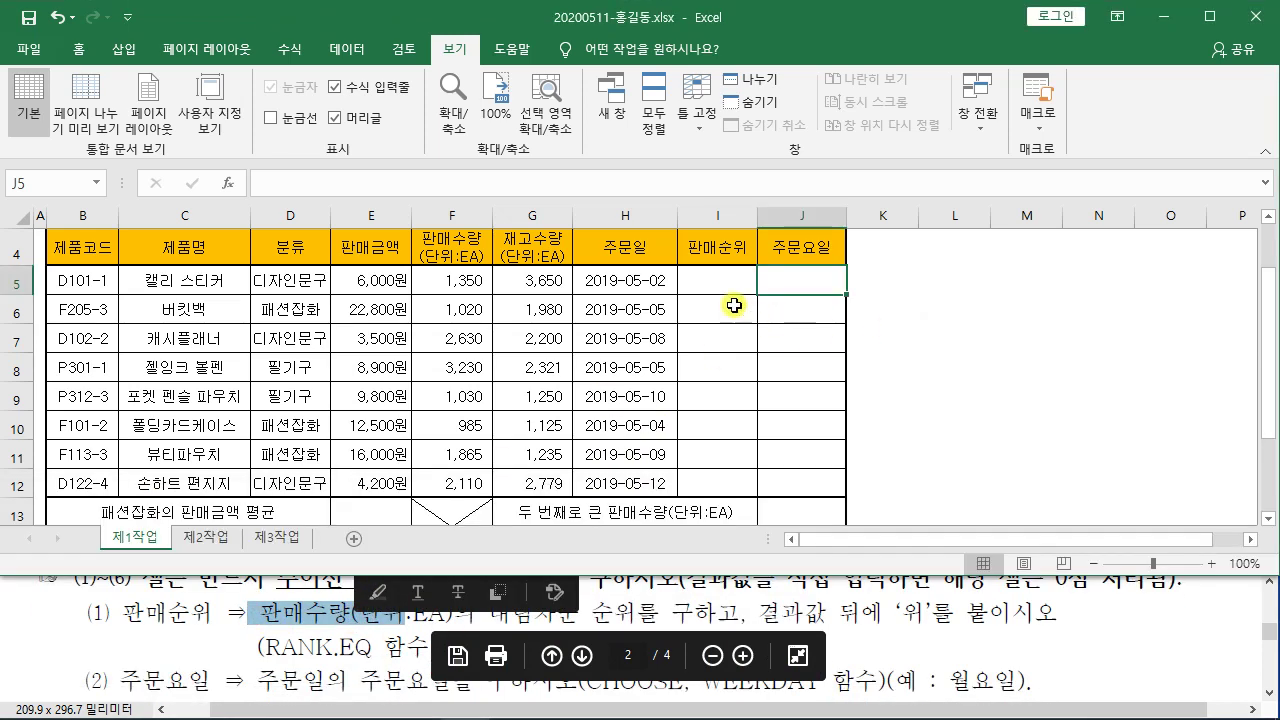
{"action": "left_click", "coordinate": [911, 628]}
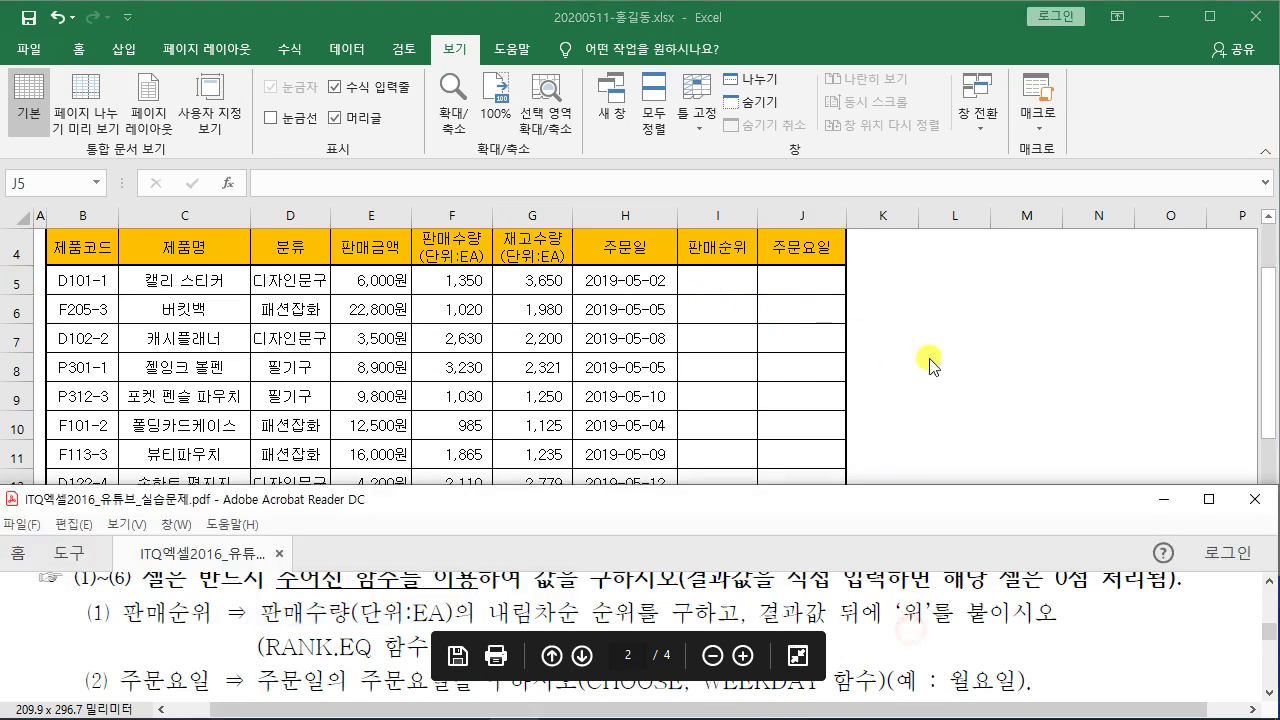
{"action": "left_click", "coordinate": [929, 351]}
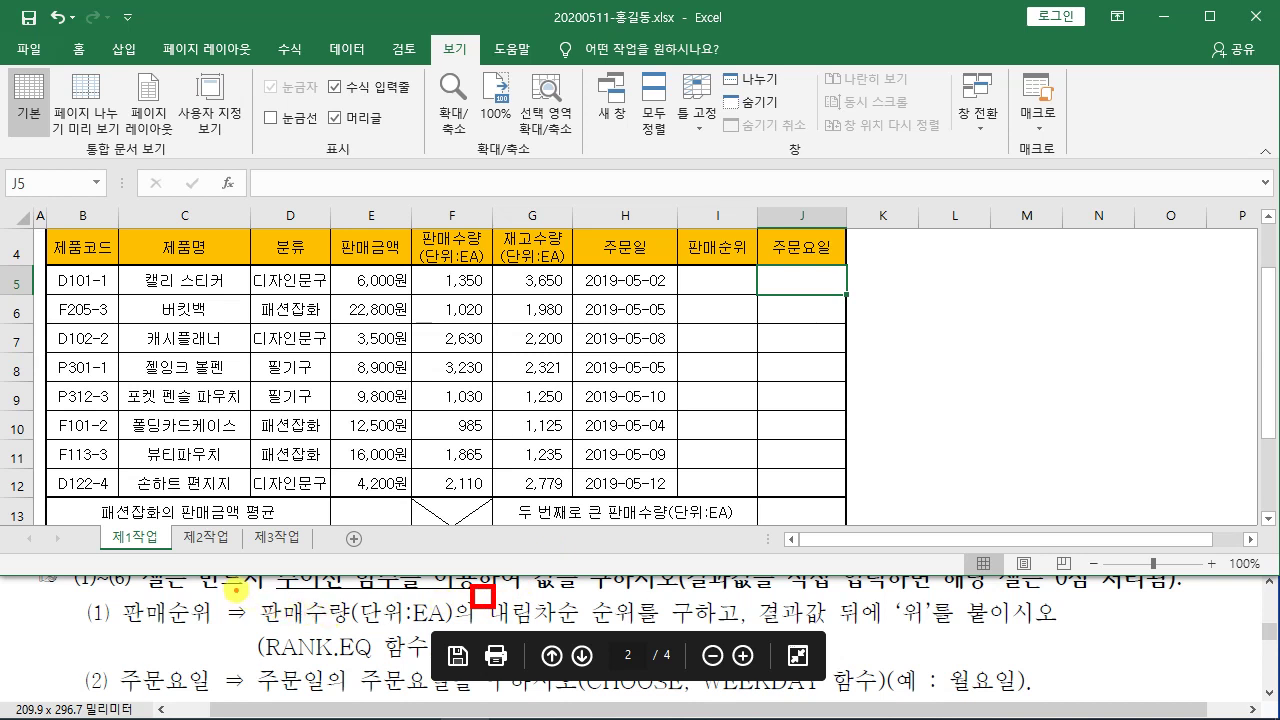
{"action": "left_click_drag", "start_coordinate": [236, 590], "coordinate": [487, 628]}
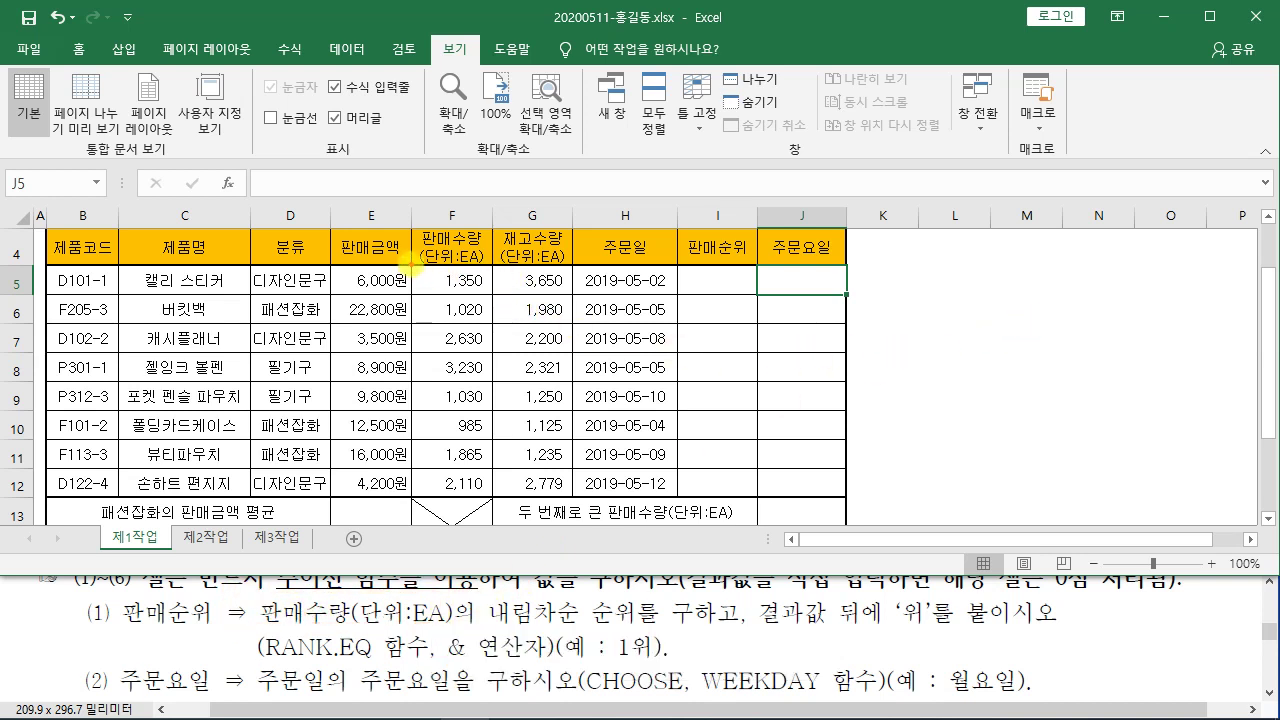
{"action": "mouse_move", "coordinate": [410, 260]}
{"action": "left_mouse_down"}
{"action": "mouse_move", "coordinate": [447, 474]}
{"action": "mouse_move", "coordinate": [491, 492]}
{"action": "left_mouse_up"}
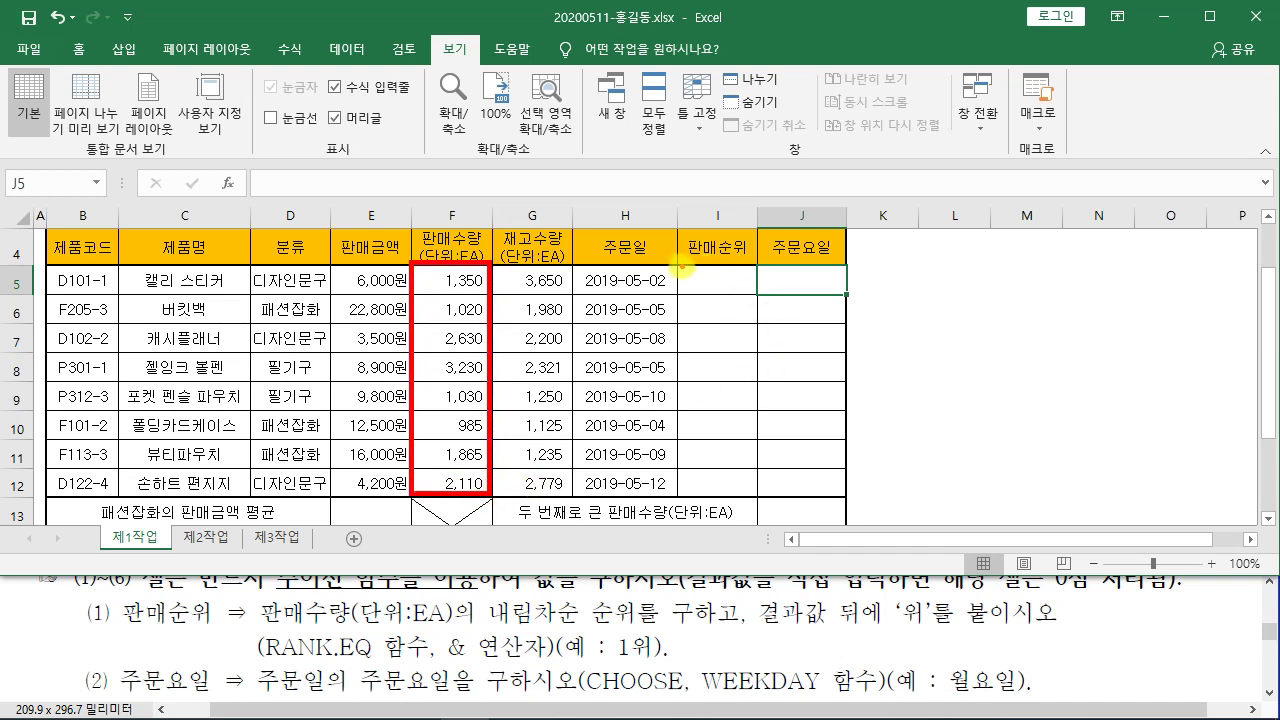
{"action": "mouse_move", "coordinate": [678, 266]}
{"action": "left_mouse_down"}
{"action": "mouse_move", "coordinate": [695, 300]}
{"action": "mouse_move", "coordinate": [770, 297]}
{"action": "mouse_move", "coordinate": [758, 297]}
{"action": "mouse_move", "coordinate": [878, 207]}
{"action": "left_mouse_up"}
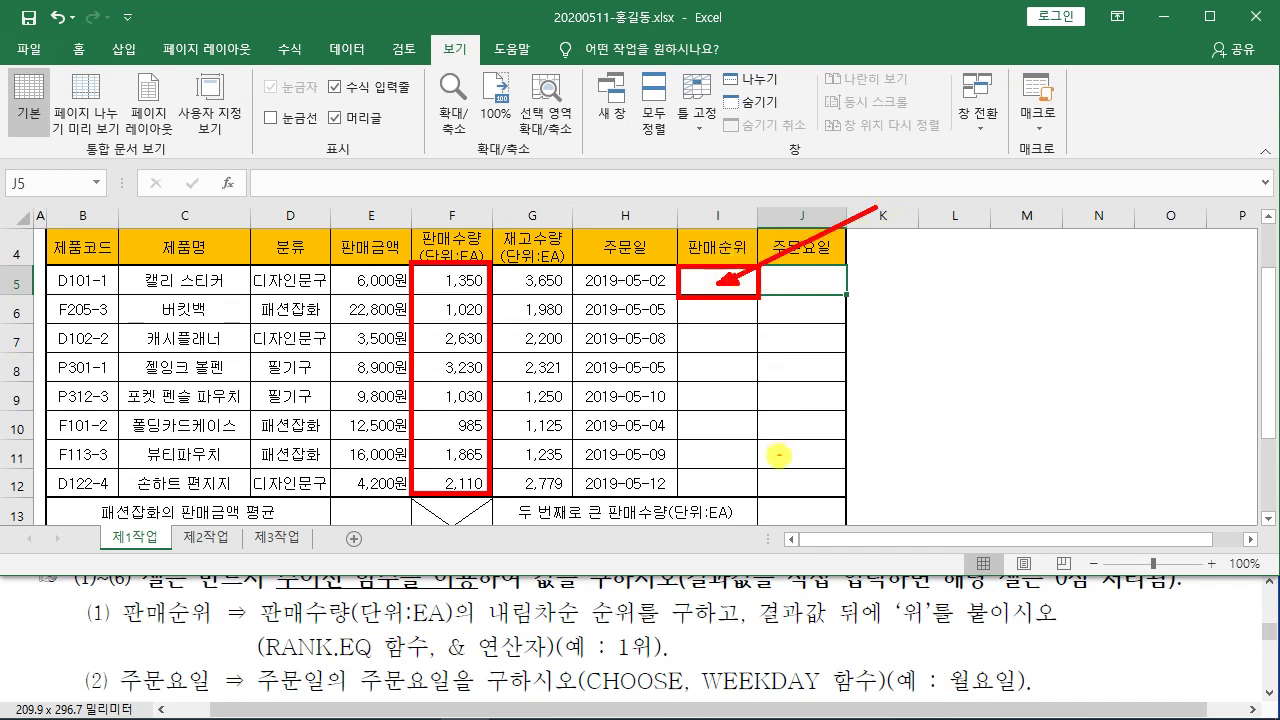
{"action": "left_click_drag", "start_coordinate": [757, 478], "coordinate": [758, 298]}
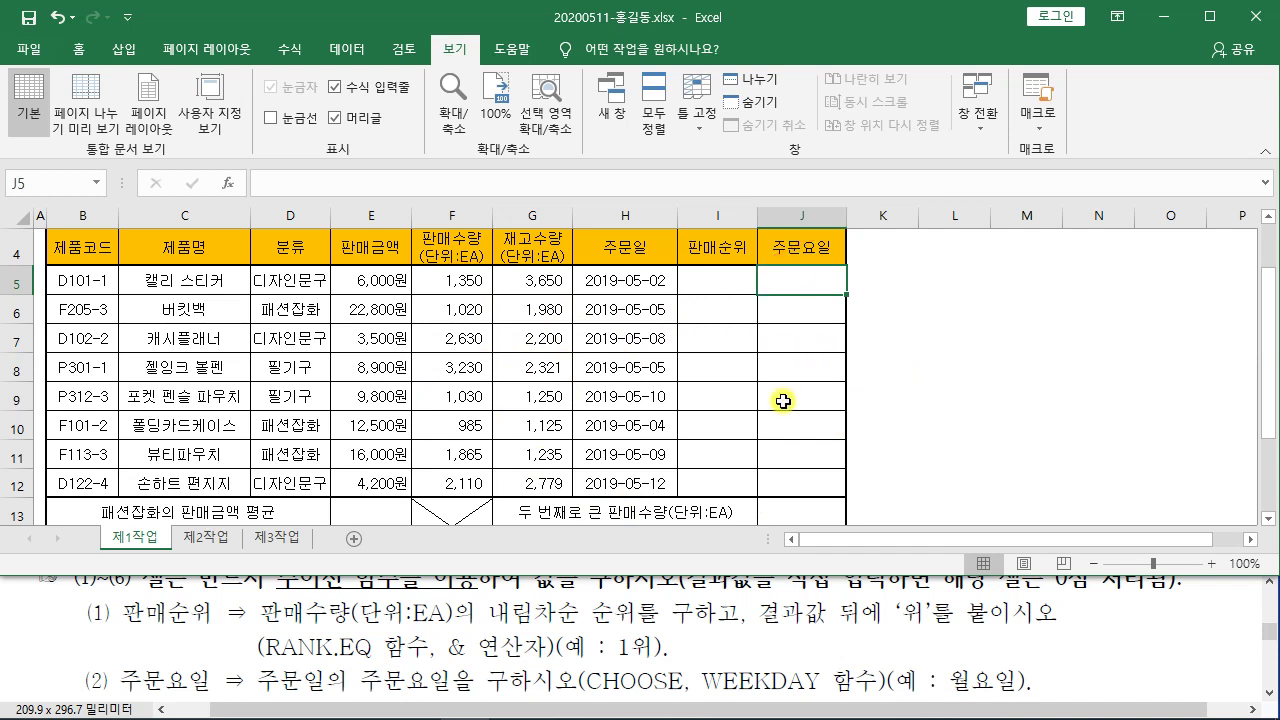
{"action": "key", "text": "Escape"}
Step: Select the first 판매순위 cell, I5, and open the function wizard for it, keeping the cell in view
{"action": "left_click", "coordinate": [718, 278]}
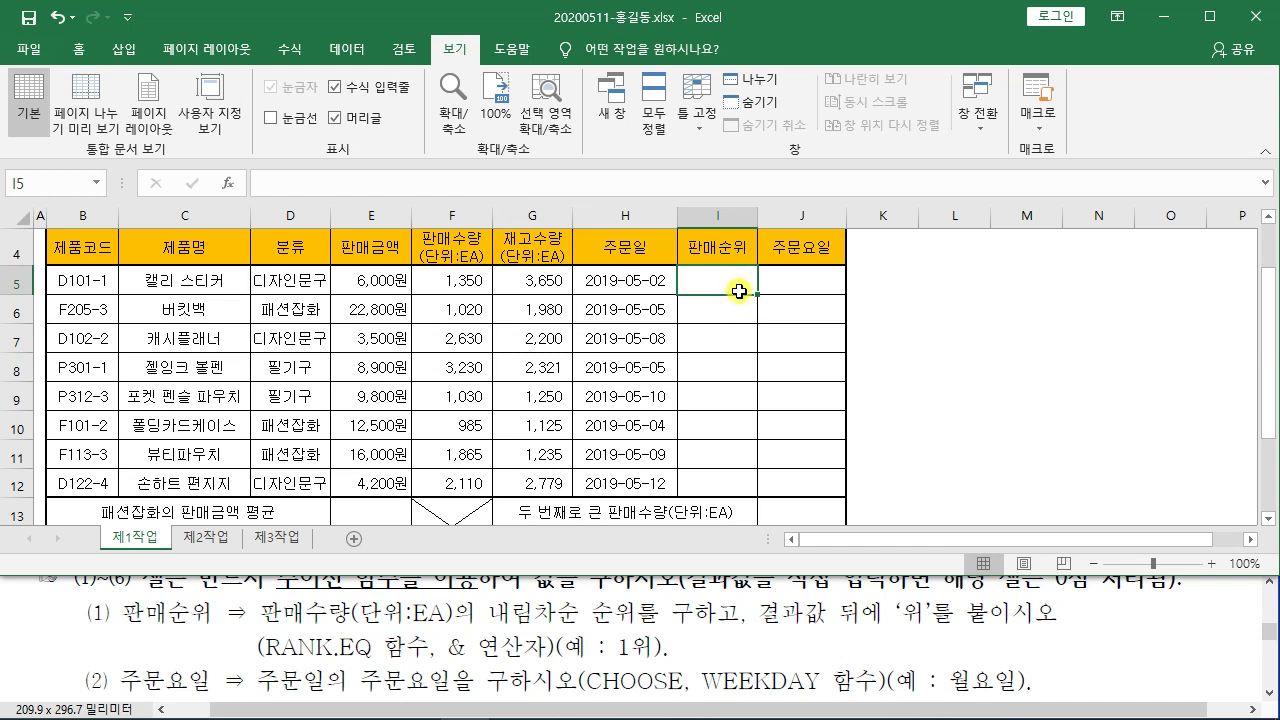
{"action": "mouse_move", "coordinate": [1188, 10]}
{"action": "left_mouse_down"}
{"action": "mouse_move", "coordinate": [1192, 58]}
{"action": "mouse_move", "coordinate": [1224, 76]}
{"action": "mouse_move", "coordinate": [1220, 12]}
{"action": "left_mouse_up"}
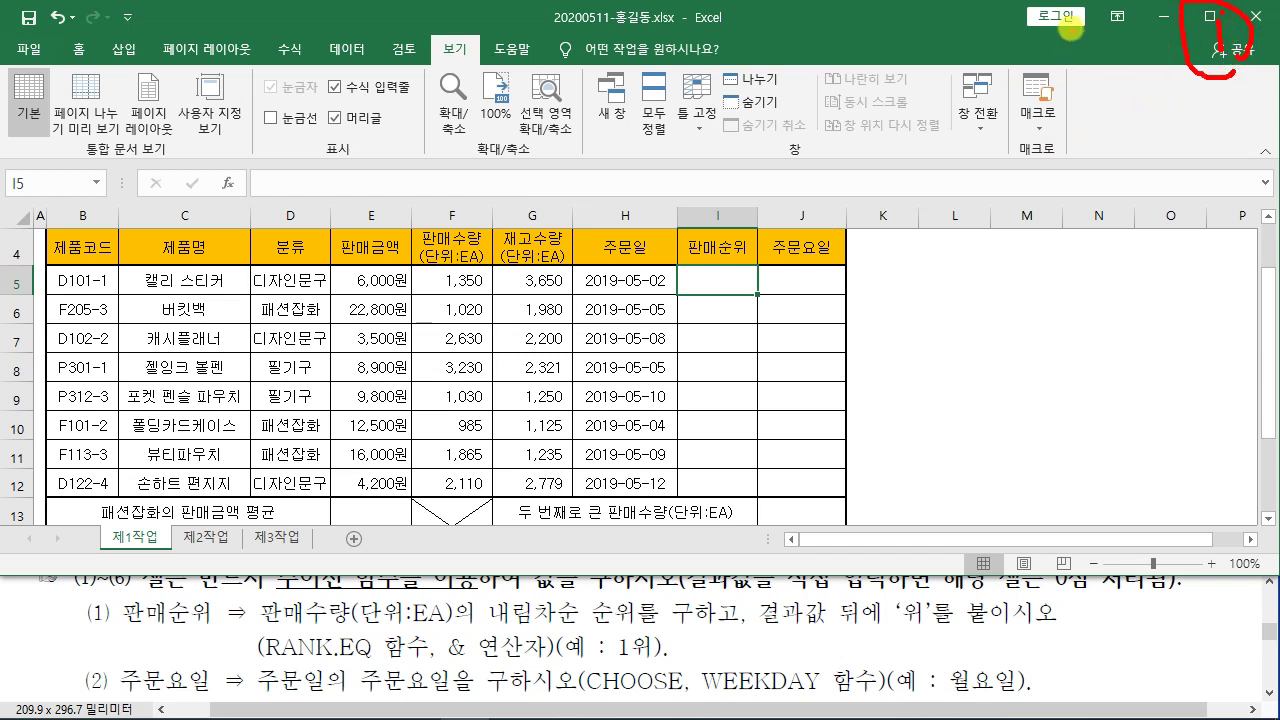
{"action": "mouse_move", "coordinate": [1070, 12]}
{"action": "left_mouse_down"}
{"action": "mouse_move", "coordinate": [1173, 351]}
{"action": "mouse_move", "coordinate": [1277, 454]}
{"action": "left_mouse_up"}
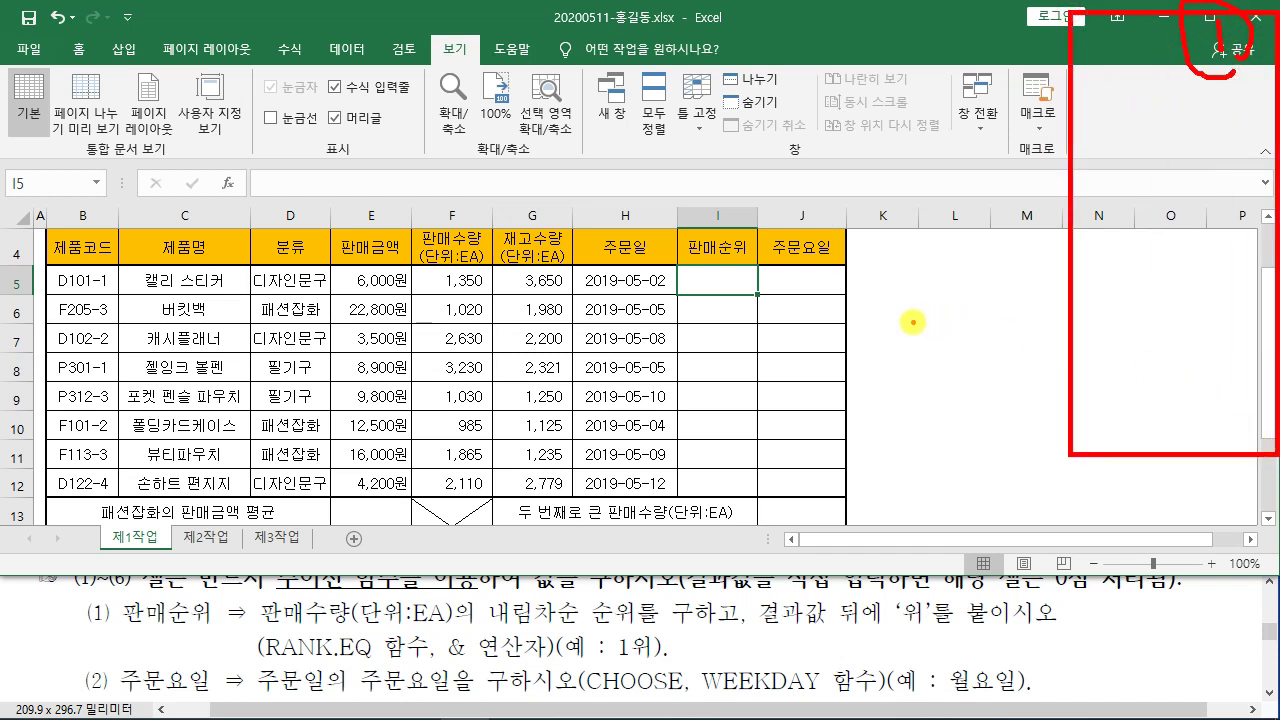
{"action": "key", "text": "Escape"}
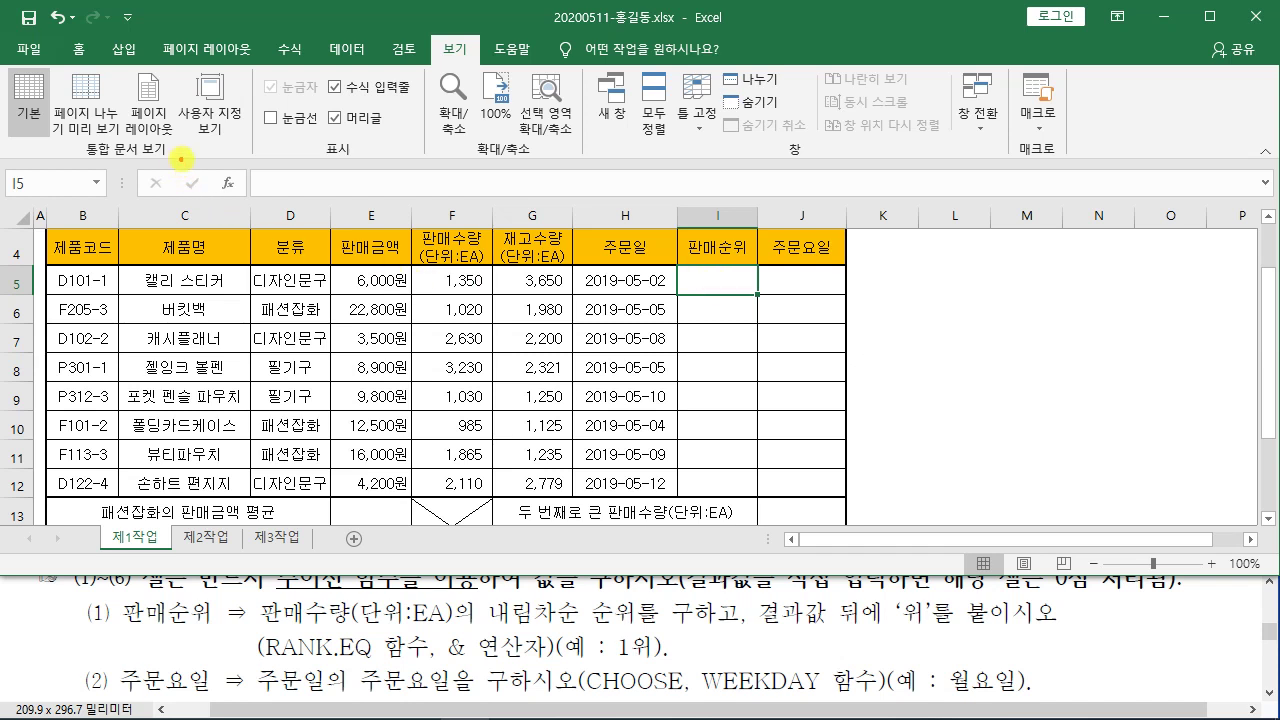
{"action": "mouse_move", "coordinate": [208, 161]}
{"action": "left_mouse_down"}
{"action": "mouse_move", "coordinate": [253, 204]}
{"action": "mouse_move", "coordinate": [300, 286]}
{"action": "mouse_move", "coordinate": [352, 322]}
{"action": "left_mouse_up"}
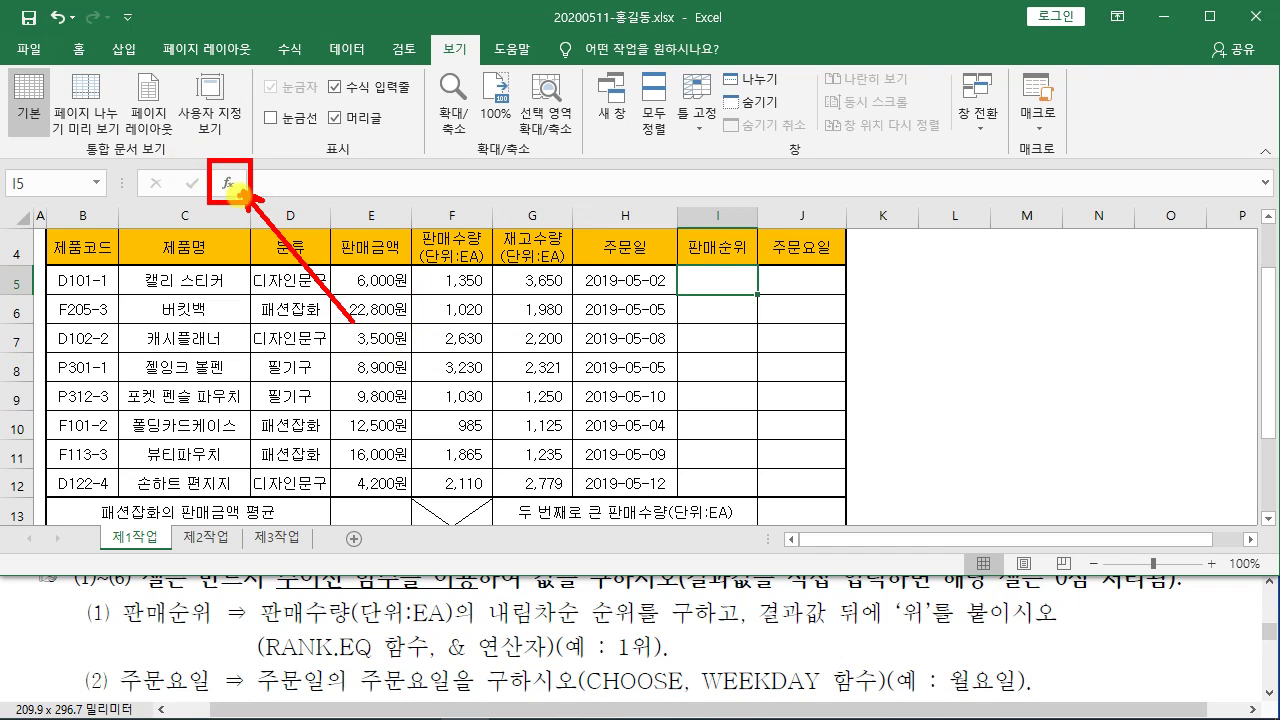
{"action": "left_click_drag", "start_coordinate": [395, 168], "coordinate": [352, 258]}
{"action": "left_click_drag", "start_coordinate": [332, 212], "coordinate": [378, 200]}
{"action": "left_click_drag", "start_coordinate": [386, 204], "coordinate": [434, 250]}
{"action": "left_click_drag", "start_coordinate": [430, 202], "coordinate": [396, 244]}
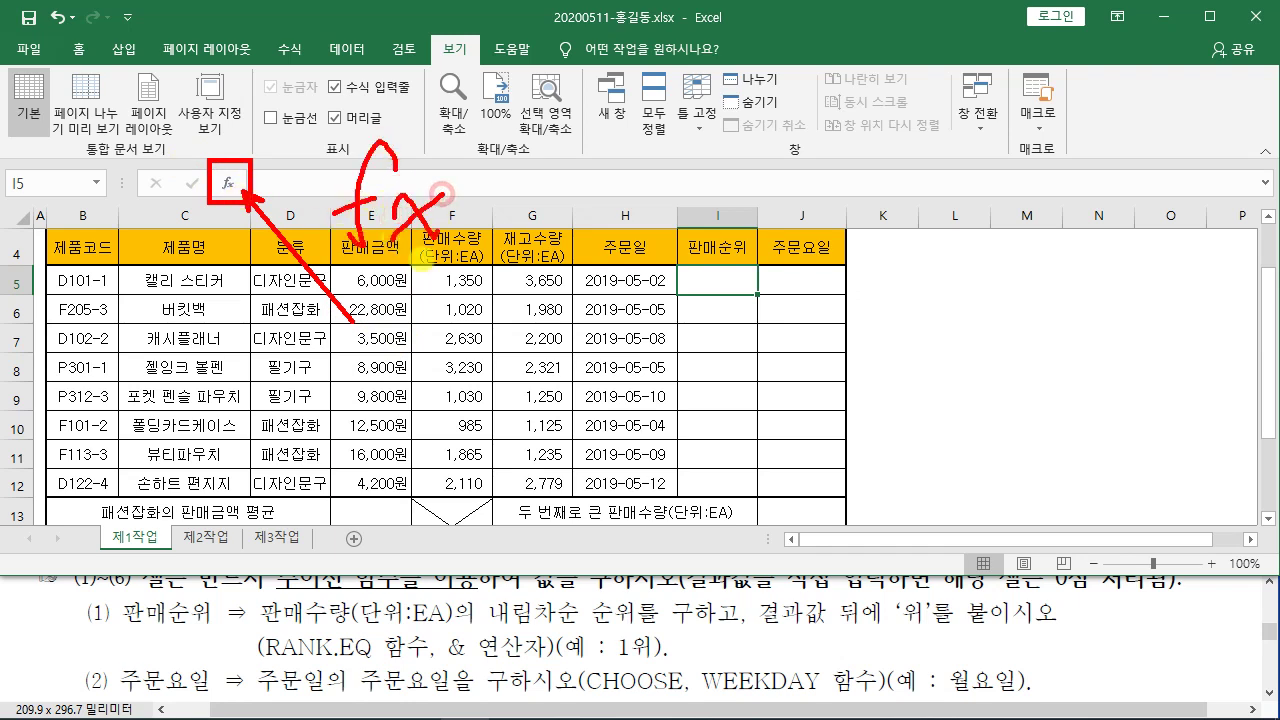
{"action": "left_click", "coordinate": [228, 182]}
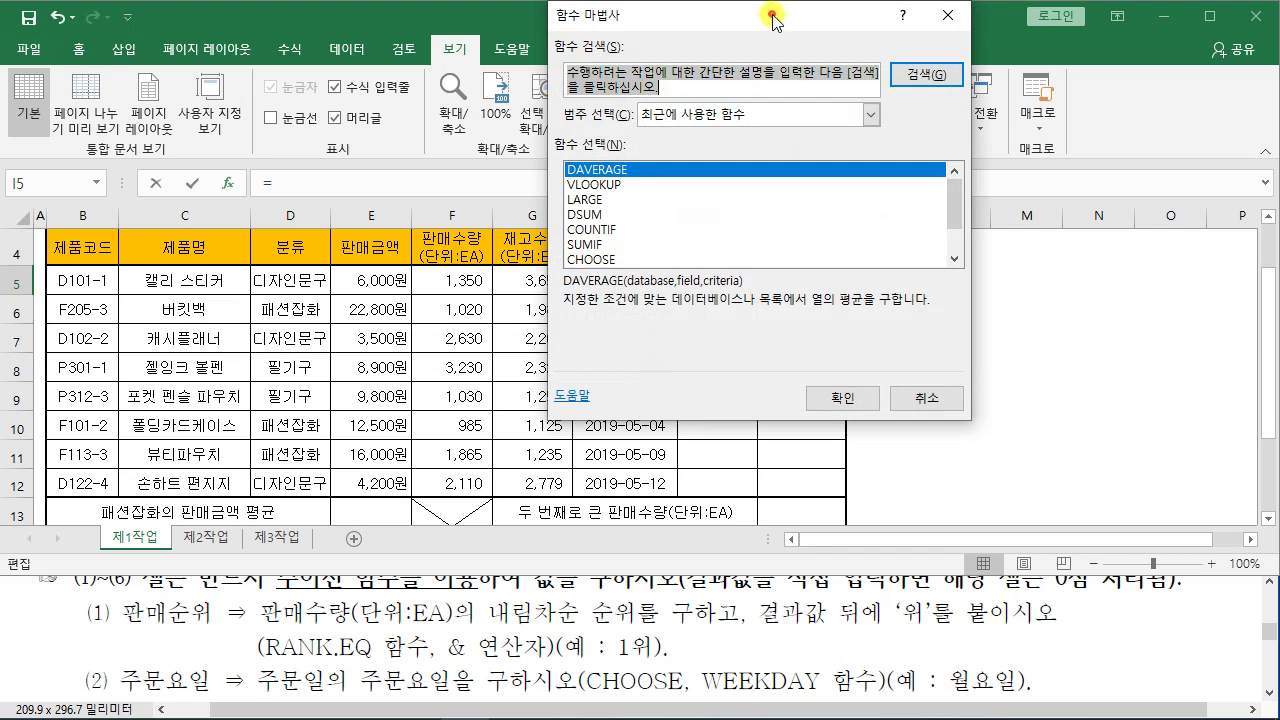
{"action": "left_click_drag", "start_coordinate": [776, 18], "coordinate": [450, 55]}
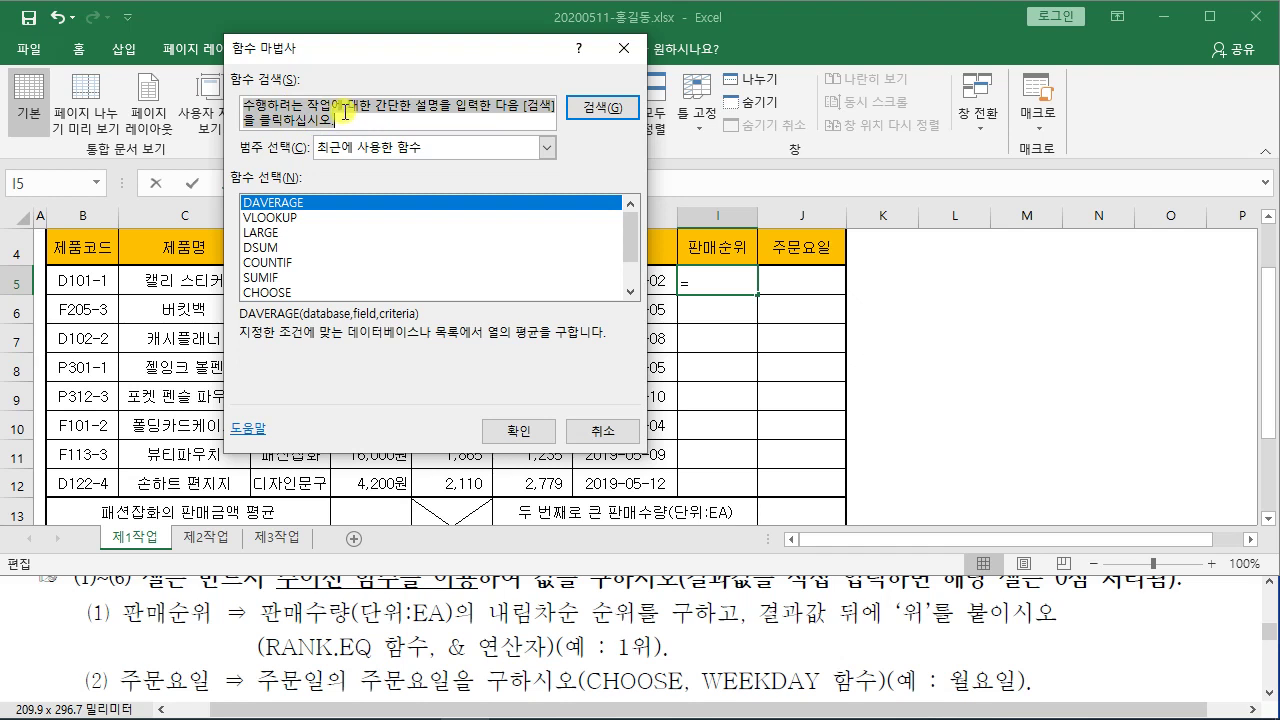
Step: Search the function wizard for rank and choose the RANK.EQ function for the 판매순위 cell
{"action": "left_click_drag", "start_coordinate": [244, 659], "coordinate": [398, 661]}
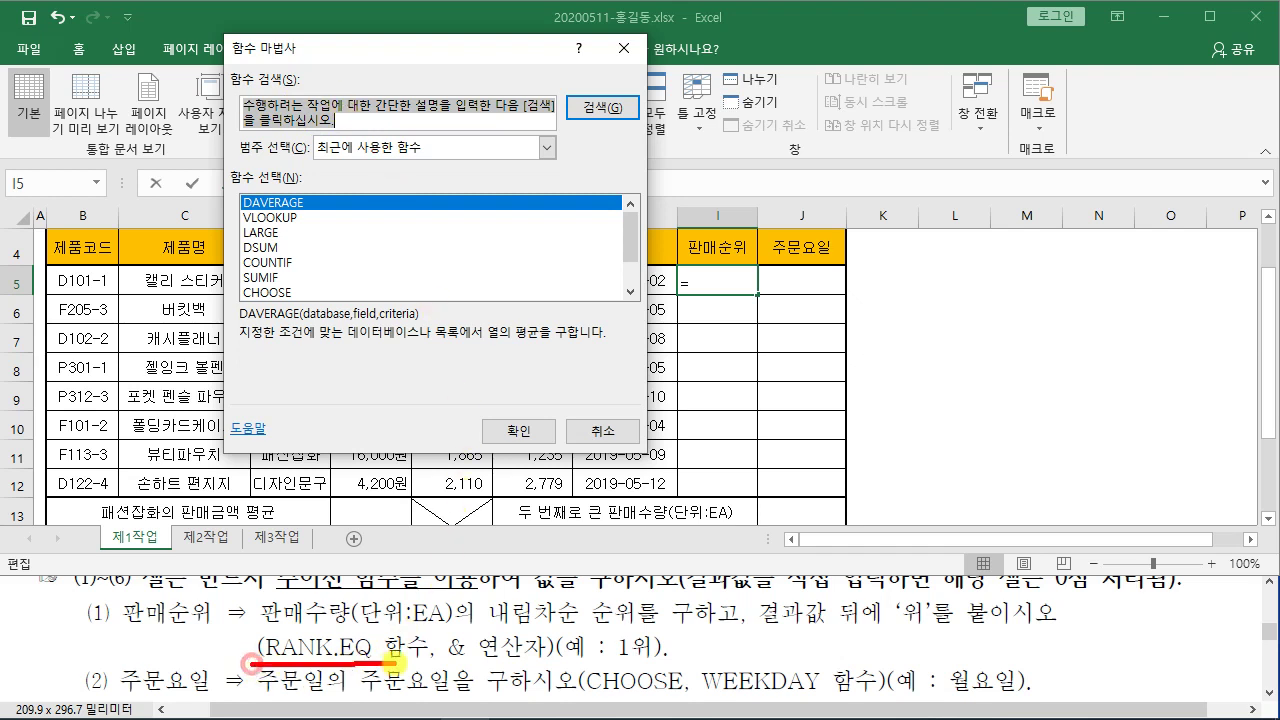
{"action": "left_click_drag", "start_coordinate": [300, 119], "coordinate": [304, 705]}
{"action": "key", "text": "Escape"}
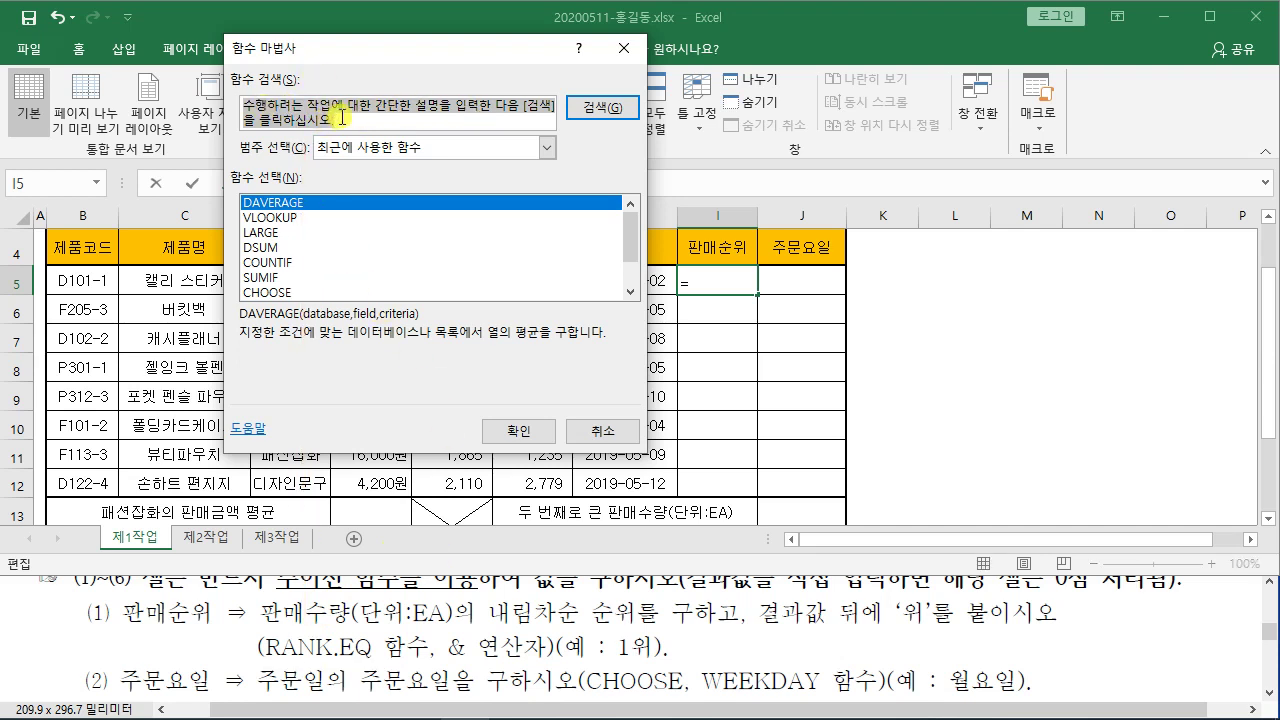
{"action": "type", "text": "ㄱ"}
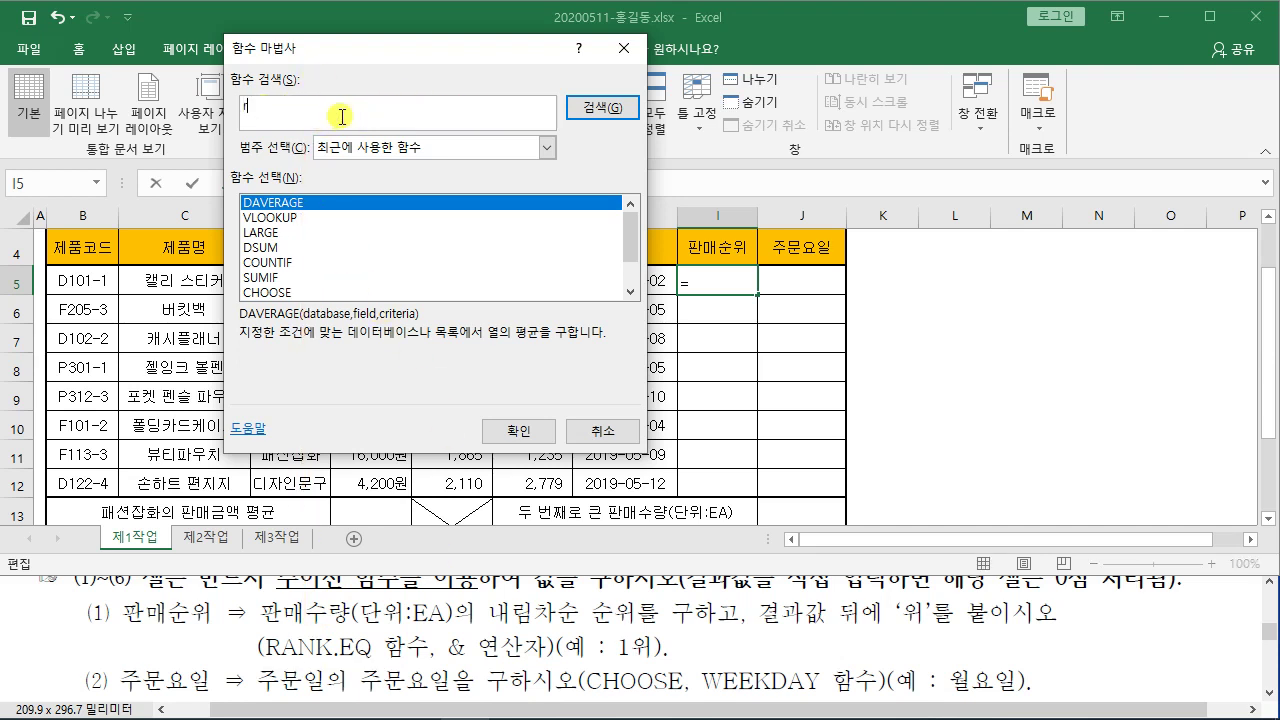
{"action": "key", "text": "Return"}
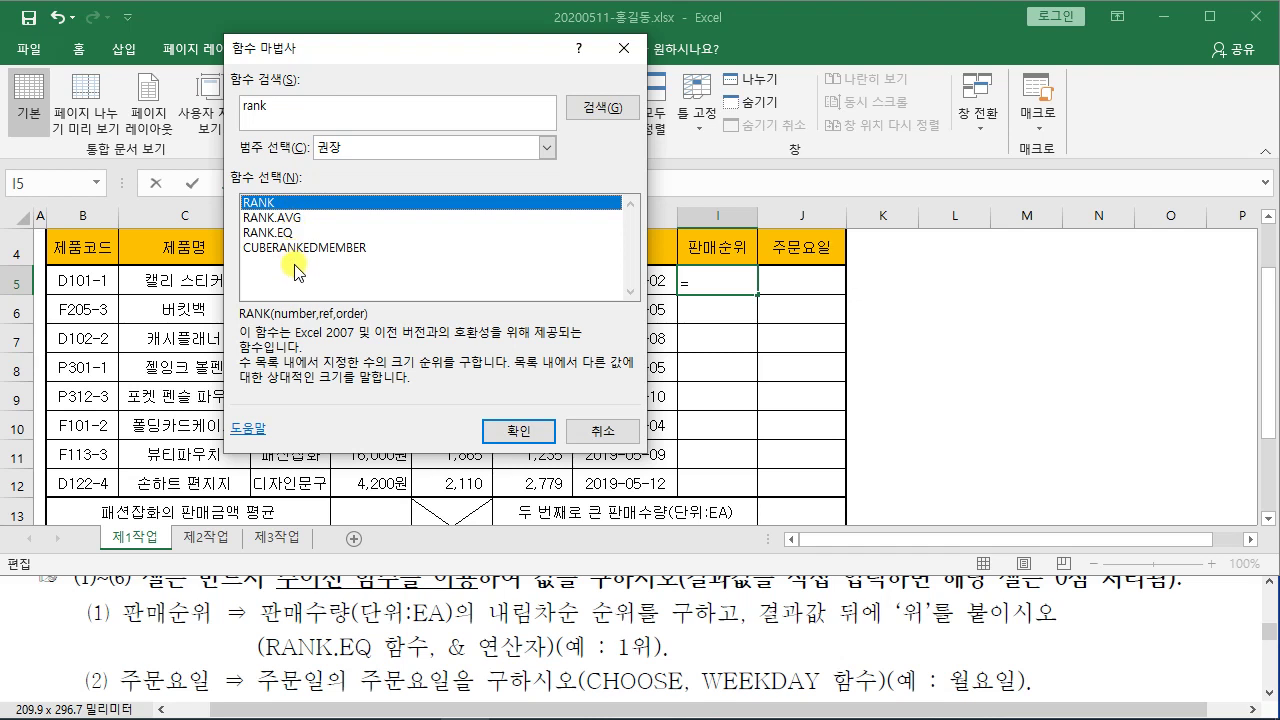
{"action": "left_click", "coordinate": [270, 232]}
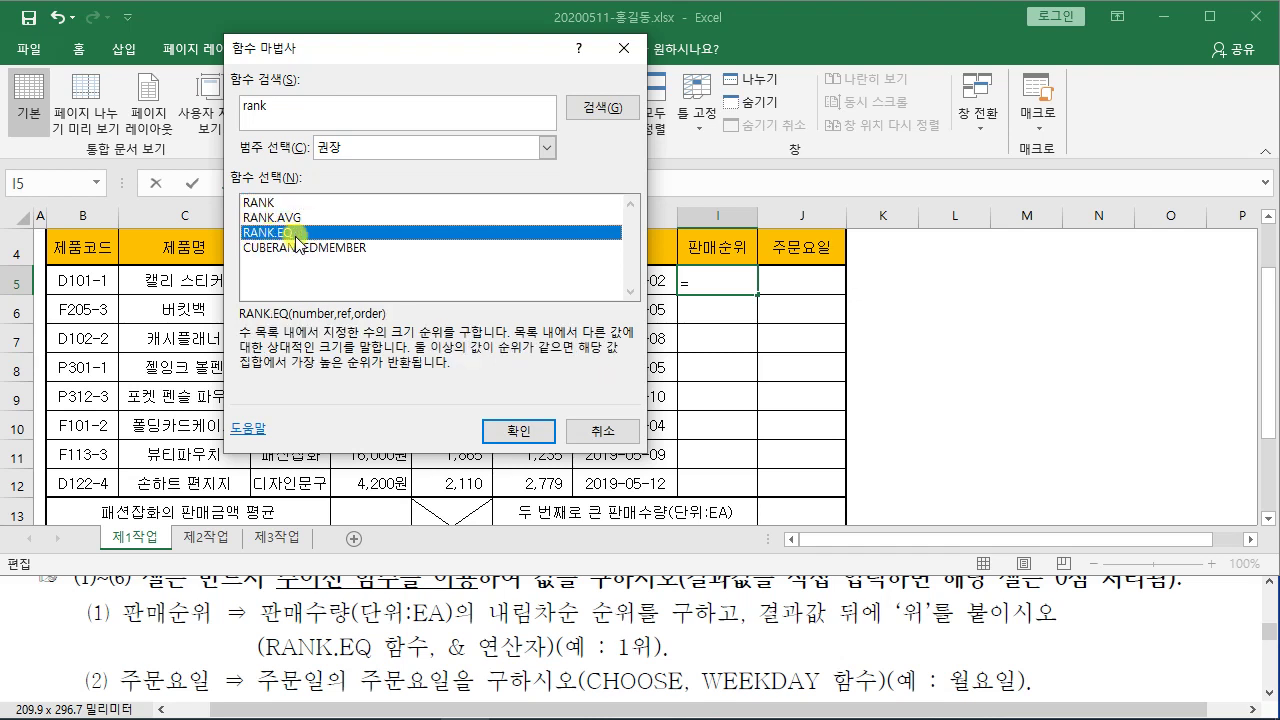
{"action": "mouse_move", "coordinate": [233, 222]}
{"action": "left_mouse_down"}
{"action": "mouse_move", "coordinate": [329, 244]}
{"action": "mouse_move", "coordinate": [549, 177]}
{"action": "mouse_move", "coordinate": [622, 166]}
{"action": "mouse_move", "coordinate": [641, 192]}
{"action": "left_mouse_up"}
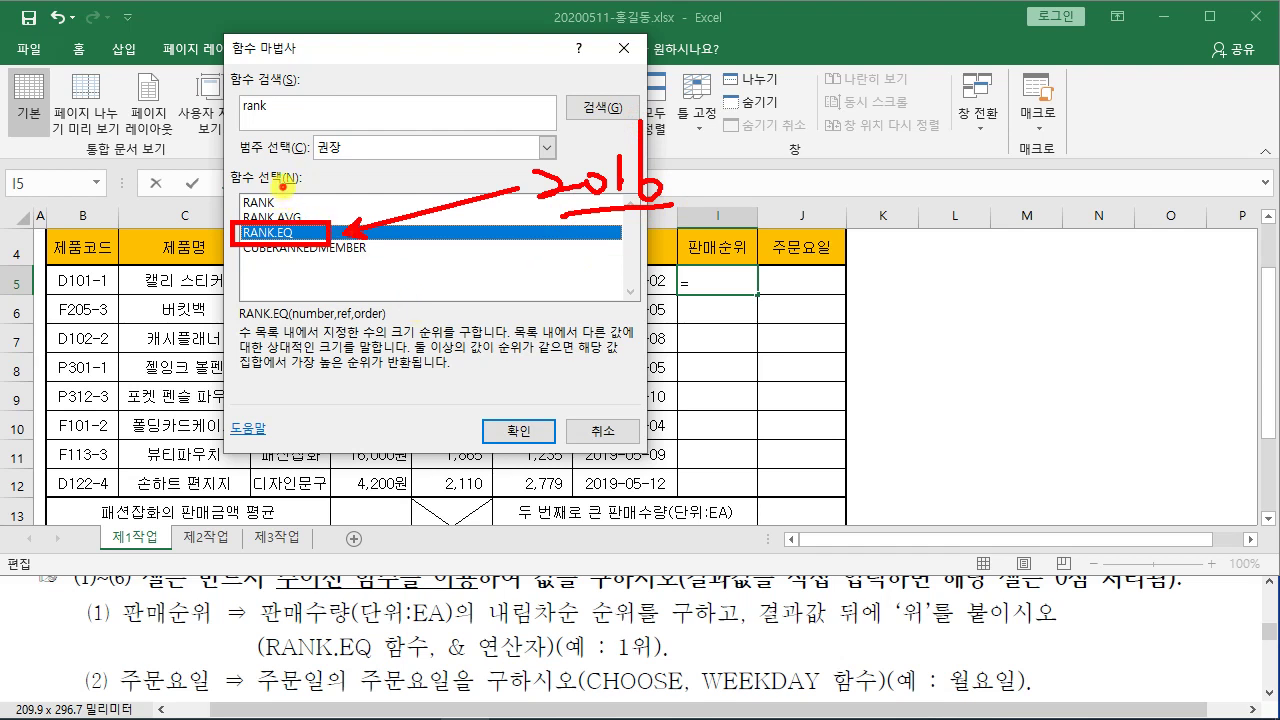
{"action": "mouse_move", "coordinate": [272, 184]}
{"action": "left_mouse_down"}
{"action": "mouse_move", "coordinate": [246, 208]}
{"action": "mouse_move", "coordinate": [276, 207]}
{"action": "left_mouse_up"}
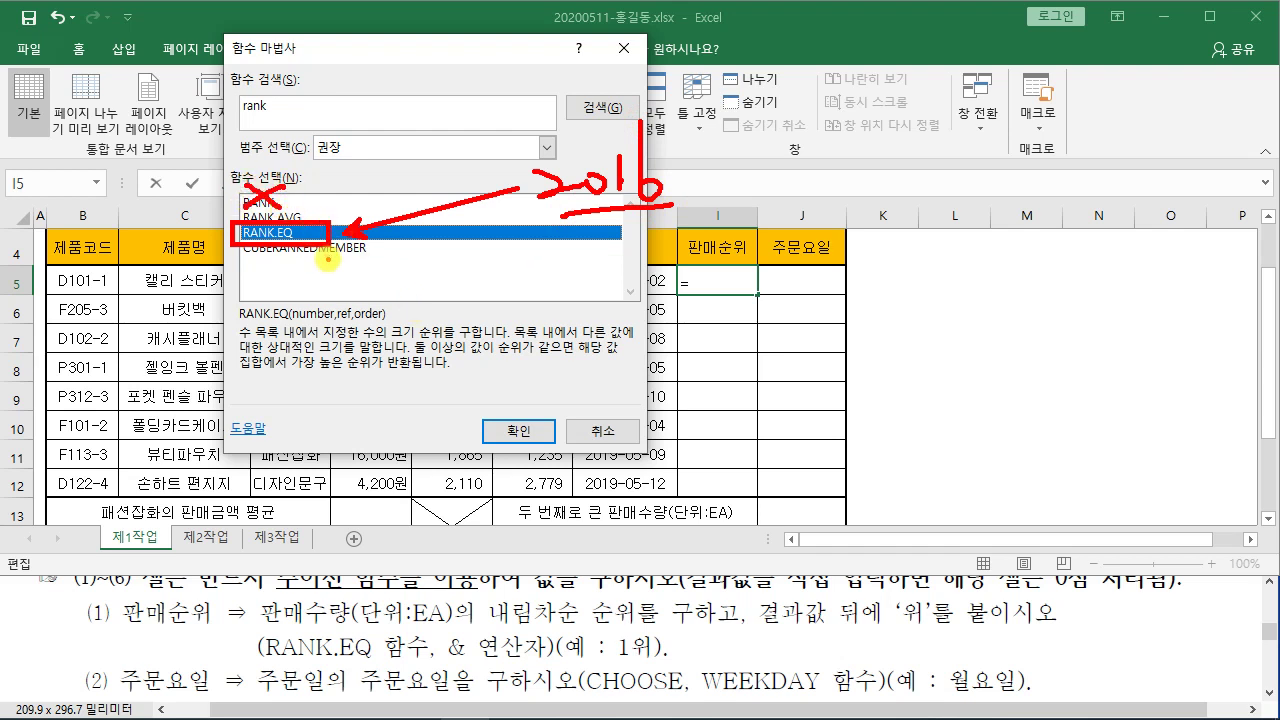
{"action": "key", "text": "Escape"}
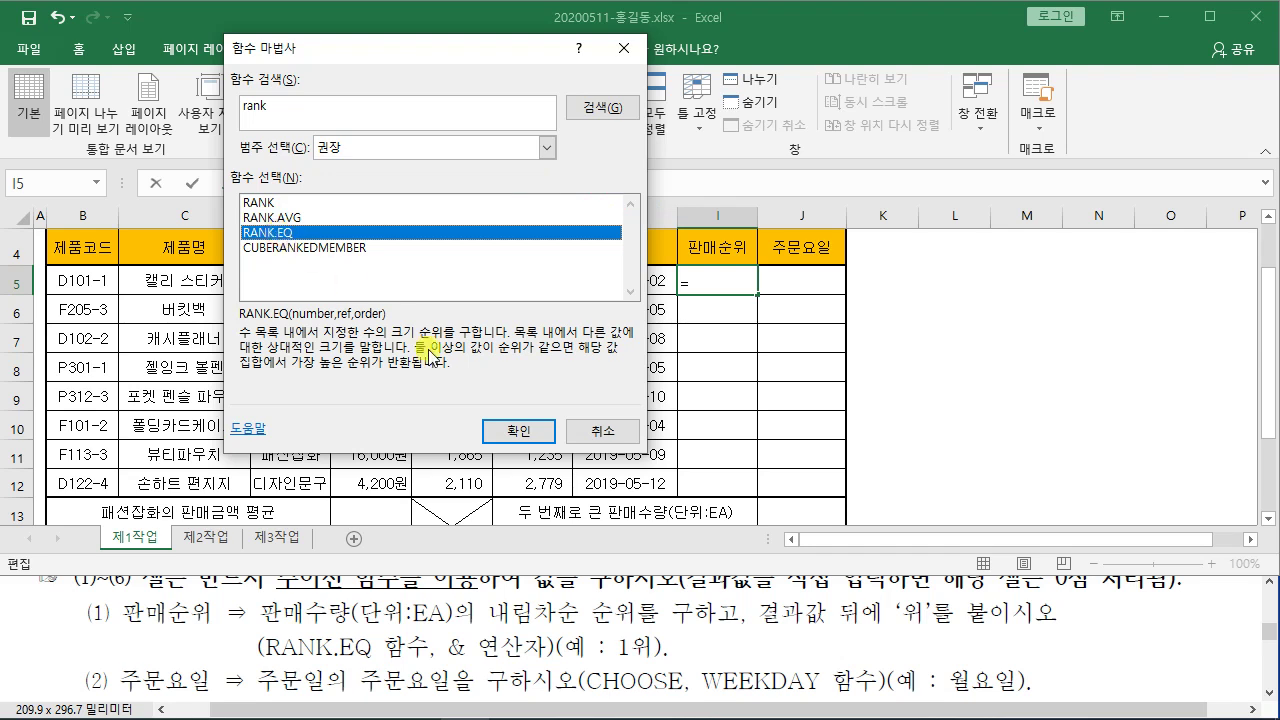
{"action": "left_click", "coordinate": [512, 428]}
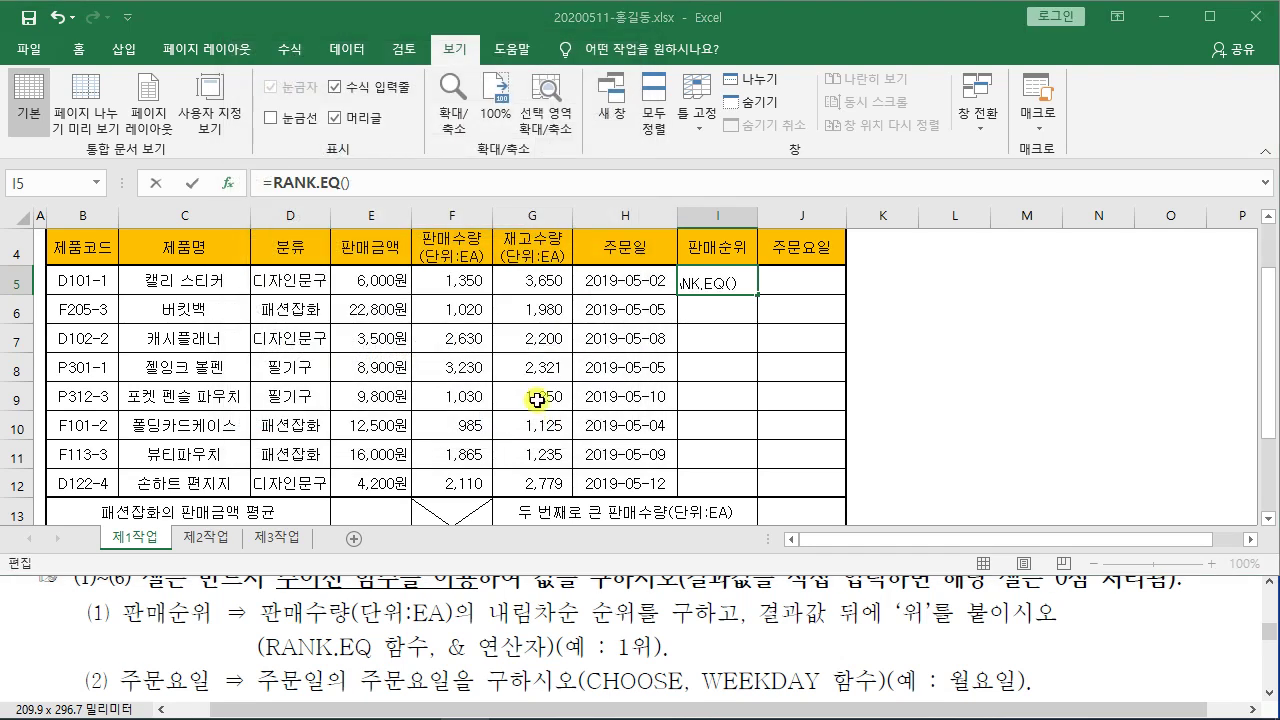
Step: Set the Number argument of RANK.EQ to F5, the first 판매수량 value, with the arguments dialog moved off the table
{"action": "left_click_drag", "start_coordinate": [449, 94], "coordinate": [721, 161]}
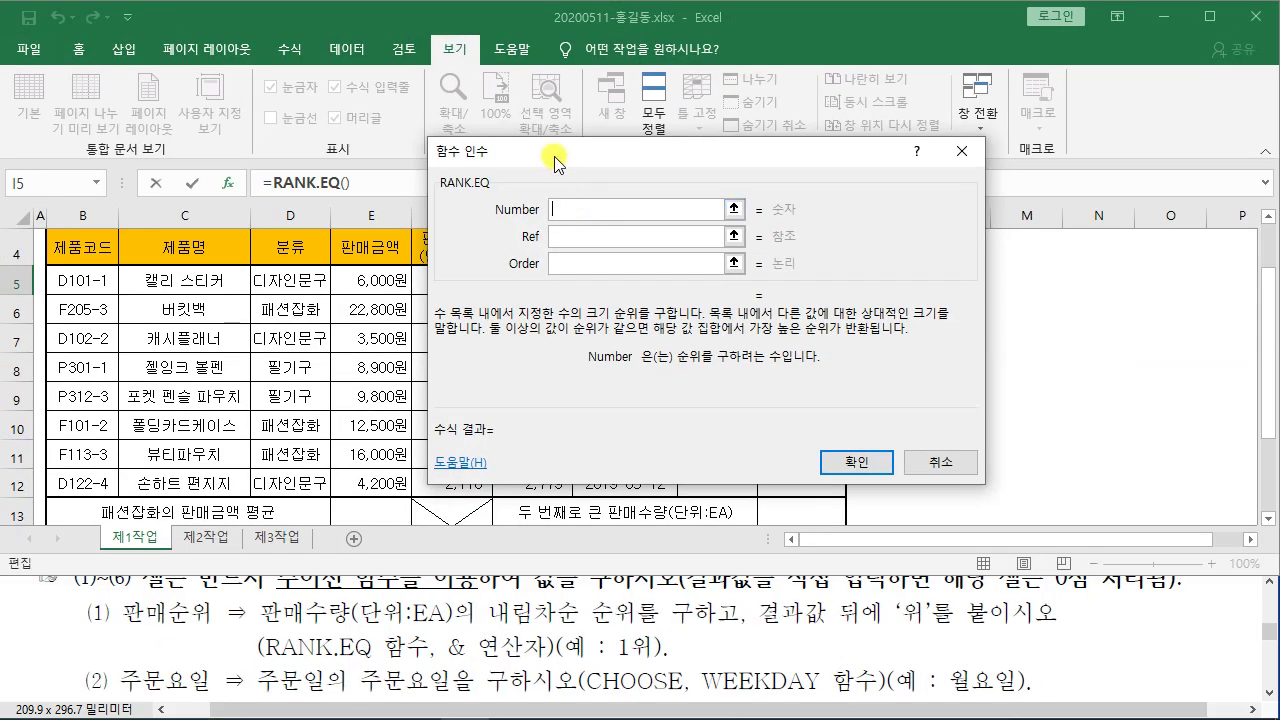
{"action": "left_click_drag", "start_coordinate": [541, 156], "coordinate": [904, 93]}
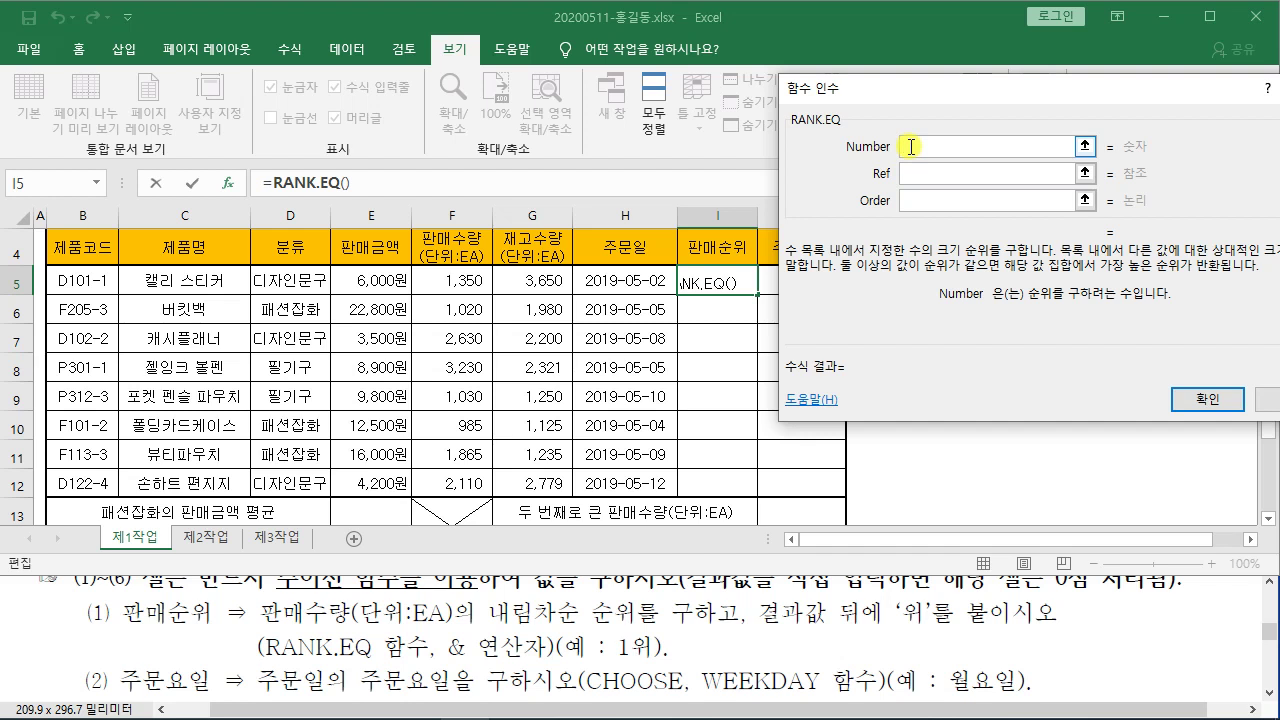
{"action": "left_click_drag", "start_coordinate": [503, 273], "coordinate": [673, 272]}
{"action": "mouse_move", "coordinate": [408, 262]}
{"action": "left_mouse_down"}
{"action": "mouse_move", "coordinate": [490, 294]}
{"action": "mouse_move", "coordinate": [498, 172]}
{"action": "left_mouse_up"}
{"action": "key", "text": "Escape"}
{"action": "left_click", "coordinate": [458, 279]}
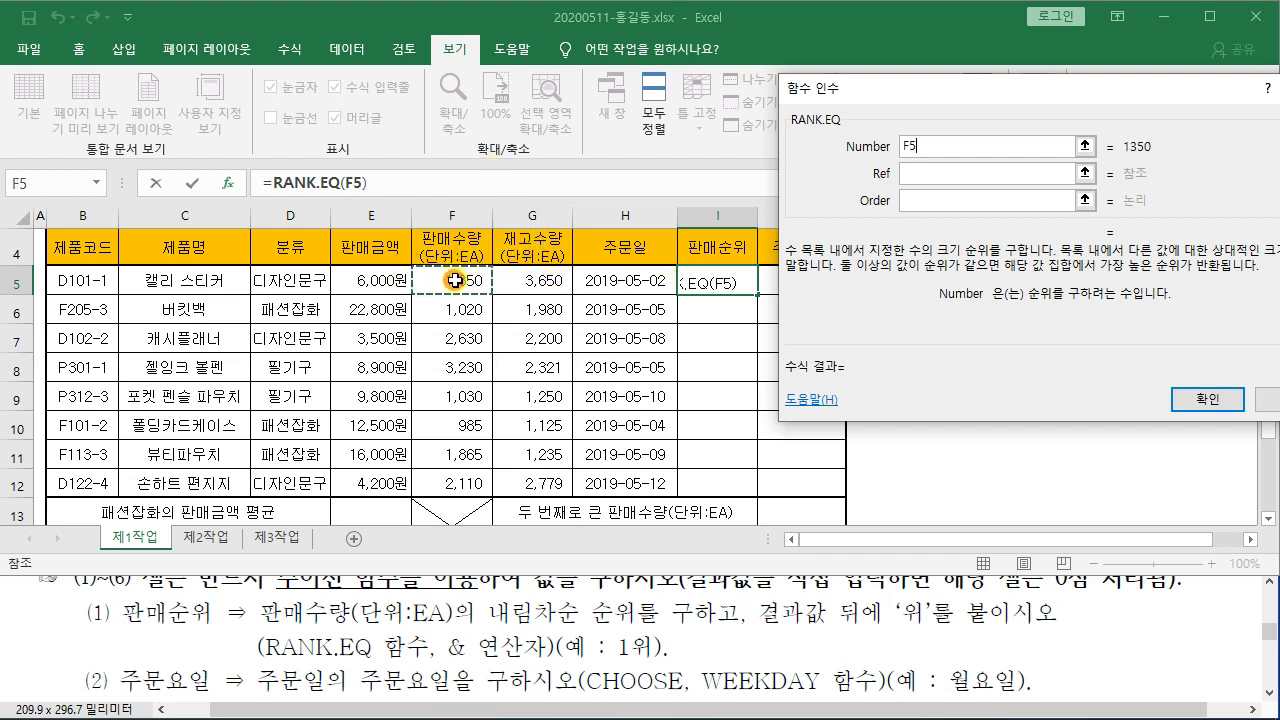
Step: Set the Ref argument of RANK.EQ to the 판매수량 values in F5:F12
{"action": "left_click", "coordinate": [912, 175]}
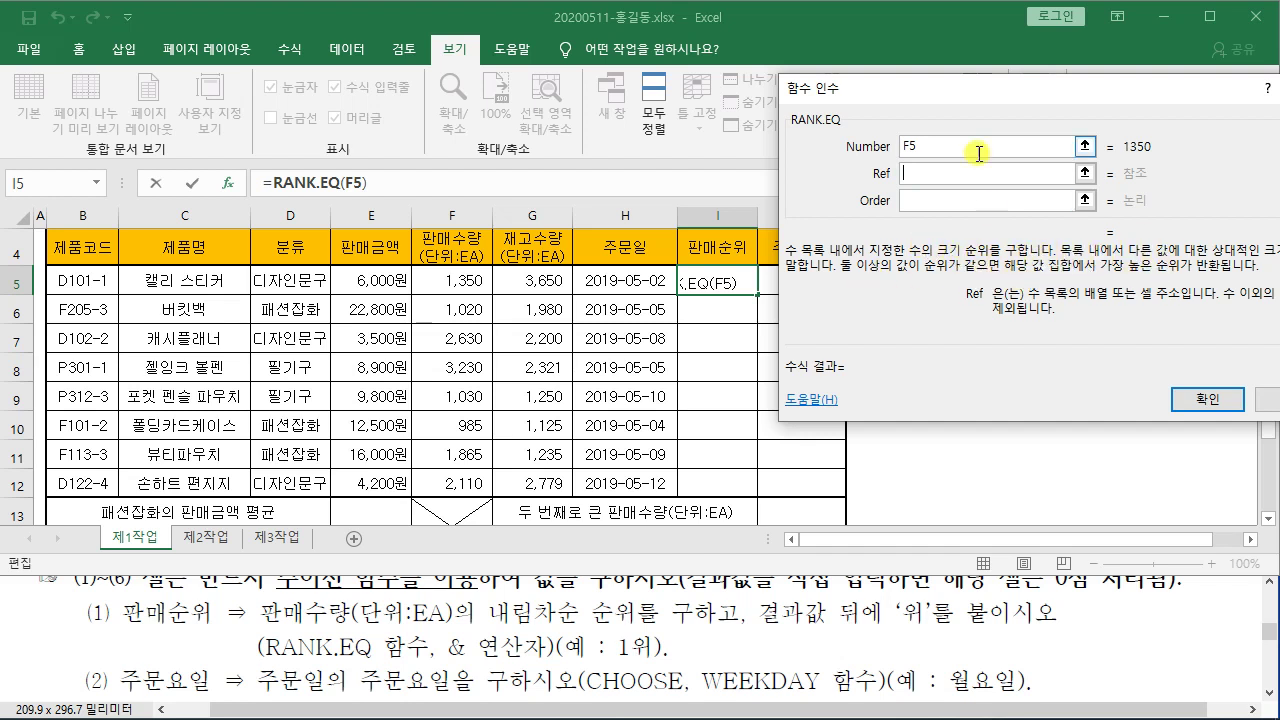
{"action": "left_click_drag", "start_coordinate": [942, 90], "coordinate": [898, 90]}
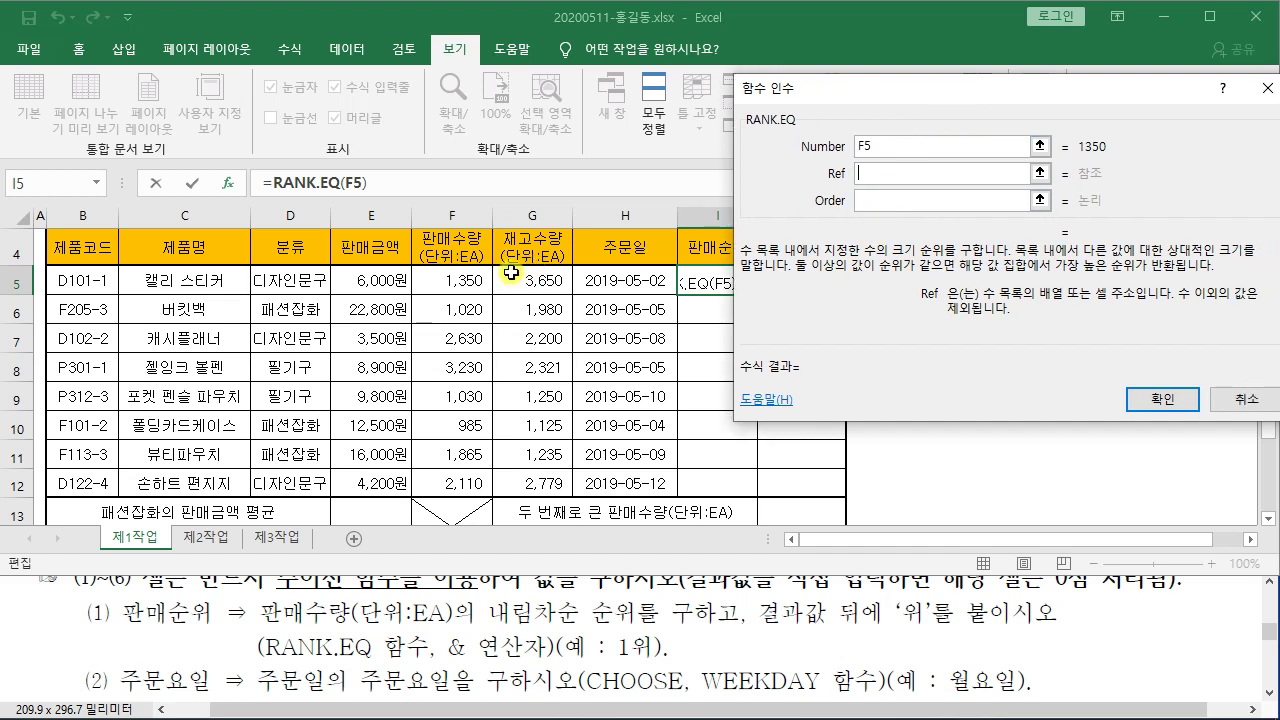
{"action": "left_click_drag", "start_coordinate": [445, 278], "coordinate": [445, 486]}
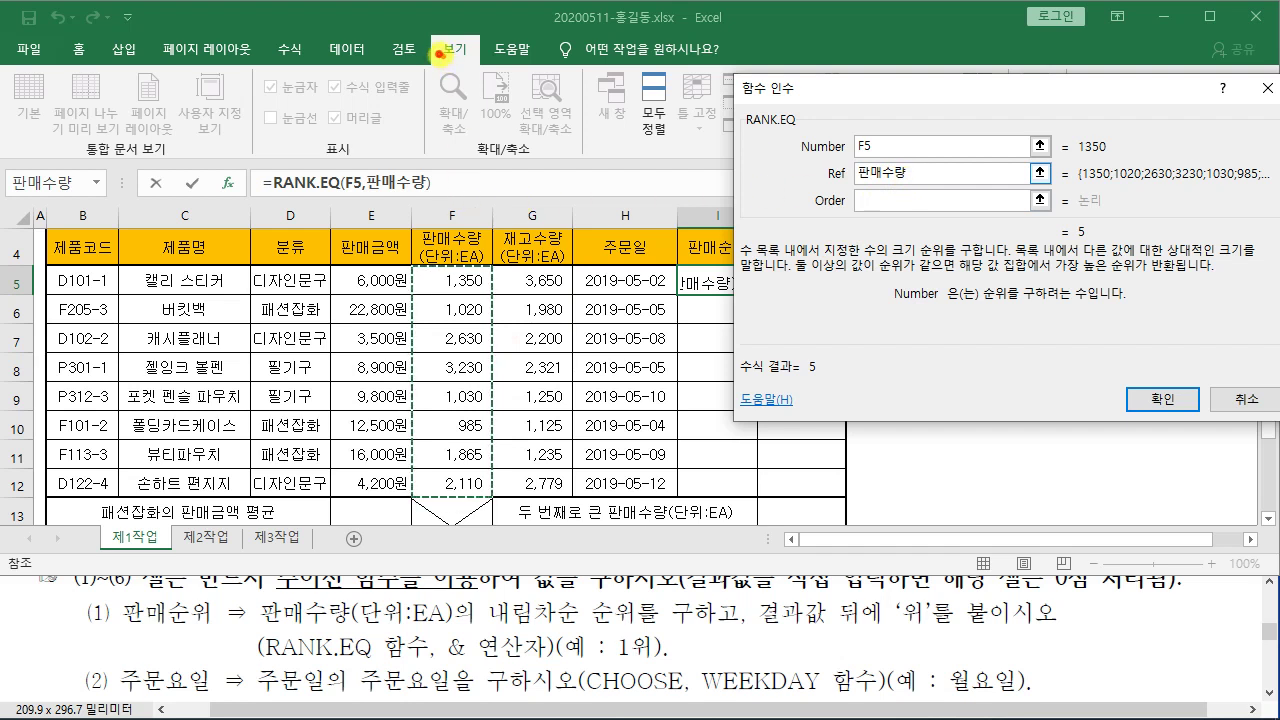
{"action": "mouse_move", "coordinate": [438, 55]}
{"action": "left_mouse_down"}
{"action": "mouse_move", "coordinate": [490, 87]}
{"action": "mouse_move", "coordinate": [499, 113]}
{"action": "mouse_move", "coordinate": [507, 98]}
{"action": "left_mouse_up"}
{"action": "left_click_drag", "start_coordinate": [528, 83], "coordinate": [551, 80]}
{"action": "left_click_drag", "start_coordinate": [552, 74], "coordinate": [556, 108]}
{"action": "left_click_drag", "start_coordinate": [611, 79], "coordinate": [613, 79]}
{"action": "left_click_drag", "start_coordinate": [637, 66], "coordinate": [645, 95]}
{"action": "left_click_drag", "start_coordinate": [643, 99], "coordinate": [660, 122]}
{"action": "mouse_move", "coordinate": [676, 46]}
{"action": "left_mouse_down"}
{"action": "mouse_move", "coordinate": [740, 100]}
{"action": "mouse_move", "coordinate": [765, 50]}
{"action": "mouse_move", "coordinate": [800, 98]}
{"action": "mouse_move", "coordinate": [833, 78]}
{"action": "mouse_move", "coordinate": [857, 104]}
{"action": "left_mouse_up"}
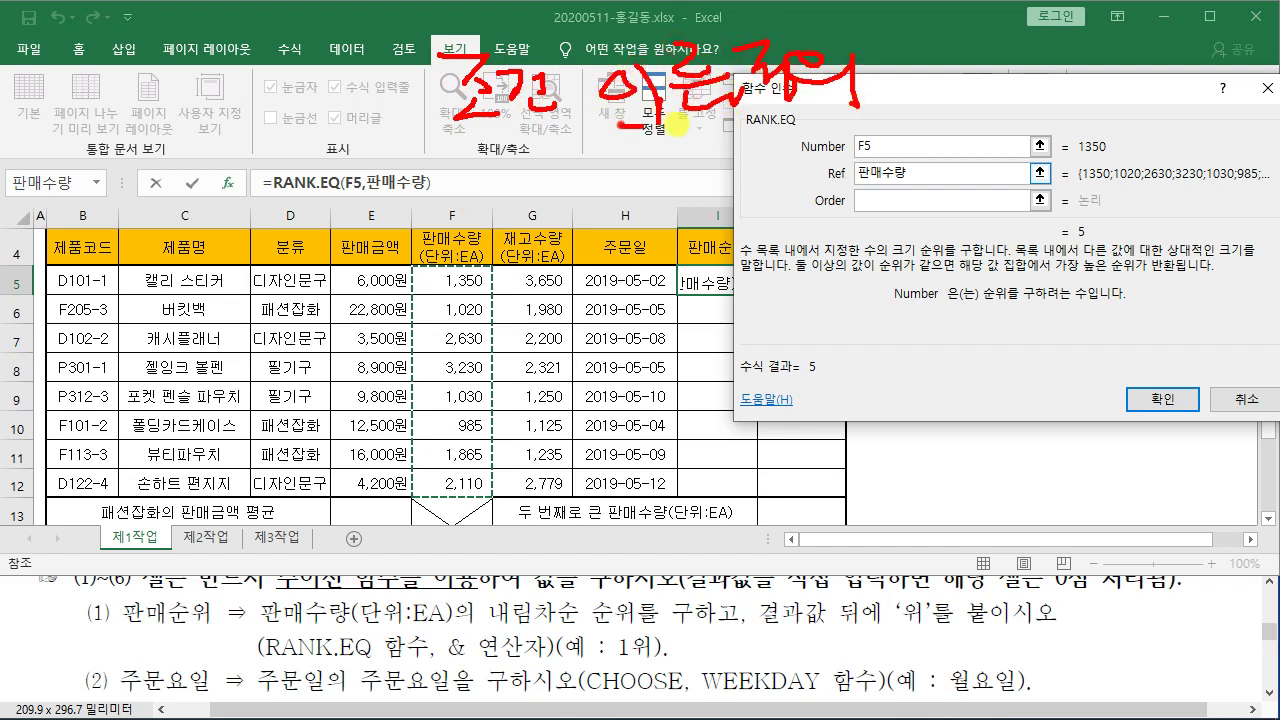
{"action": "left_click_drag", "start_coordinate": [620, 125], "coordinate": [857, 106]}
{"action": "left_click_drag", "start_coordinate": [408, 266], "coordinate": [494, 498]}
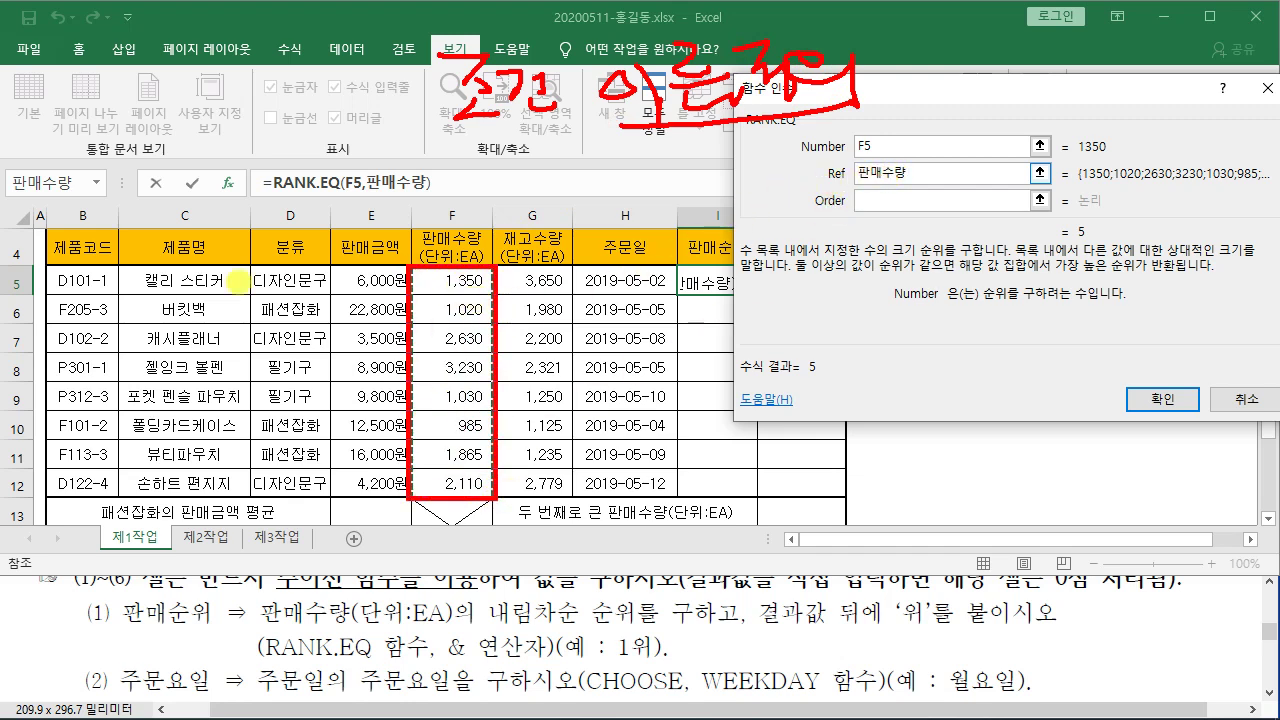
{"action": "mouse_move", "coordinate": [90, 186]}
{"action": "left_mouse_down"}
{"action": "mouse_move", "coordinate": [22, 208]}
{"action": "mouse_move", "coordinate": [72, 200]}
{"action": "left_mouse_up"}
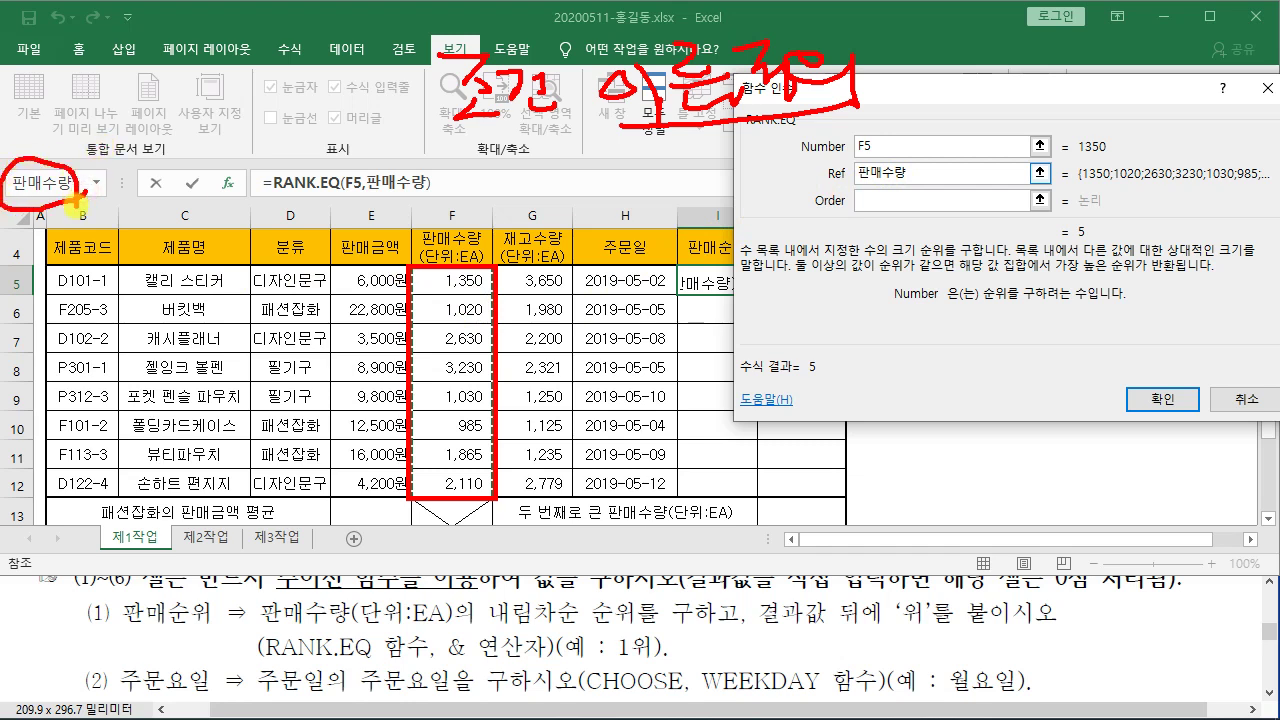
{"action": "left_click_drag", "start_coordinate": [856, 184], "coordinate": [910, 182]}
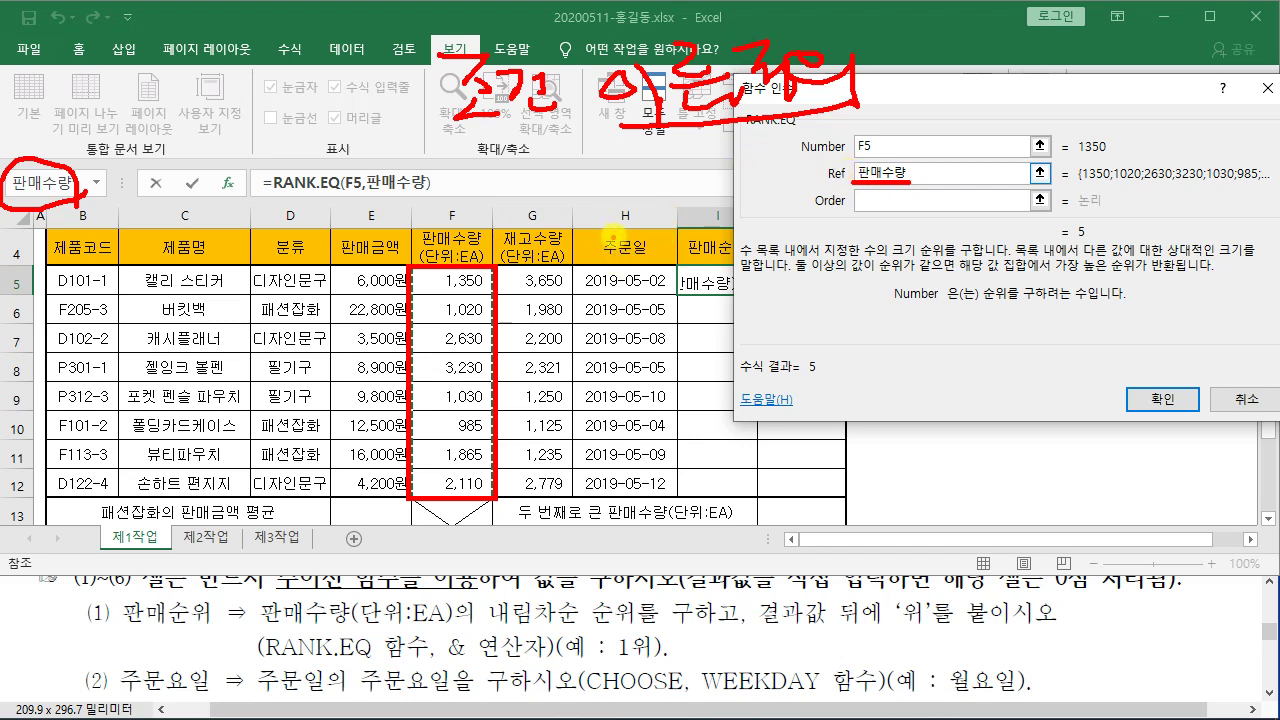
{"action": "mouse_move", "coordinate": [602, 233]}
{"action": "left_mouse_down"}
{"action": "mouse_move", "coordinate": [660, 262]}
{"action": "mouse_move", "coordinate": [694, 252]}
{"action": "mouse_move", "coordinate": [718, 268]}
{"action": "mouse_move", "coordinate": [770, 212]}
{"action": "mouse_move", "coordinate": [795, 232]}
{"action": "mouse_move", "coordinate": [815, 208]}
{"action": "mouse_move", "coordinate": [850, 266]}
{"action": "left_mouse_up"}
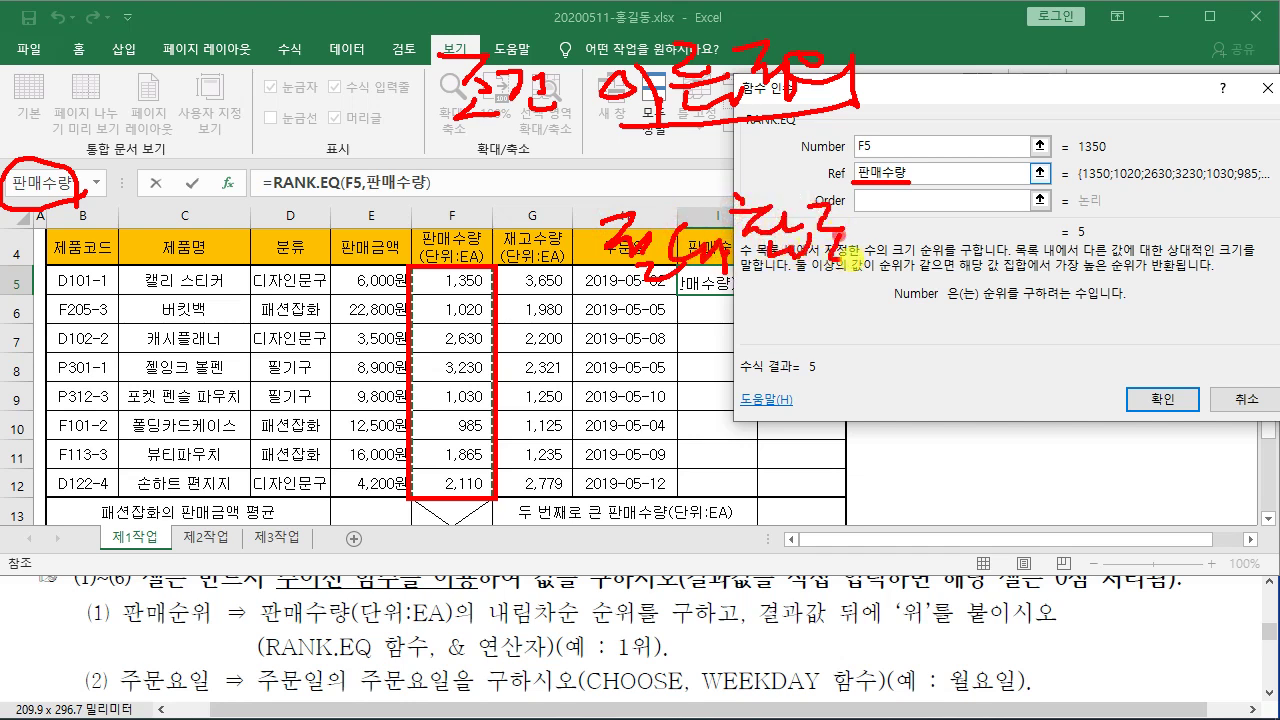
{"action": "mouse_move", "coordinate": [662, 290]}
{"action": "left_mouse_down"}
{"action": "mouse_move", "coordinate": [880, 278]}
{"action": "mouse_move", "coordinate": [900, 263]}
{"action": "left_mouse_up"}
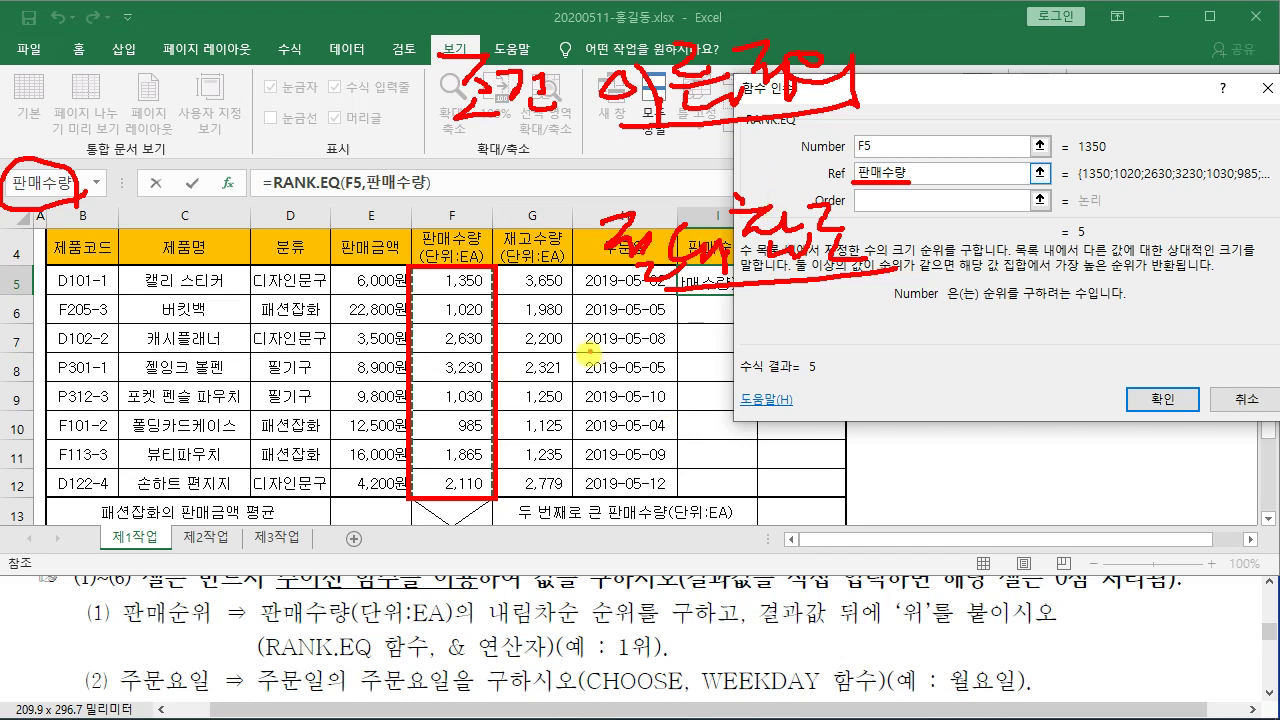
{"action": "mouse_move", "coordinate": [607, 359]}
{"action": "left_mouse_down"}
{"action": "mouse_move", "coordinate": [680, 361]}
{"action": "mouse_move", "coordinate": [628, 429]}
{"action": "mouse_move", "coordinate": [662, 394]}
{"action": "left_mouse_up"}
{"action": "mouse_move", "coordinate": [728, 355]}
{"action": "left_mouse_down"}
{"action": "mouse_move", "coordinate": [748, 414]}
{"action": "mouse_move", "coordinate": [724, 437]}
{"action": "left_mouse_up"}
{"action": "left_click_drag", "start_coordinate": [717, 381], "coordinate": [766, 372]}
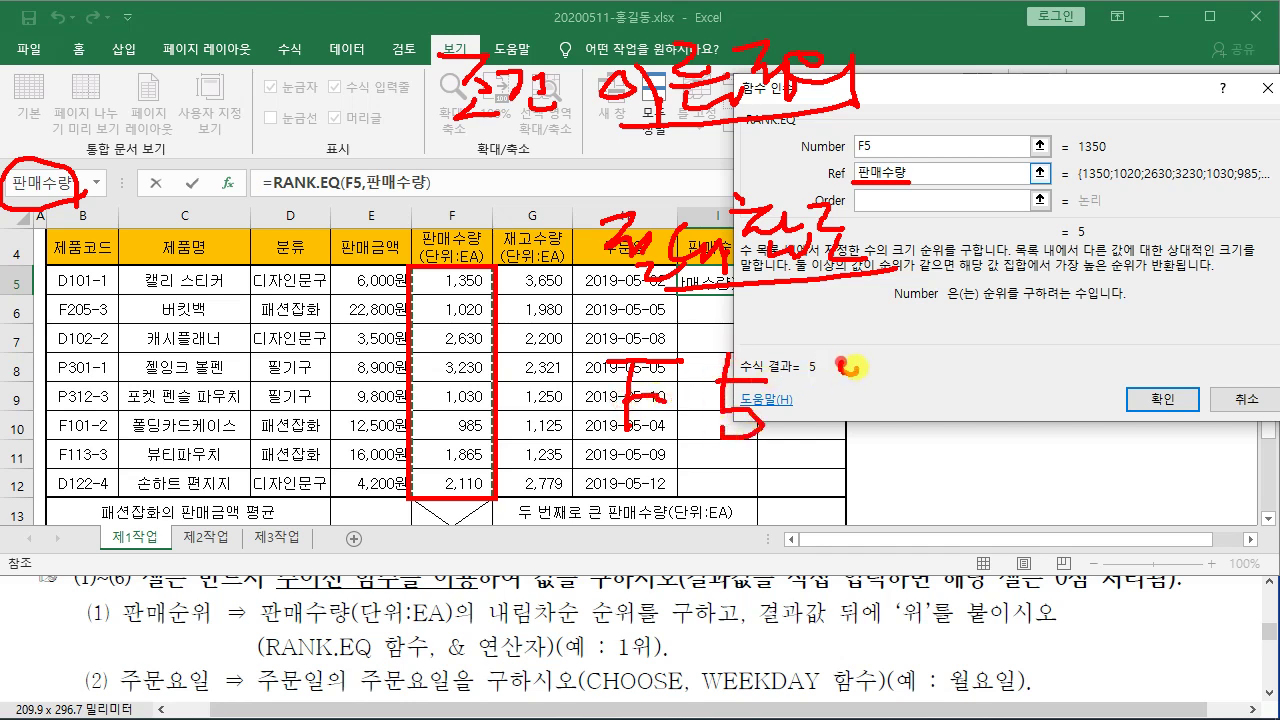
{"action": "left_click_drag", "start_coordinate": [849, 362], "coordinate": [852, 368]}
{"action": "left_click_drag", "start_coordinate": [855, 414], "coordinate": [860, 420]}
{"action": "mouse_move", "coordinate": [950, 364]}
{"action": "left_mouse_down"}
{"action": "mouse_move", "coordinate": [1000, 361]}
{"action": "mouse_move", "coordinate": [958, 426]}
{"action": "left_mouse_up"}
{"action": "left_click_drag", "start_coordinate": [958, 395], "coordinate": [985, 422]}
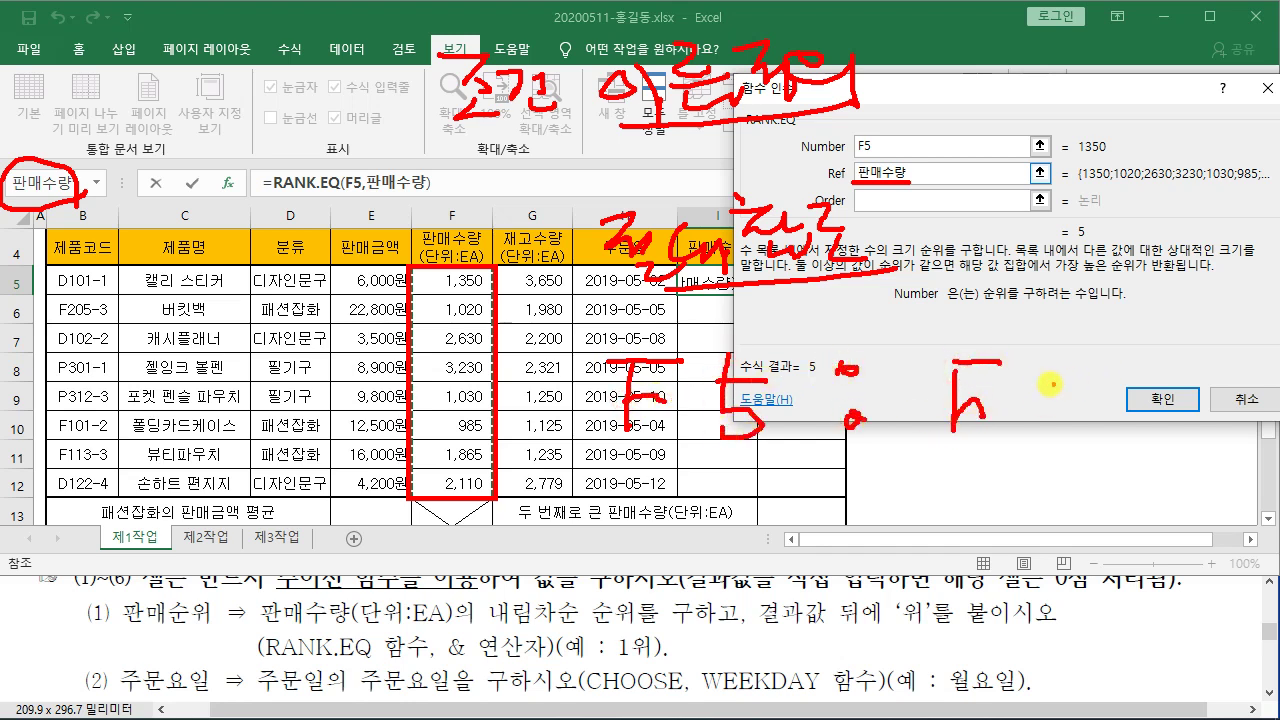
{"action": "left_click_drag", "start_coordinate": [1057, 350], "coordinate": [1056, 424]}
{"action": "left_click_drag", "start_coordinate": [1070, 376], "coordinate": [1122, 414]}
{"action": "left_click_drag", "start_coordinate": [598, 376], "coordinate": [562, 438]}
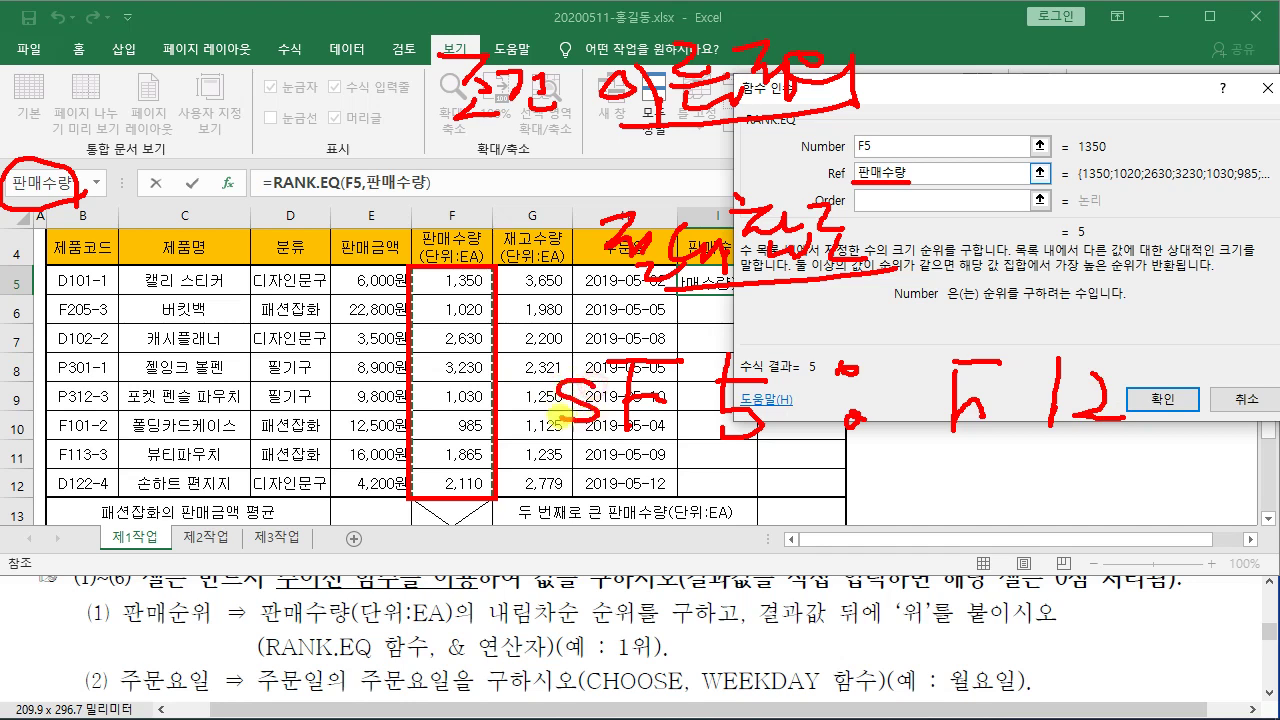
{"action": "left_click_drag", "start_coordinate": [577, 357], "coordinate": [582, 425]}
{"action": "left_click_drag", "start_coordinate": [722, 365], "coordinate": [672, 420]}
{"action": "left_click_drag", "start_coordinate": [688, 344], "coordinate": [695, 433]}
{"action": "mouse_move", "coordinate": [928, 372]}
{"action": "left_mouse_down"}
{"action": "mouse_move", "coordinate": [895, 385]}
{"action": "mouse_move", "coordinate": [918, 405]}
{"action": "mouse_move", "coordinate": [888, 425]}
{"action": "left_mouse_up"}
{"action": "left_click_drag", "start_coordinate": [905, 342], "coordinate": [915, 440]}
{"action": "mouse_move", "coordinate": [1042, 366]}
{"action": "left_mouse_down"}
{"action": "mouse_move", "coordinate": [1002, 392]}
{"action": "mouse_move", "coordinate": [1032, 414]}
{"action": "left_mouse_up"}
{"action": "left_click_drag", "start_coordinate": [1027, 330], "coordinate": [1023, 458]}
{"action": "left_click_drag", "start_coordinate": [628, 468], "coordinate": [700, 463]}
{"action": "mouse_move", "coordinate": [628, 466]}
{"action": "left_mouse_down"}
{"action": "mouse_move", "coordinate": [630, 535]}
{"action": "mouse_move", "coordinate": [682, 503]}
{"action": "left_mouse_up"}
{"action": "left_click_drag", "start_coordinate": [726, 464], "coordinate": [686, 532]}
{"action": "left_click", "coordinate": [766, 483]}
{"action": "left_click", "coordinate": [770, 528]}
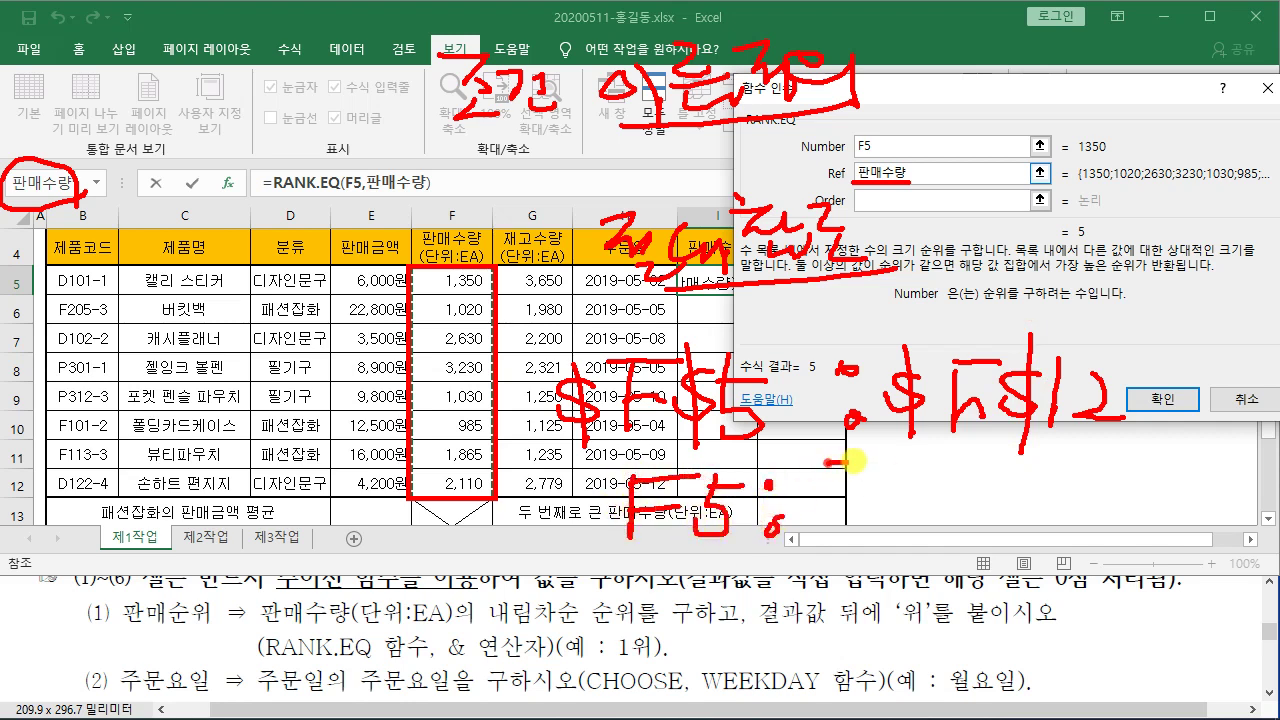
{"action": "left_click_drag", "start_coordinate": [821, 480], "coordinate": [852, 476]}
{"action": "mouse_move", "coordinate": [826, 482]}
{"action": "left_mouse_down"}
{"action": "mouse_move", "coordinate": [824, 516]}
{"action": "mouse_move", "coordinate": [914, 507]}
{"action": "left_mouse_up"}
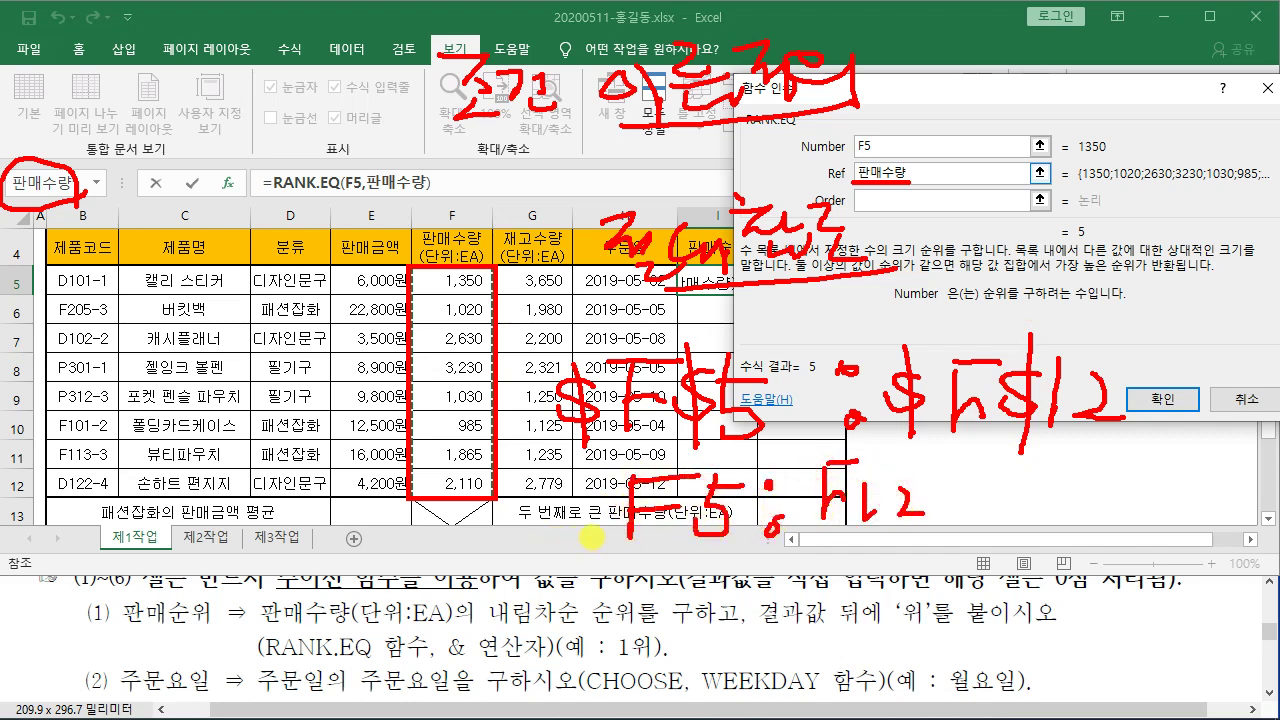
{"action": "left_click_drag", "start_coordinate": [598, 533], "coordinate": [464, 557]}
{"action": "mouse_move", "coordinate": [282, 535]}
{"action": "left_mouse_down"}
{"action": "mouse_move", "coordinate": [253, 561]}
{"action": "mouse_move", "coordinate": [304, 572]}
{"action": "left_mouse_up"}
{"action": "mouse_move", "coordinate": [312, 537]}
{"action": "left_mouse_down"}
{"action": "mouse_move", "coordinate": [333, 566]}
{"action": "mouse_move", "coordinate": [298, 588]}
{"action": "left_mouse_up"}
{"action": "mouse_move", "coordinate": [336, 560]}
{"action": "left_mouse_down"}
{"action": "mouse_move", "coordinate": [345, 585]}
{"action": "mouse_move", "coordinate": [425, 605]}
{"action": "left_mouse_up"}
{"action": "left_click_drag", "start_coordinate": [415, 545], "coordinate": [472, 581]}
{"action": "left_click_drag", "start_coordinate": [477, 559], "coordinate": [477, 593]}
{"action": "mouse_move", "coordinate": [447, 593]}
{"action": "left_mouse_down"}
{"action": "mouse_move", "coordinate": [457, 609]}
{"action": "mouse_move", "coordinate": [485, 607]}
{"action": "left_mouse_up"}
{"action": "left_click_drag", "start_coordinate": [506, 563], "coordinate": [547, 620]}
{"action": "left_click_drag", "start_coordinate": [302, 632], "coordinate": [564, 629]}
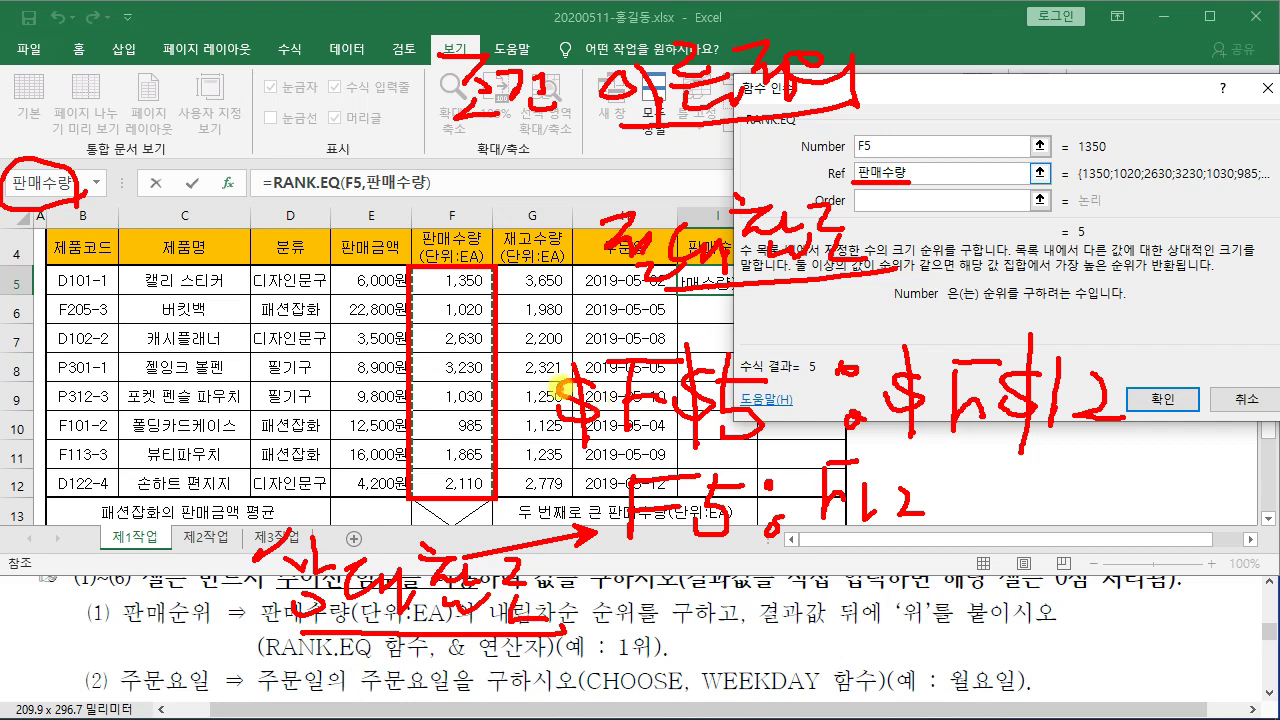
{"action": "mouse_move", "coordinate": [550, 333]}
{"action": "left_mouse_down"}
{"action": "mouse_move", "coordinate": [666, 466]}
{"action": "mouse_move", "coordinate": [1160, 455]}
{"action": "mouse_move", "coordinate": [1148, 453]}
{"action": "left_mouse_up"}
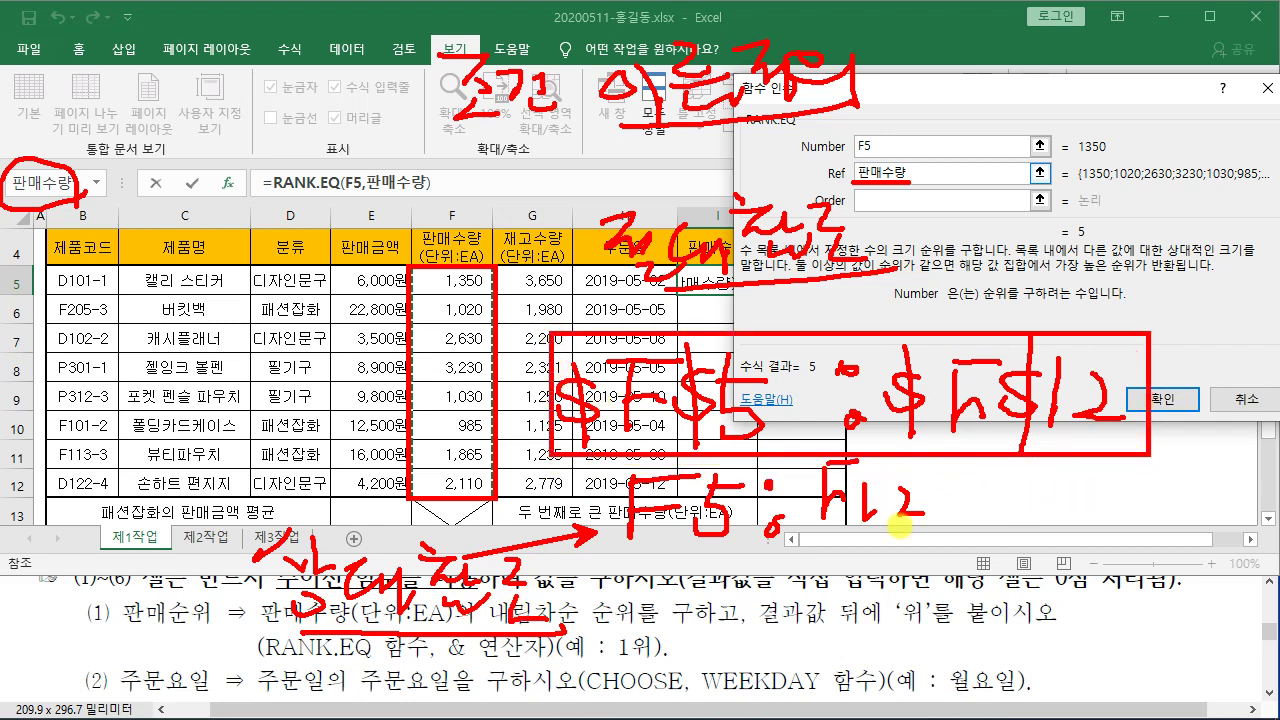
{"action": "left_click_drag", "start_coordinate": [110, 237], "coordinate": [310, 365]}
{"action": "mouse_move", "coordinate": [170, 307]}
{"action": "left_mouse_down"}
{"action": "mouse_move", "coordinate": [234, 308]}
{"action": "mouse_move", "coordinate": [161, 381]}
{"action": "left_mouse_up"}
{"action": "left_click_drag", "start_coordinate": [161, 354], "coordinate": [269, 356]}
{"action": "left_click_drag", "start_coordinate": [252, 300], "coordinate": [228, 398]}
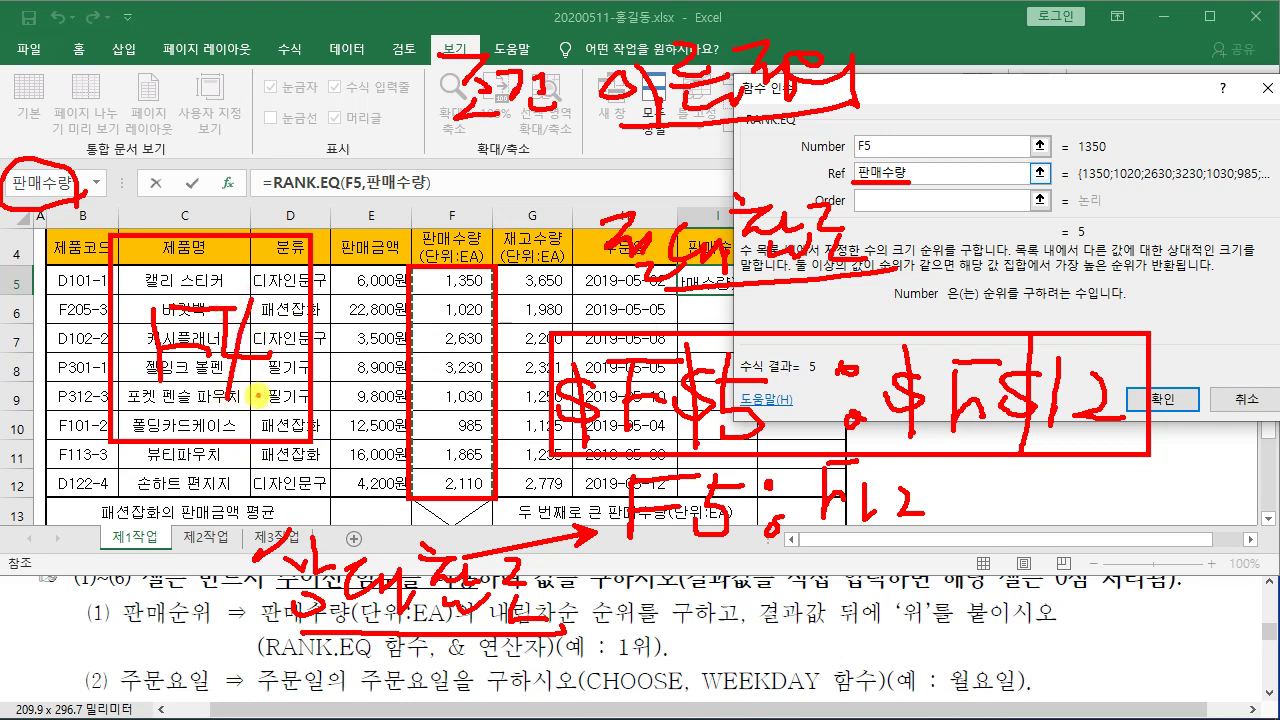
{"action": "key", "text": "Escape"}
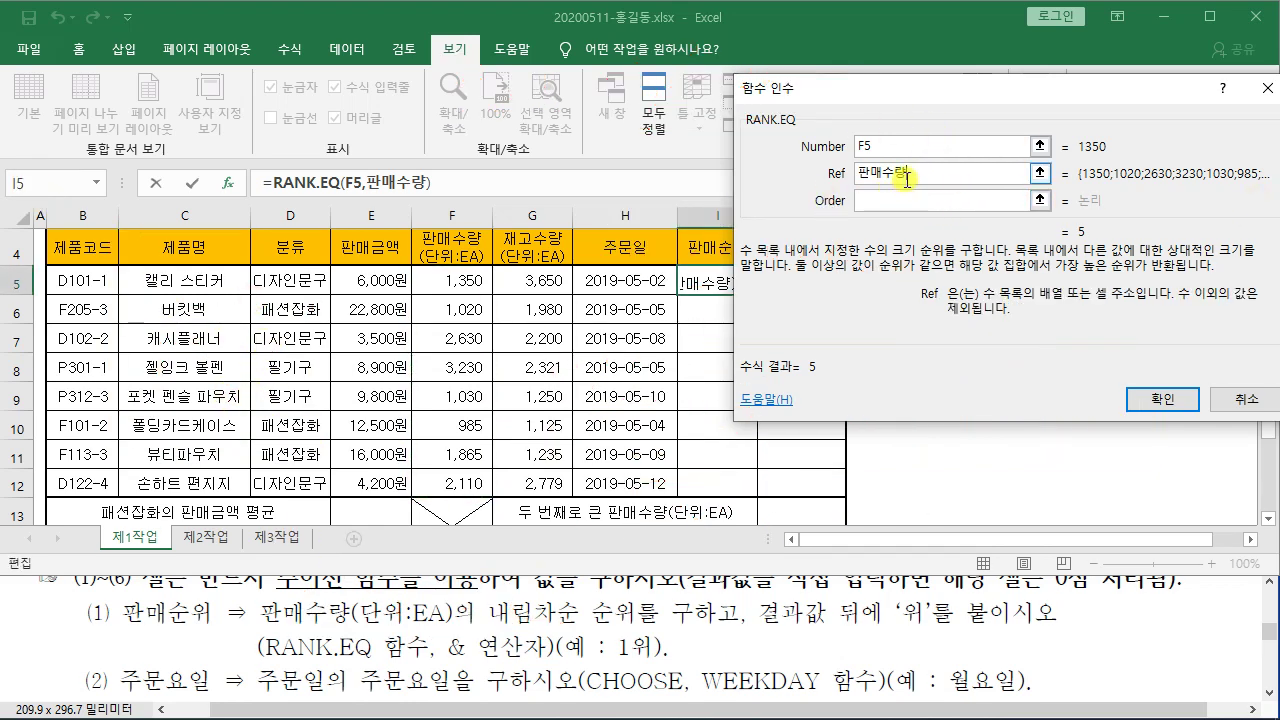
Step: Set the Order argument of RANK.EQ to 0 for descending order and confirm the function in I5
{"action": "left_click", "coordinate": [882, 198]}
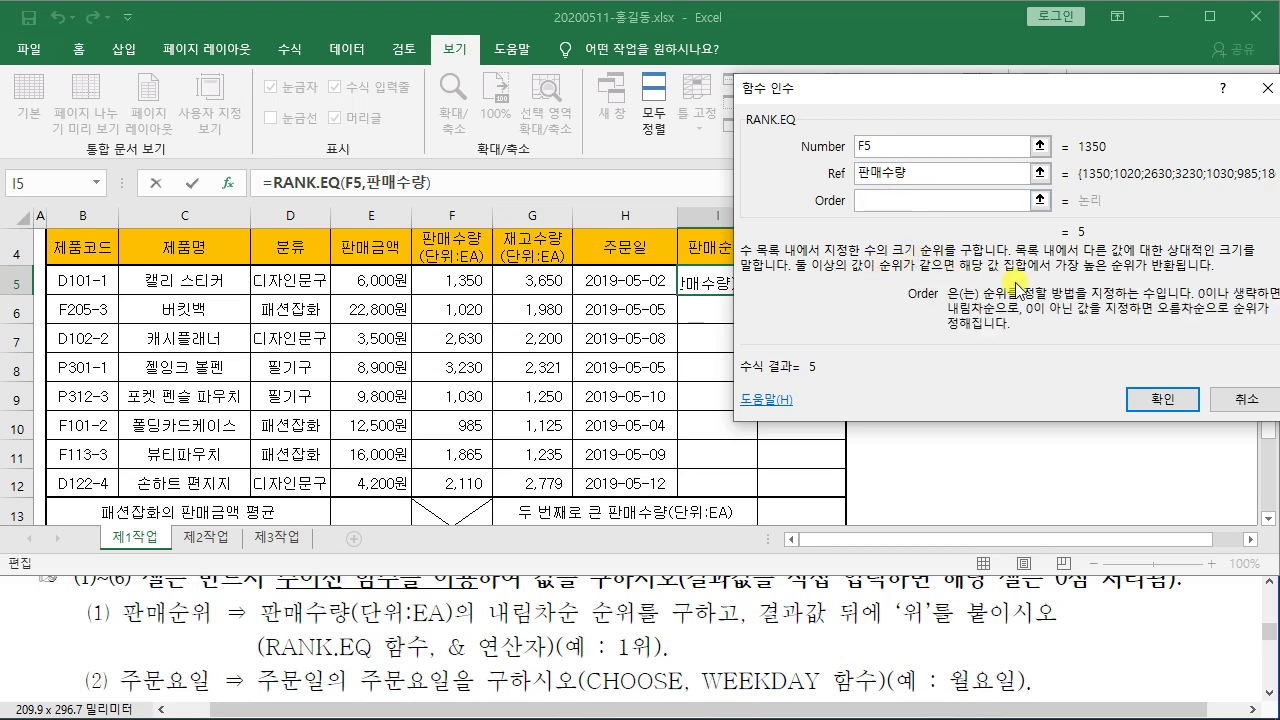
{"action": "left_click_drag", "start_coordinate": [978, 94], "coordinate": [878, 97]}
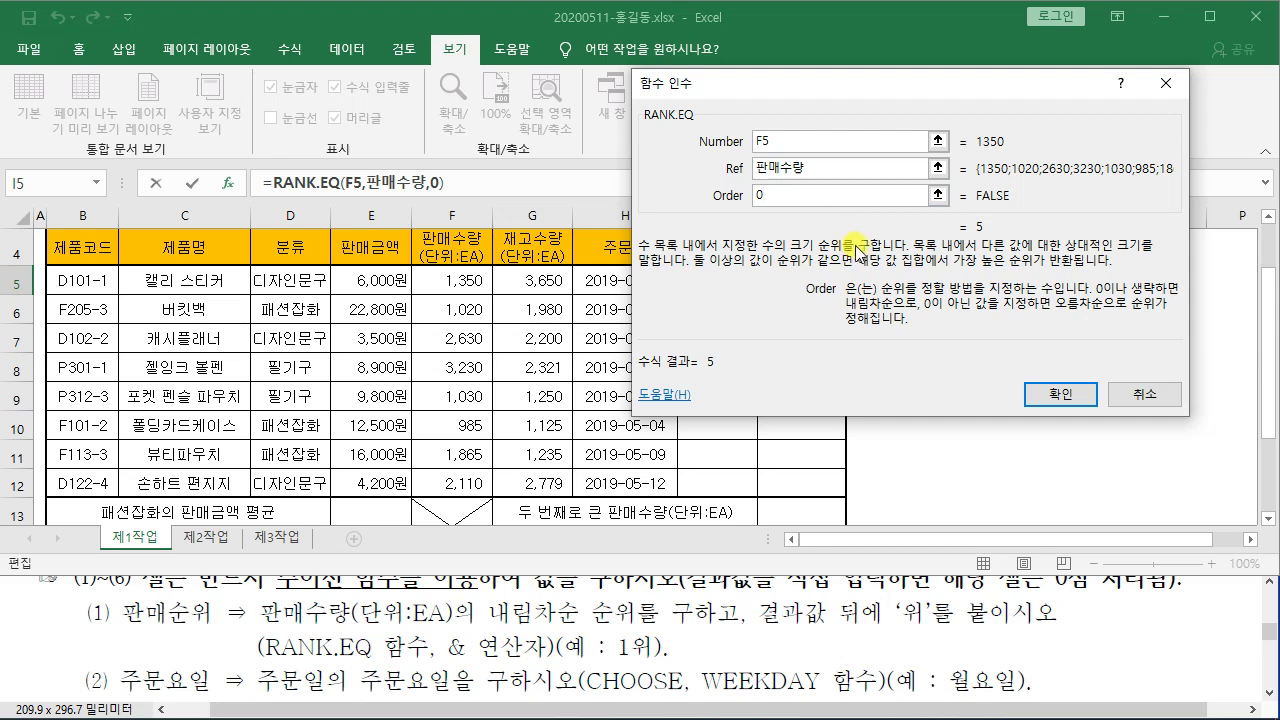
{"action": "left_click", "coordinate": [1056, 396]}
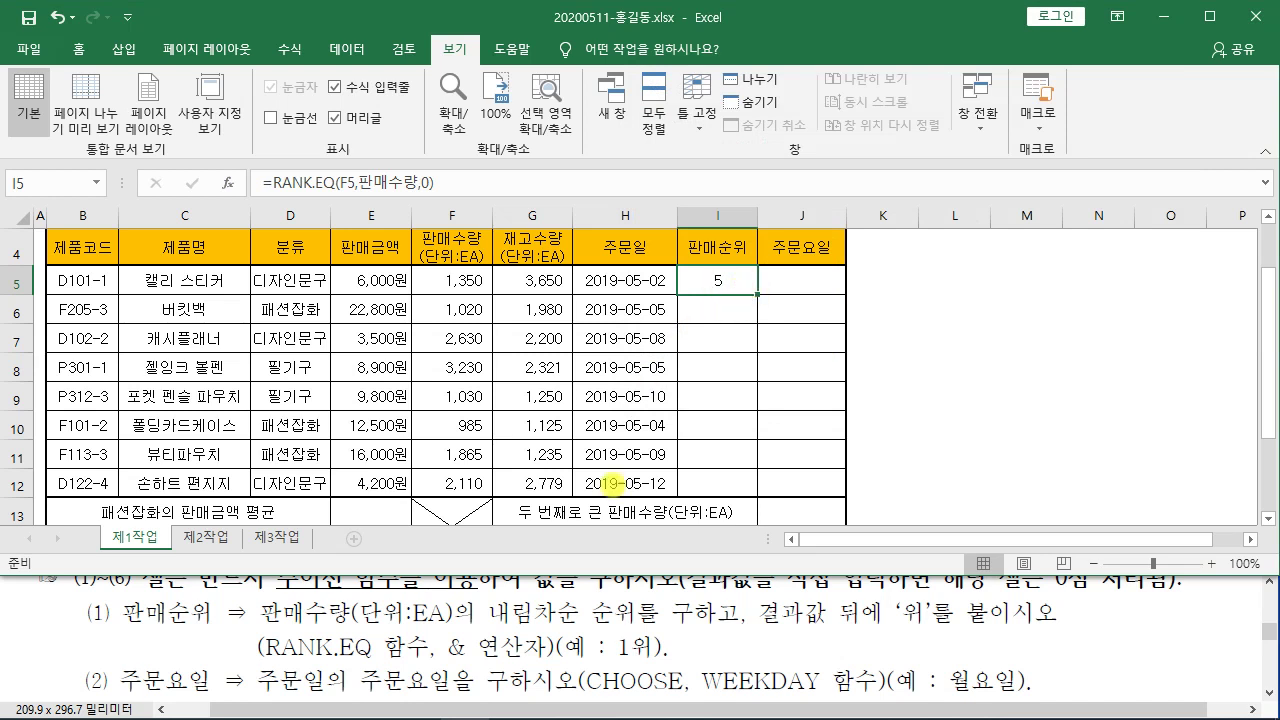
{"action": "left_click_drag", "start_coordinate": [437, 661], "coordinate": [671, 664]}
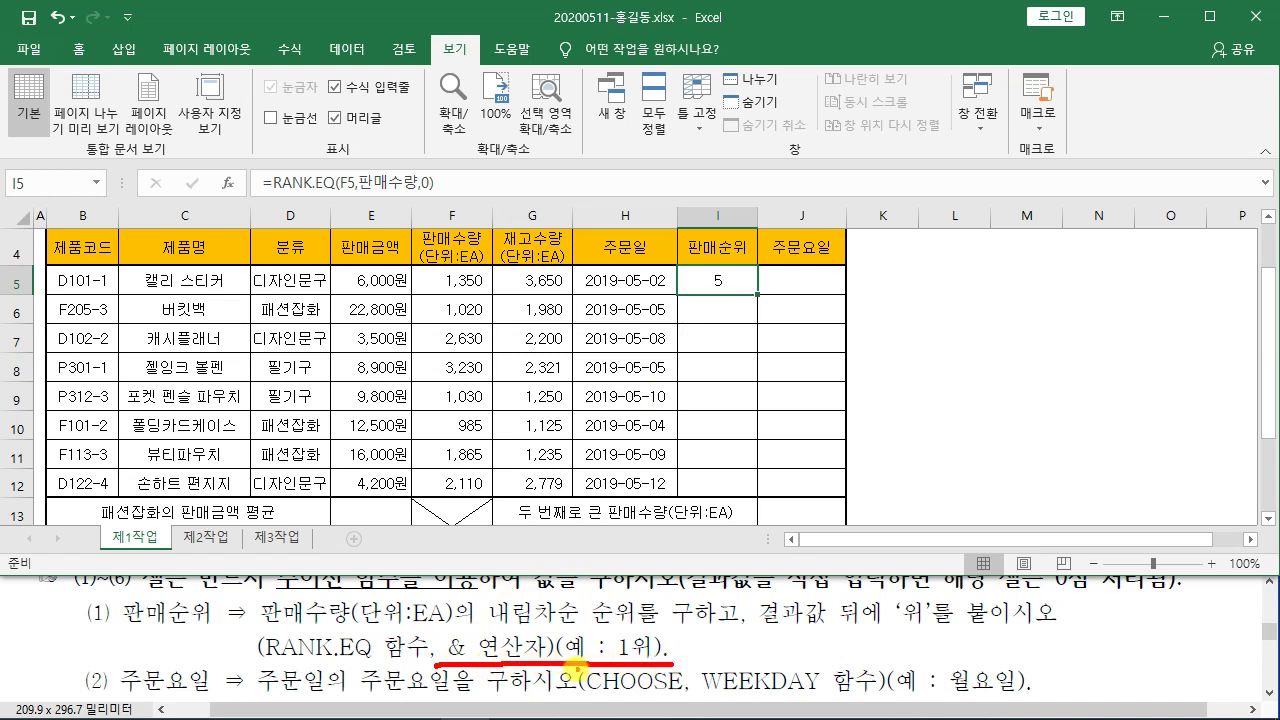
{"action": "left_click_drag", "start_coordinate": [562, 671], "coordinate": [678, 671]}
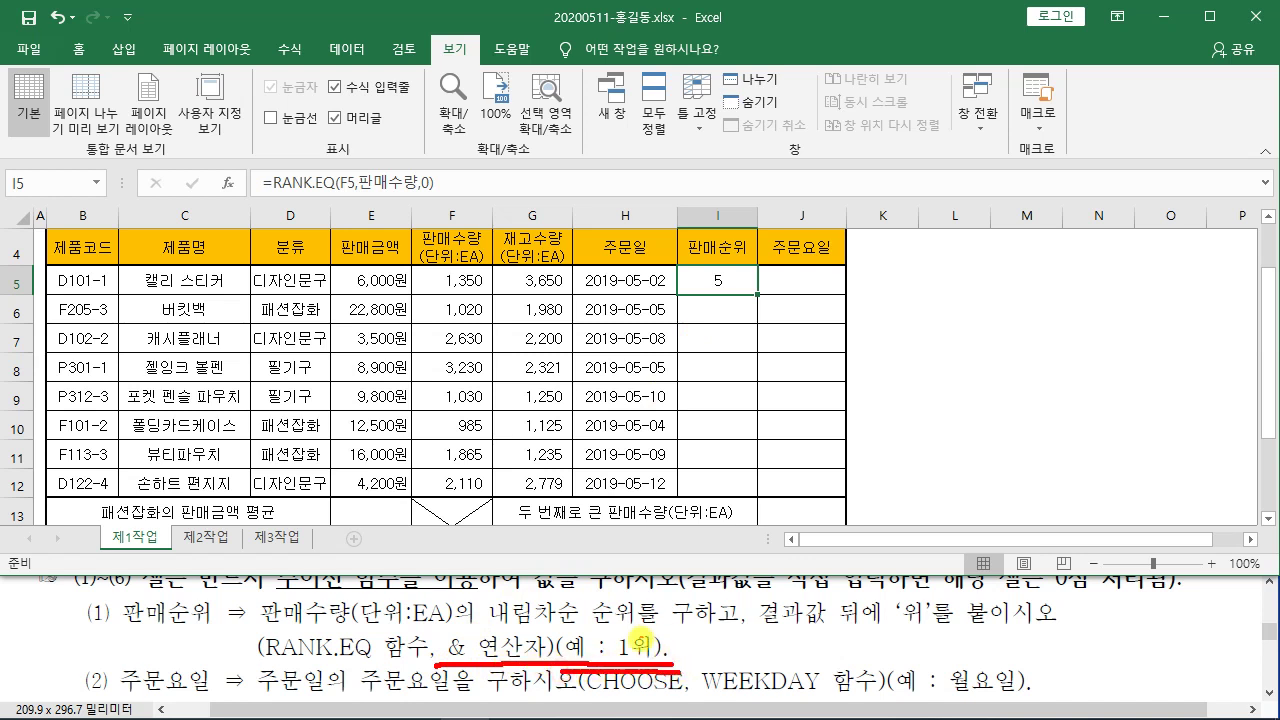
{"action": "mouse_move", "coordinate": [730, 622]}
{"action": "left_mouse_down"}
{"action": "mouse_move", "coordinate": [716, 650]}
{"action": "mouse_move", "coordinate": [745, 652]}
{"action": "mouse_move", "coordinate": [730, 607]}
{"action": "left_mouse_up"}
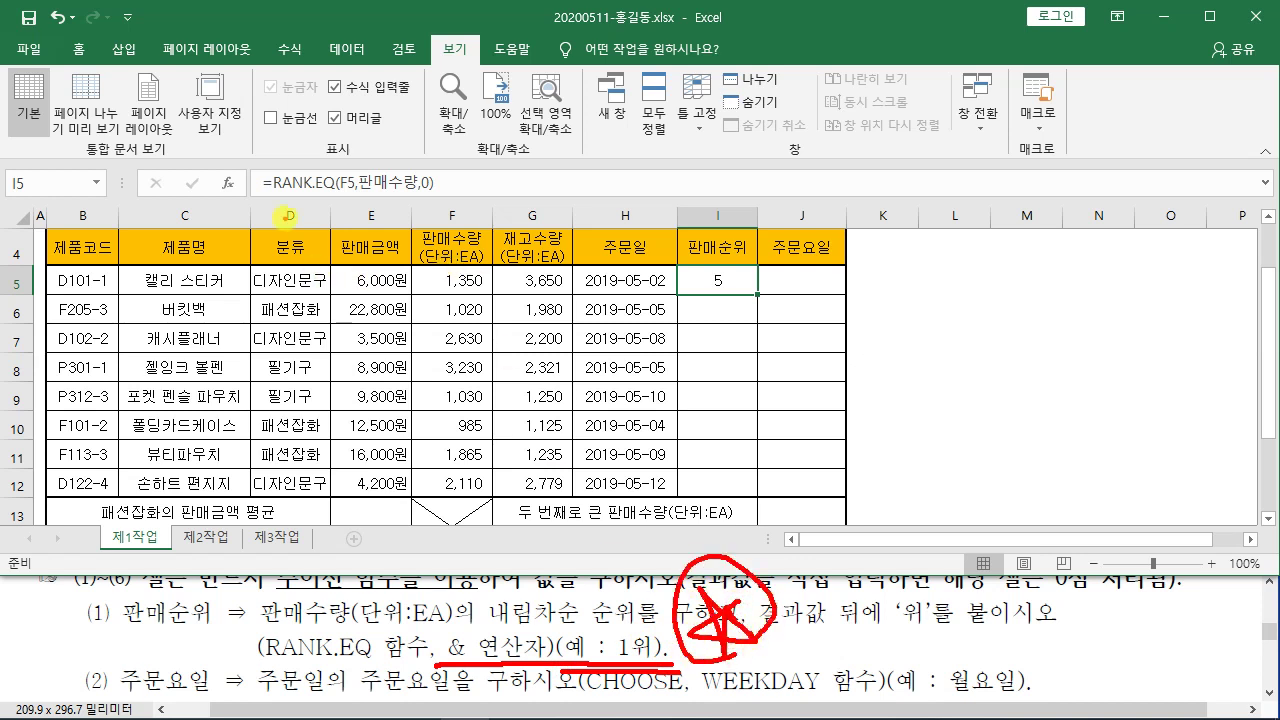
{"action": "mouse_move", "coordinate": [252, 163]}
{"action": "left_mouse_down"}
{"action": "mouse_move", "coordinate": [335, 204]}
{"action": "mouse_move", "coordinate": [498, 204]}
{"action": "mouse_move", "coordinate": [660, 92]}
{"action": "left_mouse_up"}
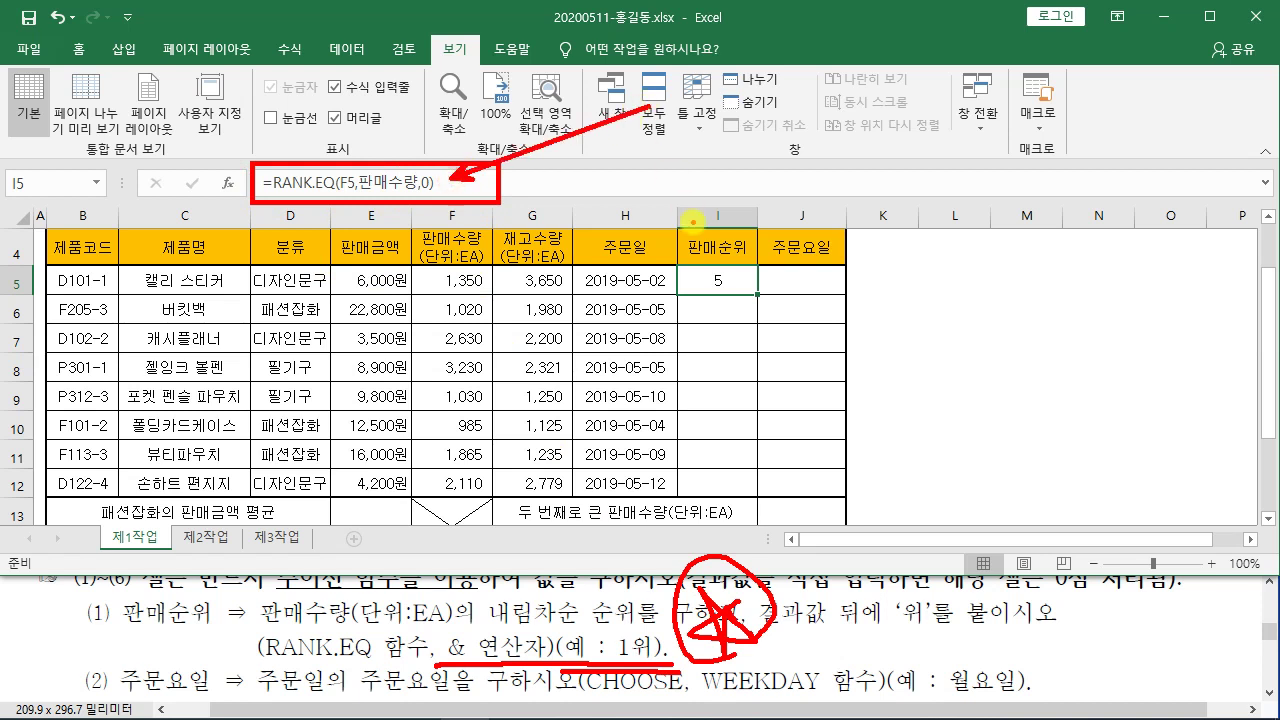
{"action": "key", "text": "Escape"}
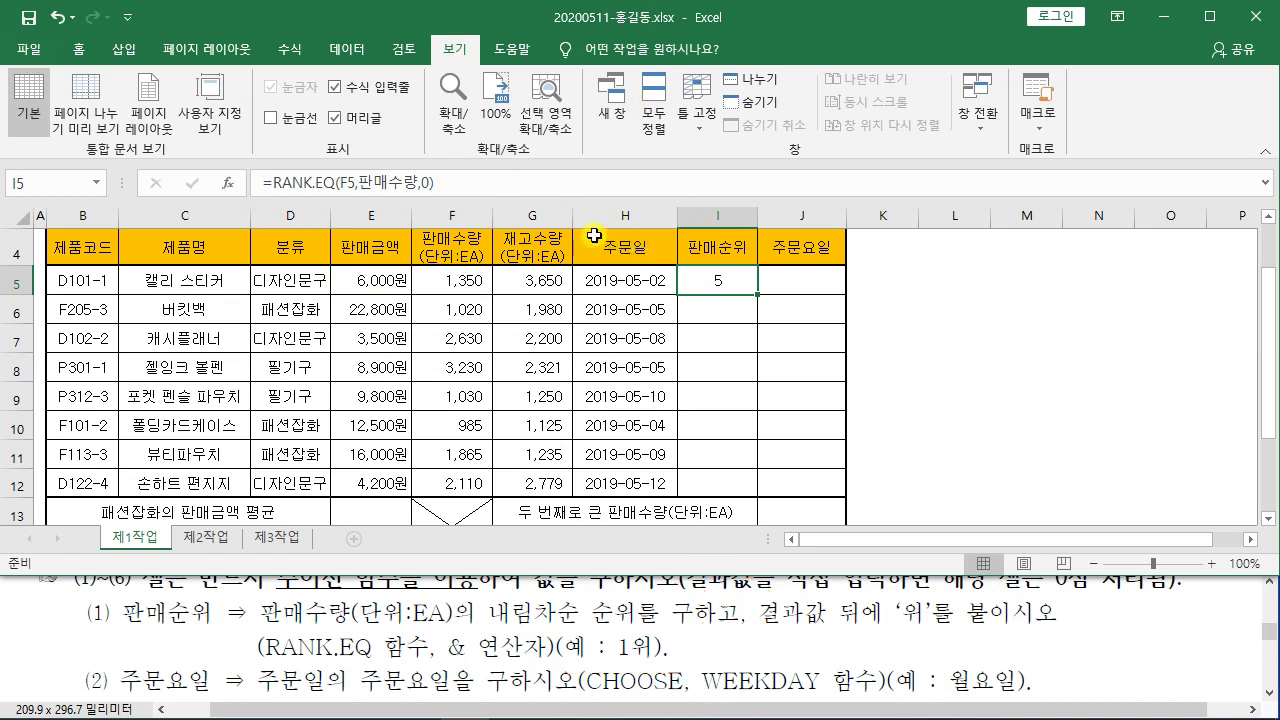
Step: Append &"위" to the RANK.EQ formula in I5 and enter it
{"action": "left_click", "coordinate": [462, 183]}
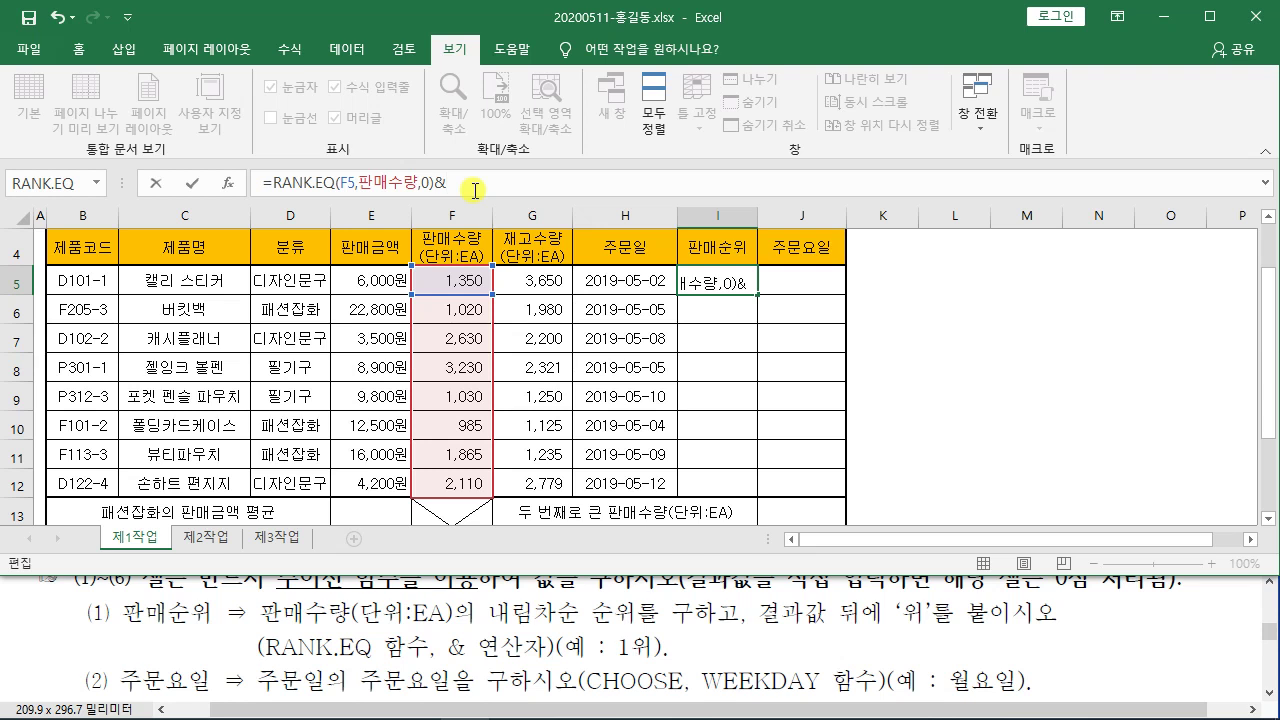
{"action": "type", "text": "\"dnl"}
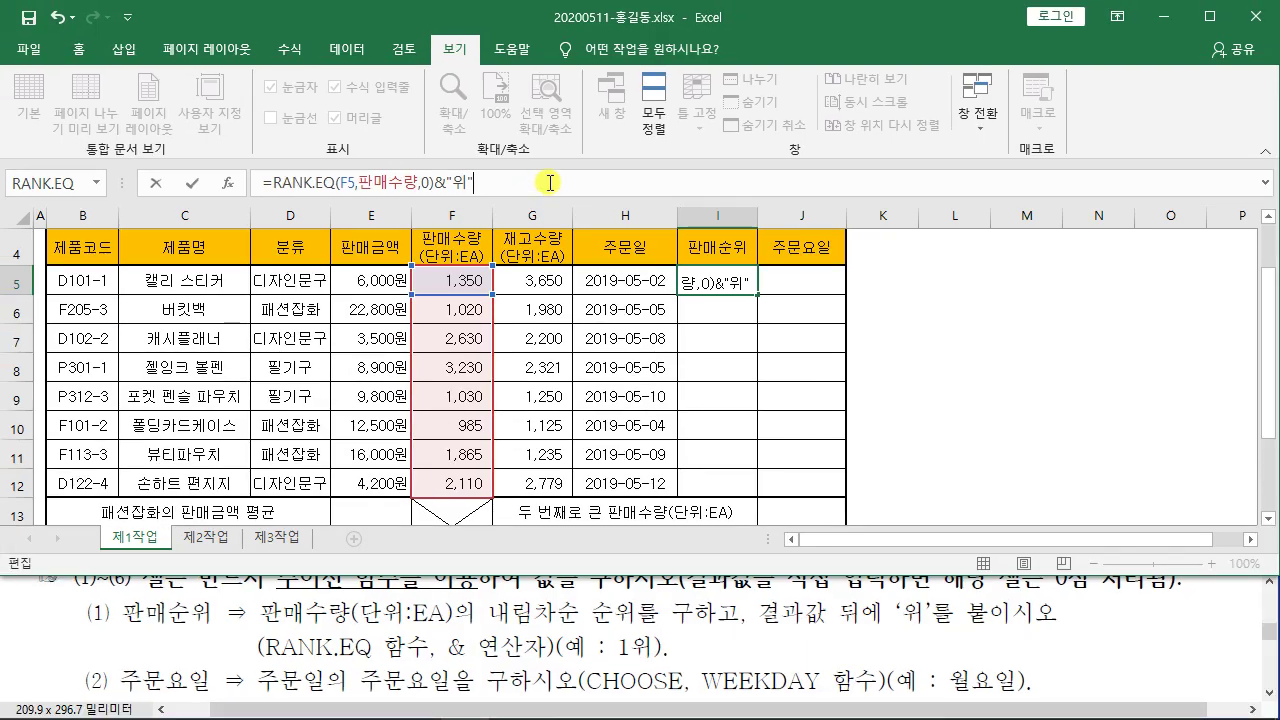
{"action": "key", "text": "Return"}
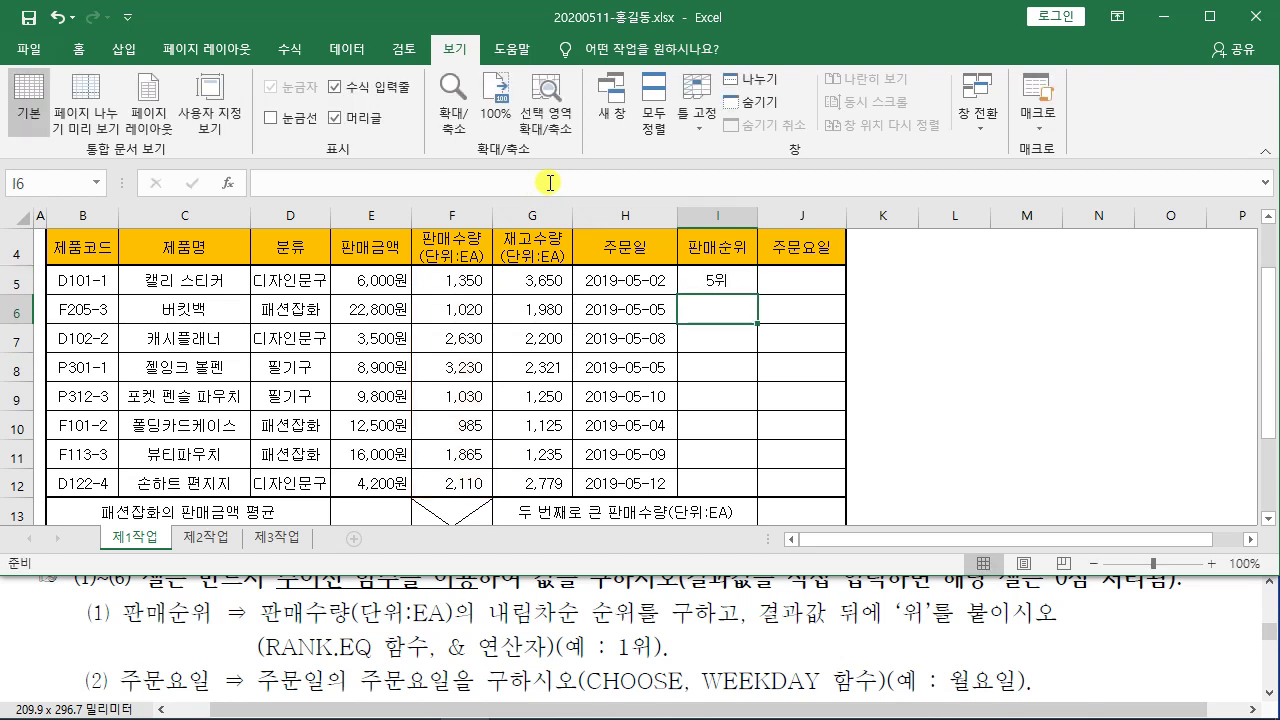
Step: Fill the 판매순위 formula from I5 down to I12 without formatting, keeping the table's borders
{"action": "left_click", "coordinate": [711, 275]}
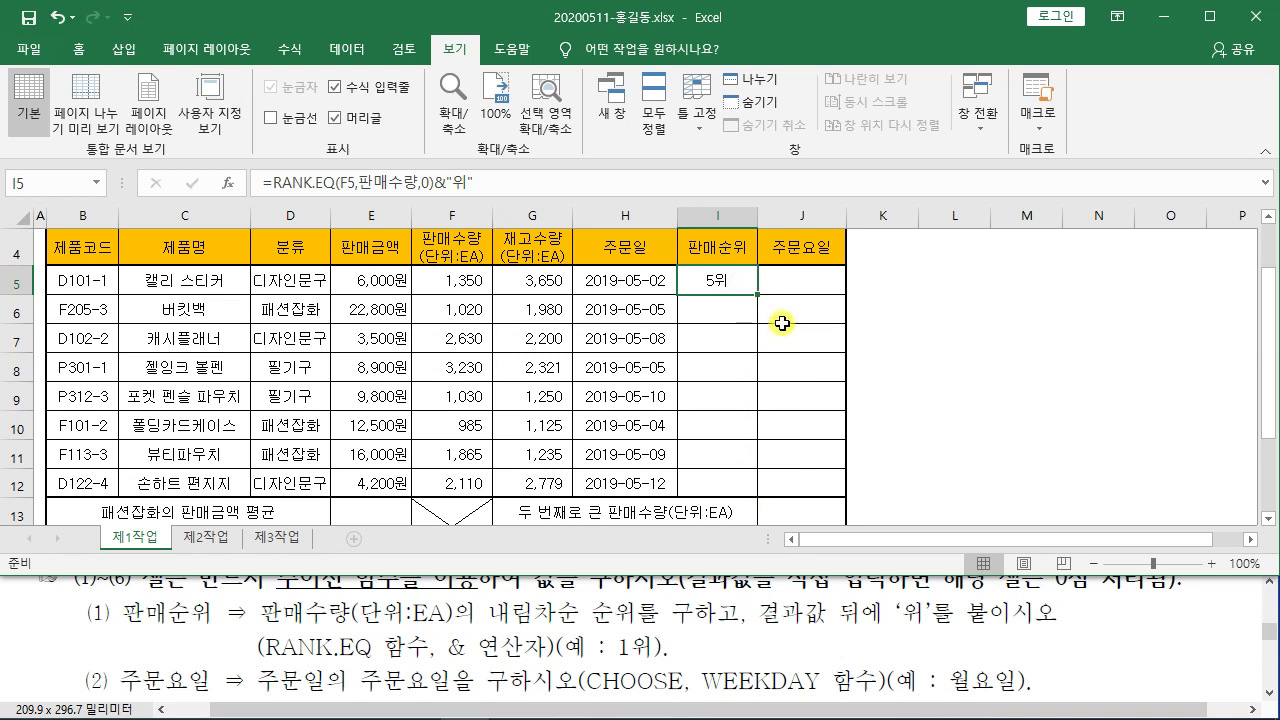
{"action": "left_click_drag", "start_coordinate": [760, 295], "coordinate": [762, 497]}
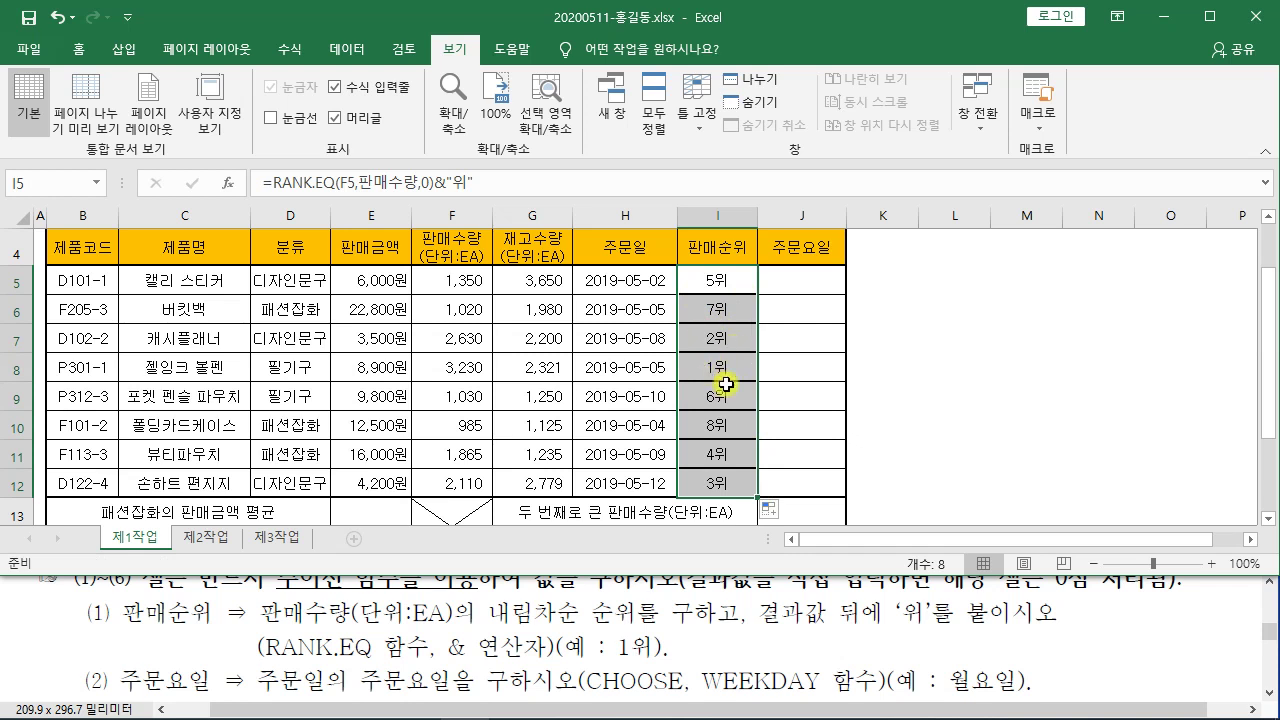
{"action": "left_click", "coordinate": [779, 514]}
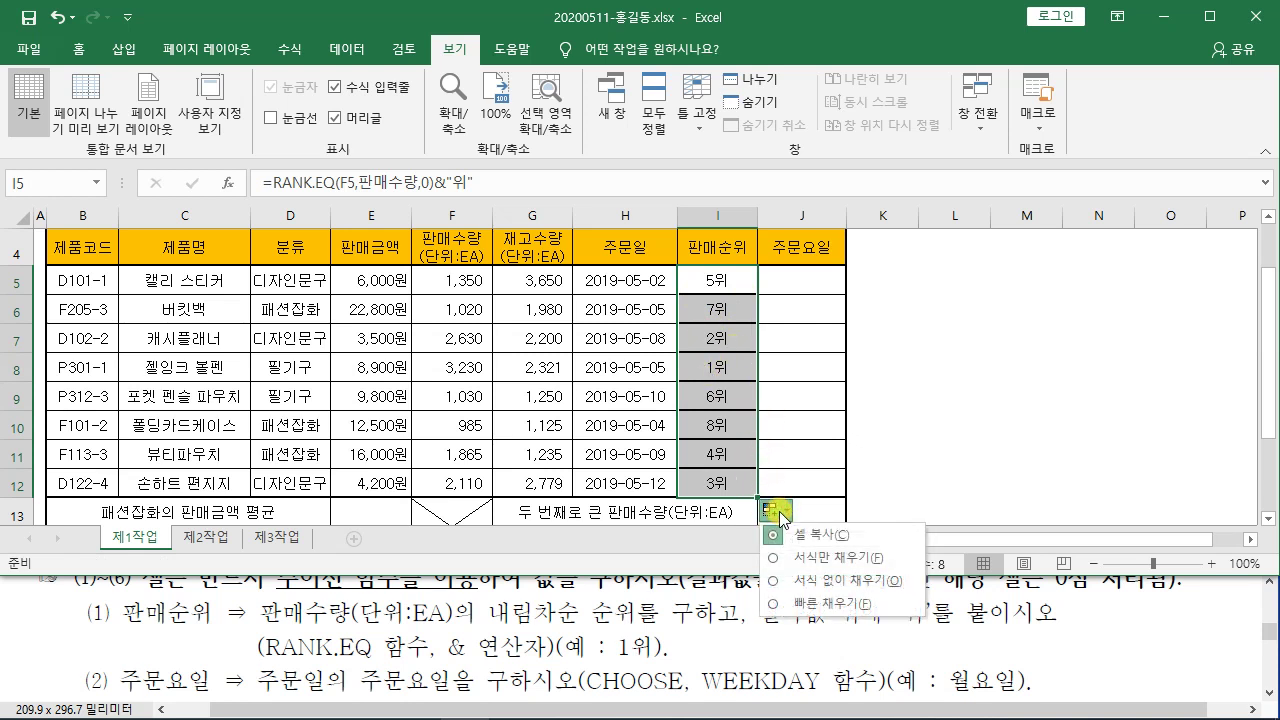
{"action": "left_click", "coordinate": [776, 582]}
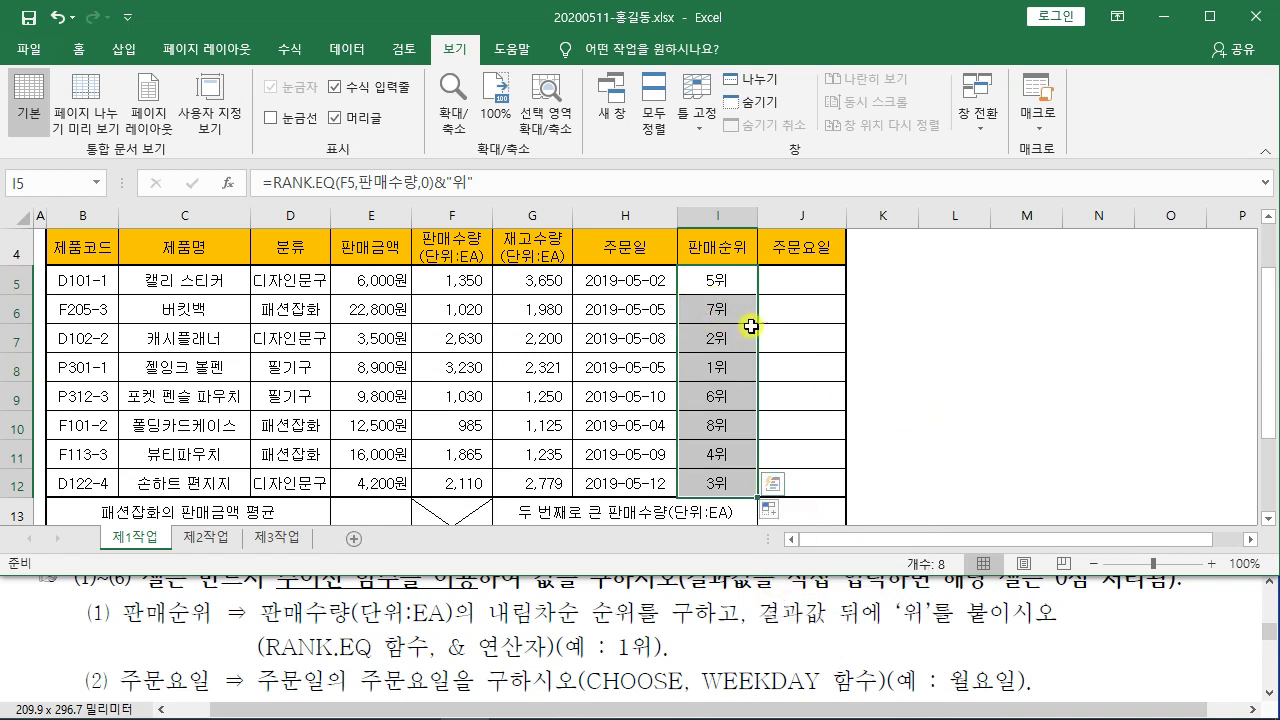
{"action": "left_click", "coordinate": [931, 389]}
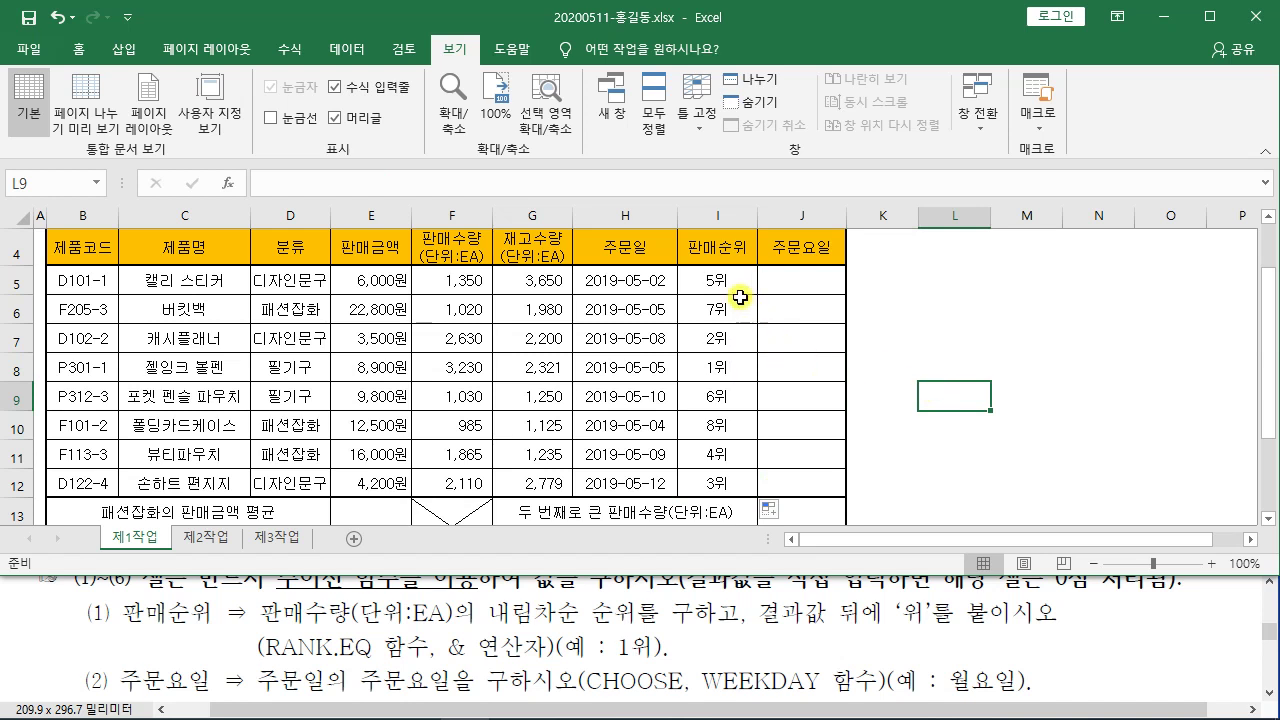
{"action": "left_click", "coordinate": [712, 281]}
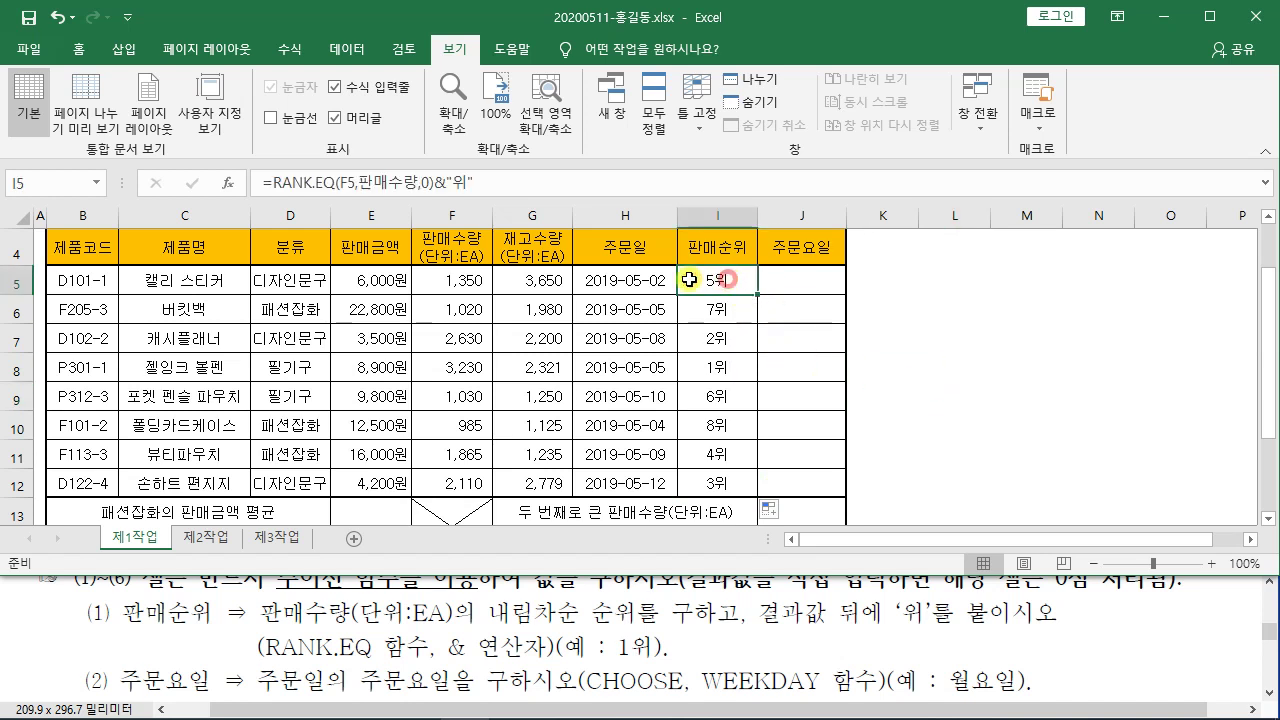
Step: Bring PDF instruction (2) for 주문요일 into view and open the function wizard for the first 주문요일 cell, J5
{"action": "left_click", "coordinate": [810, 288]}
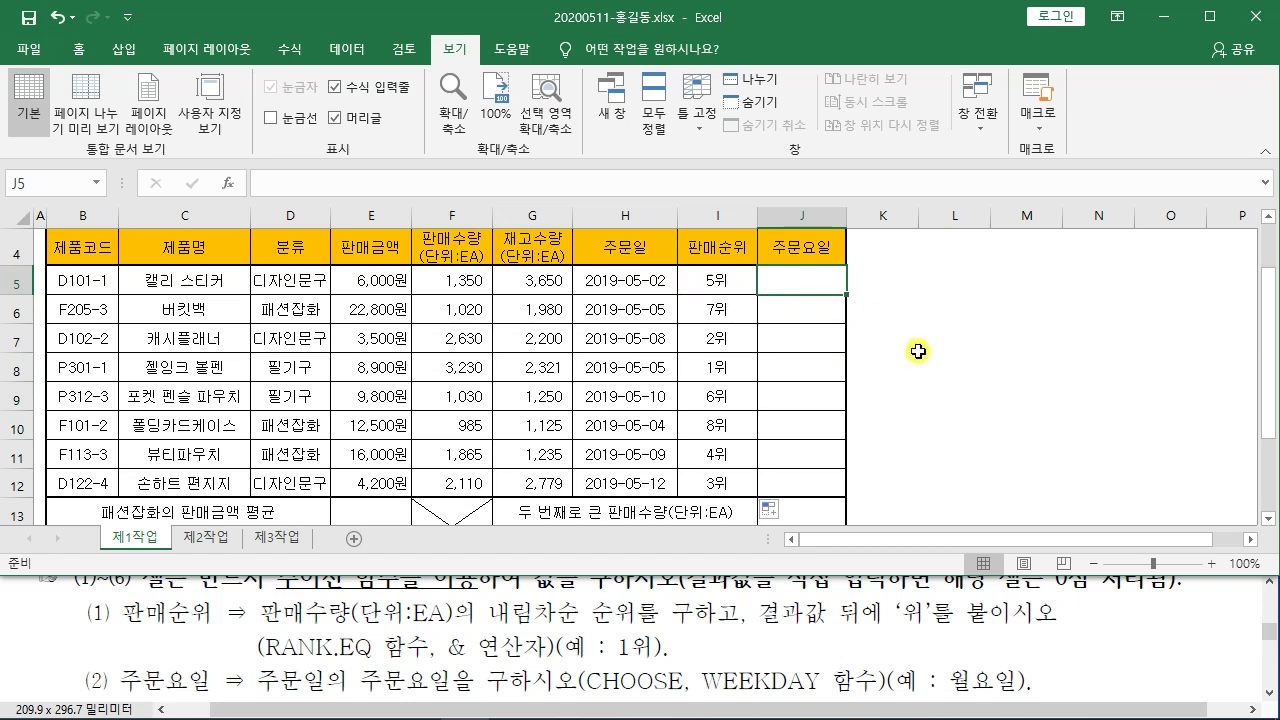
{"action": "left_click", "coordinate": [1041, 656]}
{"action": "scroll", "coordinate": [1041, 656], "scroll_direction": "down", "scroll_amount": 1}
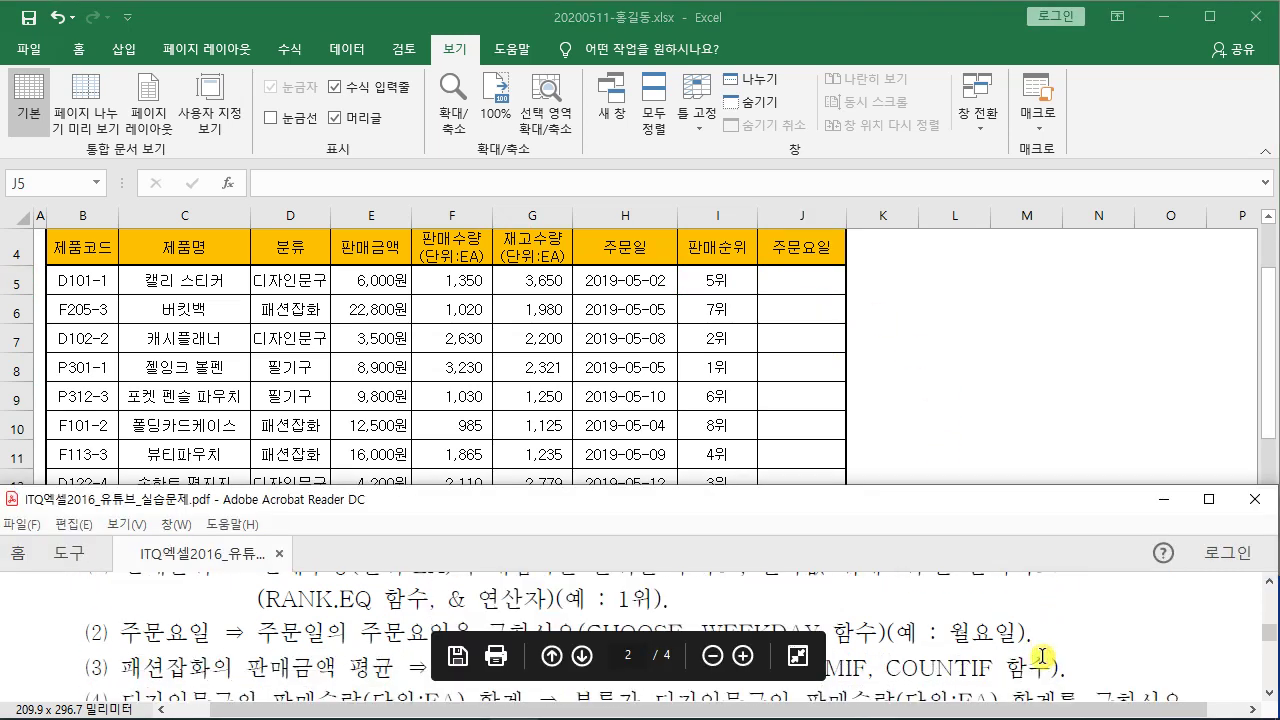
{"action": "left_click", "coordinate": [955, 410]}
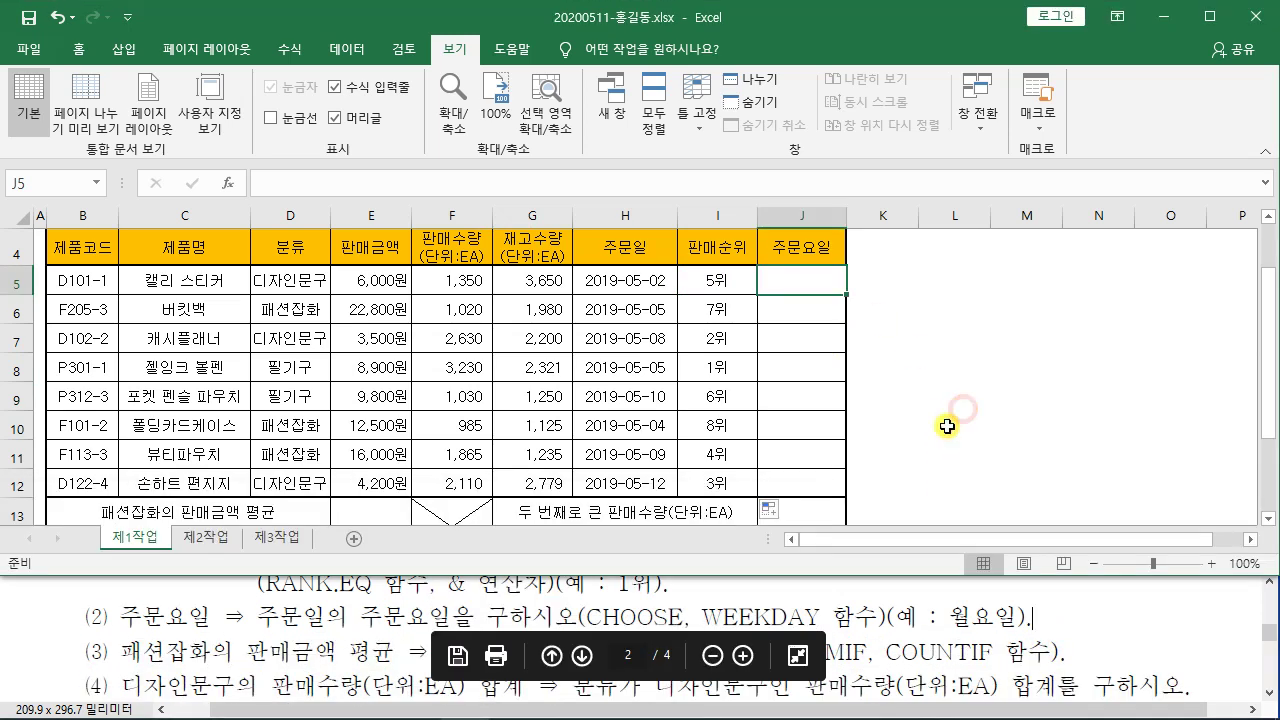
{"action": "left_click", "coordinate": [971, 368]}
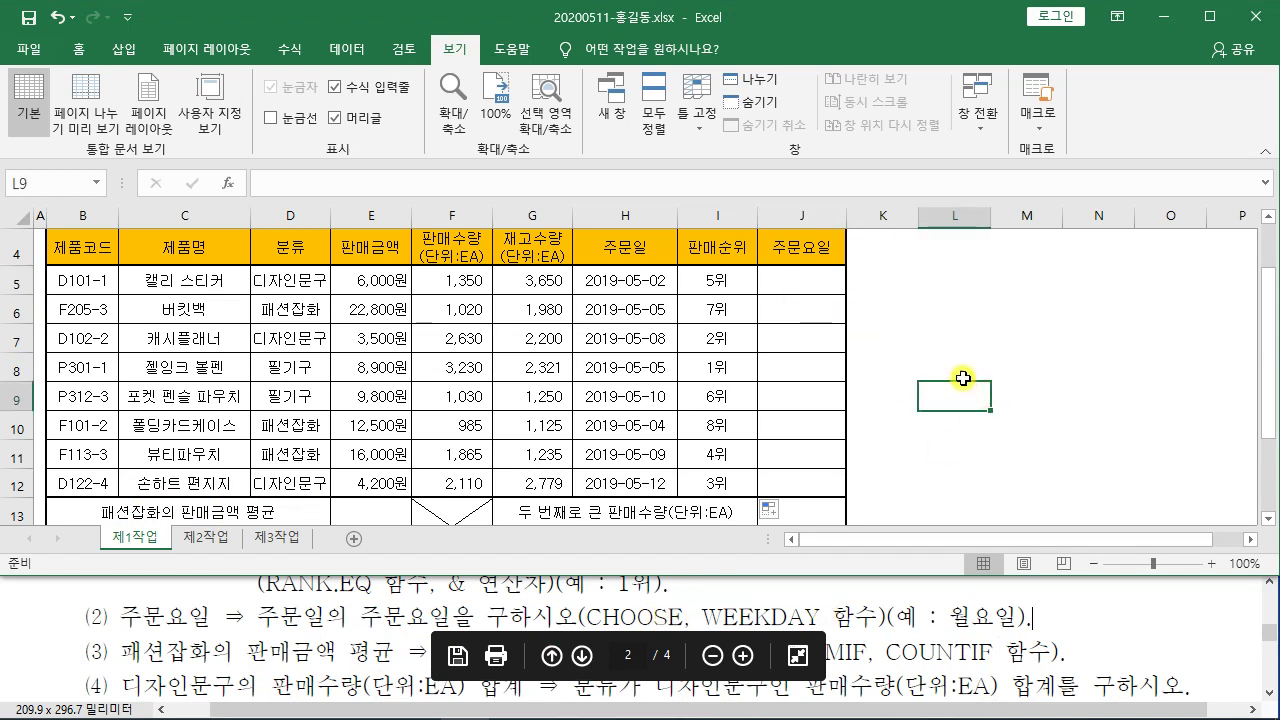
{"action": "left_click", "coordinate": [810, 290]}
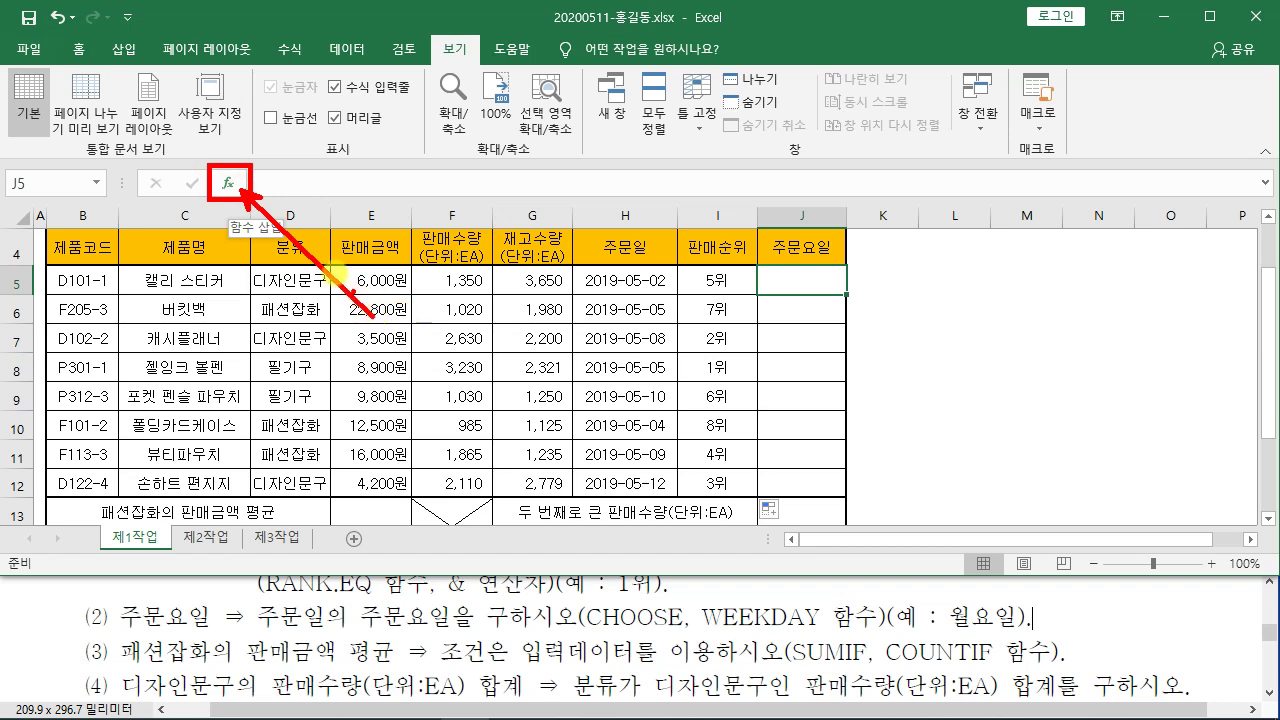
{"action": "left_click", "coordinate": [228, 183]}
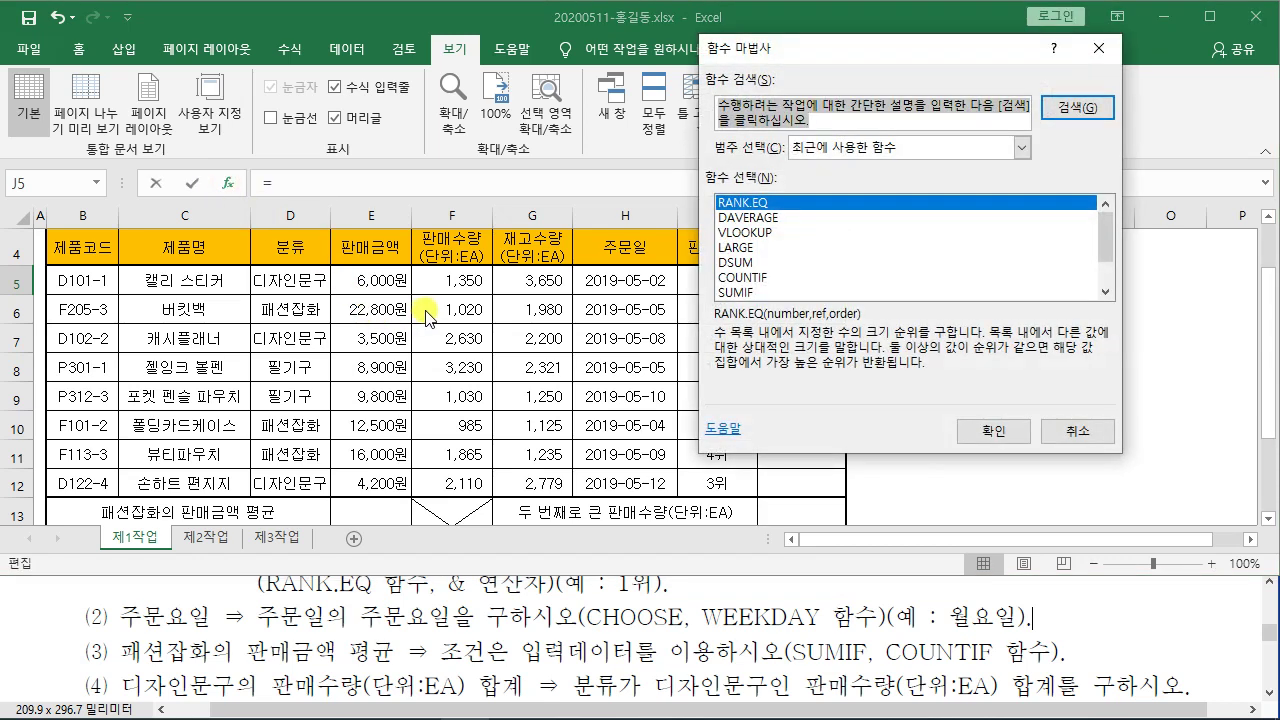
Step: Search the function wizard for choose and open the CHOOSE function's arguments for J5
{"action": "left_click_drag", "start_coordinate": [864, 54], "coordinate": [540, 79]}
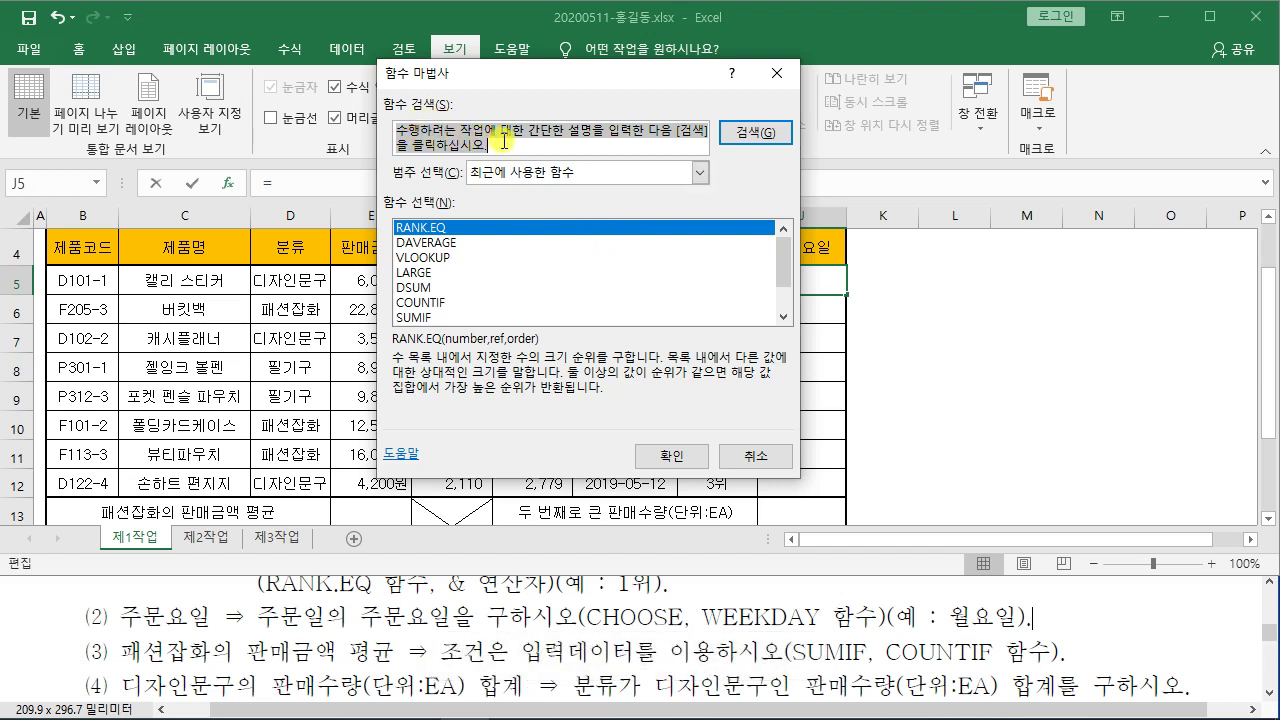
{"action": "type", "text": "초"}
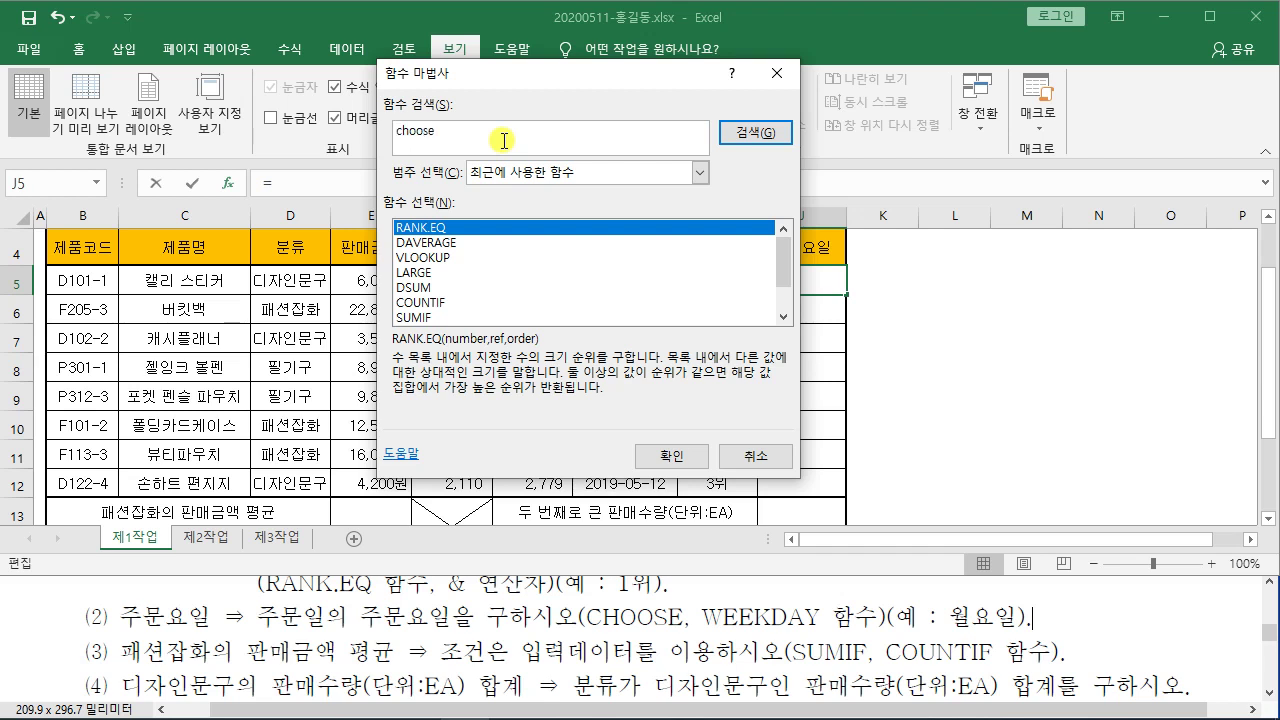
{"action": "left_click", "coordinate": [750, 132]}
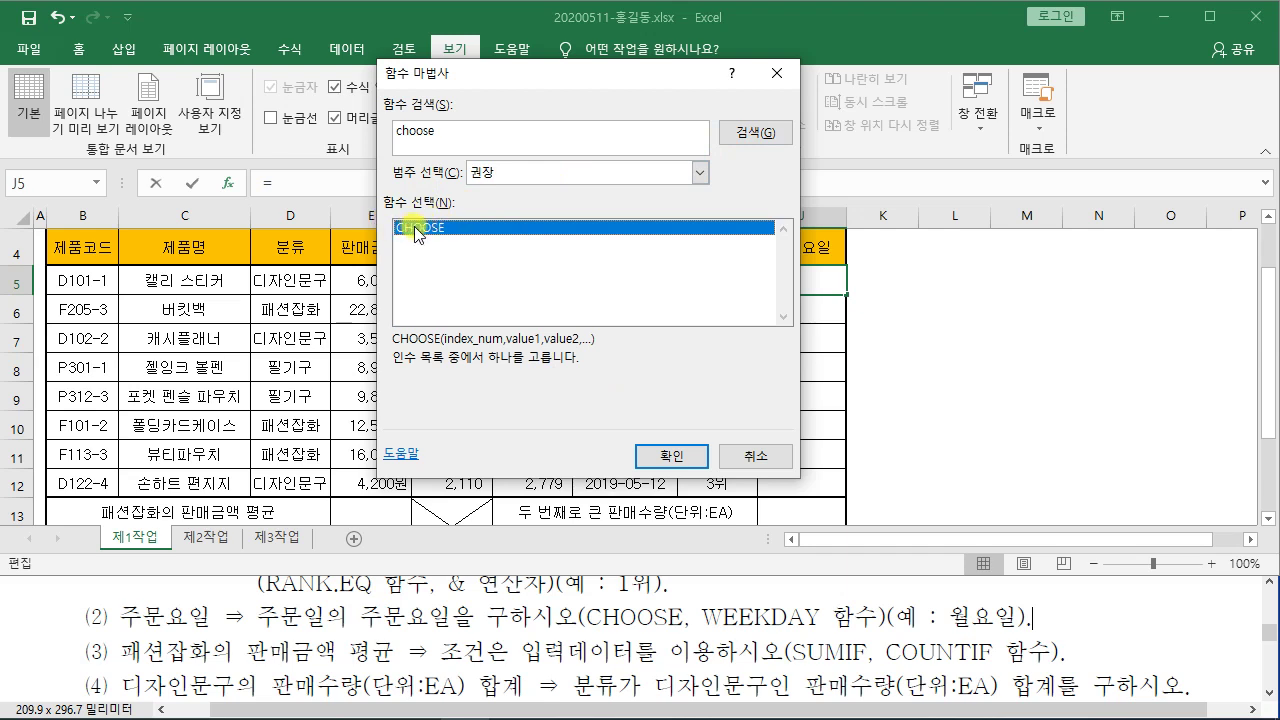
{"action": "left_click", "coordinate": [679, 460]}
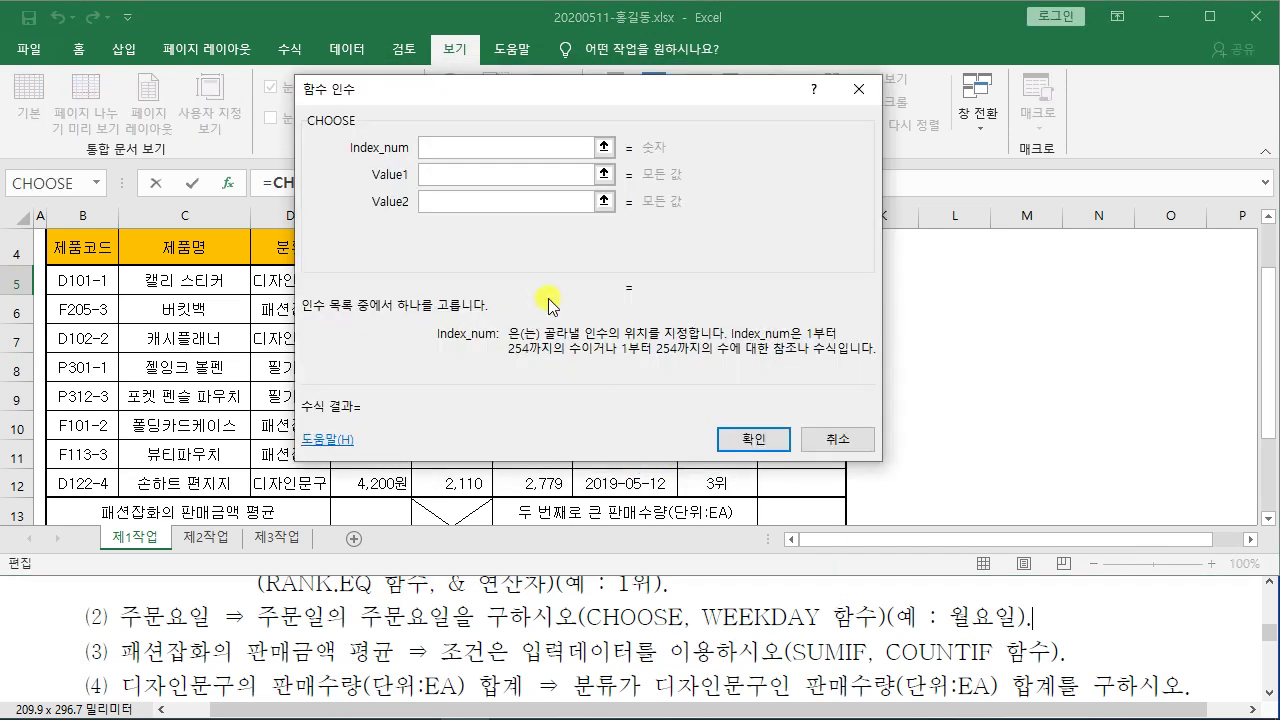
{"action": "left_click_drag", "start_coordinate": [466, 86], "coordinate": [614, 139]}
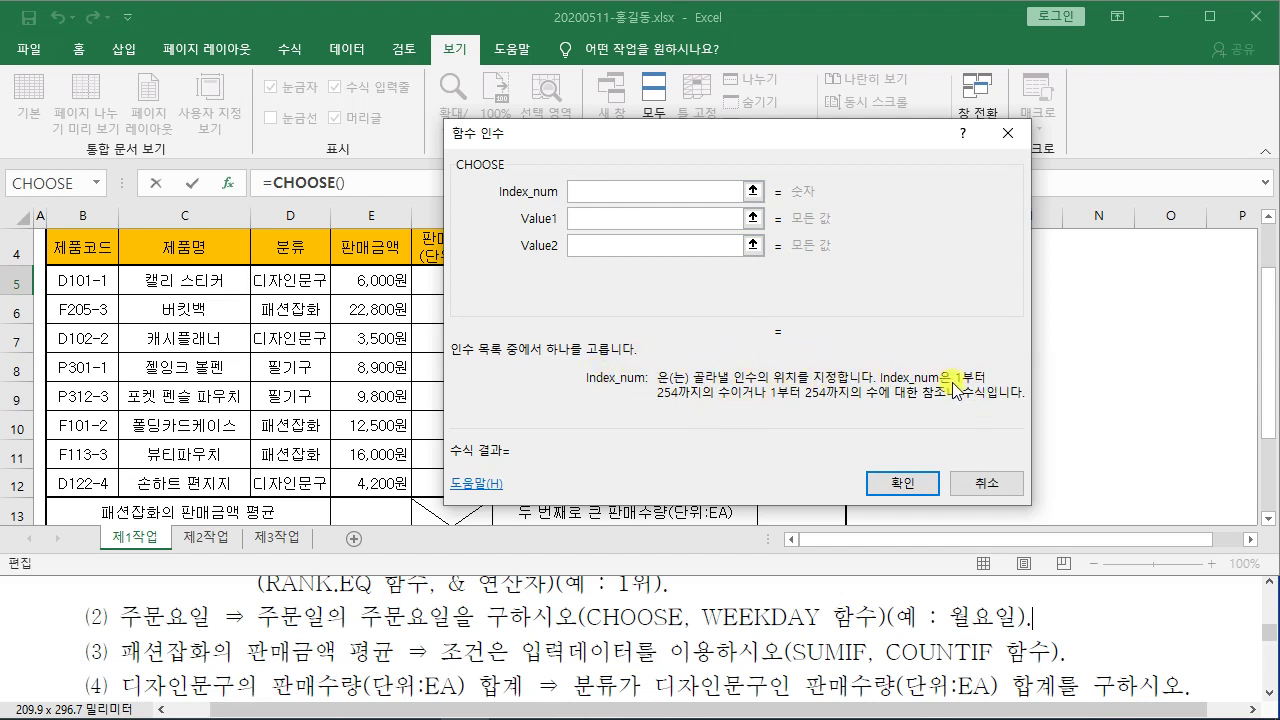
Step: Move the CHOOSE arguments dialog aside to uncover the 주문일 and 판매순위 columns, with Index_num ready for entry
{"action": "left_click", "coordinate": [622, 197]}
{"action": "left_click_drag", "start_coordinate": [612, 134], "coordinate": [972, 117]}
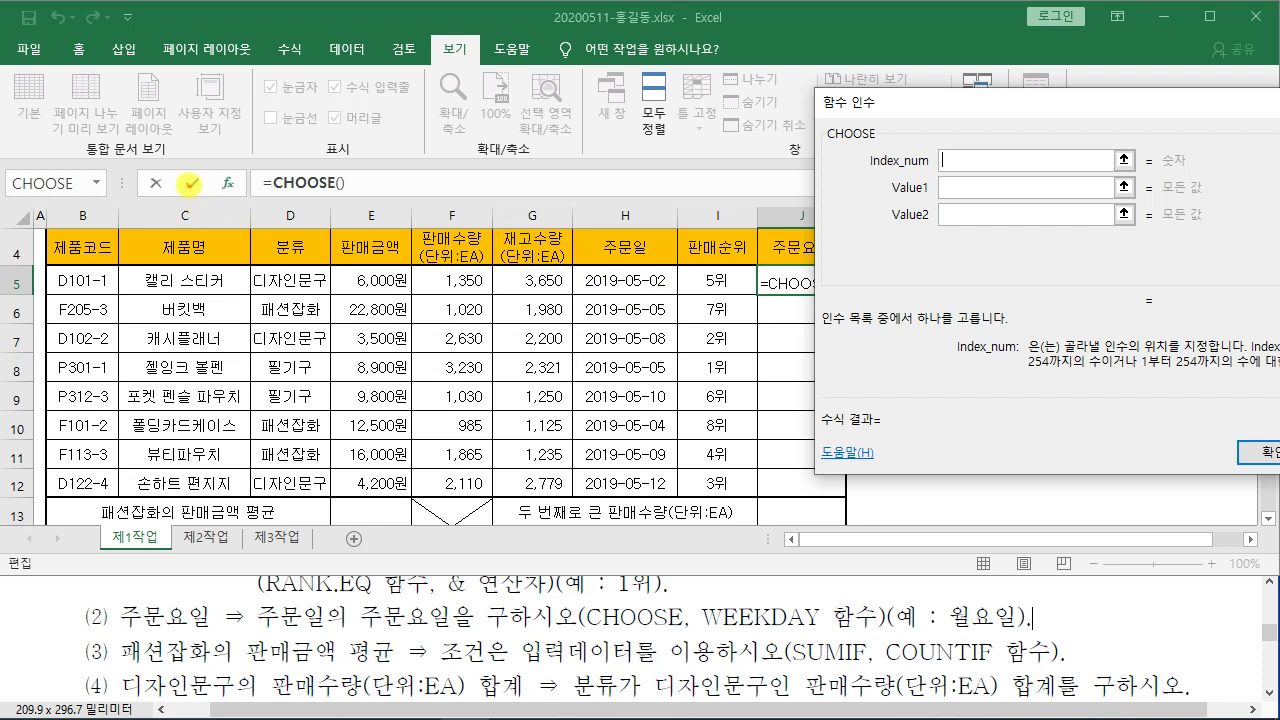
{"action": "mouse_move", "coordinate": [193, 158]}
{"action": "left_mouse_down"}
{"action": "mouse_move", "coordinate": [265, 212]}
{"action": "mouse_move", "coordinate": [396, 190]}
{"action": "mouse_move", "coordinate": [498, 128]}
{"action": "mouse_move", "coordinate": [495, 116]}
{"action": "mouse_move", "coordinate": [540, 178]}
{"action": "mouse_move", "coordinate": [580, 115]}
{"action": "mouse_move", "coordinate": [630, 115]}
{"action": "mouse_move", "coordinate": [638, 194]}
{"action": "left_mouse_up"}
{"action": "left_click_drag", "start_coordinate": [86, 256], "coordinate": [566, 187]}
{"action": "left_click_drag", "start_coordinate": [226, 250], "coordinate": [630, 202]}
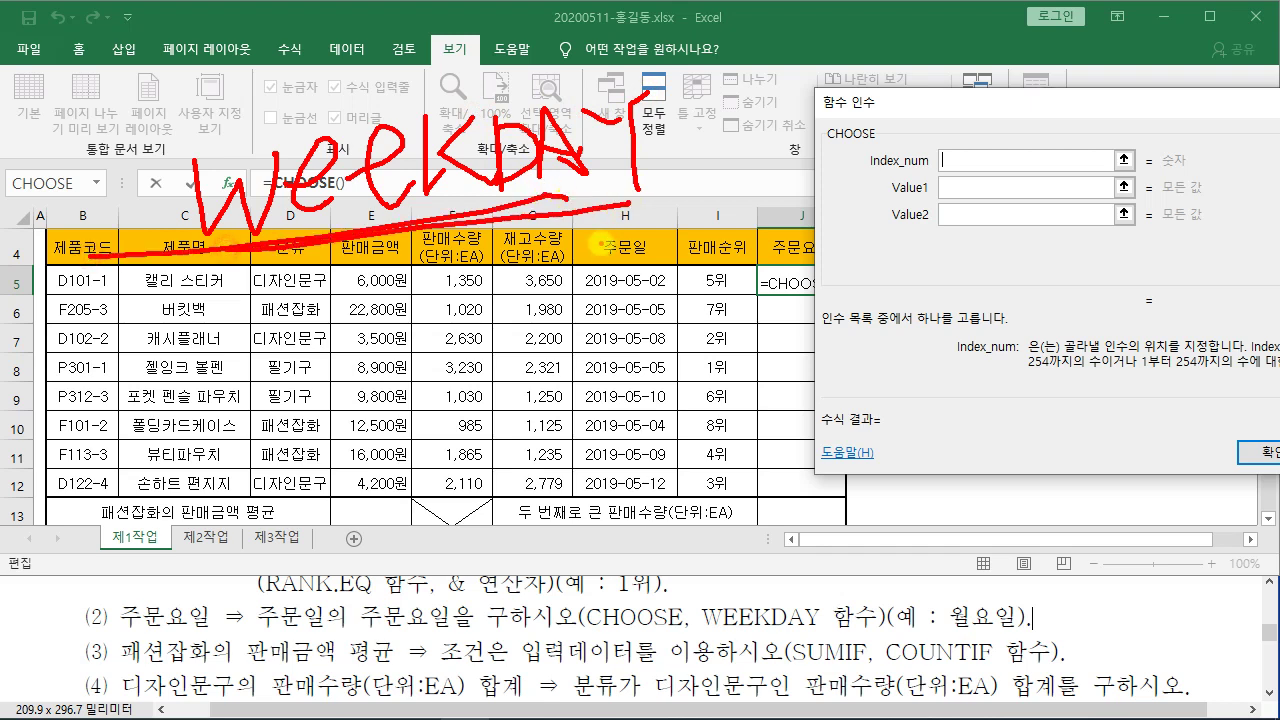
{"action": "left_click_drag", "start_coordinate": [712, 70], "coordinate": [700, 186]}
{"action": "left_click_drag", "start_coordinate": [745, 105], "coordinate": [775, 182]}
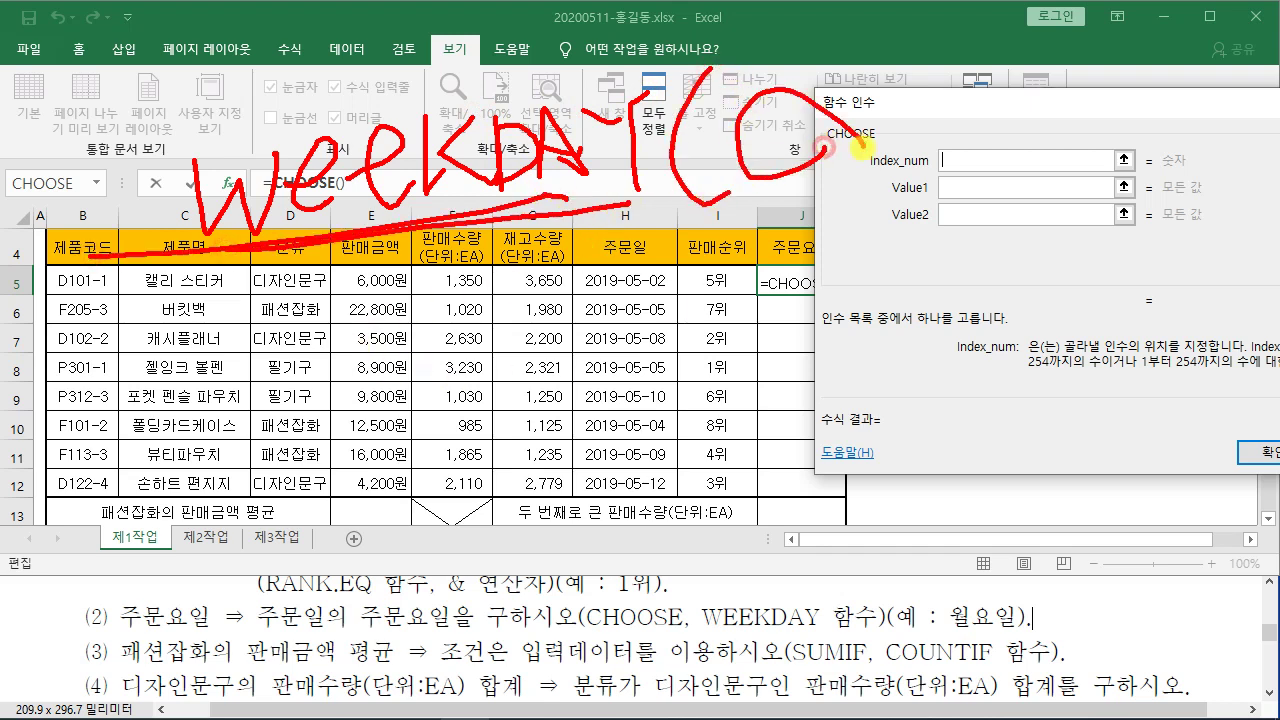
{"action": "mouse_move", "coordinate": [858, 145]}
{"action": "left_mouse_down"}
{"action": "mouse_move", "coordinate": [766, 104]}
{"action": "mouse_move", "coordinate": [775, 145]}
{"action": "mouse_move", "coordinate": [790, 100]}
{"action": "mouse_move", "coordinate": [808, 90]}
{"action": "mouse_move", "coordinate": [895, 147]}
{"action": "left_mouse_up"}
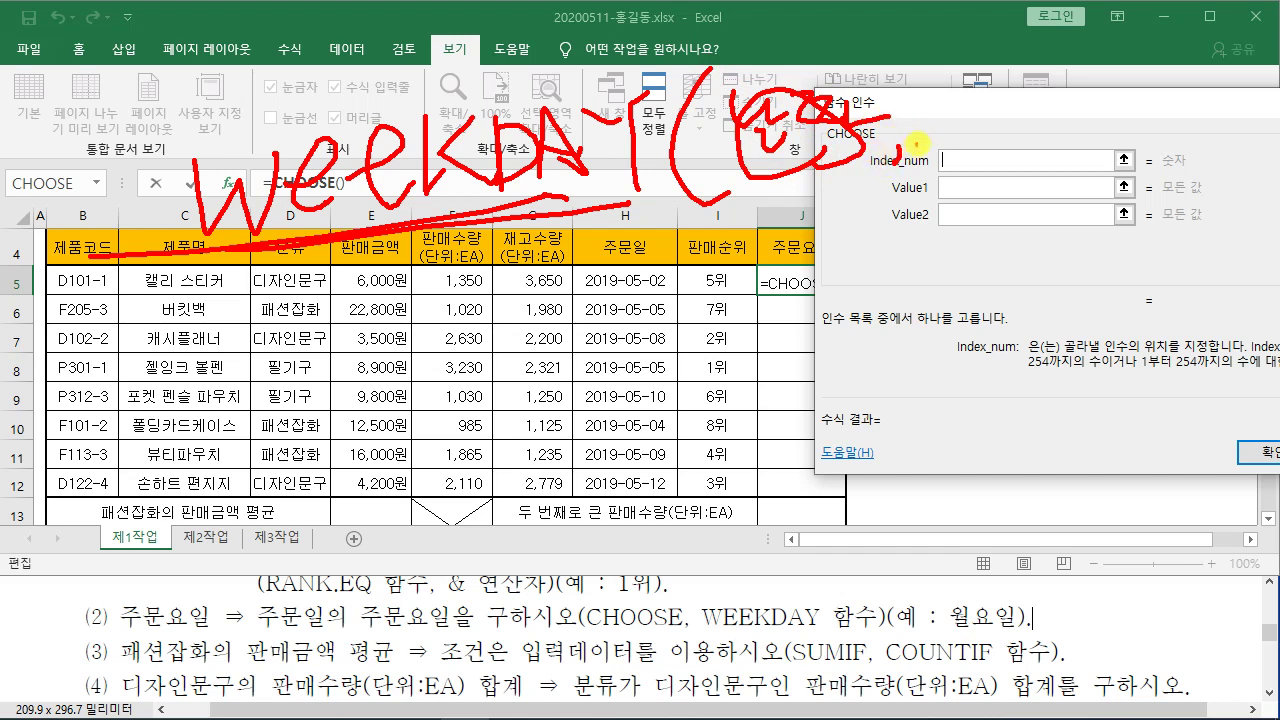
{"action": "left_click_drag", "start_coordinate": [977, 44], "coordinate": [1000, 160]}
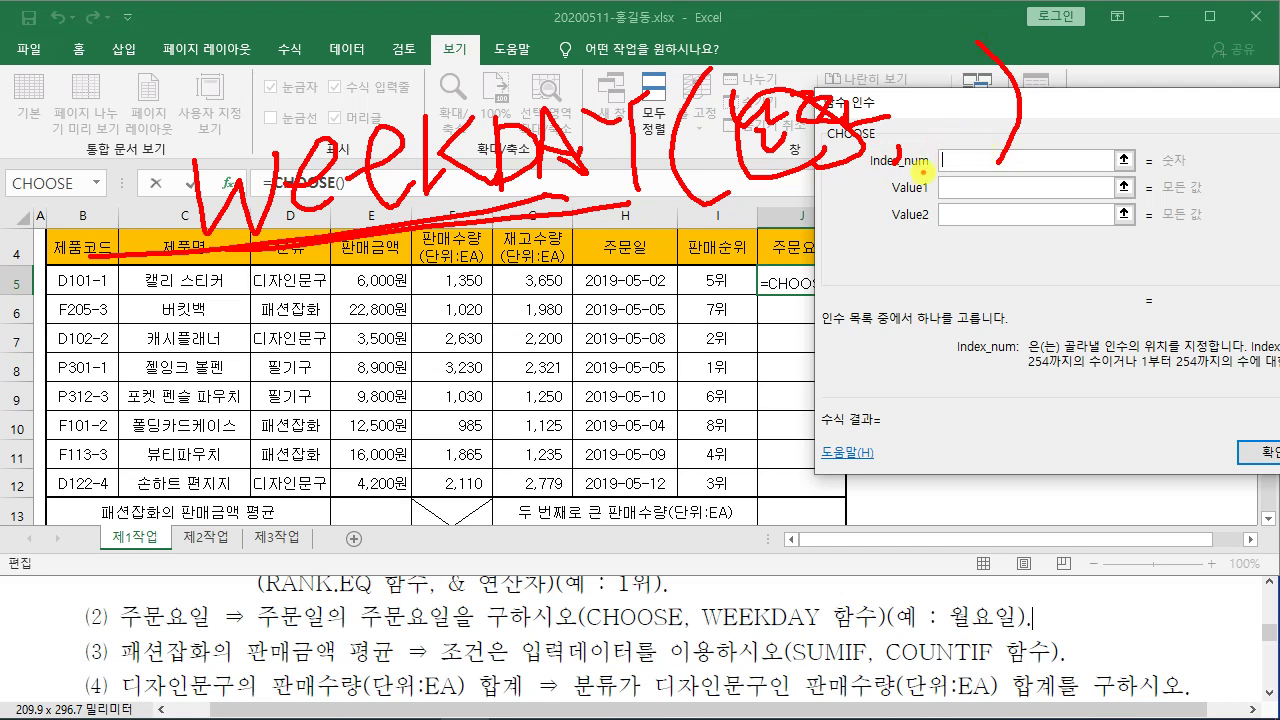
{"action": "left_click_drag", "start_coordinate": [733, 166], "coordinate": [822, 150]}
{"action": "mouse_move", "coordinate": [927, 160]}
{"action": "left_mouse_down"}
{"action": "mouse_move", "coordinate": [997, 152]}
{"action": "mouse_move", "coordinate": [975, 157]}
{"action": "mouse_move", "coordinate": [954, 134]}
{"action": "left_mouse_up"}
{"action": "left_click_drag", "start_coordinate": [949, 82], "coordinate": [954, 145]}
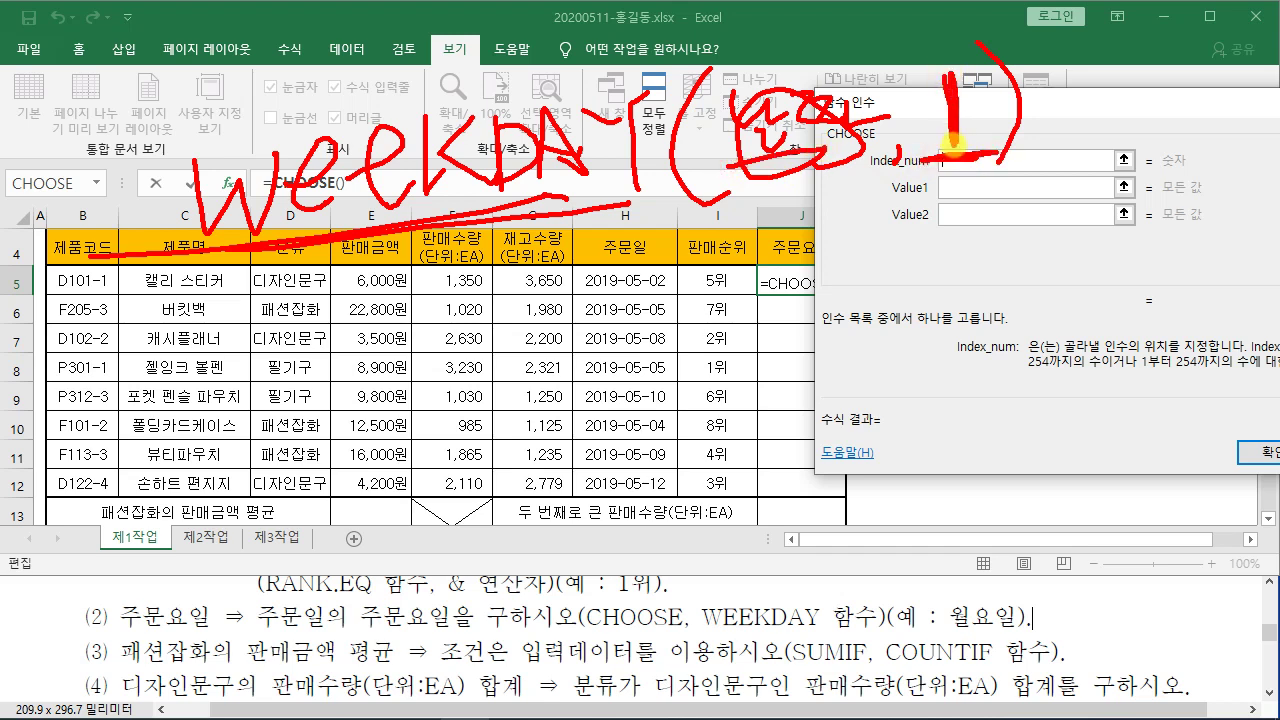
{"action": "left_click_drag", "start_coordinate": [950, 65], "coordinate": [959, 134]}
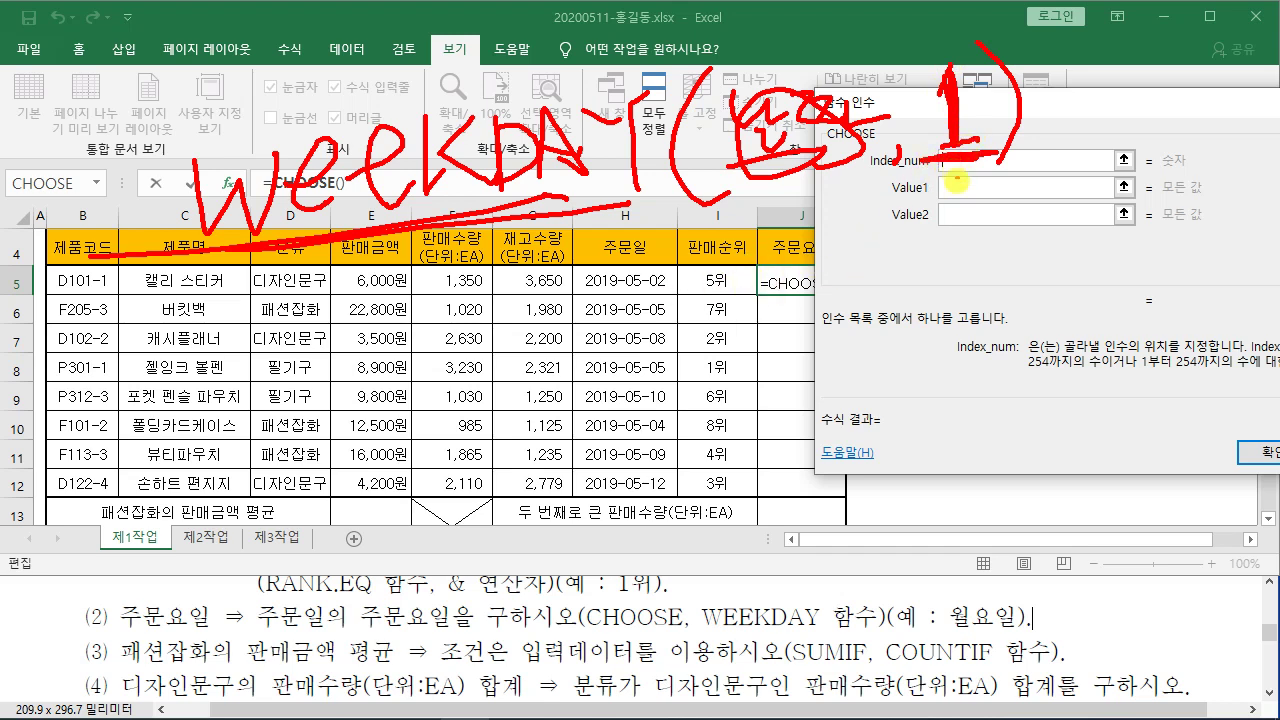
{"action": "left_click_drag", "start_coordinate": [424, 354], "coordinate": [453, 398]}
{"action": "left_click_drag", "start_coordinate": [432, 402], "coordinate": [476, 427]}
{"action": "left_click_drag", "start_coordinate": [505, 322], "coordinate": [503, 326]}
{"action": "left_click_drag", "start_coordinate": [494, 380], "coordinate": [535, 412]}
{"action": "left_click_drag", "start_coordinate": [562, 324], "coordinate": [558, 328]}
{"action": "mouse_move", "coordinate": [578, 305]}
{"action": "left_mouse_down"}
{"action": "mouse_move", "coordinate": [580, 382]}
{"action": "mouse_move", "coordinate": [610, 400]}
{"action": "left_mouse_up"}
{"action": "mouse_move", "coordinate": [714, 290]}
{"action": "left_mouse_down"}
{"action": "mouse_move", "coordinate": [720, 356]}
{"action": "mouse_move", "coordinate": [742, 352]}
{"action": "left_mouse_up"}
{"action": "mouse_move", "coordinate": [1000, 152]}
{"action": "left_mouse_down"}
{"action": "mouse_move", "coordinate": [940, 64]}
{"action": "mouse_move", "coordinate": [998, 140]}
{"action": "left_mouse_up"}
{"action": "left_click_drag", "start_coordinate": [387, 440], "coordinate": [400, 285]}
{"action": "left_click_drag", "start_coordinate": [432, 390], "coordinate": [440, 450]}
{"action": "left_click_drag", "start_coordinate": [760, 378], "coordinate": [722, 370]}
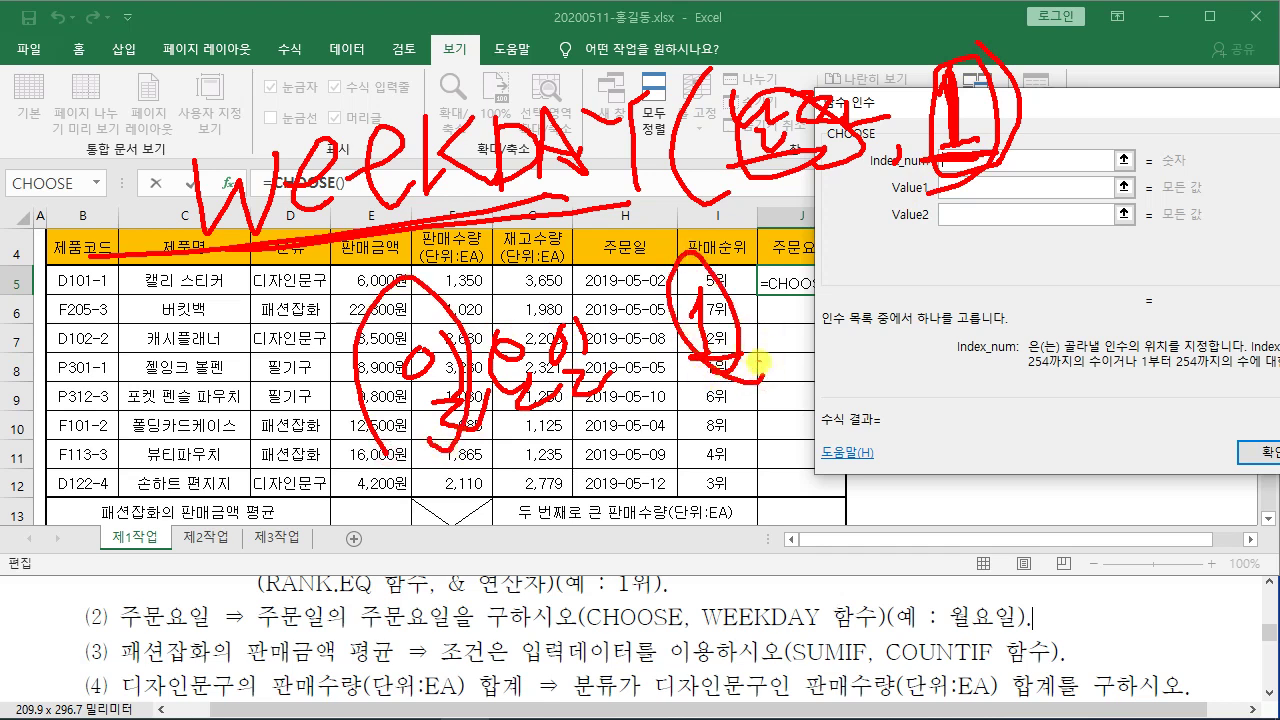
{"action": "key", "text": "Escape"}
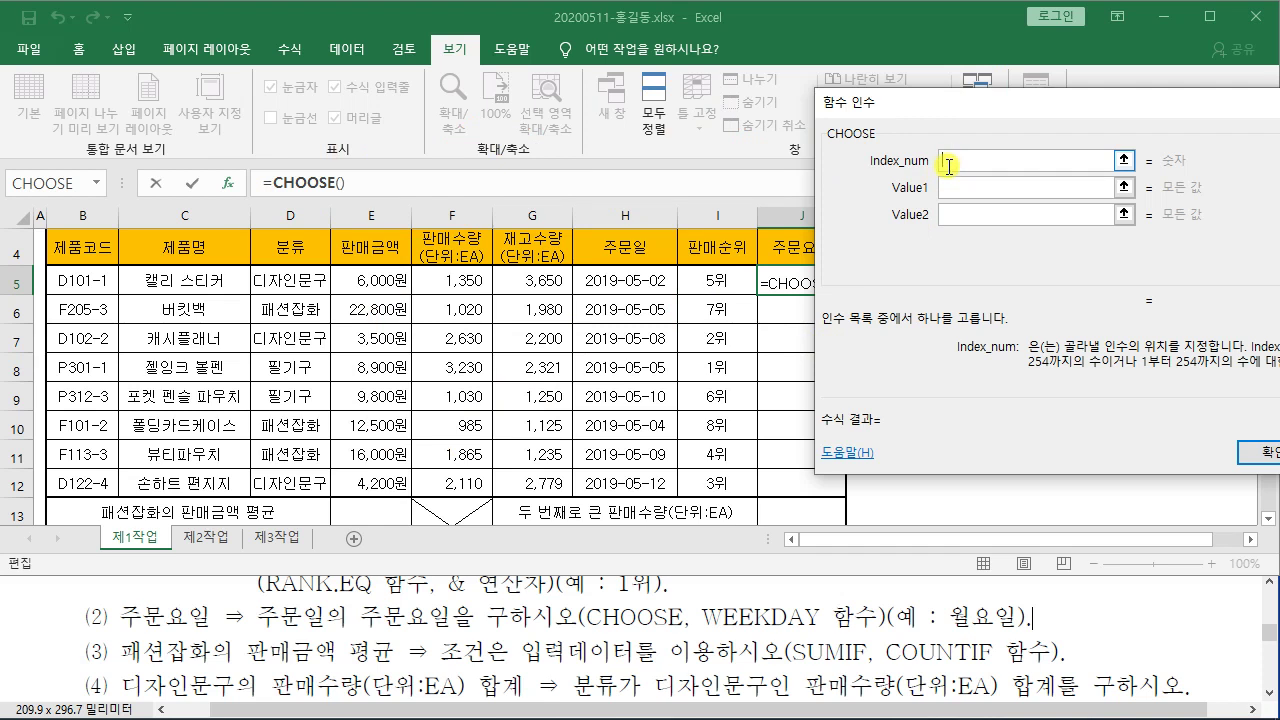
Step: Enter WEEKDAY( as CHOOSE's Index_num and open the nested WEEKDAY function's arguments
{"action": "type", "text": "w"}
{"action": "key", "text": "BackSpace"}
{"action": "type", "text": "WEEKDAY("}
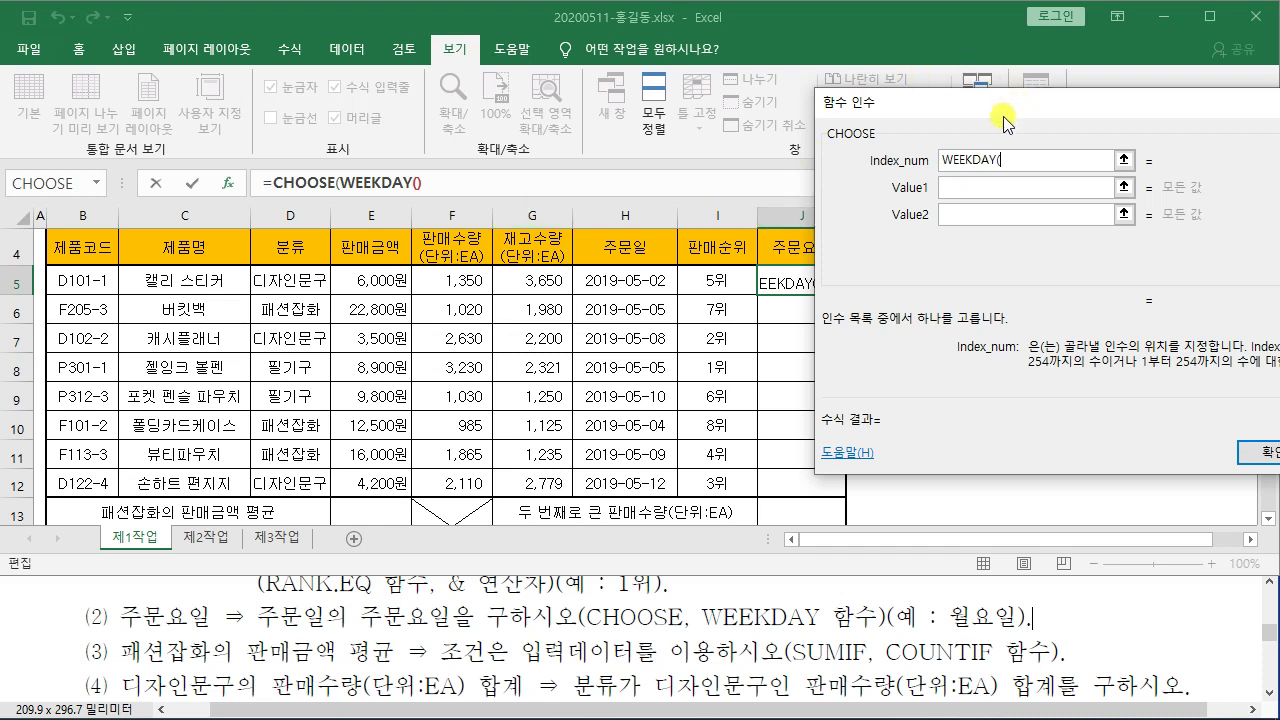
{"action": "left_click_drag", "start_coordinate": [981, 106], "coordinate": [871, 111]}
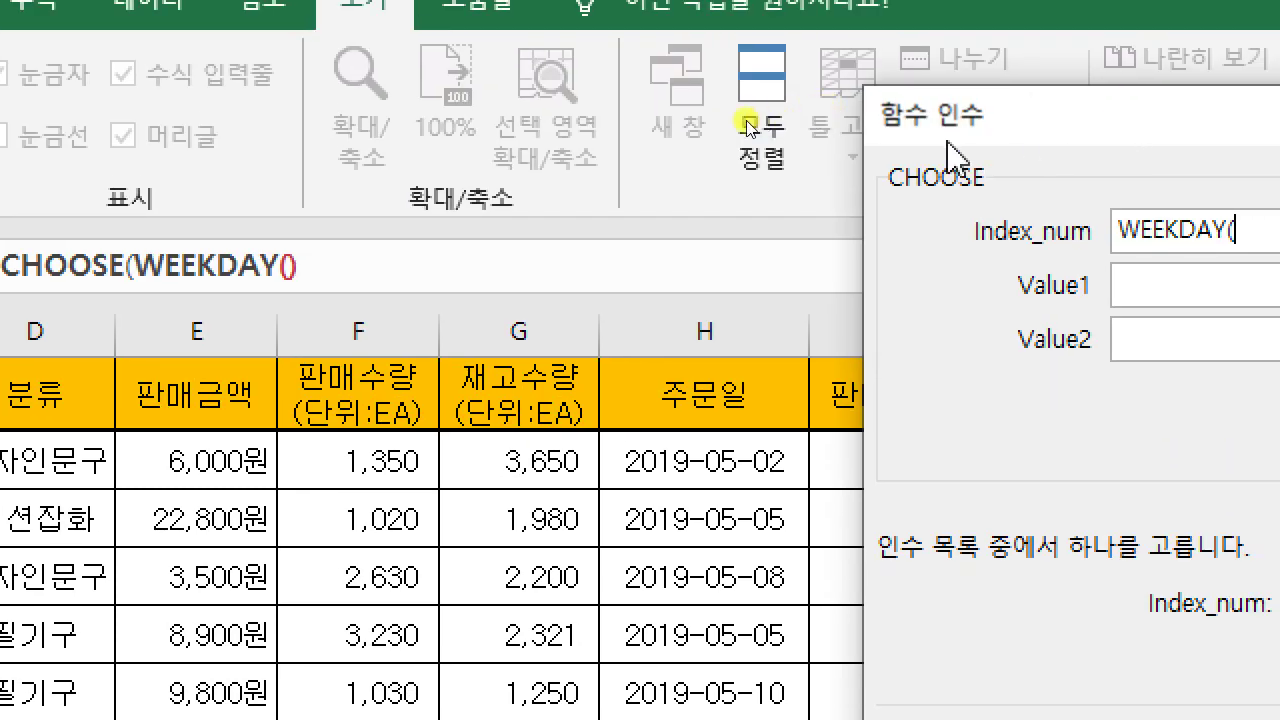
{"action": "left_click_drag", "start_coordinate": [980, 115], "coordinate": [480, 100]}
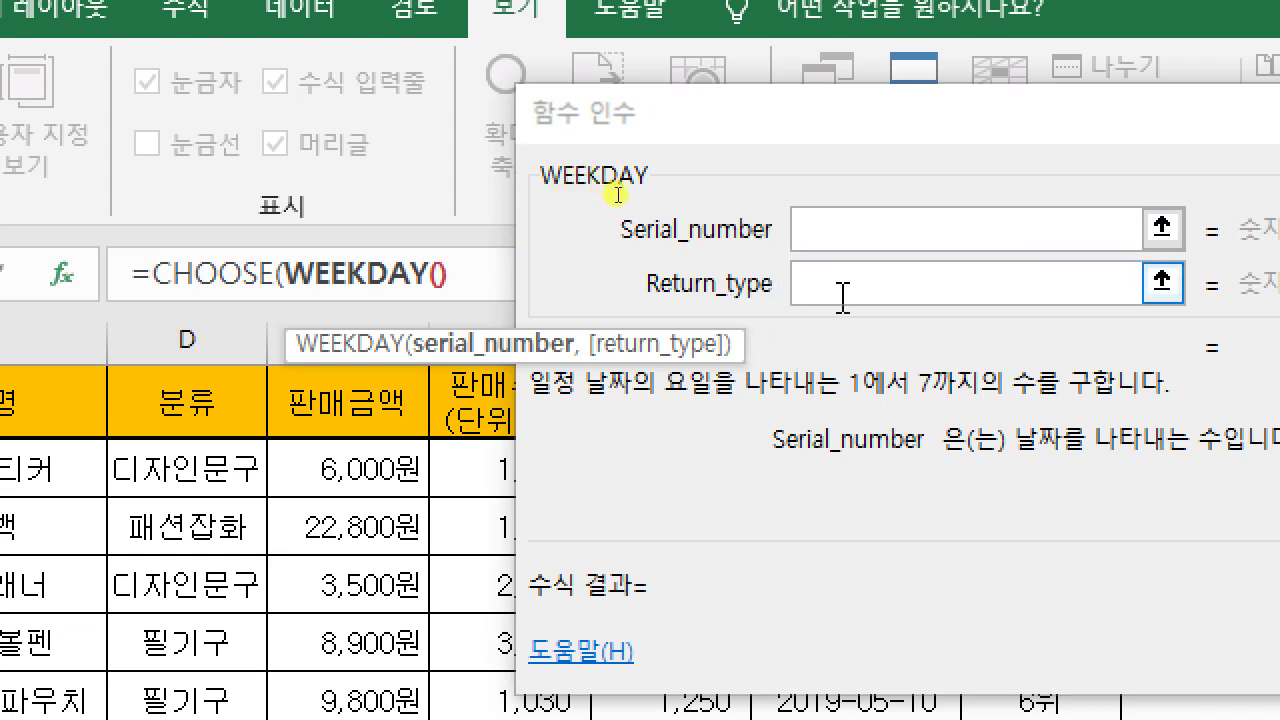
Step: Set WEEKDAY's Serial_number to the first 주문일 cell, H5, and its Return_type to 1
{"action": "left_click", "coordinate": [831, 228]}
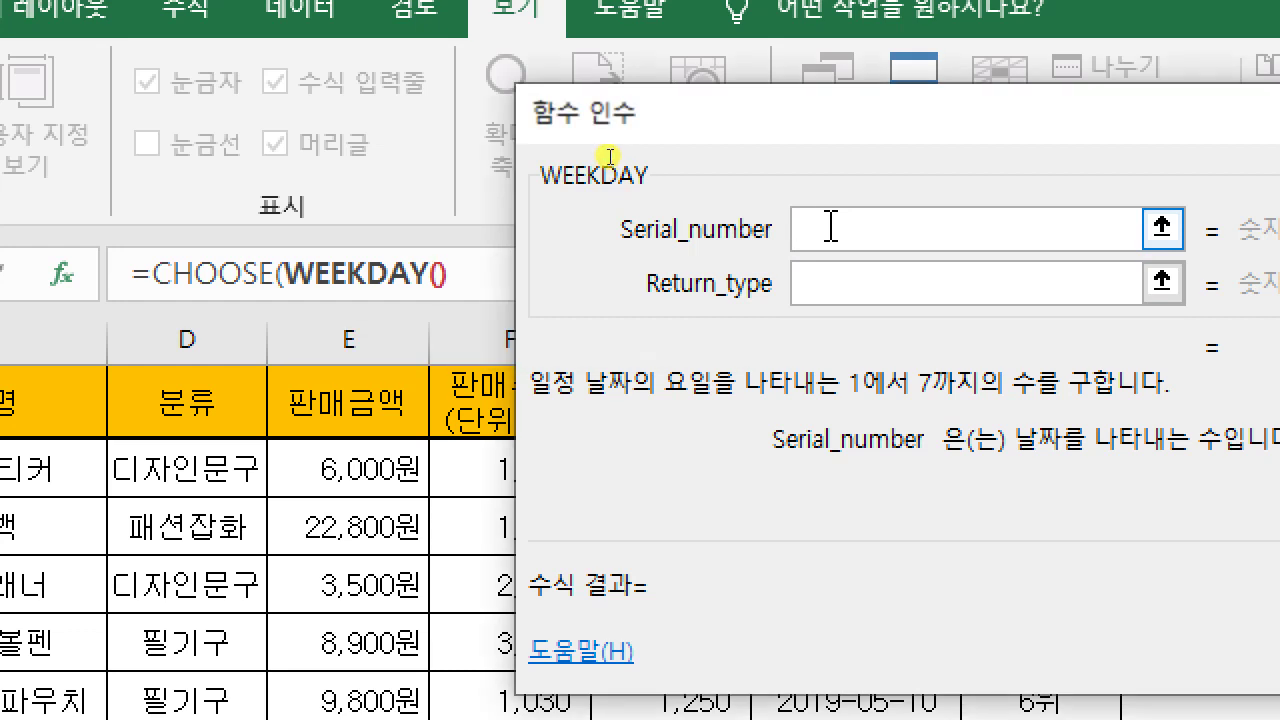
{"action": "left_click_drag", "start_coordinate": [691, 126], "coordinate": [1102, 140]}
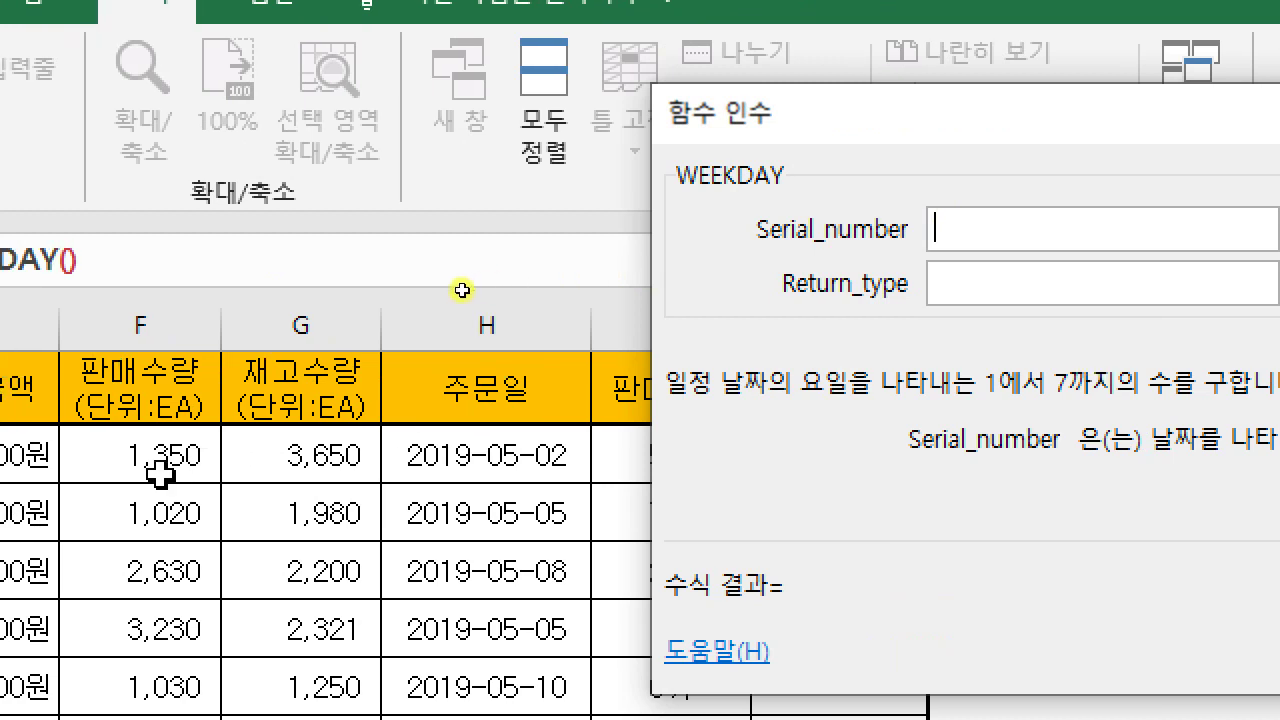
{"action": "left_click", "coordinate": [590, 455]}
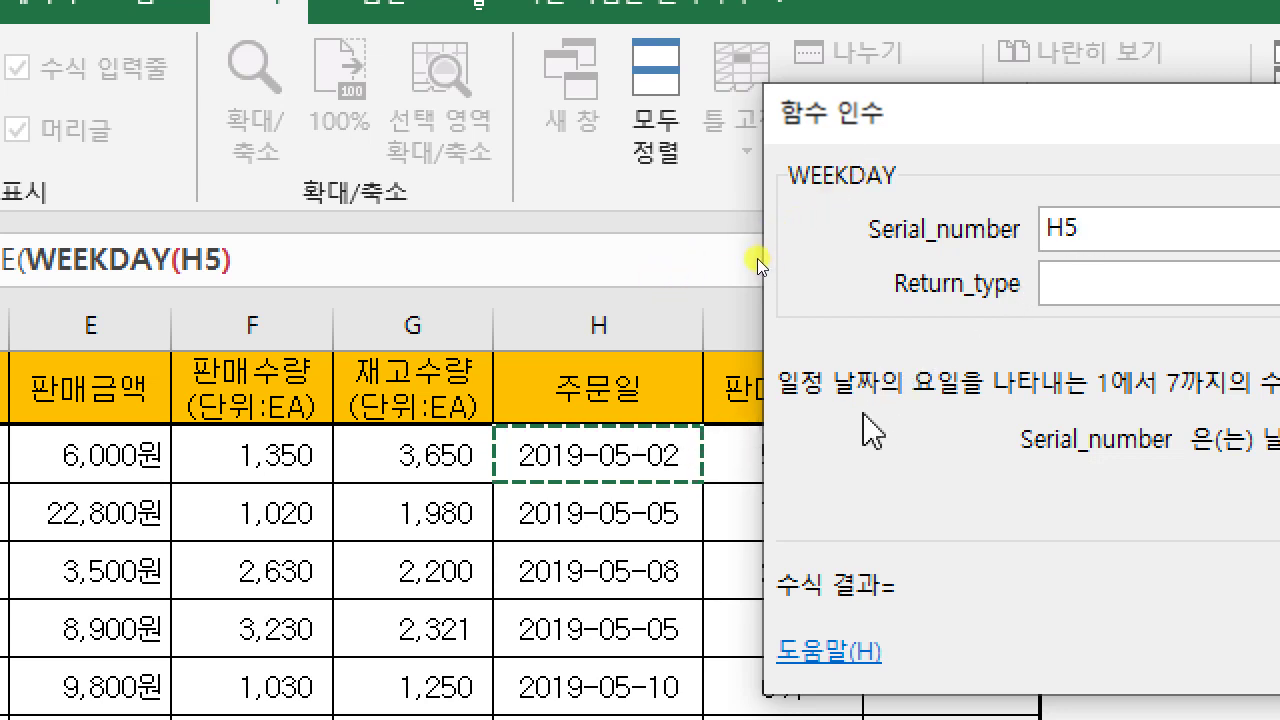
{"action": "left_click", "coordinate": [1077, 283]}
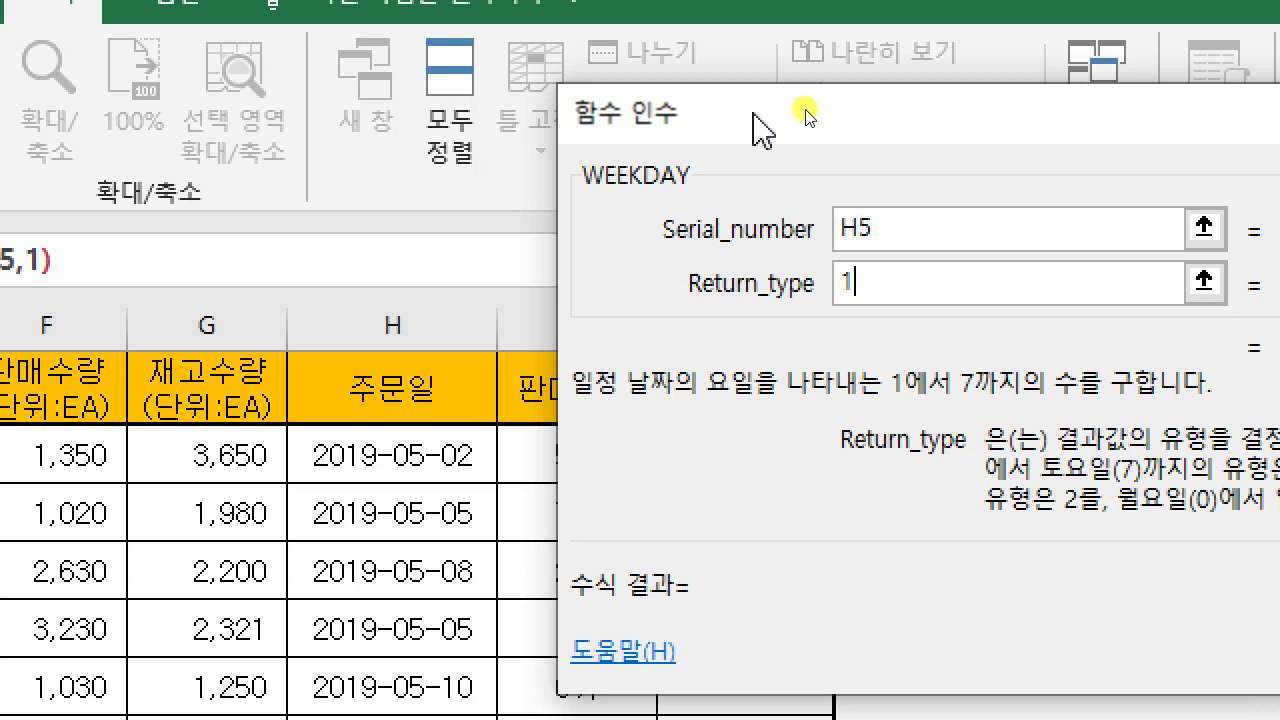
{"action": "left_click_drag", "start_coordinate": [342, 116], "coordinate": [69, 118]}
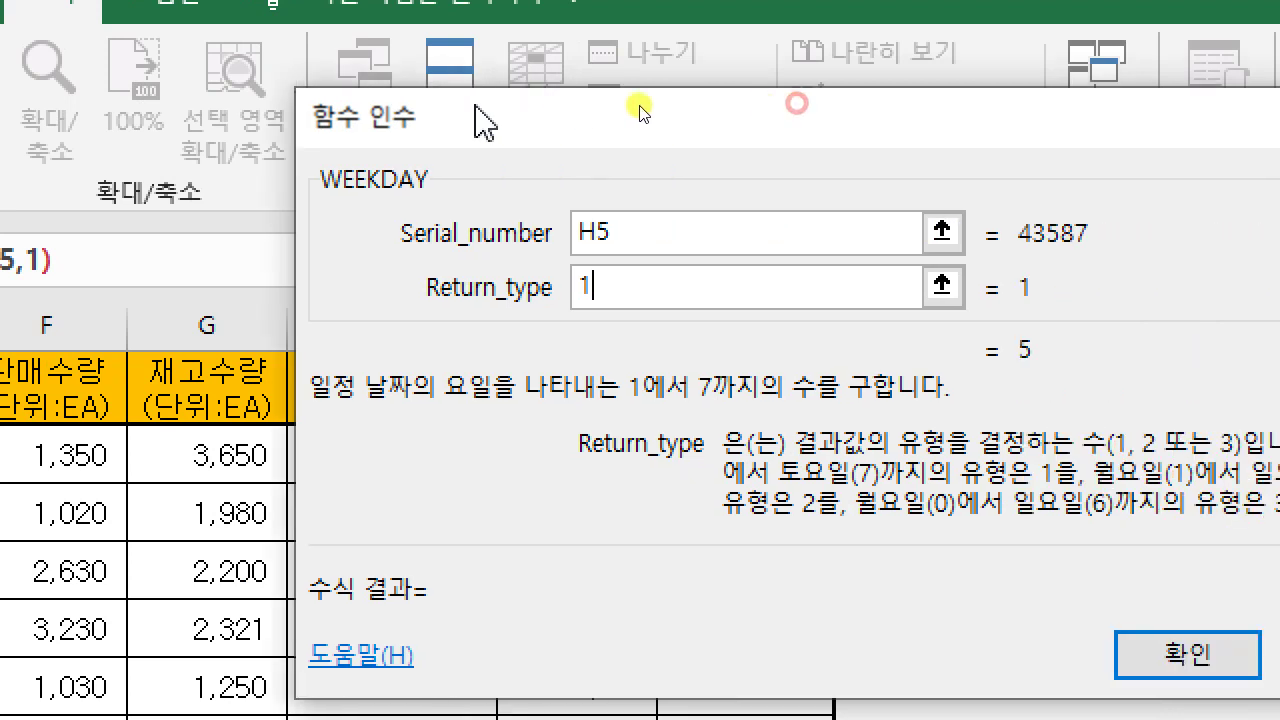
{"action": "left_click_drag", "start_coordinate": [476, 107], "coordinate": [284, 107]}
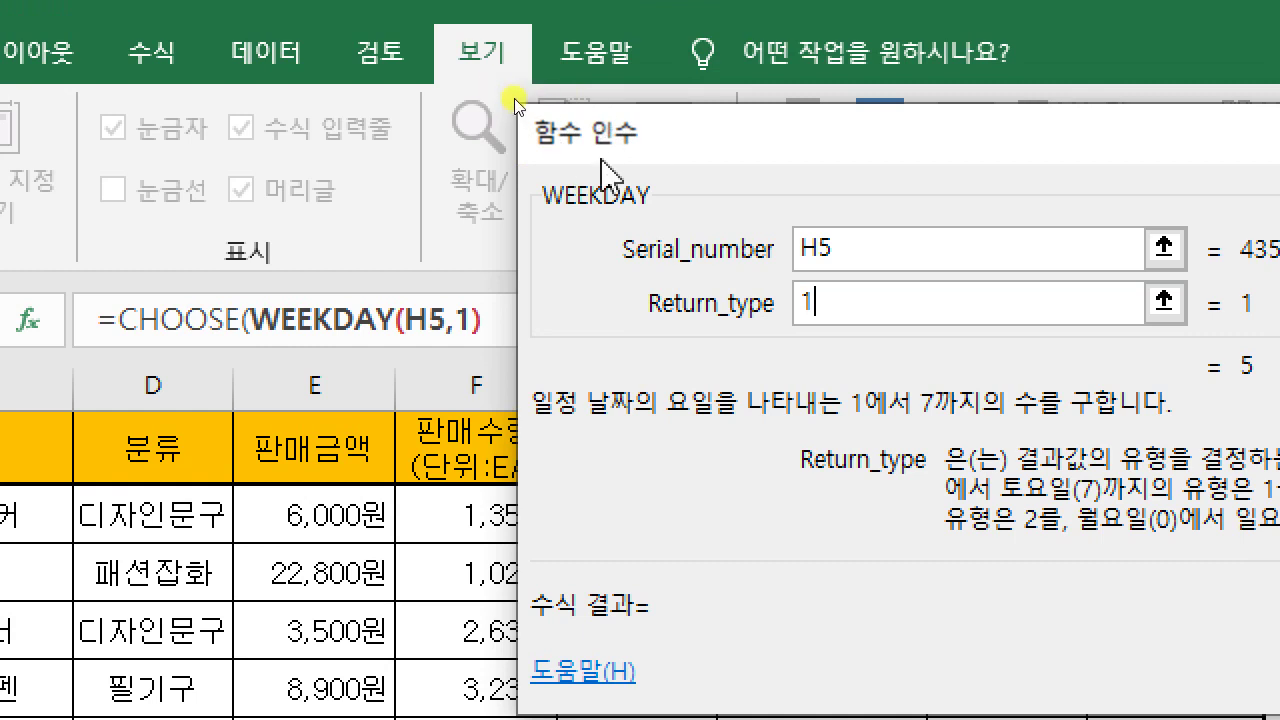
Step: Return to the CHOOSE function's arguments and enter 일요일 as Value1
{"action": "left_click", "coordinate": [188, 319]}
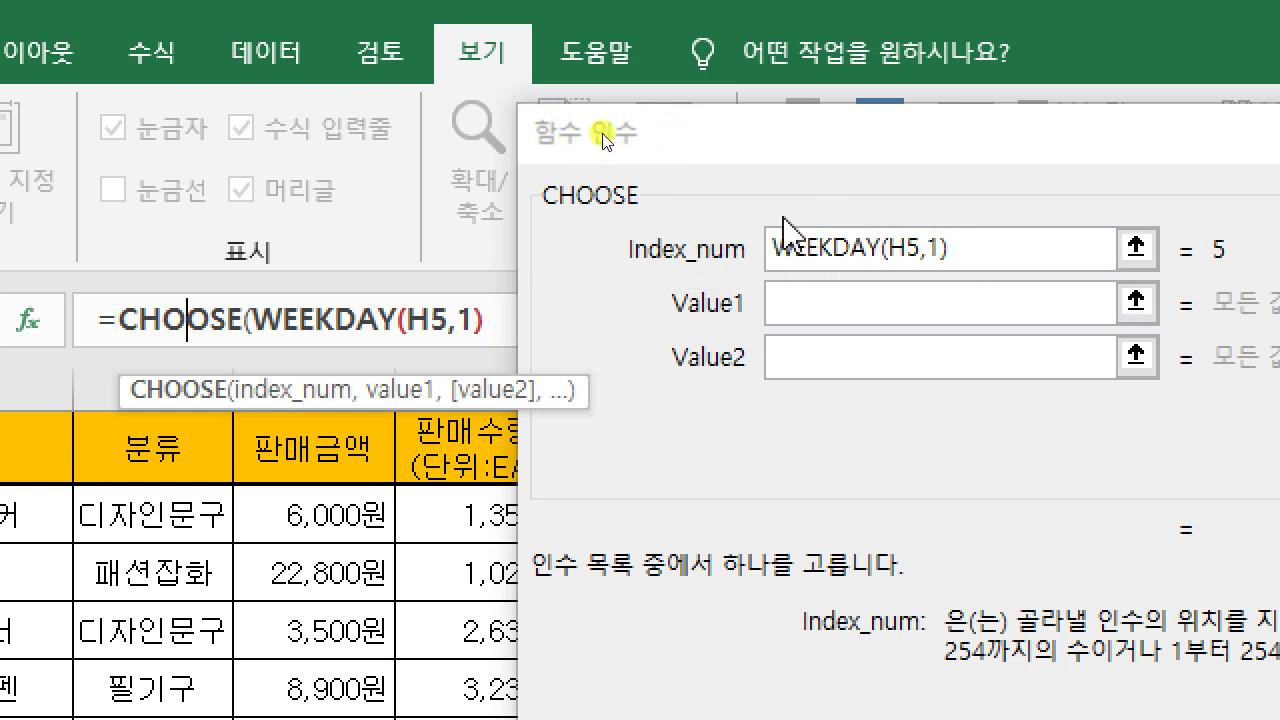
{"action": "left_click", "coordinate": [820, 295]}
{"action": "left_click", "coordinate": [819, 300]}
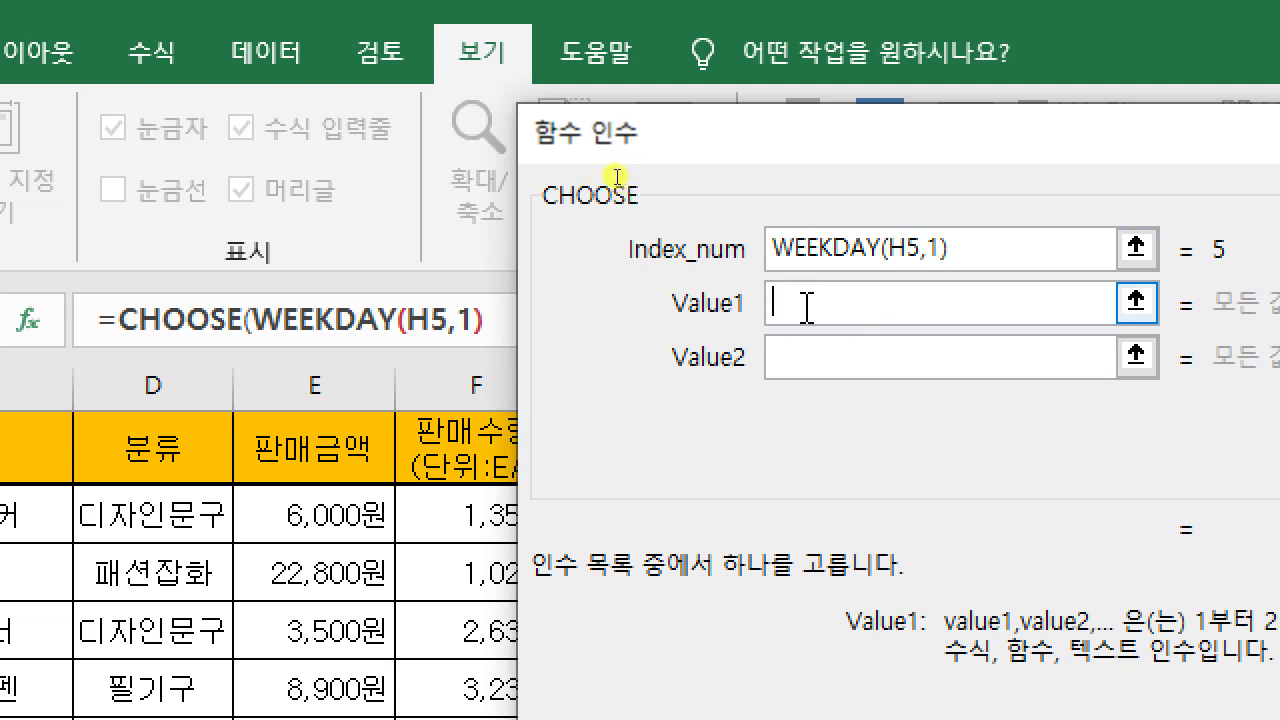
{"action": "left_click", "coordinate": [860, 255]}
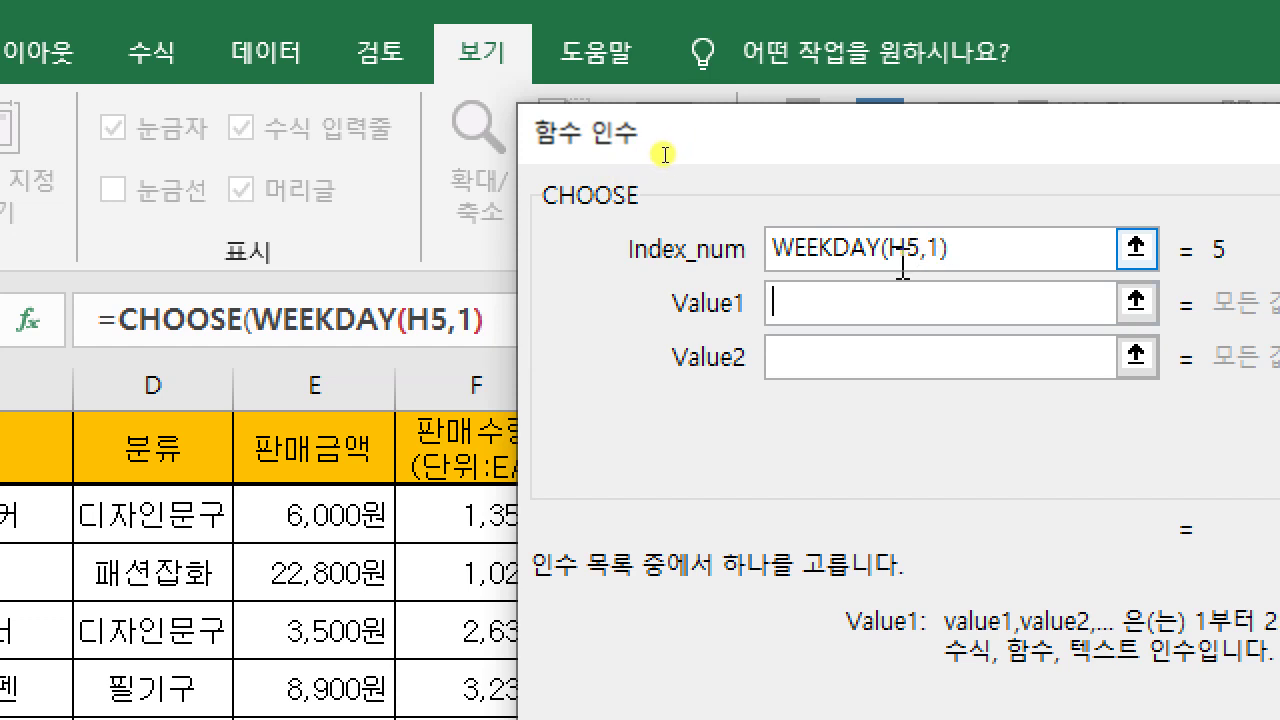
{"action": "left_click", "coordinate": [849, 312]}
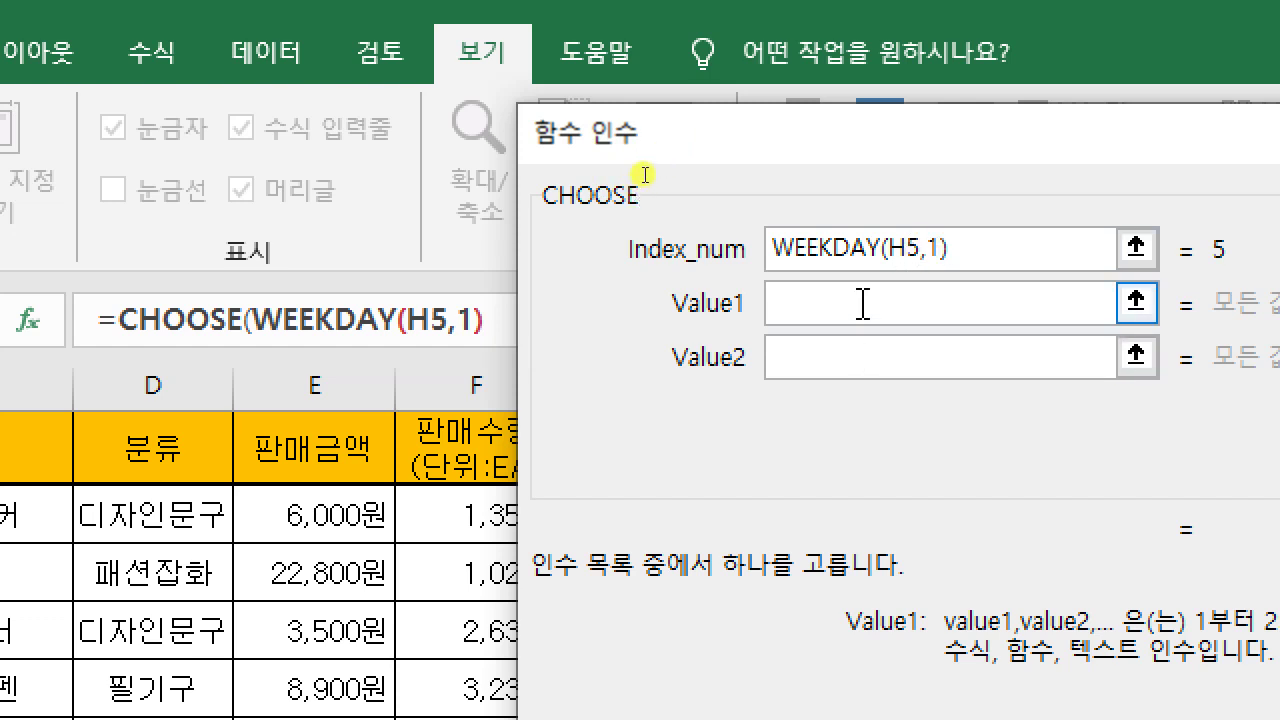
{"action": "type", "text": "일ㅇ"}
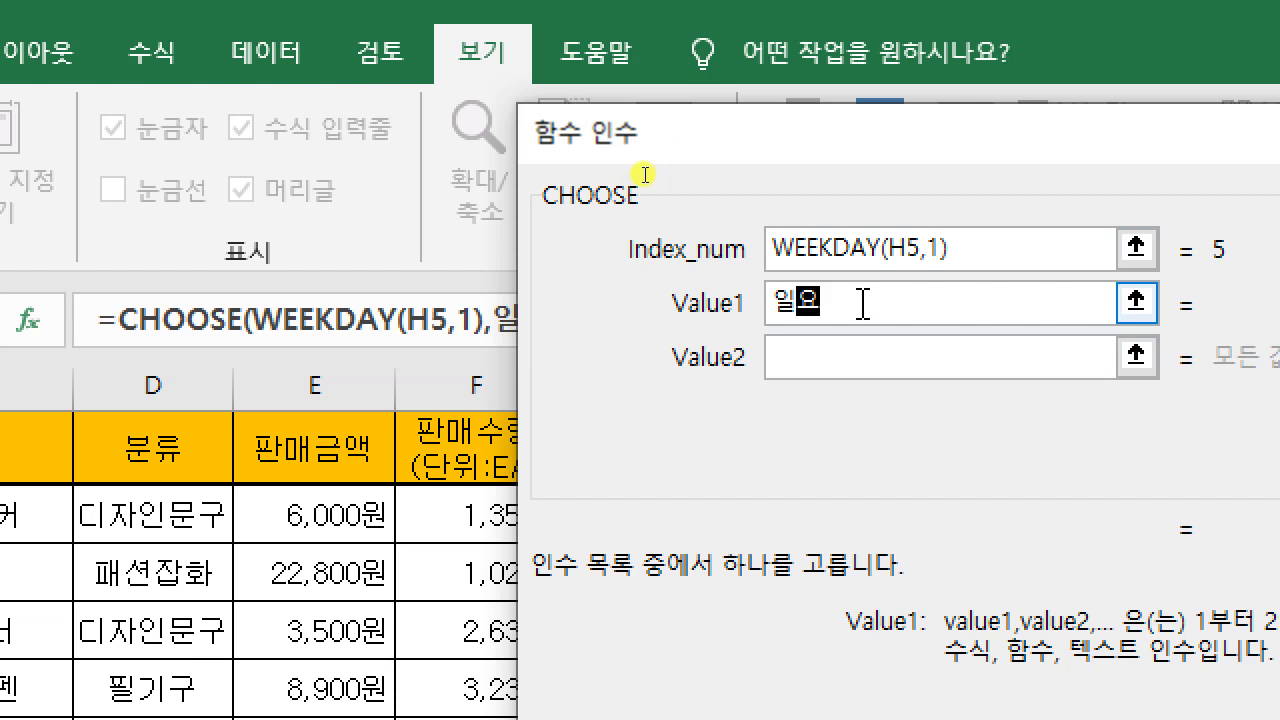
{"action": "type", "text": "일"}
Step: Fill CHOOSE's Value2 through Value7 with 월요일, 화요일, 수요일, 목요일, 금요일 and 토요일
{"action": "left_click", "coordinate": [865, 347]}
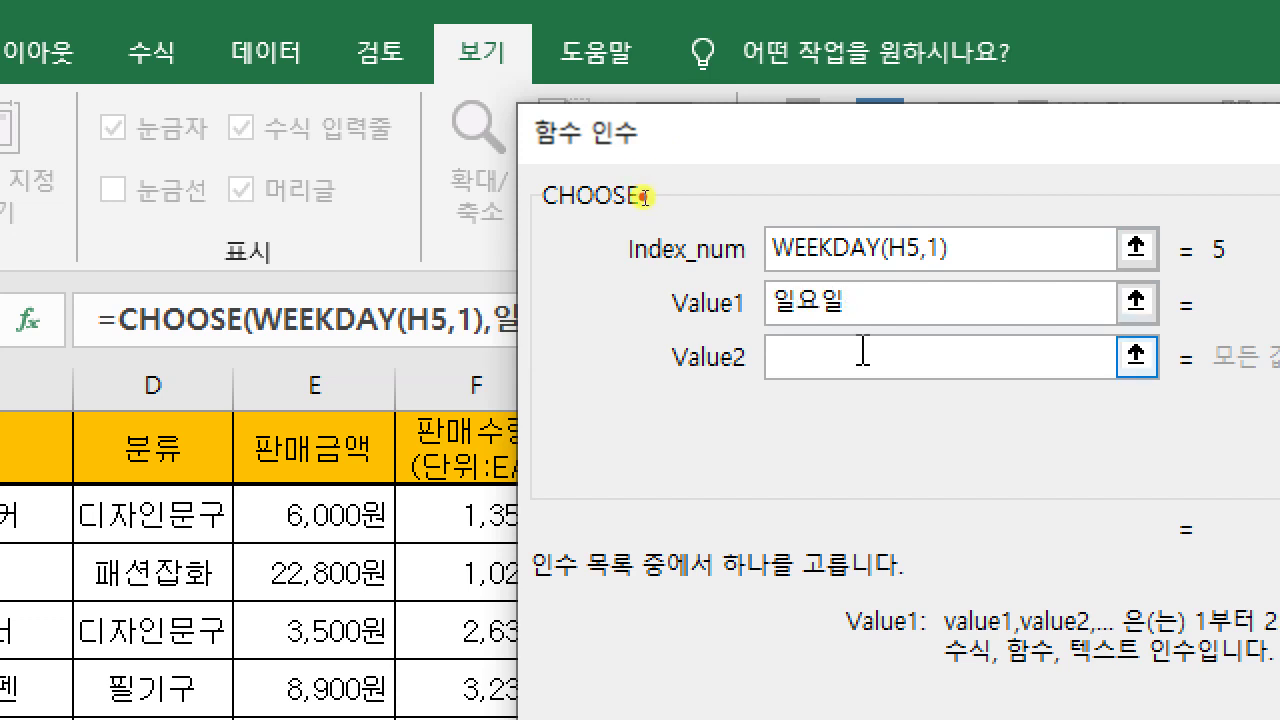
{"action": "type", "text": "월"}
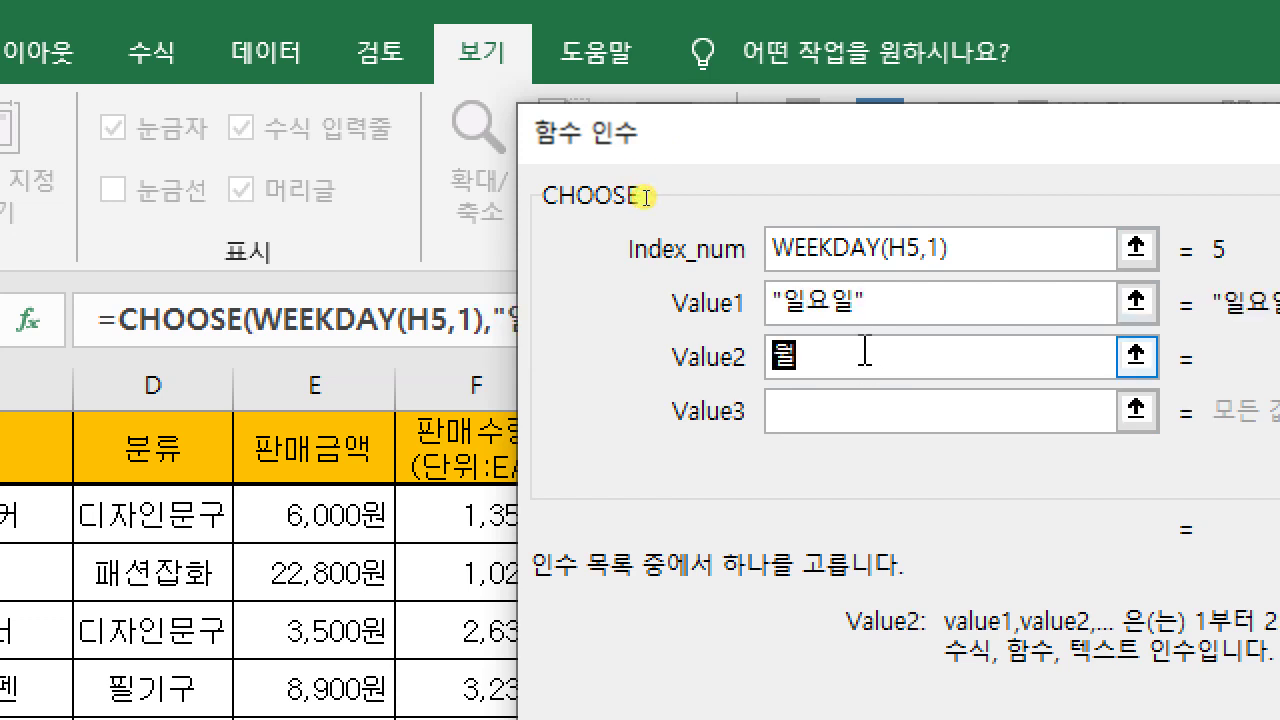
{"action": "type", "text": "요일"}
{"action": "key", "text": "Tab"}
{"action": "type", "text": "화요"}
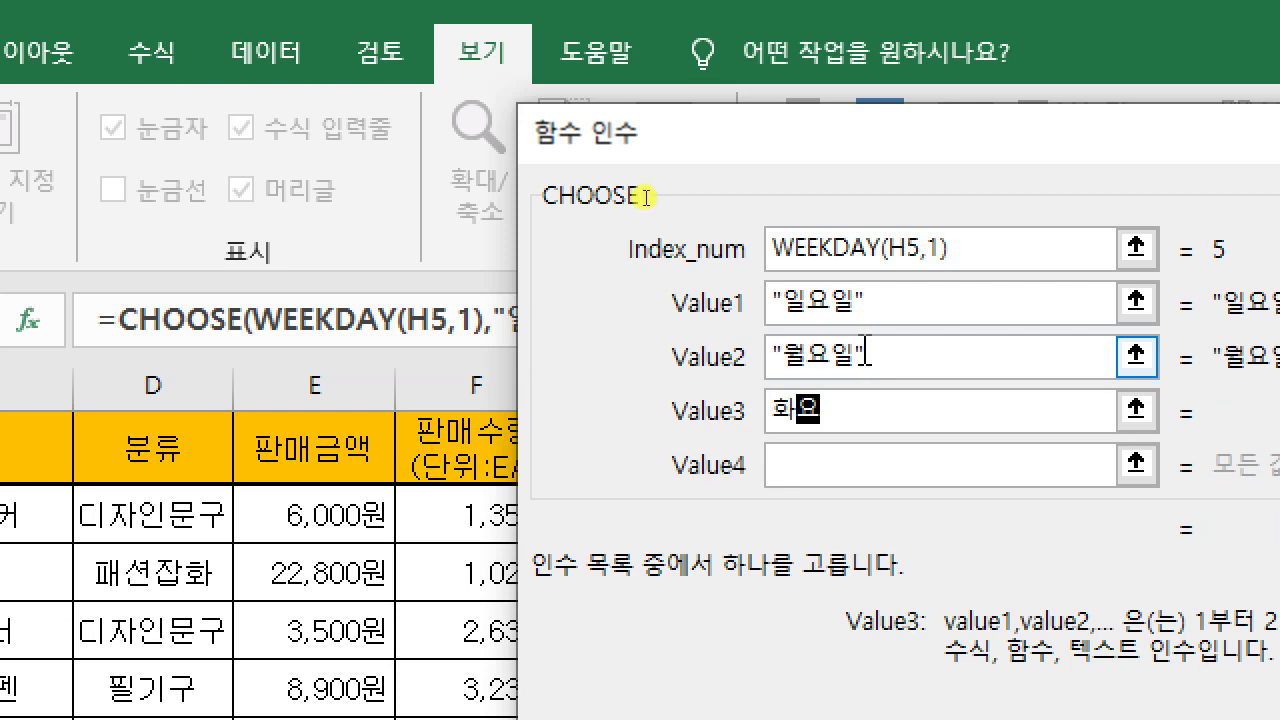
{"action": "type", "text": "일"}
{"action": "key", "text": "Tab"}
{"action": "type", "text": "수요일"}
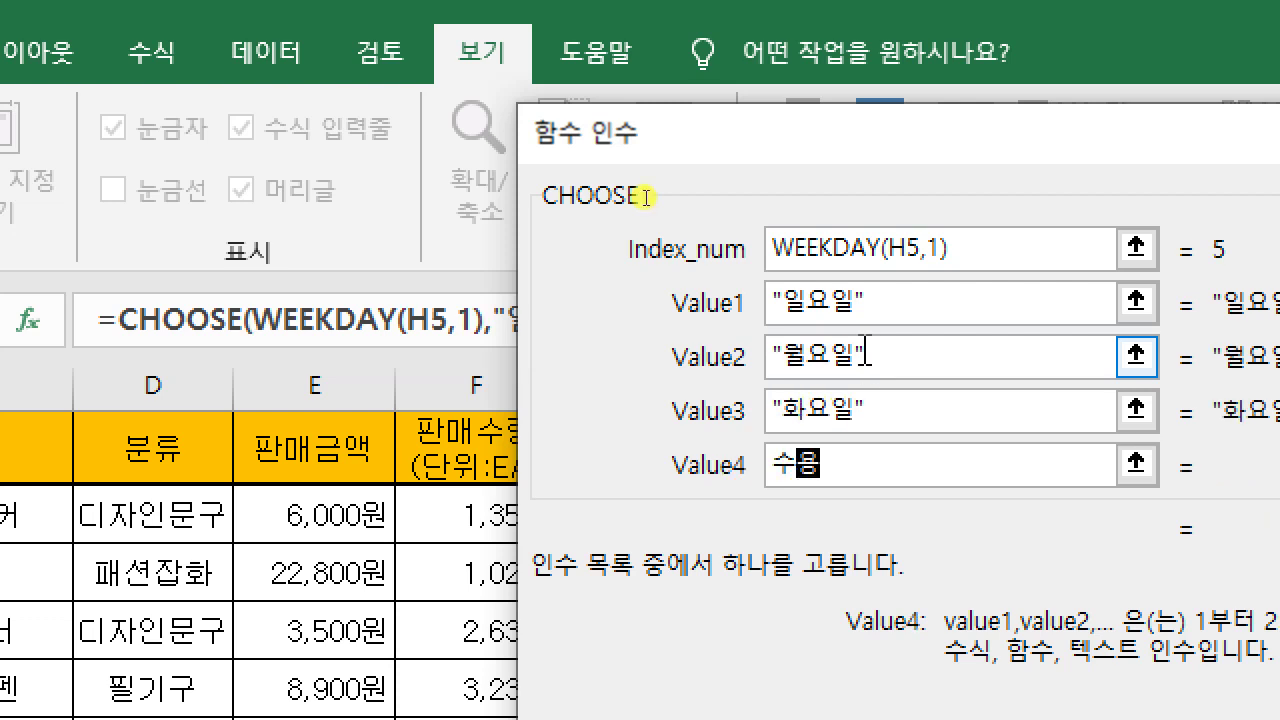
{"action": "key", "text": "Tab"}
{"action": "type", "text": "목요일"}
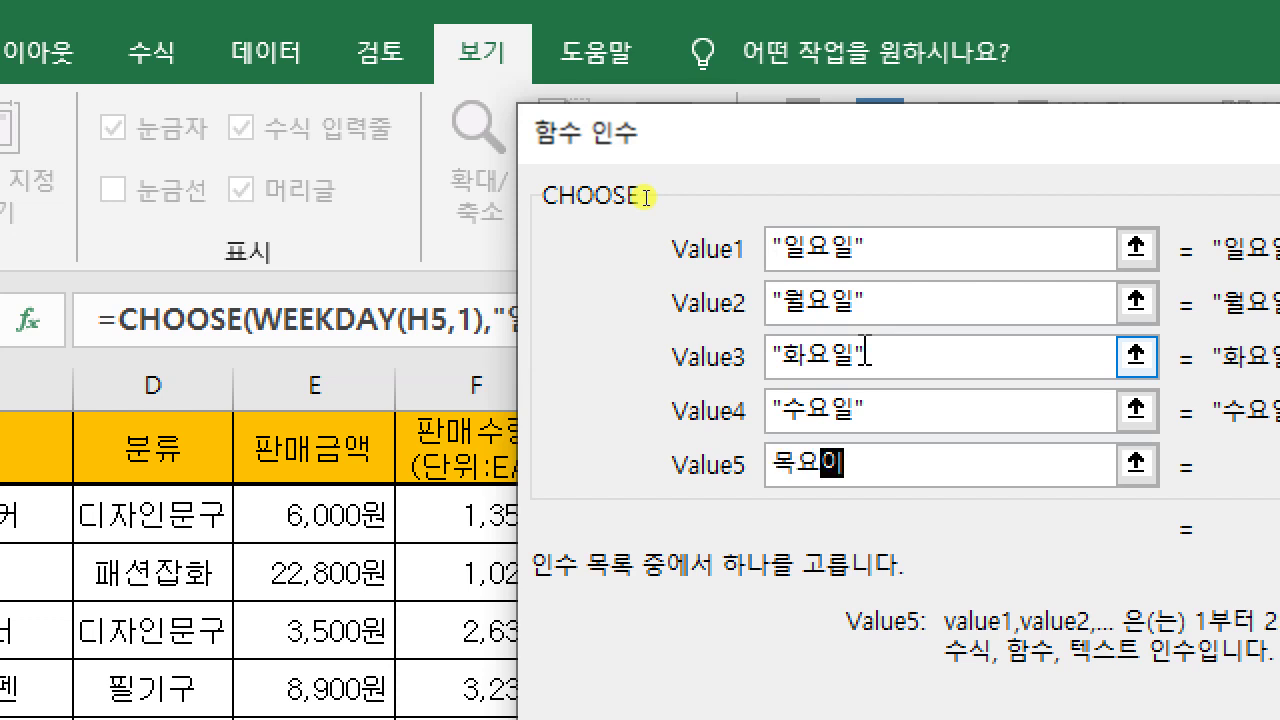
{"action": "key", "text": "Tab"}
{"action": "type", "text": "금요일"}
{"action": "key", "text": "Tab"}
{"action": "type", "text": "토요일"}
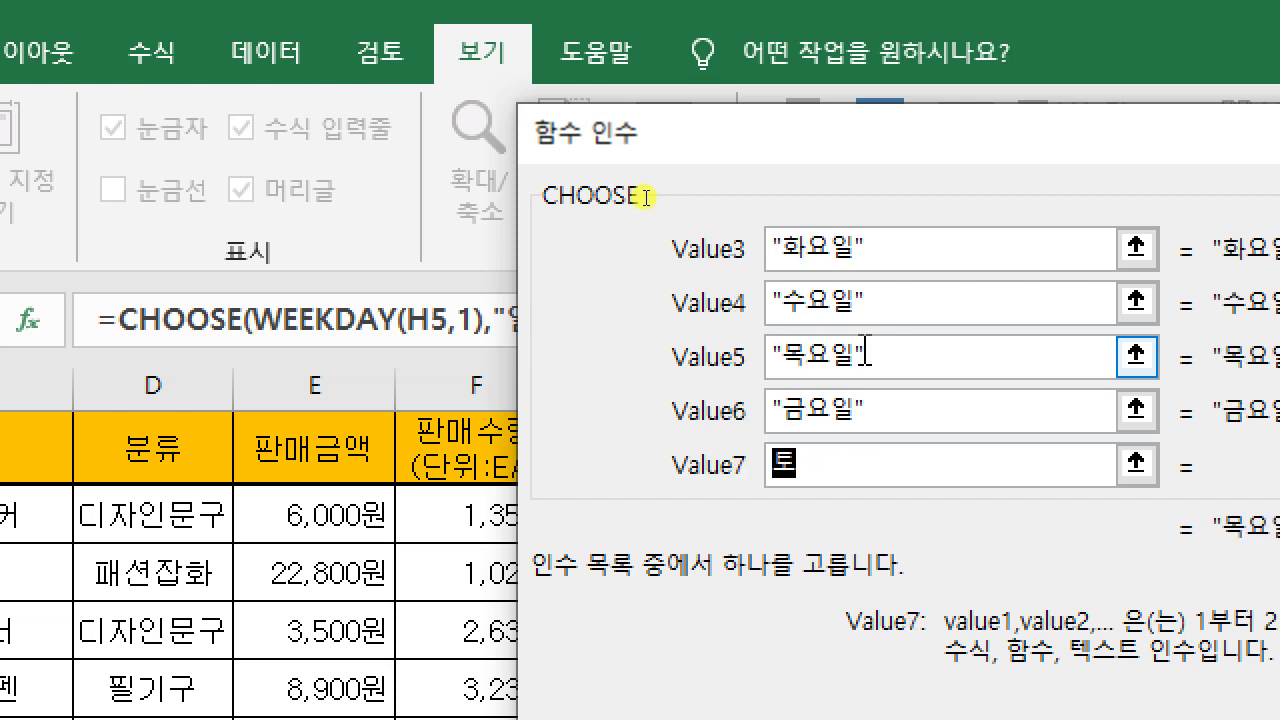
{"action": "left_click", "coordinate": [914, 465]}
Step: Confirm the CHOOSE function in J5, open its formula for editing and enter it again, and reselect J5
{"action": "left_click_drag", "start_coordinate": [893, 145], "coordinate": [751, 73]}
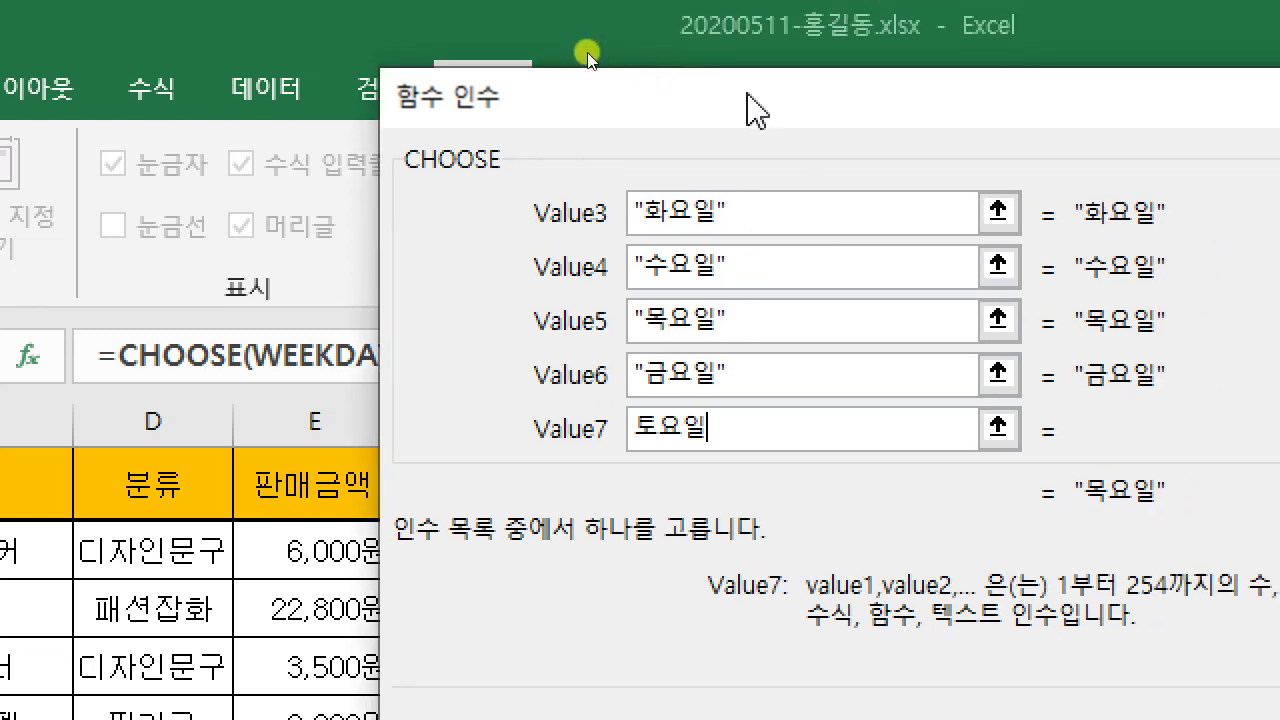
{"action": "scroll", "coordinate": [886, 393], "scroll_direction": "up", "scroll_amount": 1}
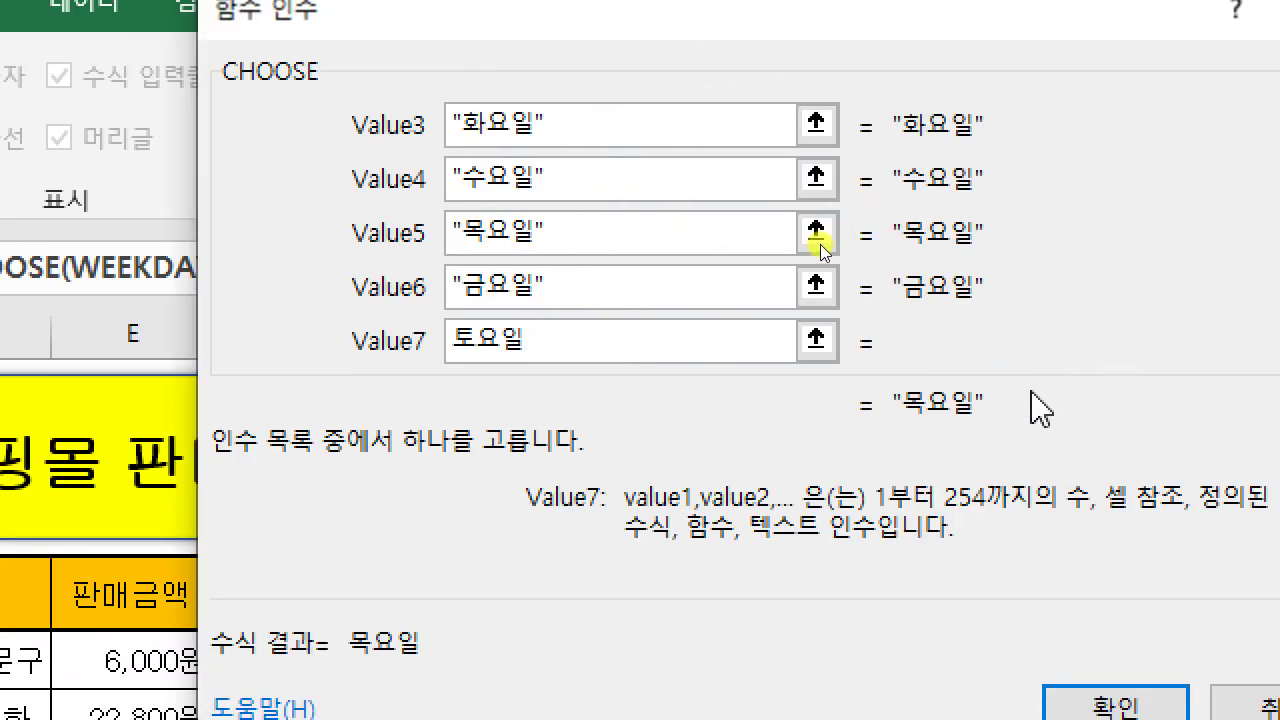
{"action": "left_click", "coordinate": [1100, 648]}
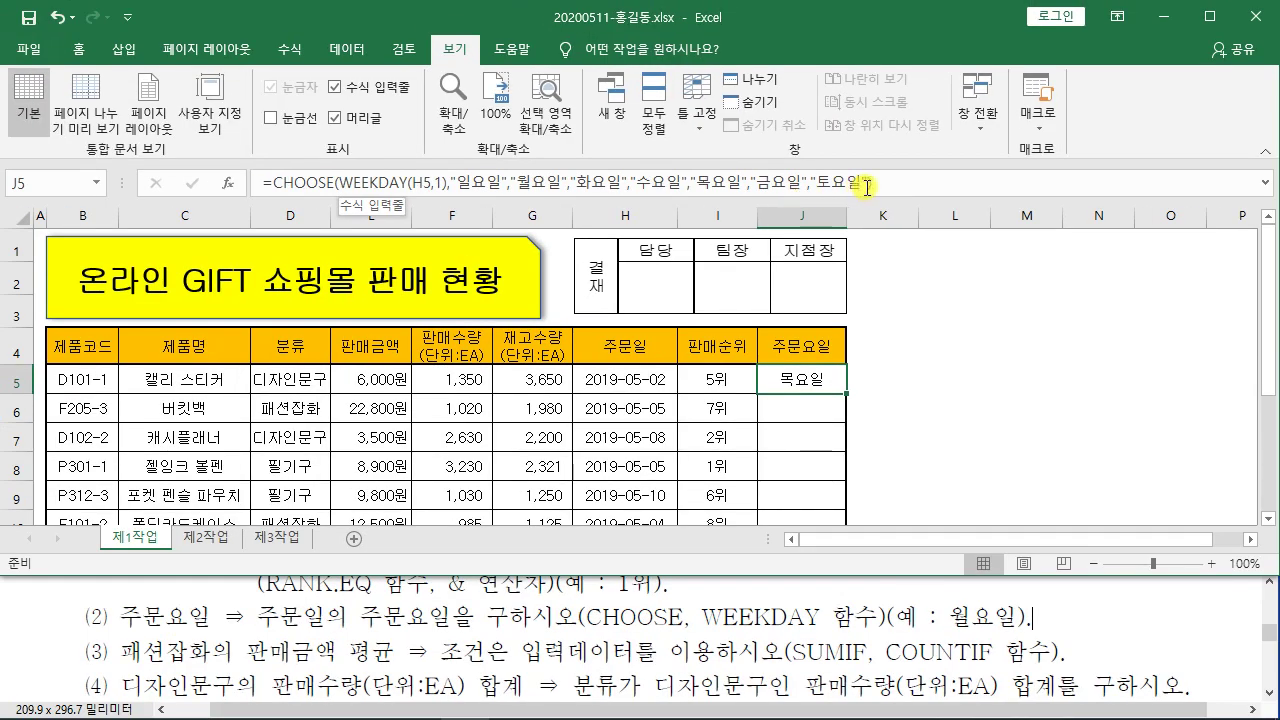
{"action": "left_click", "coordinate": [868, 184]}
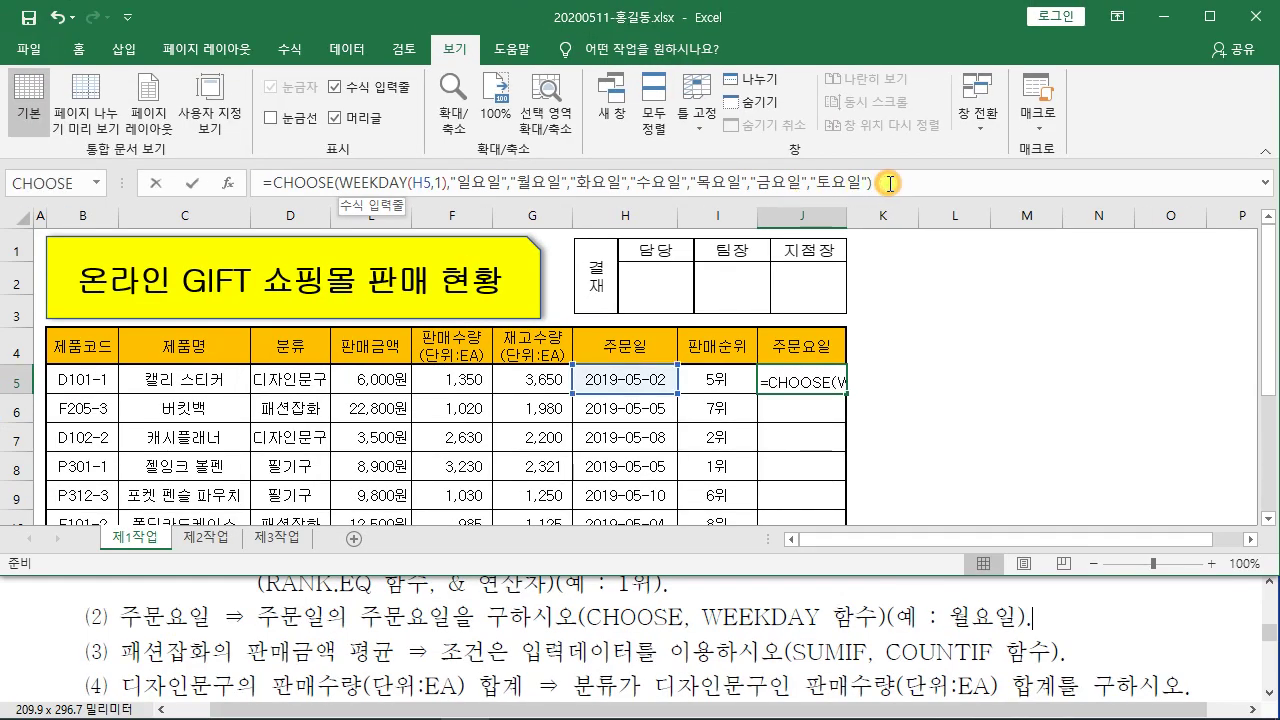
{"action": "key", "text": "Return"}
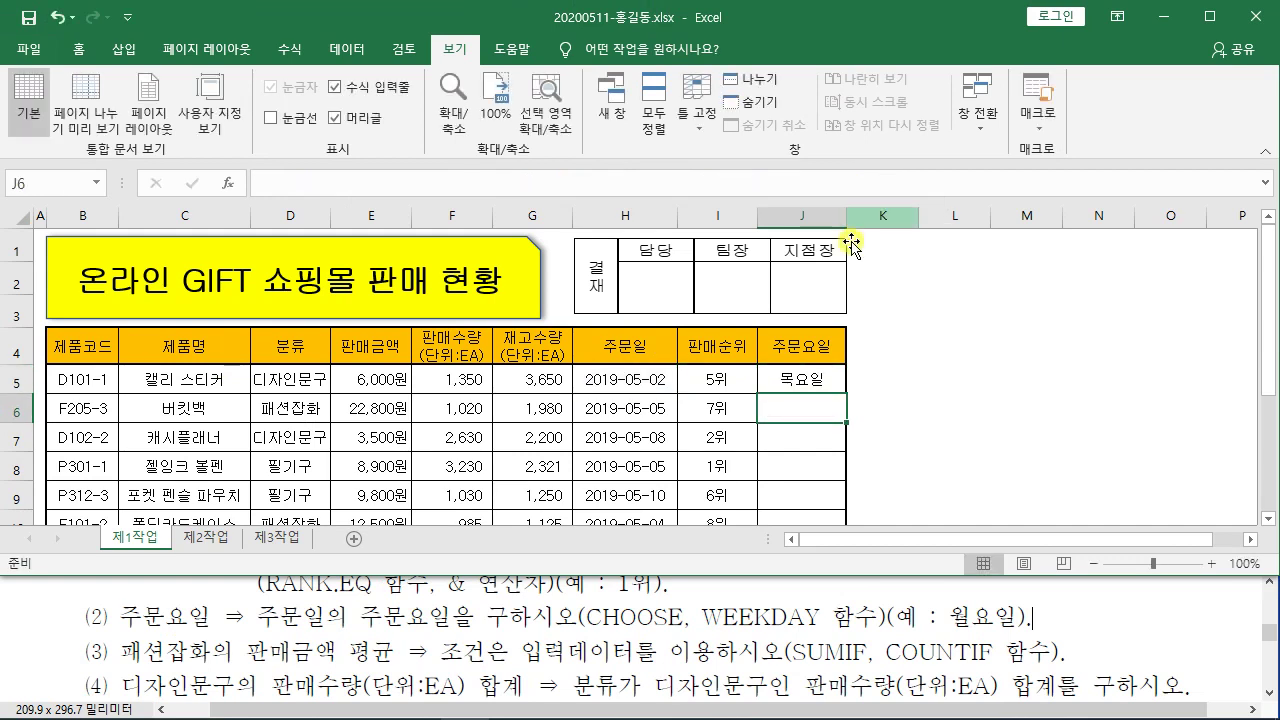
{"action": "left_click", "coordinate": [814, 378]}
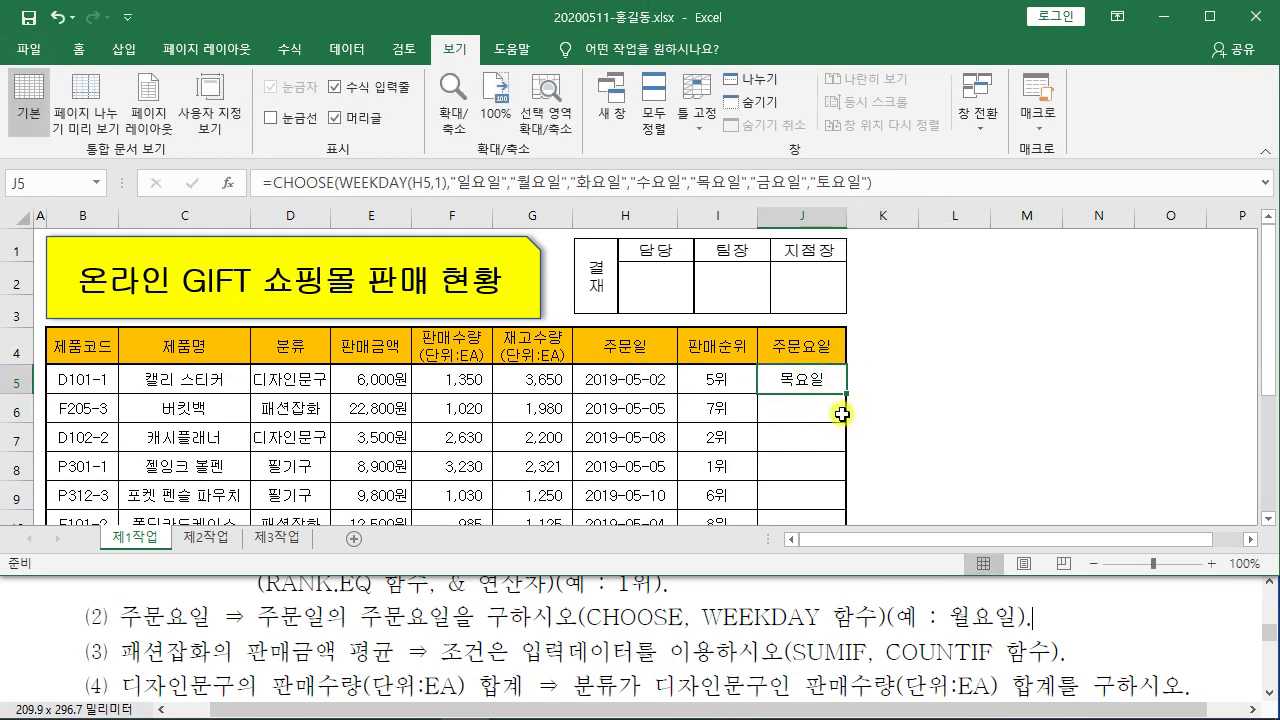
Step: Fill the 주문요일 formula from J5 down through J12 without copying the formatting
{"action": "scroll", "coordinate": [880, 415], "scroll_direction": "down", "scroll_amount": 1}
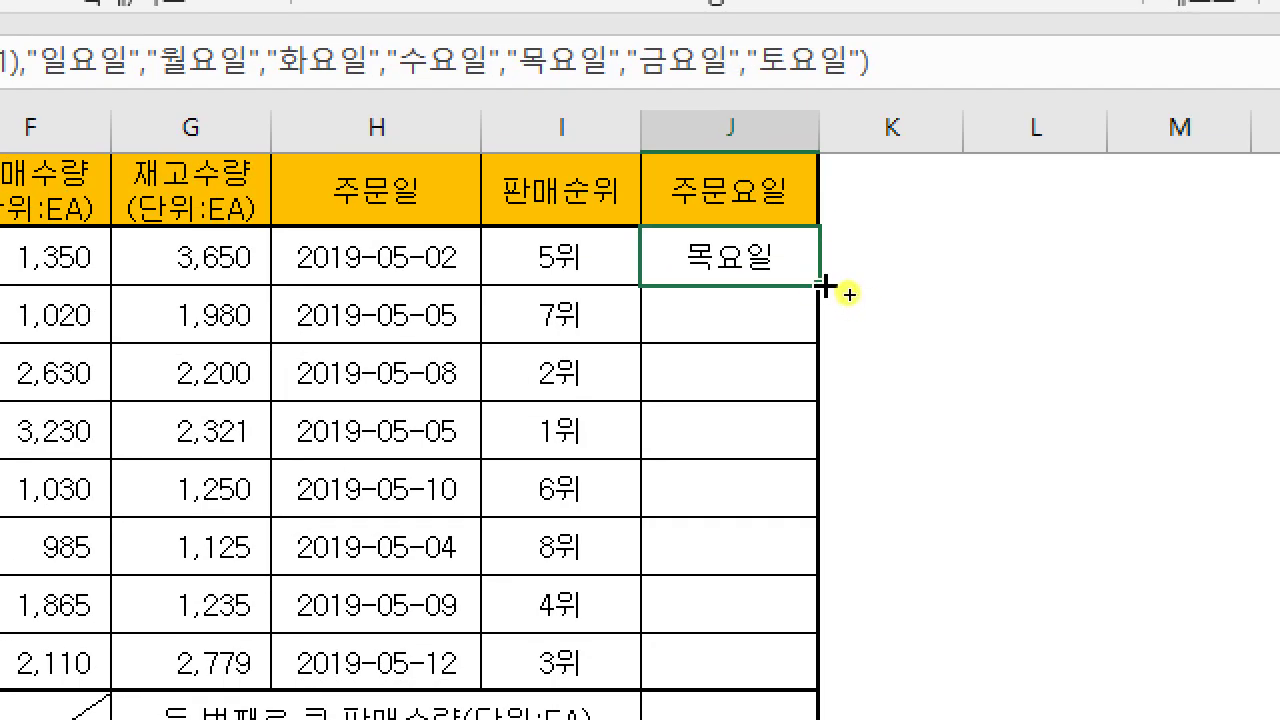
{"action": "left_click_drag", "start_coordinate": [818, 288], "coordinate": [818, 680]}
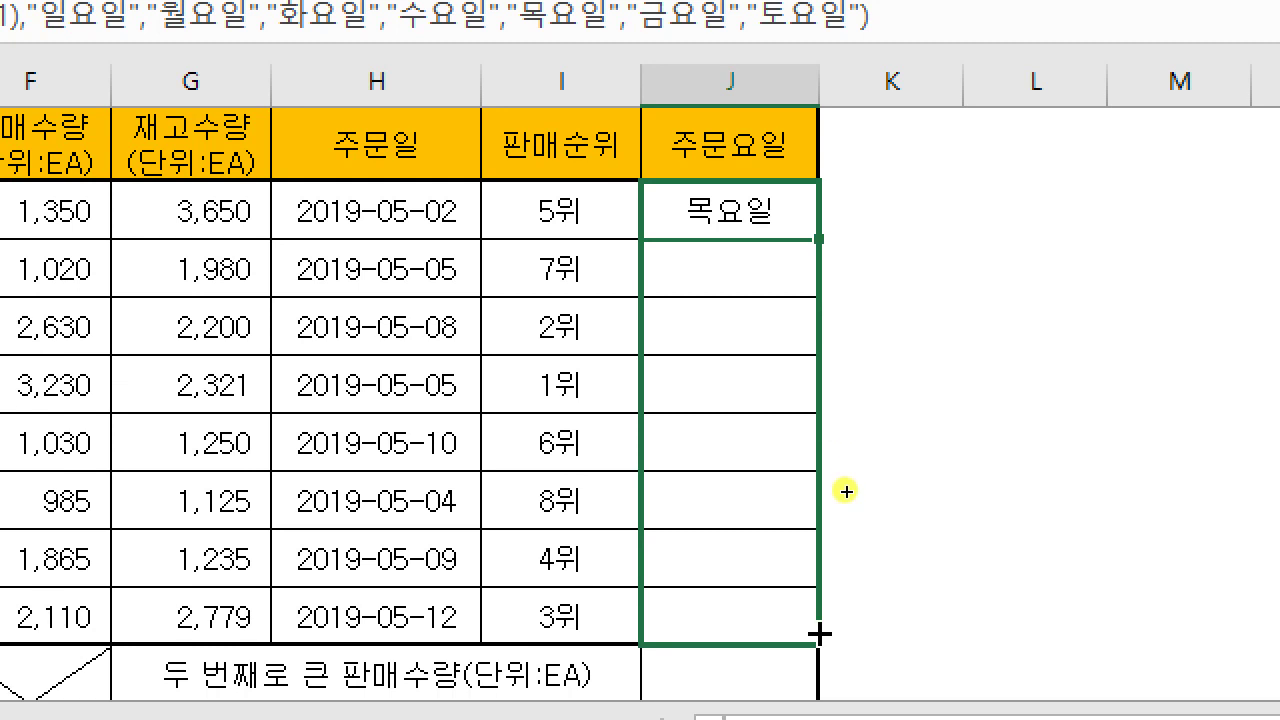
{"action": "left_click_drag", "start_coordinate": [818, 634], "coordinate": [826, 634]}
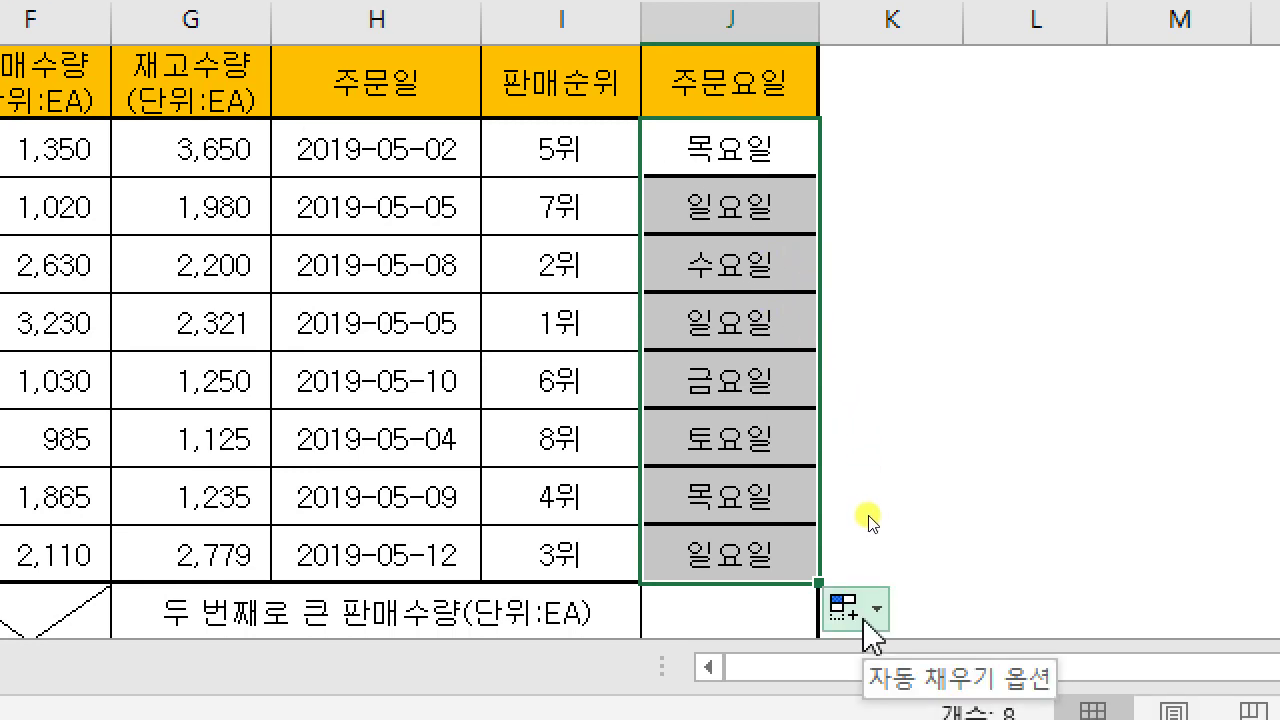
{"action": "left_click", "coordinate": [877, 612]}
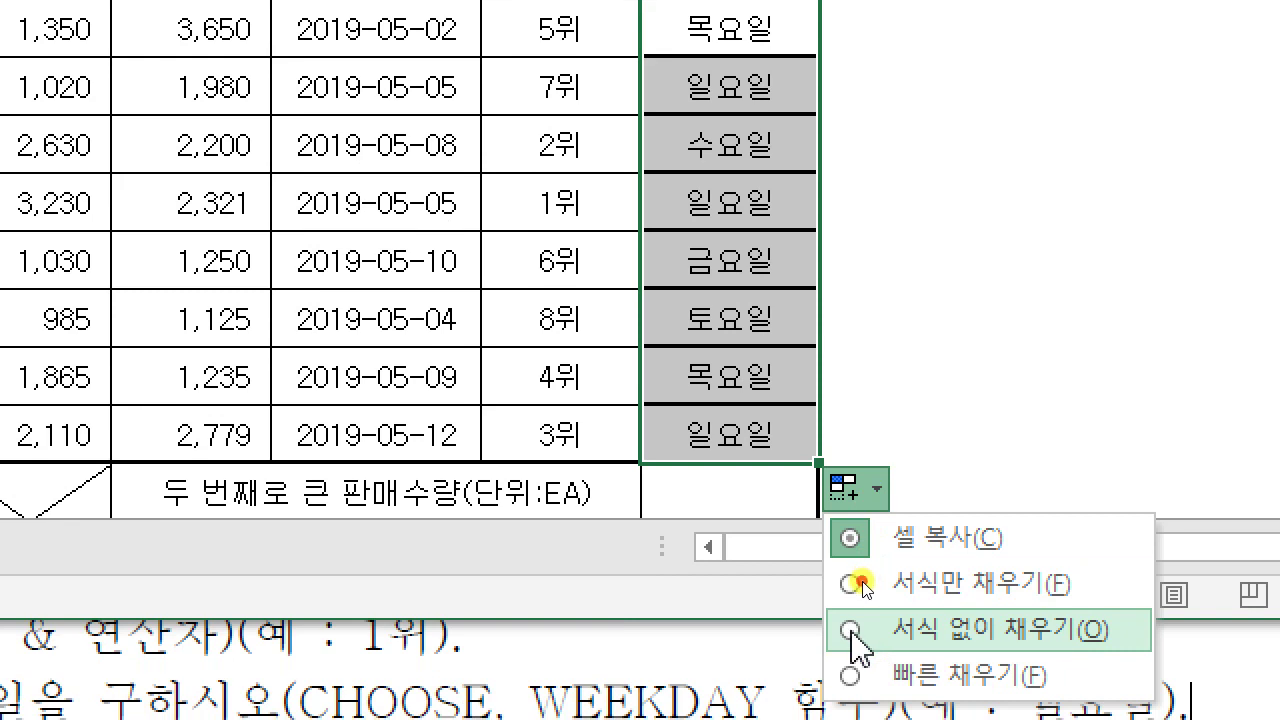
{"action": "left_click", "coordinate": [853, 632]}
{"action": "left_click", "coordinate": [1015, 240]}
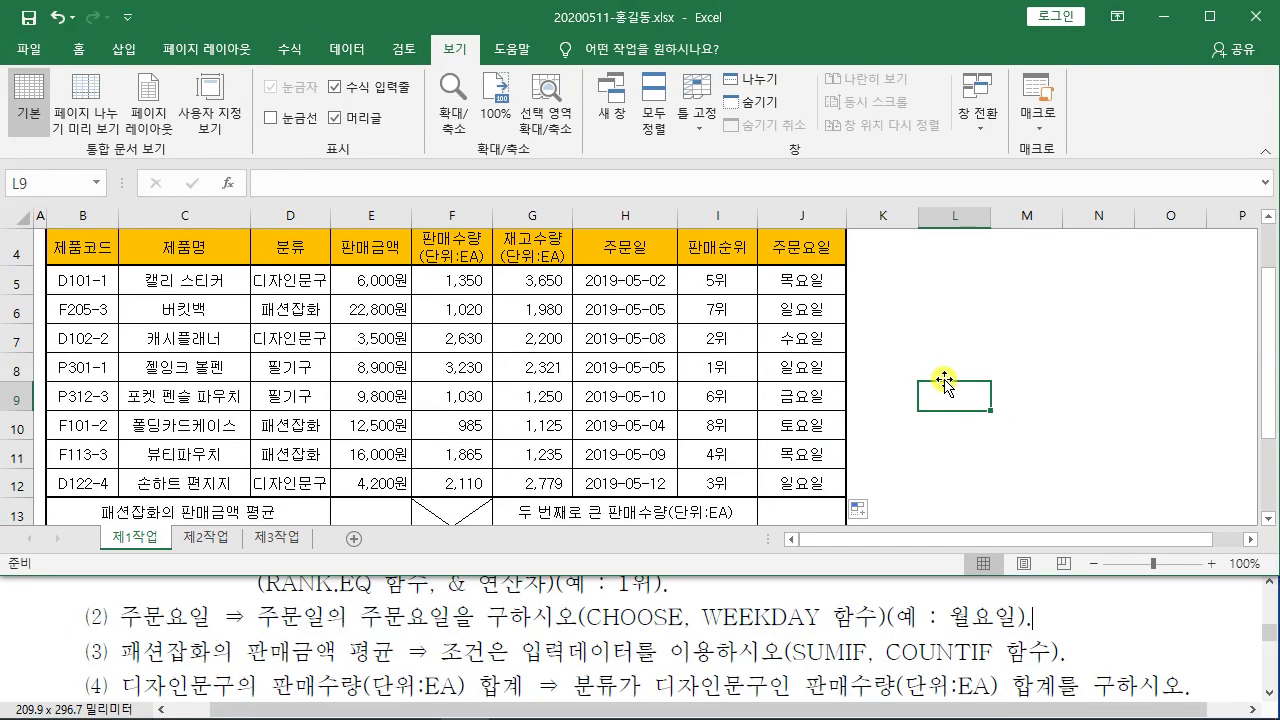
Step: Check the filled 주문요일 formula in J5 and select E13, the result cell for 패션잡화의 판매금액 평균
{"action": "left_click", "coordinate": [729, 286]}
{"action": "left_click", "coordinate": [787, 282]}
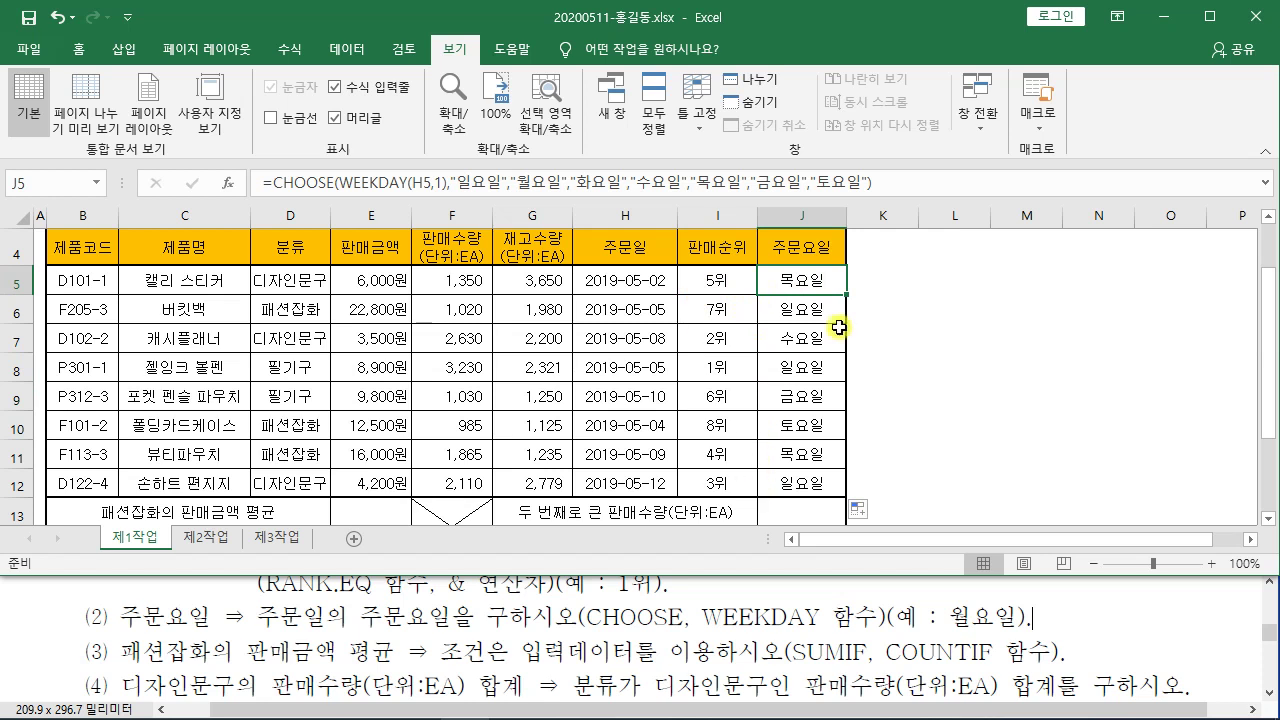
{"action": "left_click", "coordinate": [951, 398]}
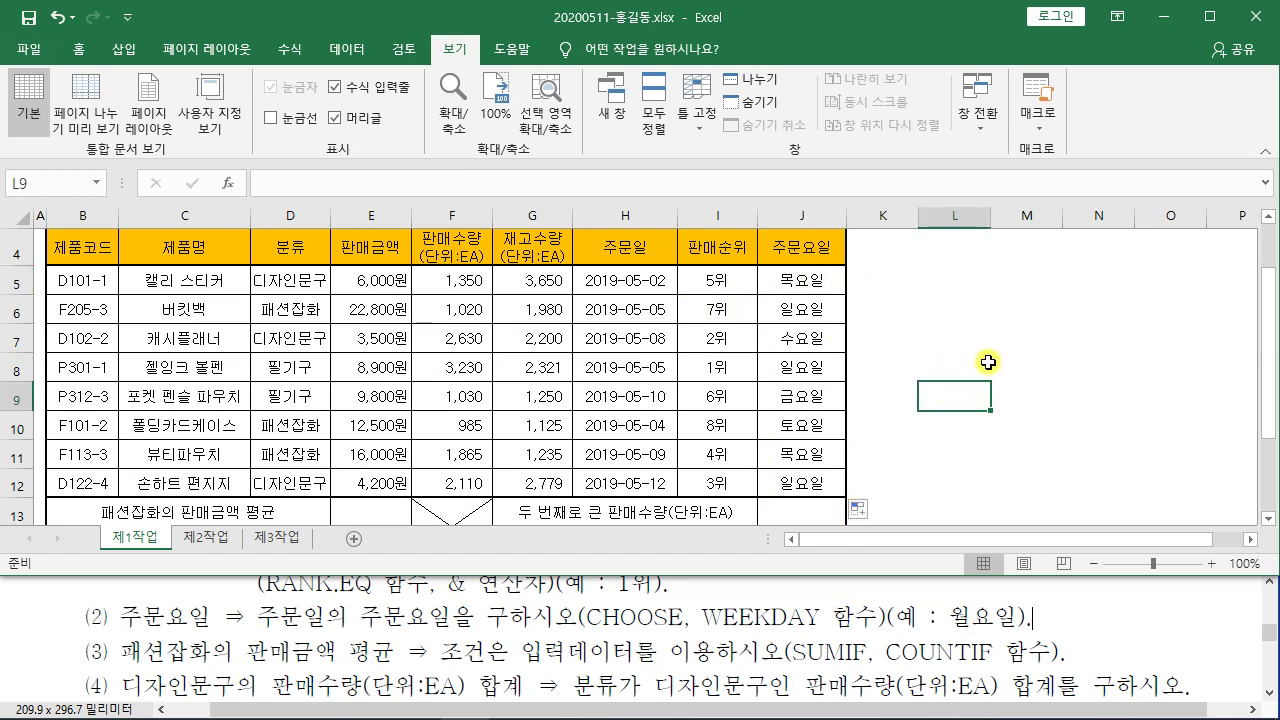
{"action": "left_click", "coordinate": [821, 289]}
{"action": "left_click", "coordinate": [369, 507]}
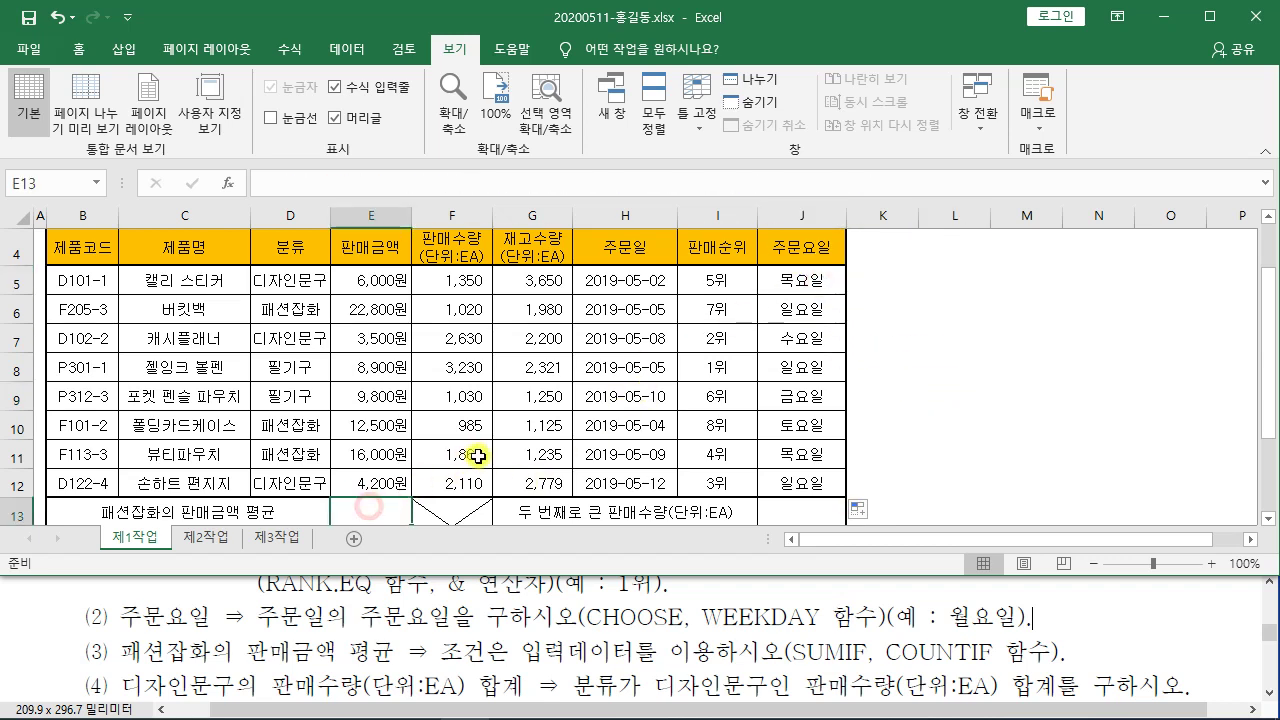
{"action": "scroll", "coordinate": [478, 456], "scroll_direction": "down", "scroll_amount": 1}
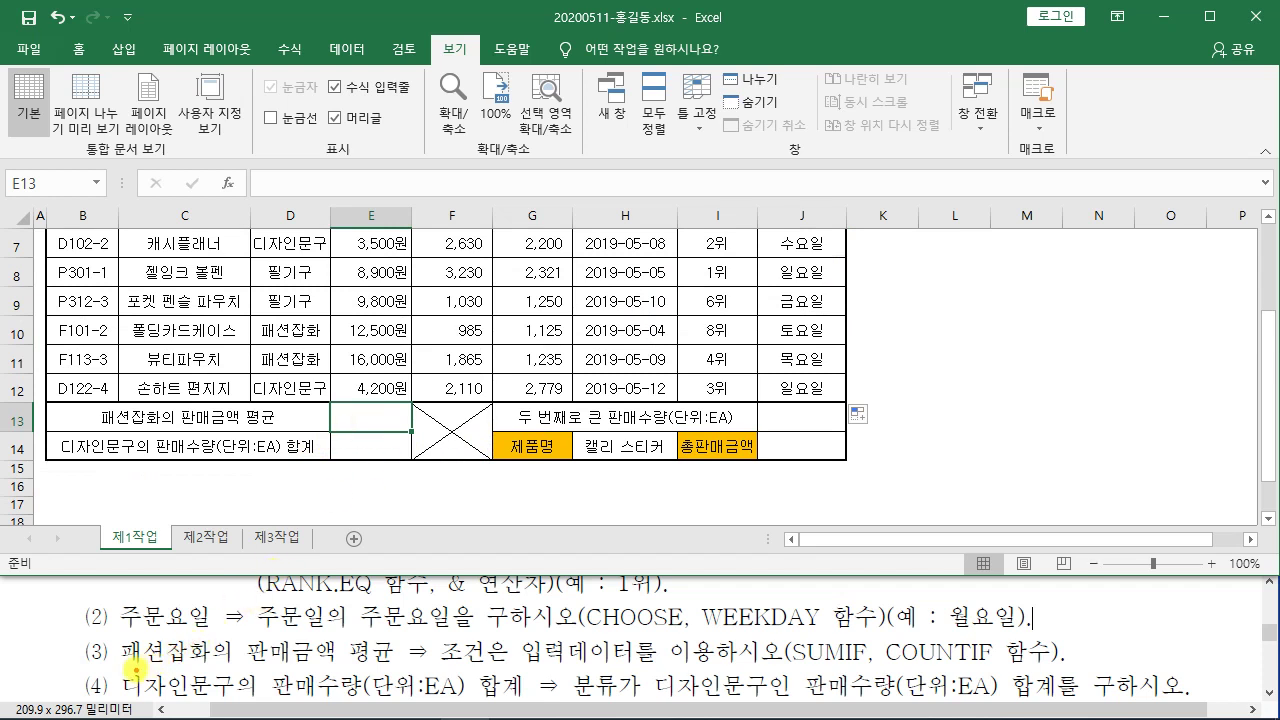
{"action": "left_click_drag", "start_coordinate": [132, 661], "coordinate": [860, 664]}
{"action": "left_click_drag", "start_coordinate": [888, 664], "coordinate": [1056, 663]}
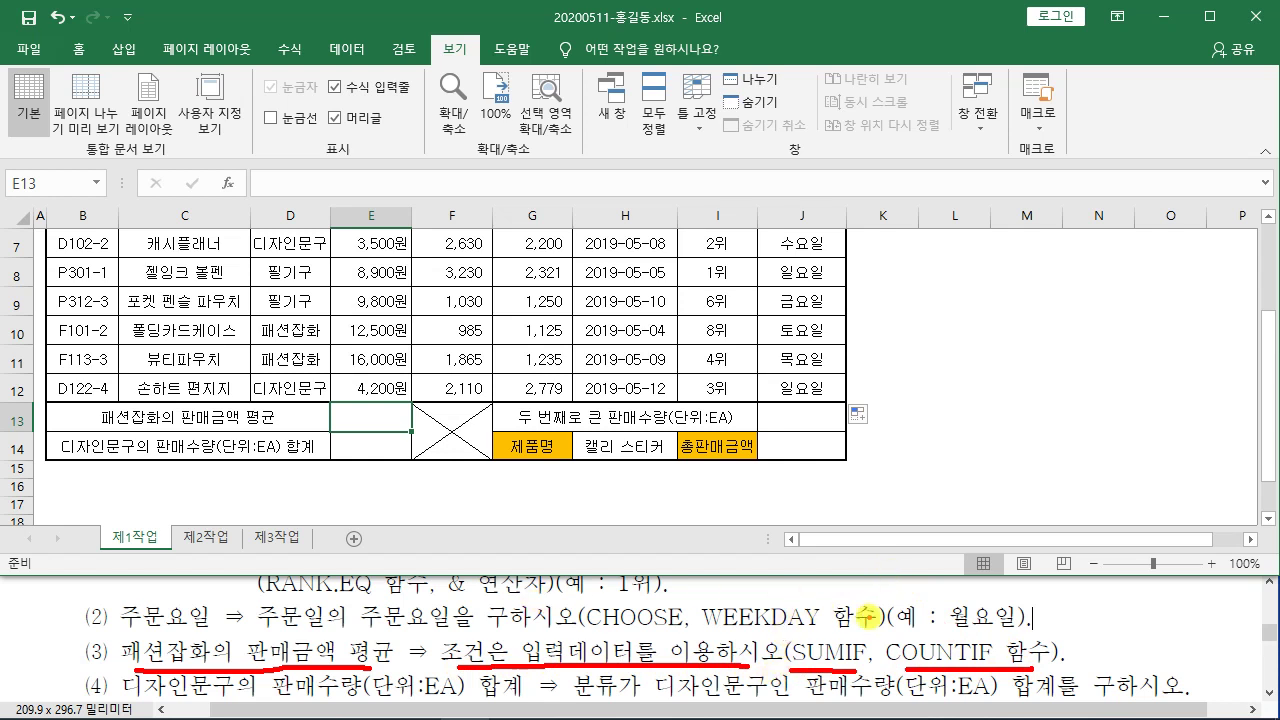
{"action": "mouse_move", "coordinate": [735, 386]}
{"action": "left_mouse_down"}
{"action": "mouse_move", "coordinate": [740, 412]}
{"action": "mouse_move", "coordinate": [820, 414]}
{"action": "mouse_move", "coordinate": [856, 374]}
{"action": "left_mouse_up"}
{"action": "mouse_move", "coordinate": [865, 370]}
{"action": "left_mouse_down"}
{"action": "mouse_move", "coordinate": [895, 362]}
{"action": "mouse_move", "coordinate": [862, 414]}
{"action": "mouse_move", "coordinate": [946, 352]}
{"action": "left_mouse_up"}
{"action": "left_click_drag", "start_coordinate": [938, 400], "coordinate": [980, 392]}
{"action": "mouse_move", "coordinate": [1005, 346]}
{"action": "left_mouse_down"}
{"action": "mouse_move", "coordinate": [1034, 372]}
{"action": "mouse_move", "coordinate": [1082, 322]}
{"action": "mouse_move", "coordinate": [1071, 351]}
{"action": "mouse_move", "coordinate": [740, 418]}
{"action": "left_mouse_up"}
{"action": "mouse_move", "coordinate": [860, 648]}
{"action": "left_mouse_down"}
{"action": "mouse_move", "coordinate": [870, 669]}
{"action": "mouse_move", "coordinate": [1004, 658]}
{"action": "mouse_move", "coordinate": [993, 636]}
{"action": "left_mouse_up"}
{"action": "key", "text": "Escape"}
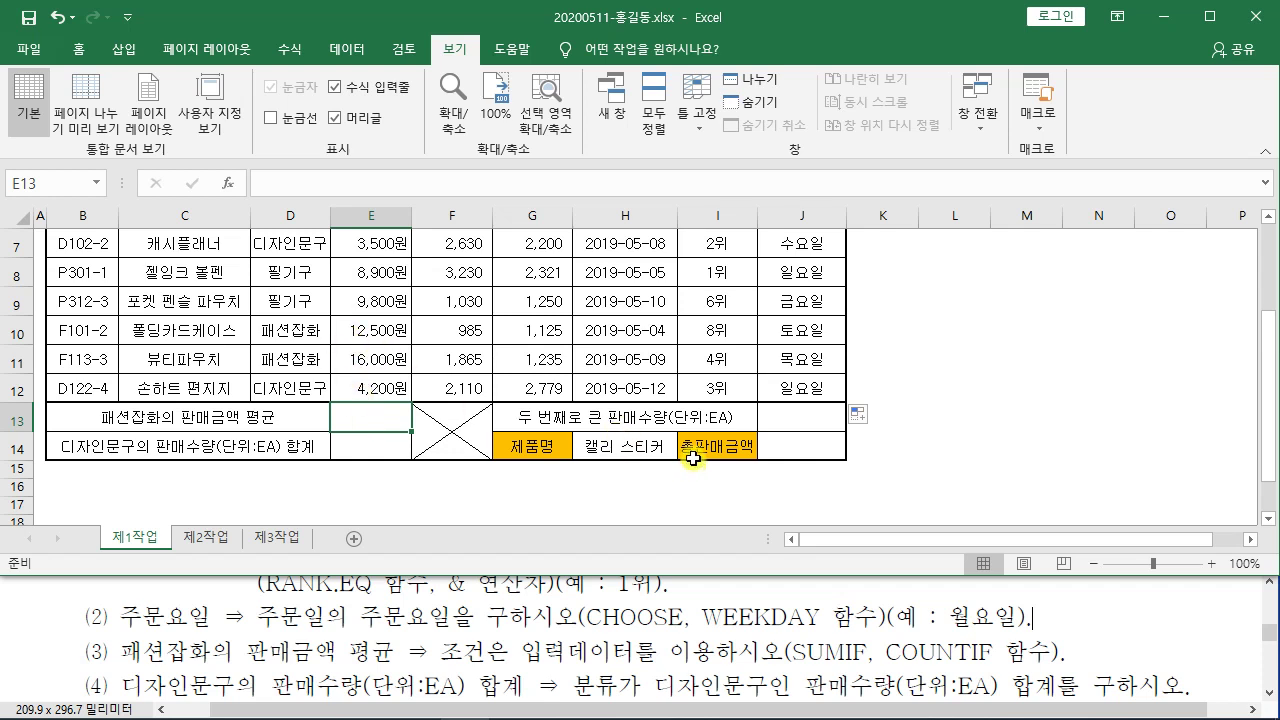
{"action": "left_click_drag", "start_coordinate": [779, 630], "coordinate": [868, 686]}
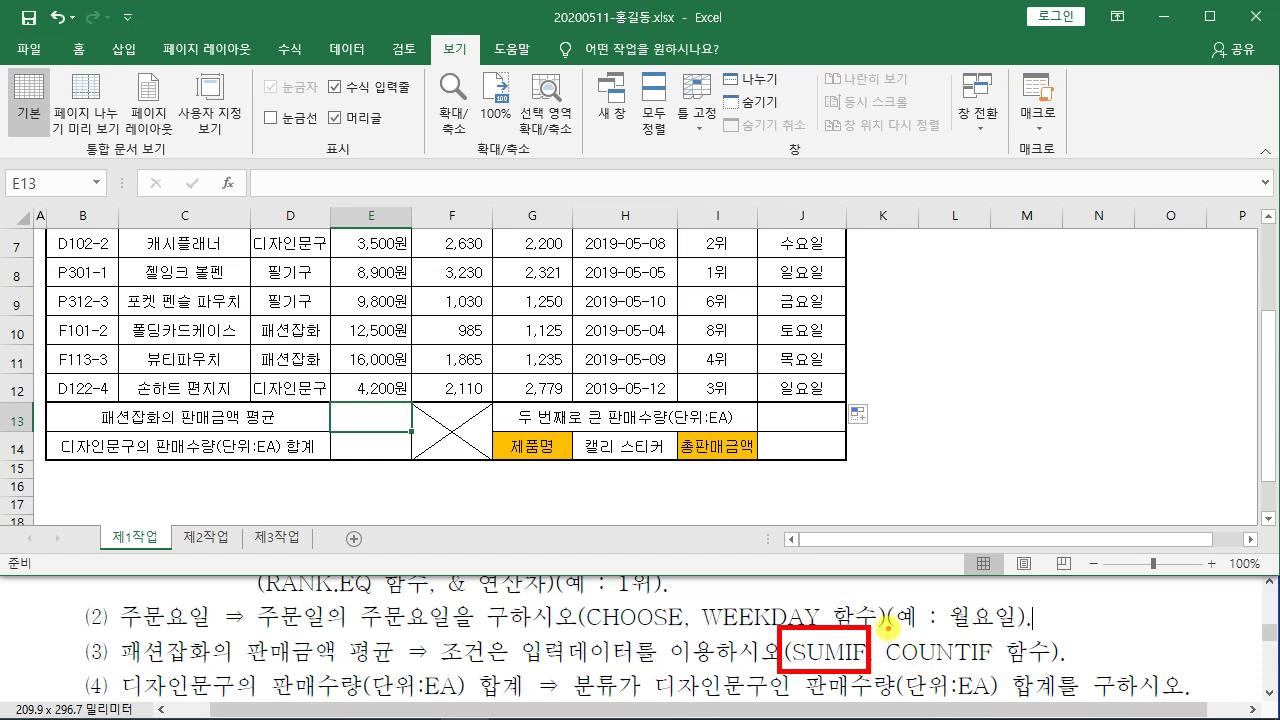
{"action": "mouse_move", "coordinate": [887, 629]}
{"action": "left_mouse_down"}
{"action": "mouse_move", "coordinate": [922, 676]}
{"action": "mouse_move", "coordinate": [998, 674]}
{"action": "left_mouse_up"}
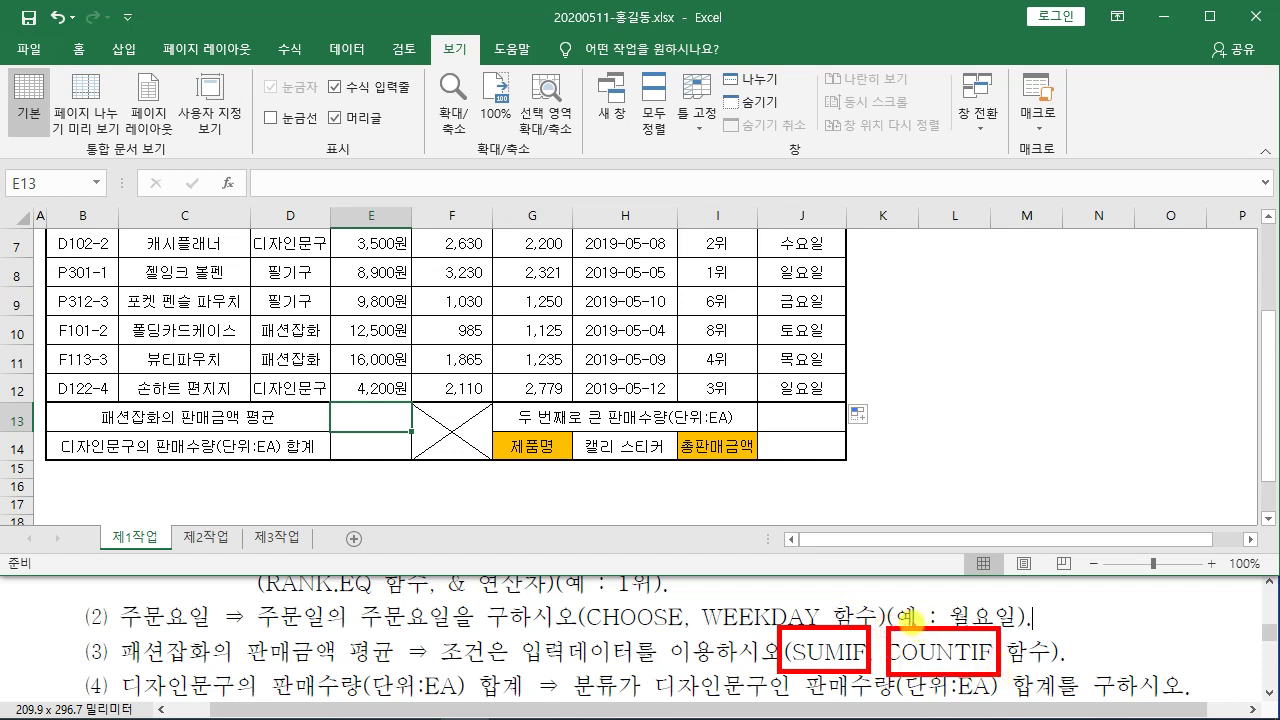
{"action": "mouse_move", "coordinate": [905, 583]}
{"action": "left_mouse_down"}
{"action": "mouse_move", "coordinate": [866, 648]}
{"action": "mouse_move", "coordinate": [849, 714]}
{"action": "left_mouse_up"}
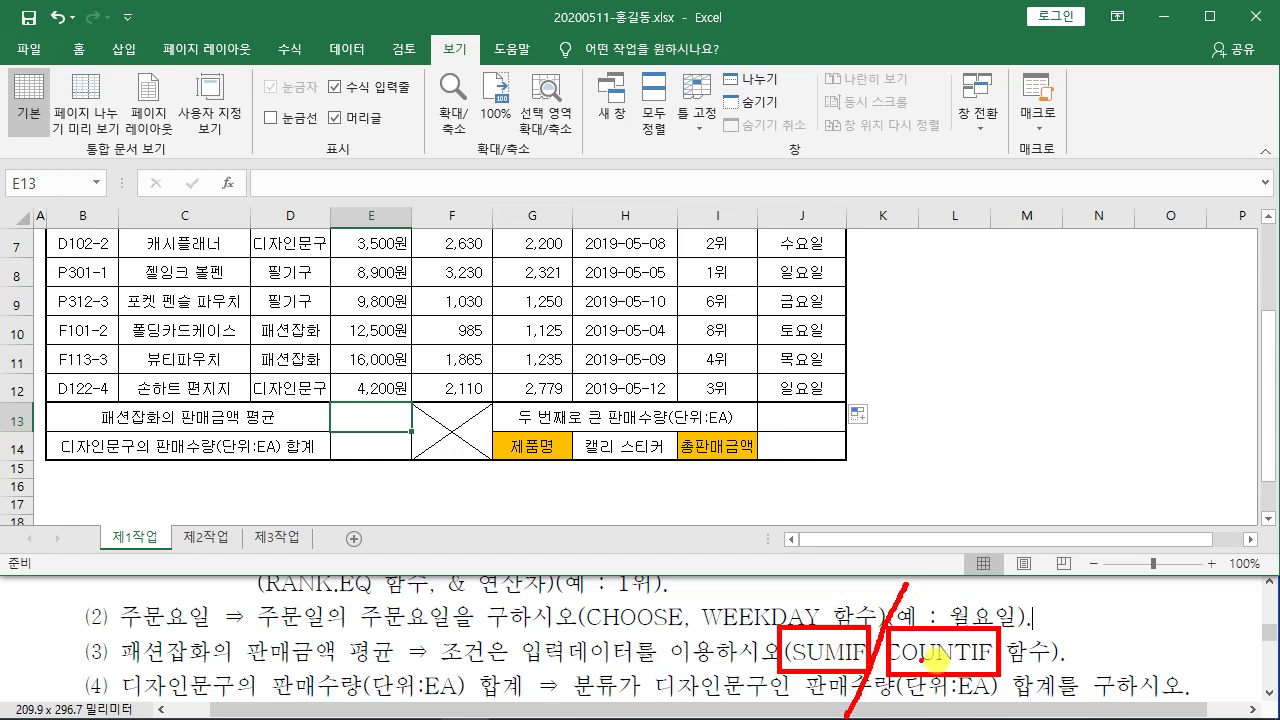
{"action": "key", "text": "Escape"}
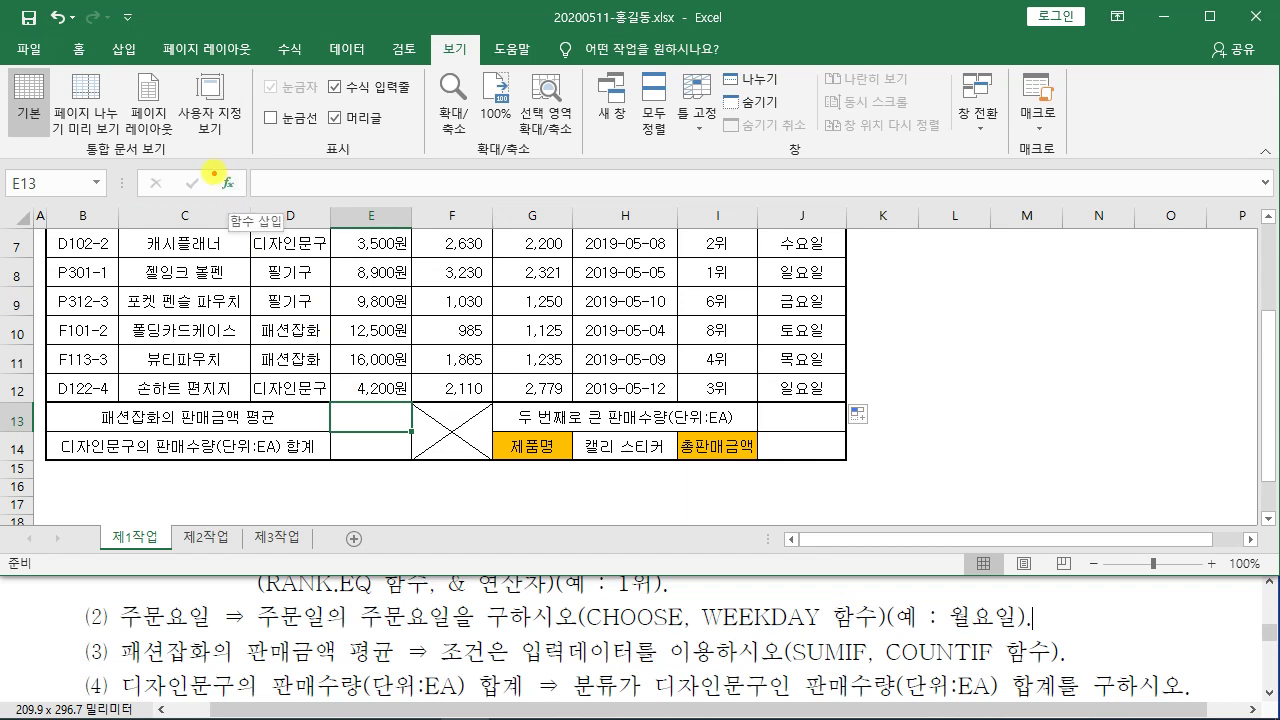
{"action": "left_click_drag", "start_coordinate": [213, 167], "coordinate": [250, 207]}
{"action": "left_click_drag", "start_coordinate": [333, 62], "coordinate": [247, 172]}
{"action": "key", "text": "Escape"}
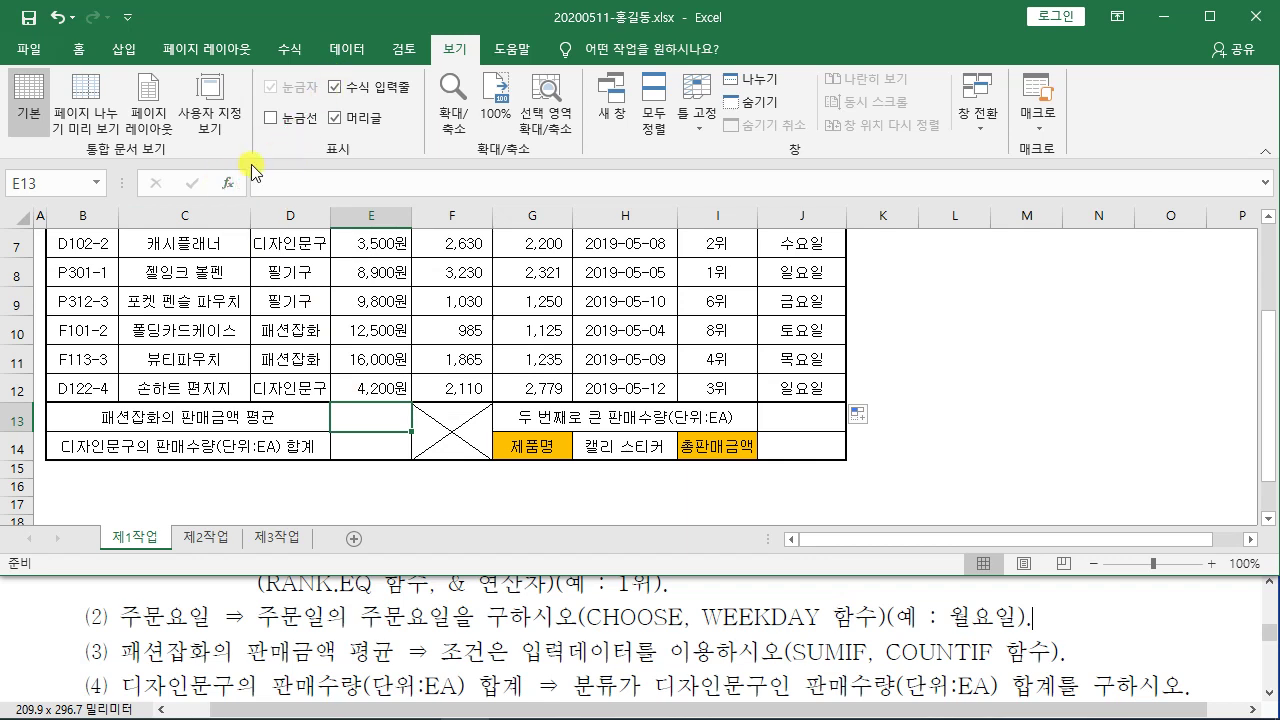
Step: Search the function wizard for SUMIF and insert it into E13
{"action": "left_click", "coordinate": [228, 183]}
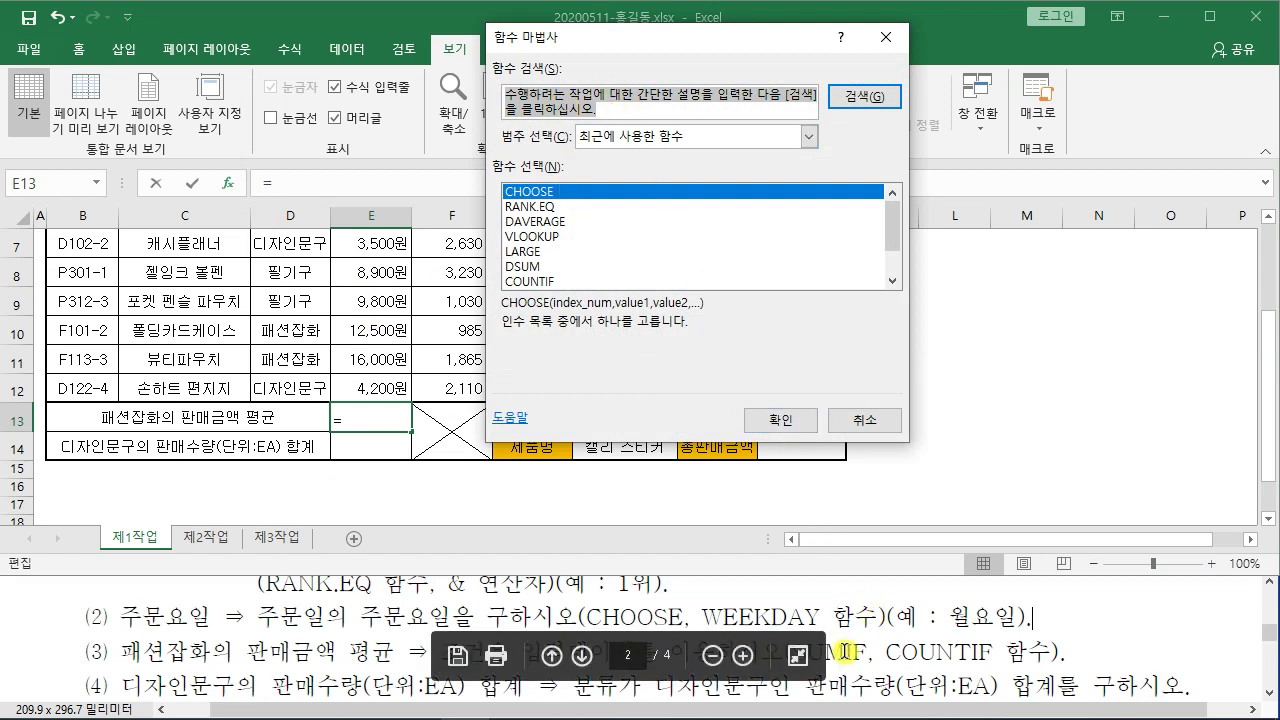
{"action": "type", "text": "네"}
{"action": "key", "text": "BackSpace"}
{"action": "key", "text": "BackSpace"}
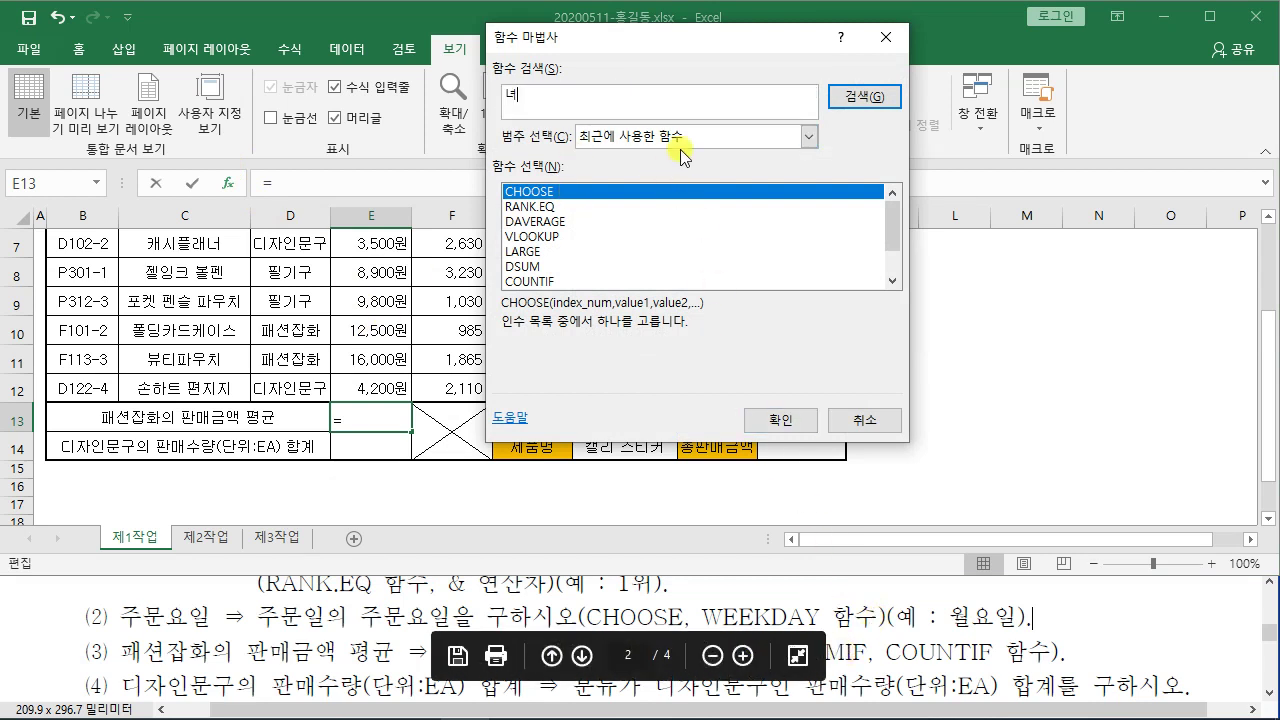
{"action": "type", "text": "SUMFI"}
{"action": "key", "text": "BackSpace"}
{"action": "key", "text": "BackSpace"}
{"action": "type", "text": "IF"}
{"action": "key", "text": "Return"}
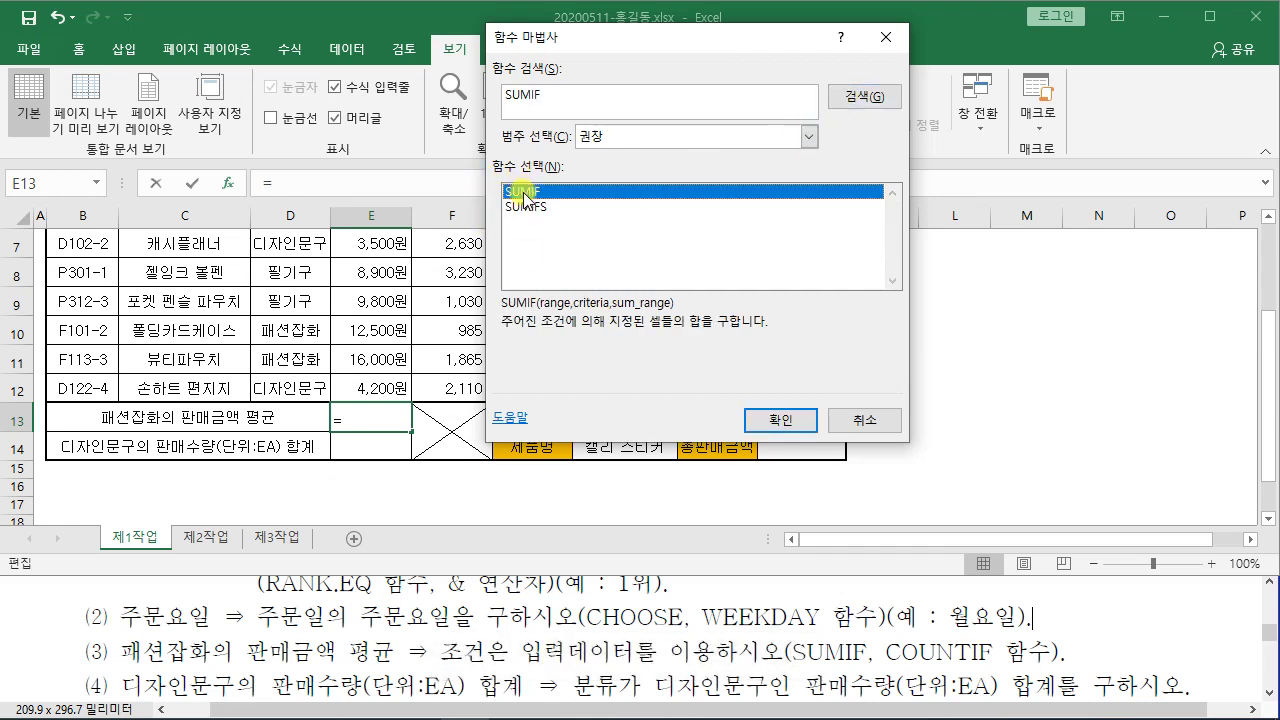
{"action": "left_click", "coordinate": [773, 418]}
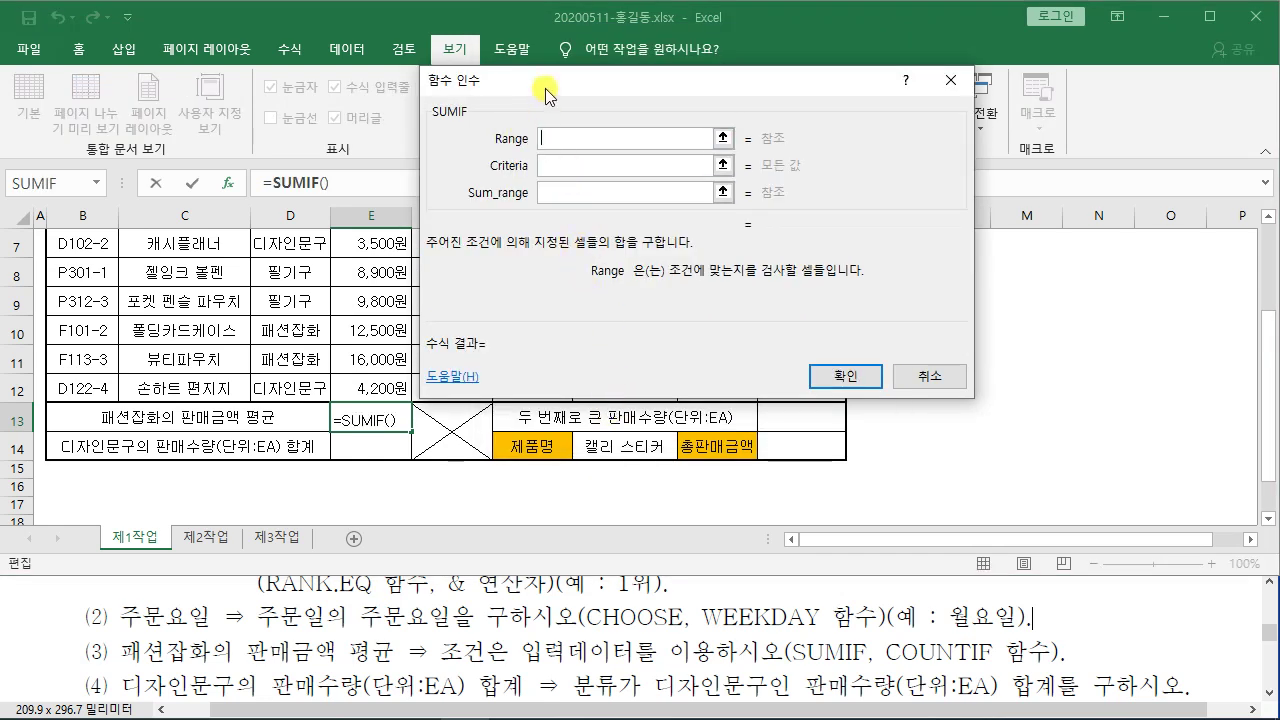
Step: Set SUMIF's Range to the 분류 cells D5:D12, keeping the arguments dialog clear of the data
{"action": "left_click_drag", "start_coordinate": [546, 95], "coordinate": [619, 132]}
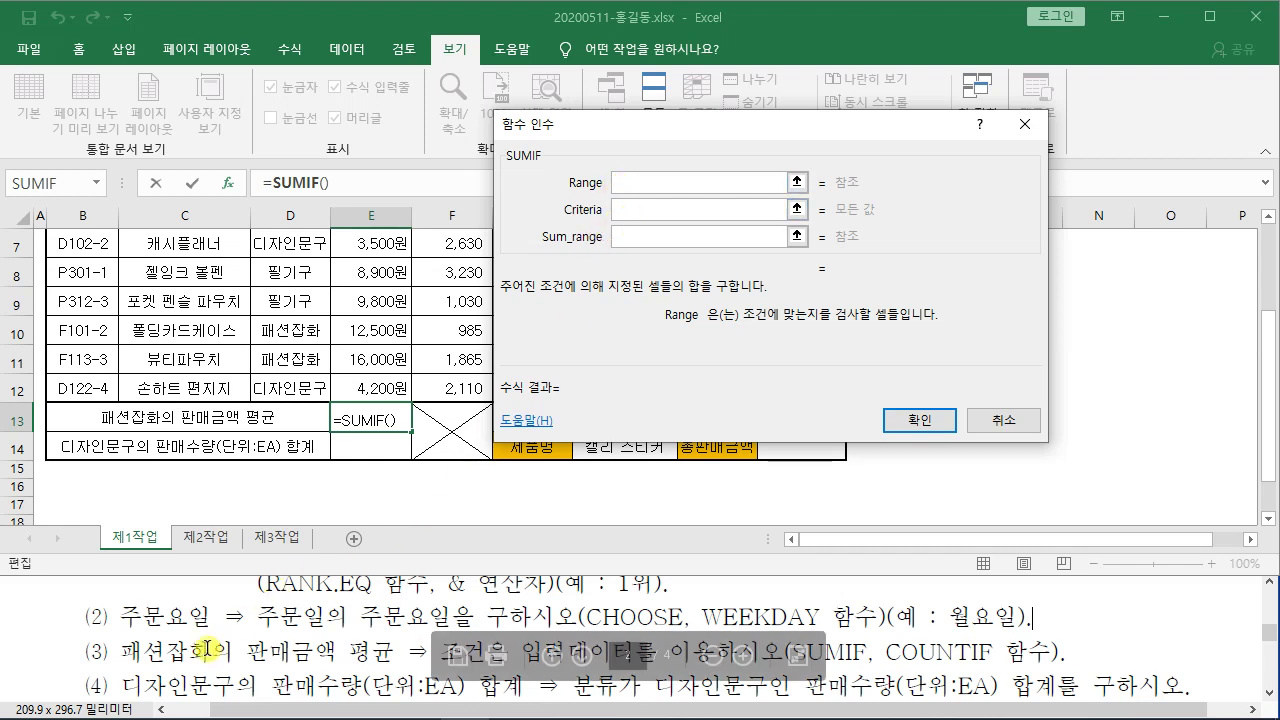
{"action": "scroll", "coordinate": [420, 351], "scroll_direction": "up", "scroll_amount": 1}
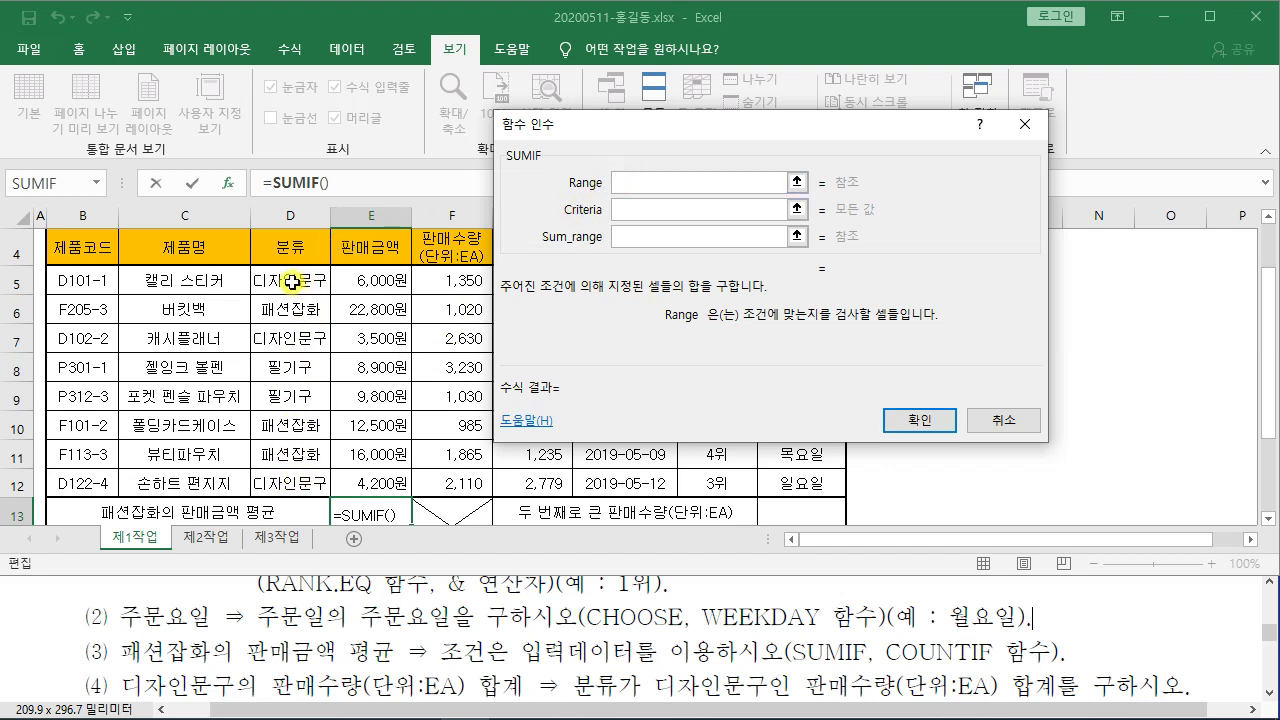
{"action": "left_click_drag", "start_coordinate": [291, 283], "coordinate": [285, 478]}
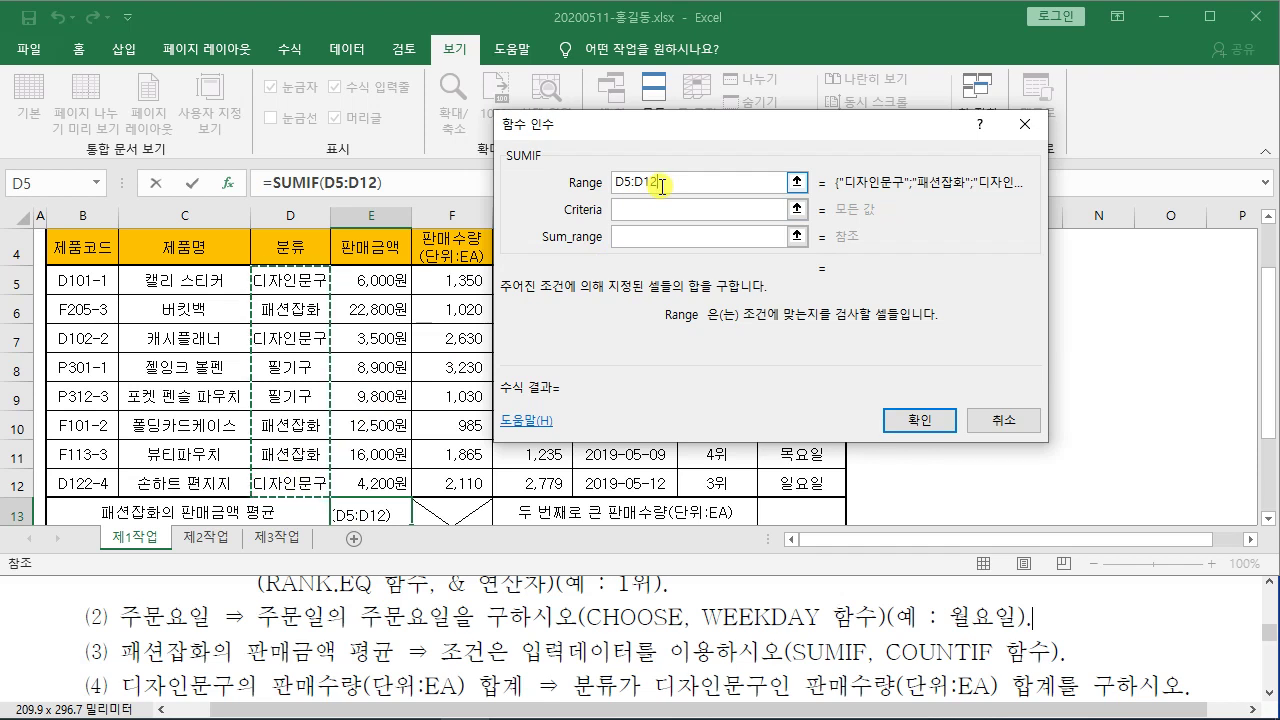
{"action": "left_click", "coordinate": [643, 209]}
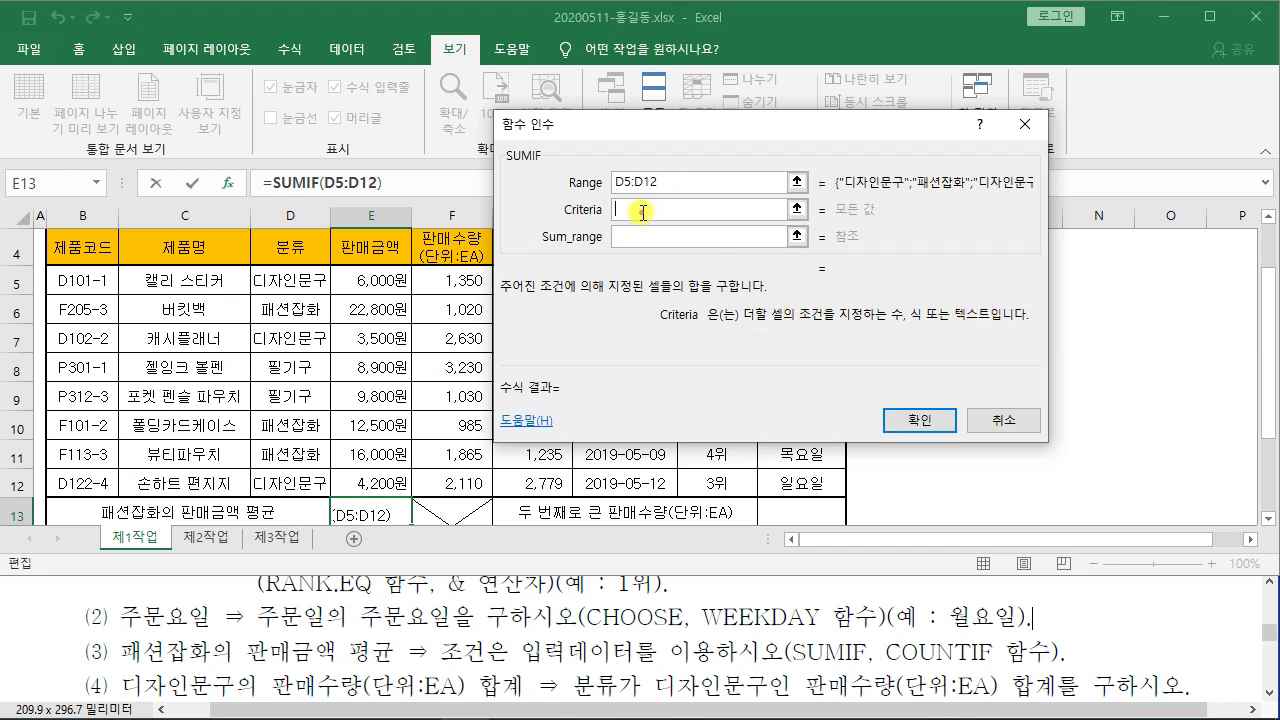
{"action": "left_click_drag", "start_coordinate": [503, 296], "coordinate": [555, 226]}
{"action": "left_click_drag", "start_coordinate": [478, 352], "coordinate": [525, 352]}
{"action": "mouse_move", "coordinate": [537, 430]}
{"action": "left_mouse_down"}
{"action": "mouse_move", "coordinate": [527, 333]}
{"action": "mouse_move", "coordinate": [566, 360]}
{"action": "left_mouse_up"}
{"action": "left_click_drag", "start_coordinate": [541, 376], "coordinate": [591, 389]}
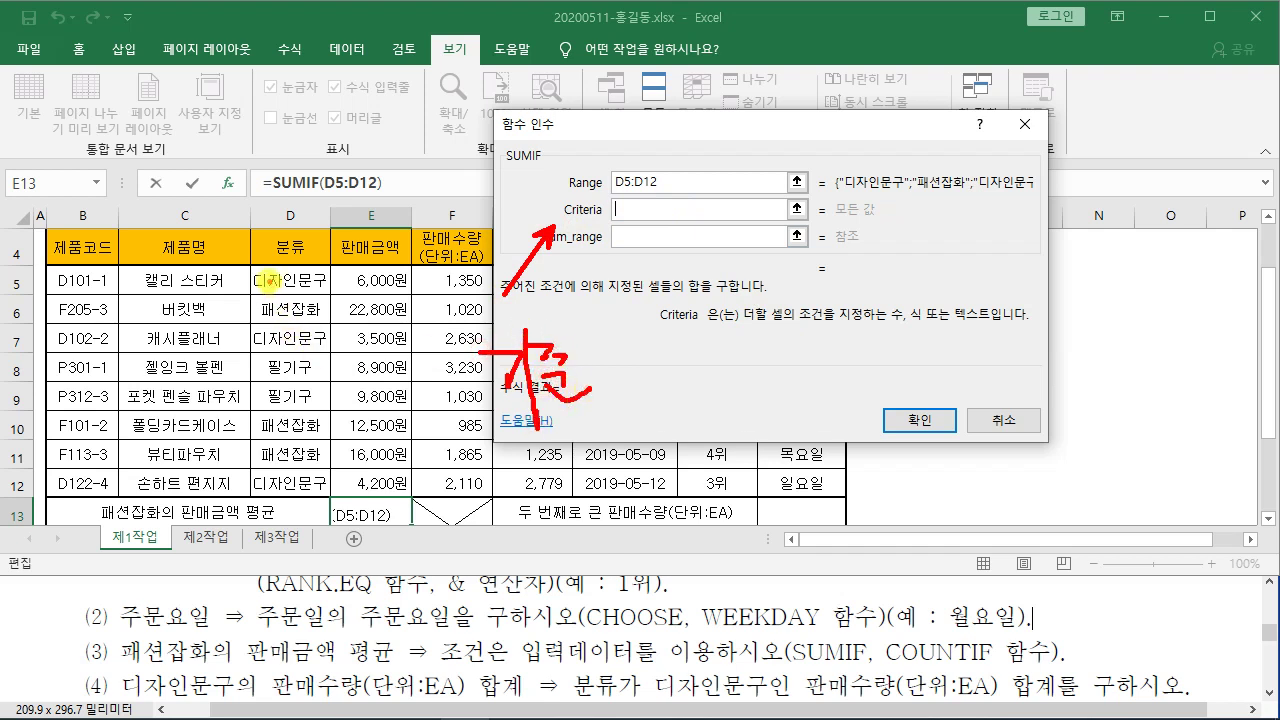
{"action": "mouse_move", "coordinate": [268, 272]}
{"action": "left_mouse_down"}
{"action": "mouse_move", "coordinate": [252, 300]}
{"action": "mouse_move", "coordinate": [326, 495]}
{"action": "mouse_move", "coordinate": [300, 264]}
{"action": "mouse_move", "coordinate": [252, 266]}
{"action": "left_mouse_up"}
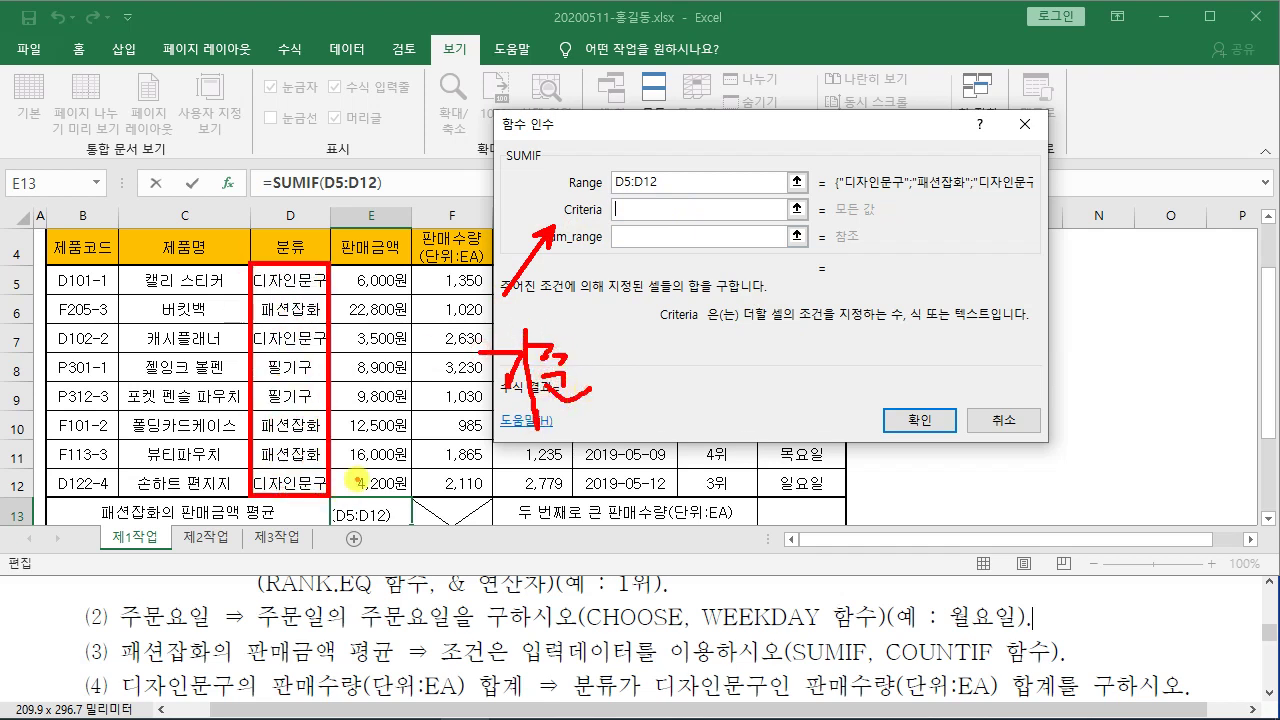
{"action": "mouse_move", "coordinate": [370, 412]}
{"action": "left_mouse_down"}
{"action": "mouse_move", "coordinate": [378, 438]}
{"action": "mouse_move", "coordinate": [400, 412]}
{"action": "mouse_move", "coordinate": [408, 430]}
{"action": "mouse_move", "coordinate": [440, 433]}
{"action": "left_mouse_up"}
{"action": "left_click_drag", "start_coordinate": [445, 446], "coordinate": [374, 451]}
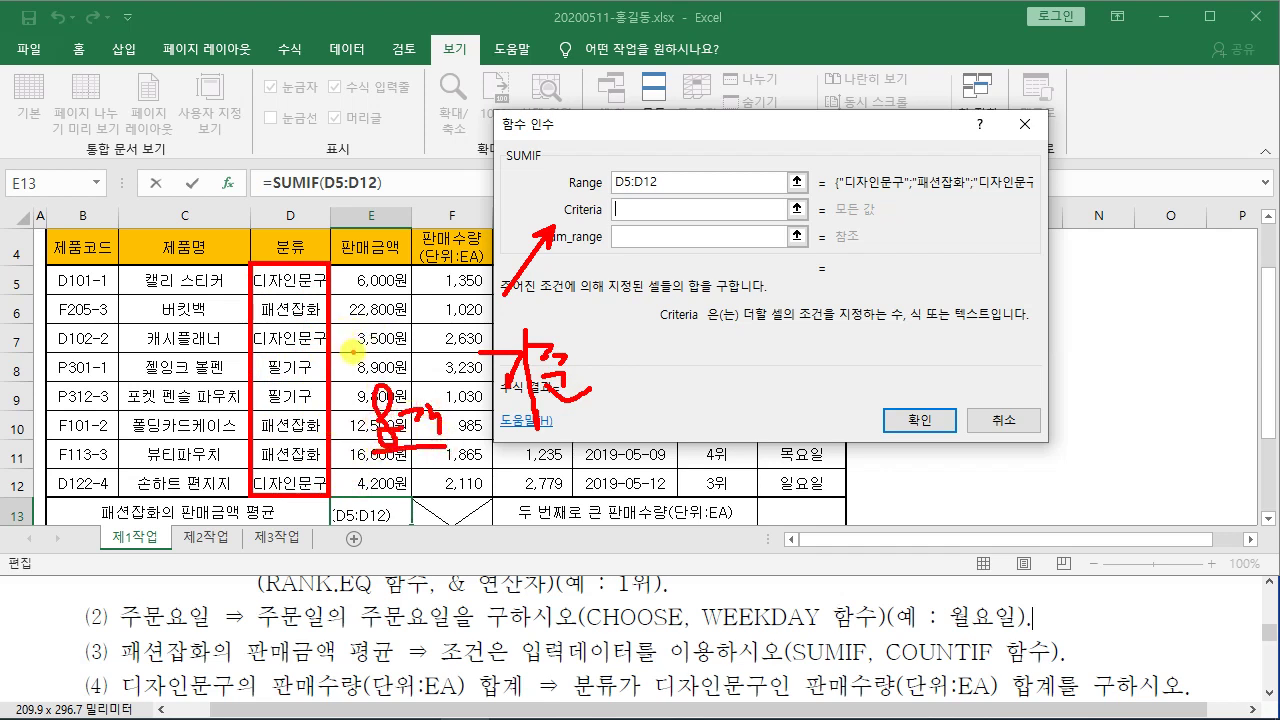
{"action": "left_click_drag", "start_coordinate": [138, 663], "coordinate": [210, 656]}
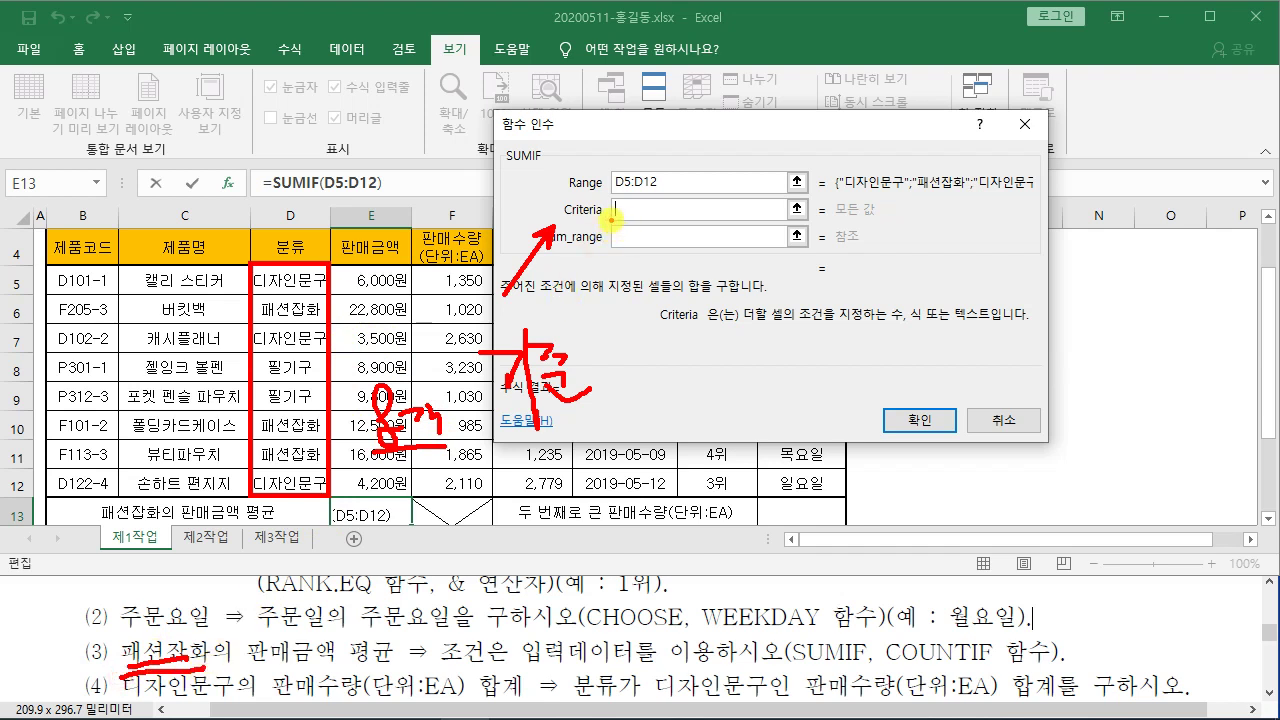
{"action": "mouse_move", "coordinate": [611, 220]}
{"action": "left_mouse_down"}
{"action": "mouse_move", "coordinate": [705, 224]}
{"action": "mouse_move", "coordinate": [766, 158]}
{"action": "left_mouse_up"}
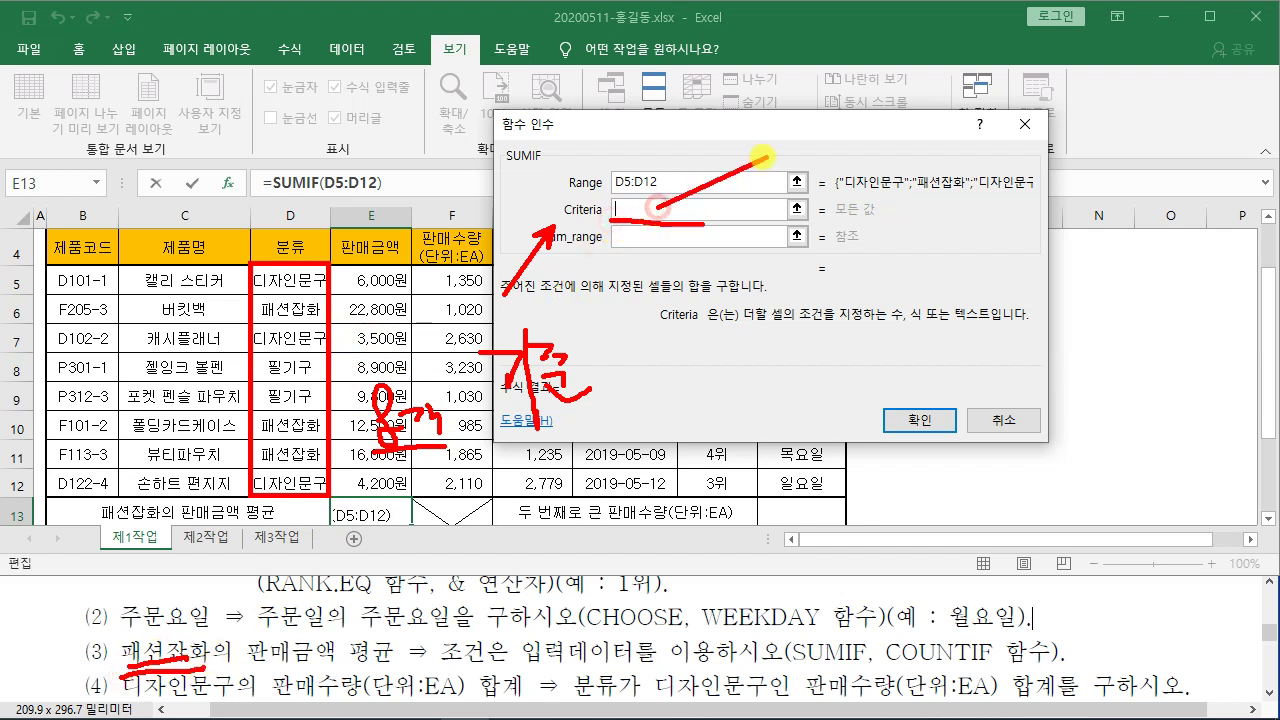
{"action": "mouse_move", "coordinate": [788, 107]}
{"action": "left_mouse_down"}
{"action": "mouse_move", "coordinate": [830, 104]}
{"action": "mouse_move", "coordinate": [818, 120]}
{"action": "left_mouse_up"}
{"action": "left_click_drag", "start_coordinate": [830, 106], "coordinate": [858, 126]}
{"action": "mouse_move", "coordinate": [864, 98]}
{"action": "left_mouse_down"}
{"action": "mouse_move", "coordinate": [873, 151]}
{"action": "mouse_move", "coordinate": [886, 109]}
{"action": "mouse_move", "coordinate": [943, 109]}
{"action": "mouse_move", "coordinate": [954, 143]}
{"action": "left_mouse_up"}
{"action": "left_click_drag", "start_coordinate": [964, 124], "coordinate": [966, 142]}
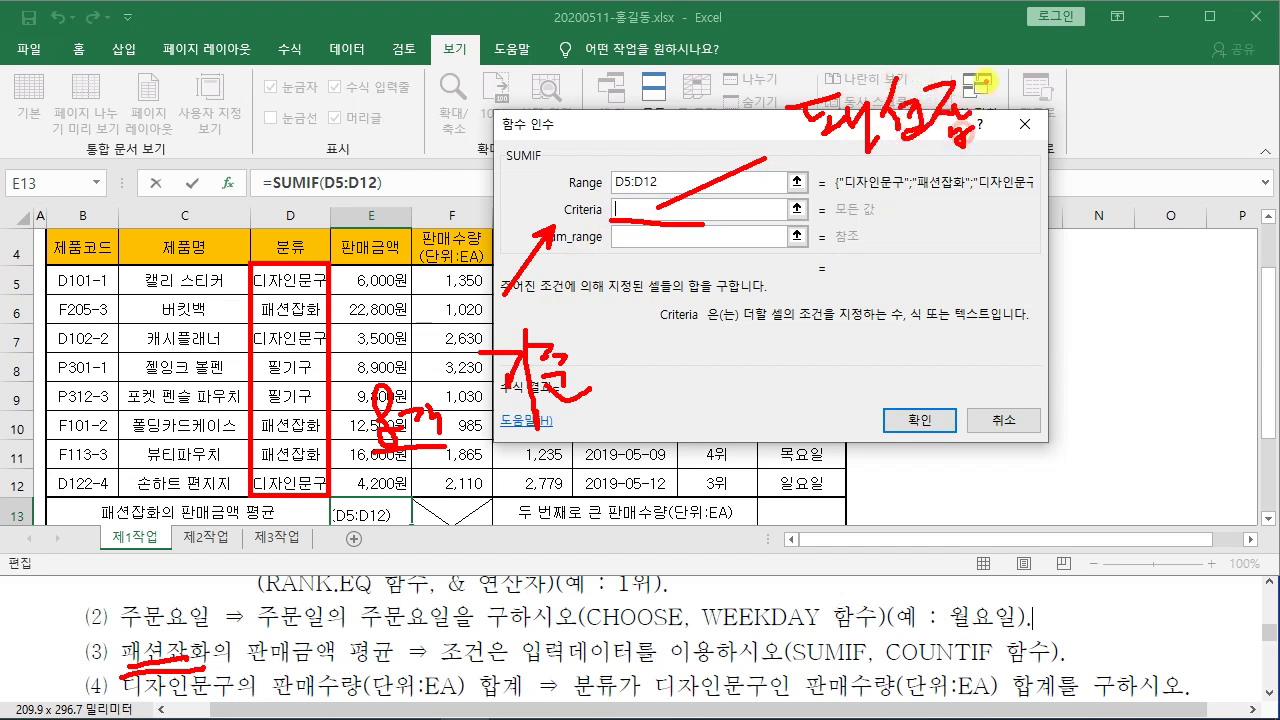
{"action": "left_click_drag", "start_coordinate": [983, 84], "coordinate": [990, 92]}
{"action": "mouse_move", "coordinate": [976, 102]}
{"action": "left_mouse_down"}
{"action": "mouse_move", "coordinate": [996, 98]}
{"action": "mouse_move", "coordinate": [990, 114]}
{"action": "left_mouse_up"}
{"action": "left_click_drag", "start_coordinate": [980, 122], "coordinate": [1006, 116]}
{"action": "left_click_drag", "start_coordinate": [1008, 102], "coordinate": [1020, 122]}
{"action": "left_click_drag", "start_coordinate": [870, 143], "coordinate": [1018, 140]}
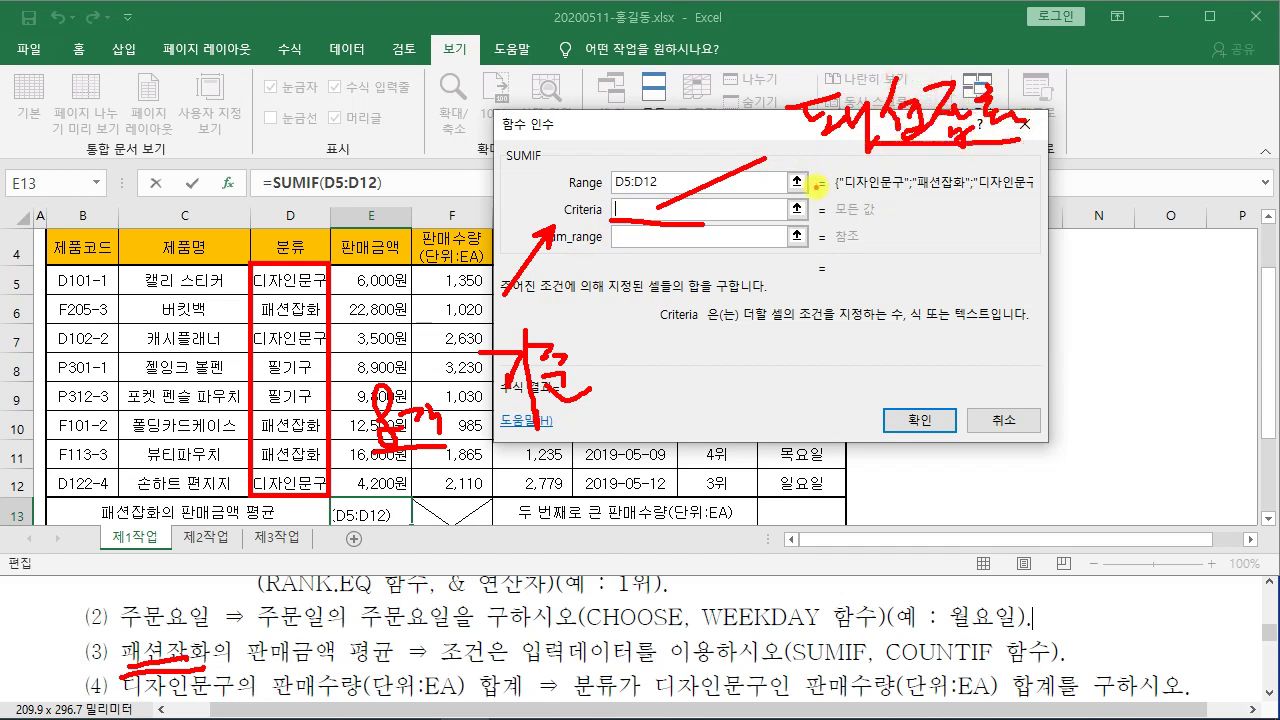
{"action": "key", "text": "Escape"}
Step: Set SUMIF's Criteria to D6, the first 패션잡화 cell in the 분류 column, after trying the other 패션잡화 cells
{"action": "left_click", "coordinate": [624, 210]}
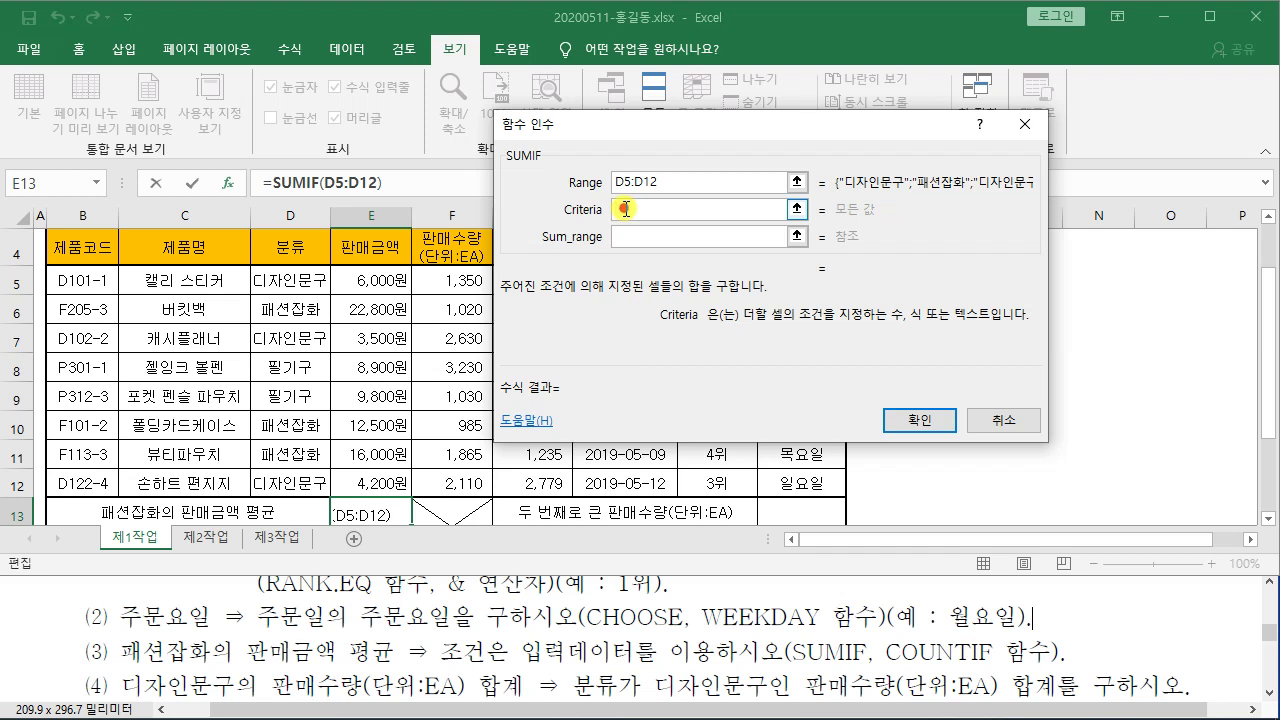
{"action": "left_click", "coordinate": [285, 311]}
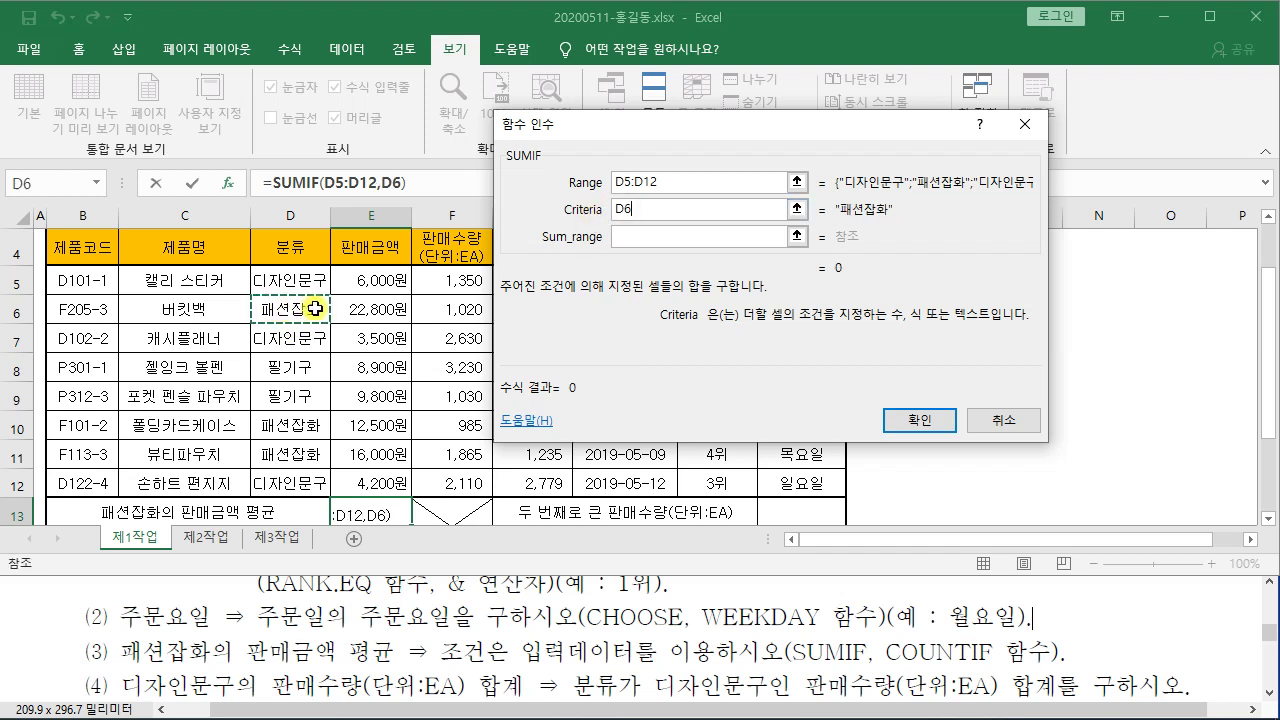
{"action": "left_click", "coordinate": [298, 426]}
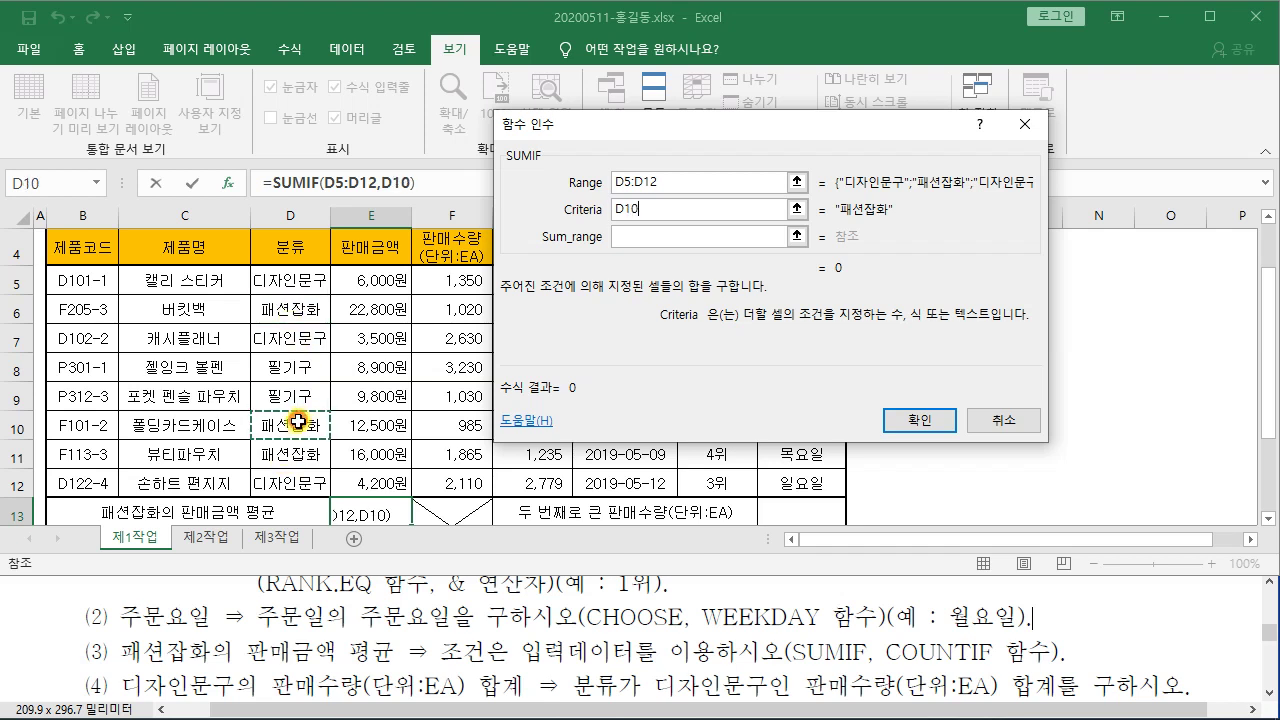
{"action": "left_click", "coordinate": [290, 455]}
{"action": "left_click", "coordinate": [300, 316]}
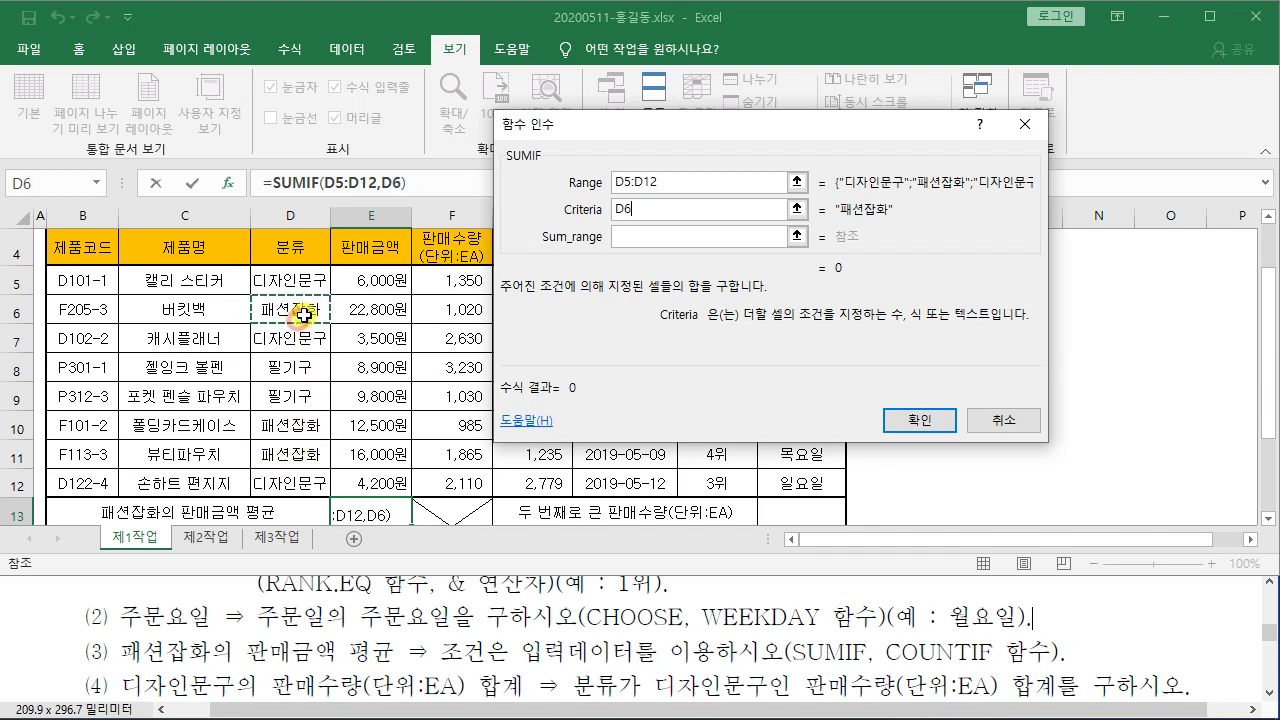
Step: Set SUMIF's Sum_range to the 판매금액 cells E5:E12, moving the arguments dialog clear of the data
{"action": "left_click", "coordinate": [625, 239]}
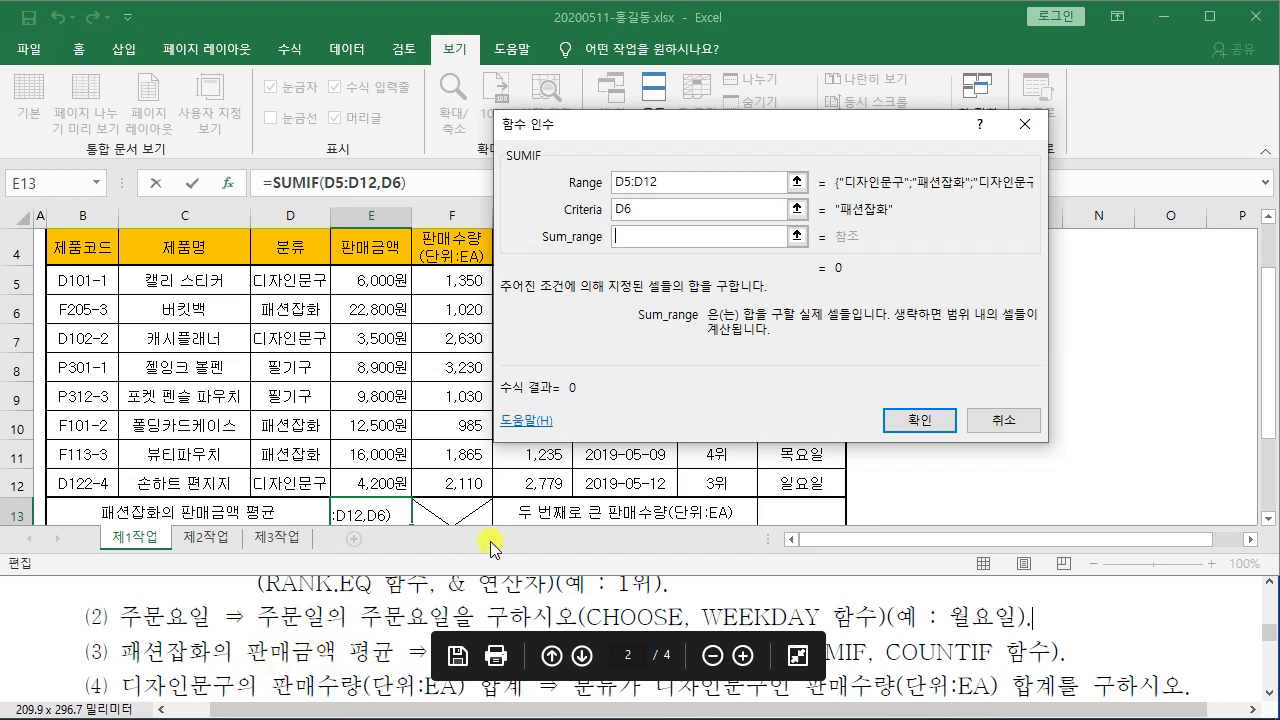
{"action": "left_click_drag", "start_coordinate": [585, 126], "coordinate": [643, 128]}
{"action": "left_click", "coordinate": [372, 281]}
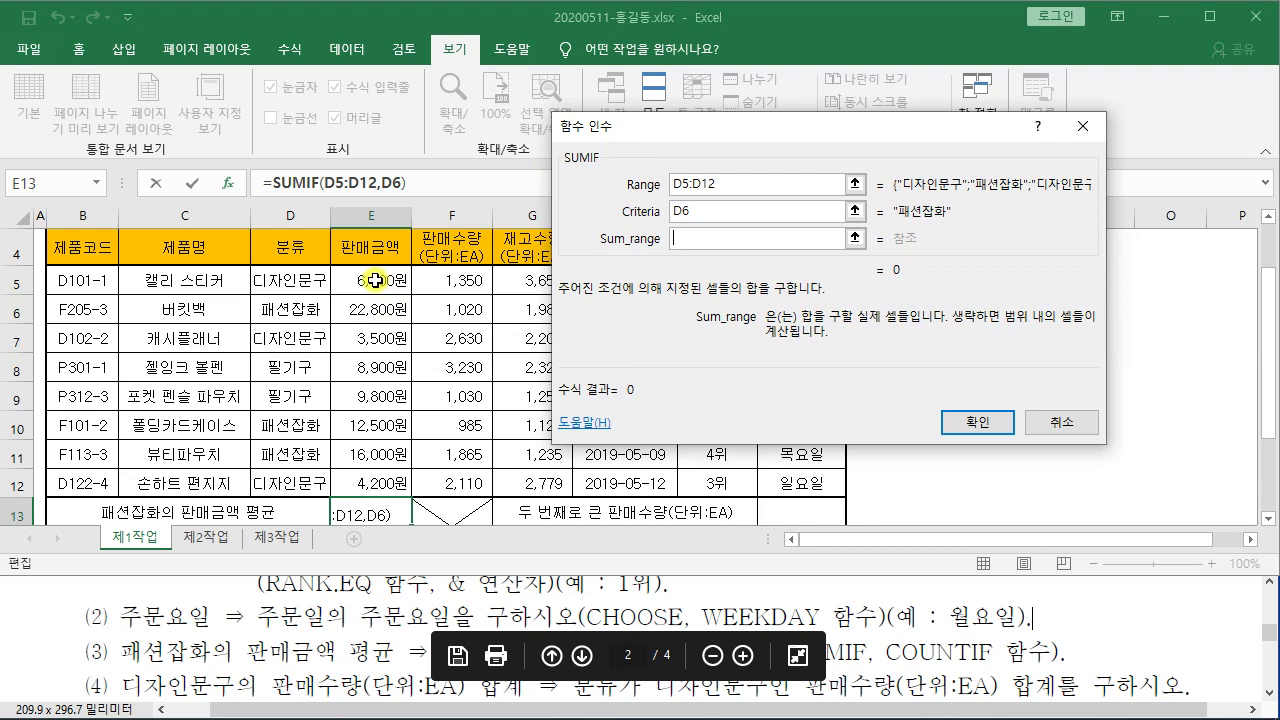
{"action": "left_click_drag", "start_coordinate": [374, 281], "coordinate": [382, 476]}
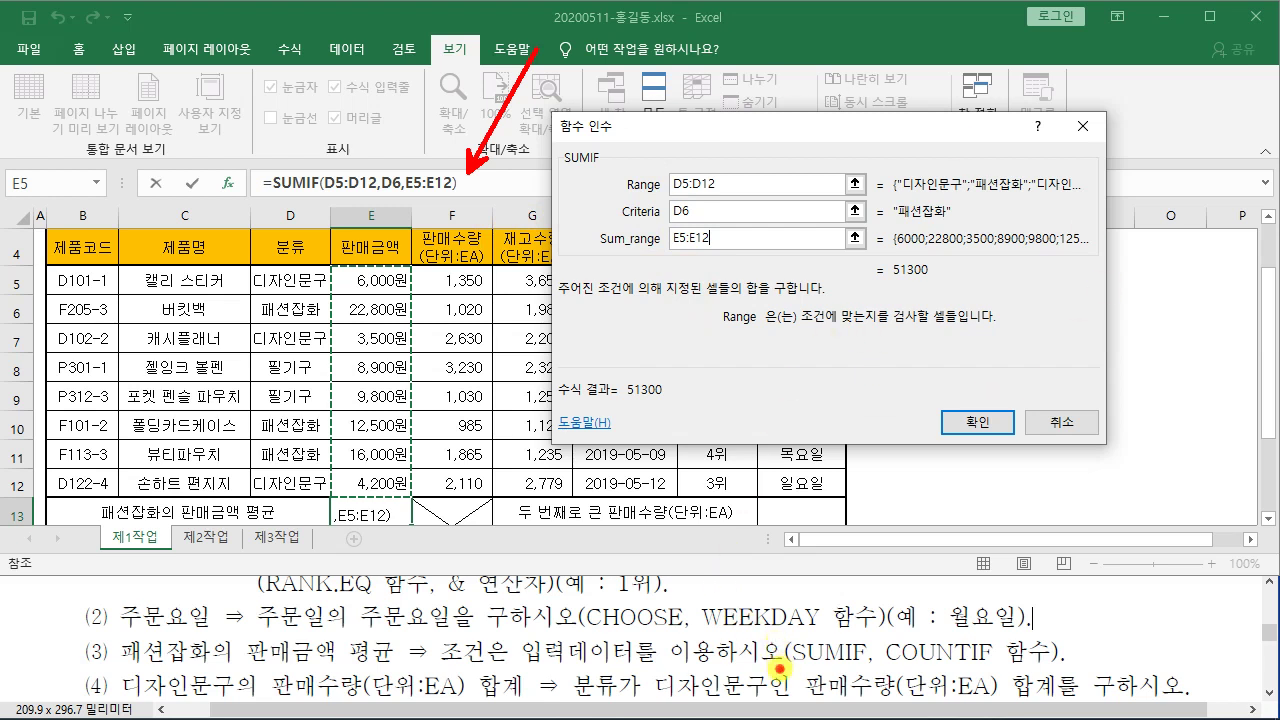
Step: Append a division by COUNTIF after the SUMIF expression in E13's formula, bringing up COUNTIF's arguments clear of the data
{"action": "left_click_drag", "start_coordinate": [780, 665], "coordinate": [1000, 660]}
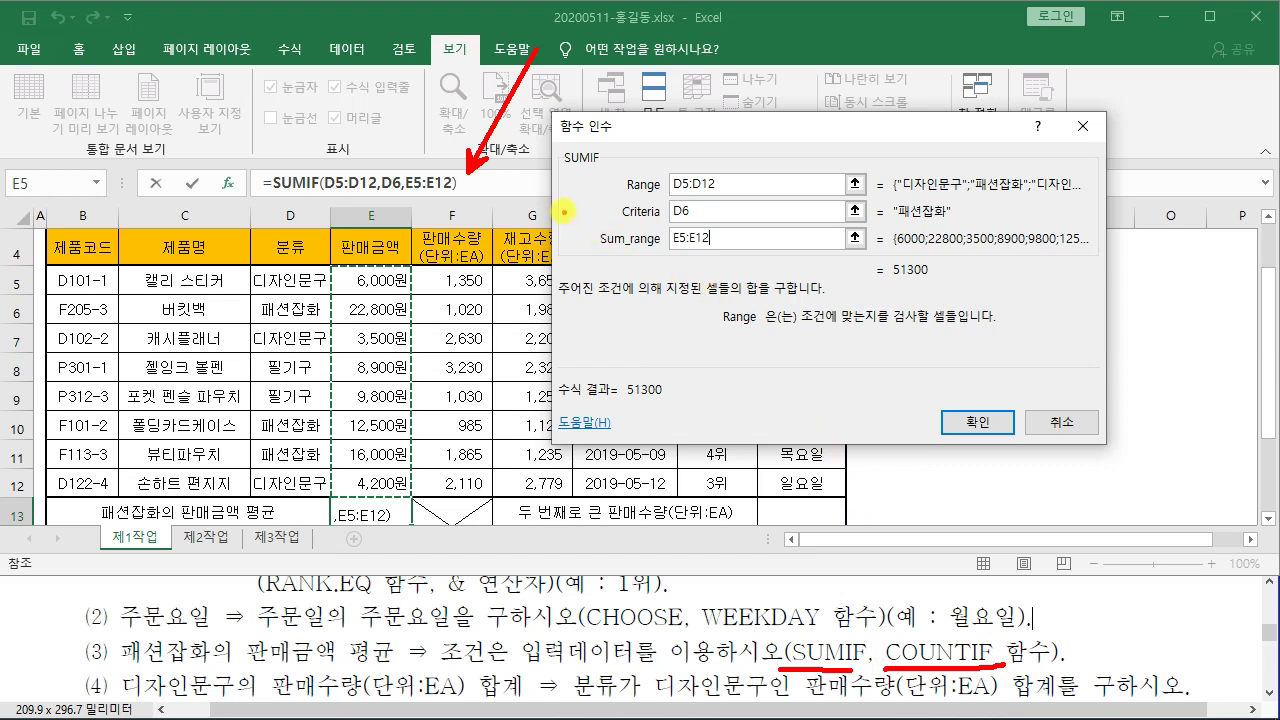
{"action": "left_click_drag", "start_coordinate": [461, 175], "coordinate": [460, 193]}
{"action": "key", "text": "Escape"}
{"action": "left_click", "coordinate": [463, 180]}
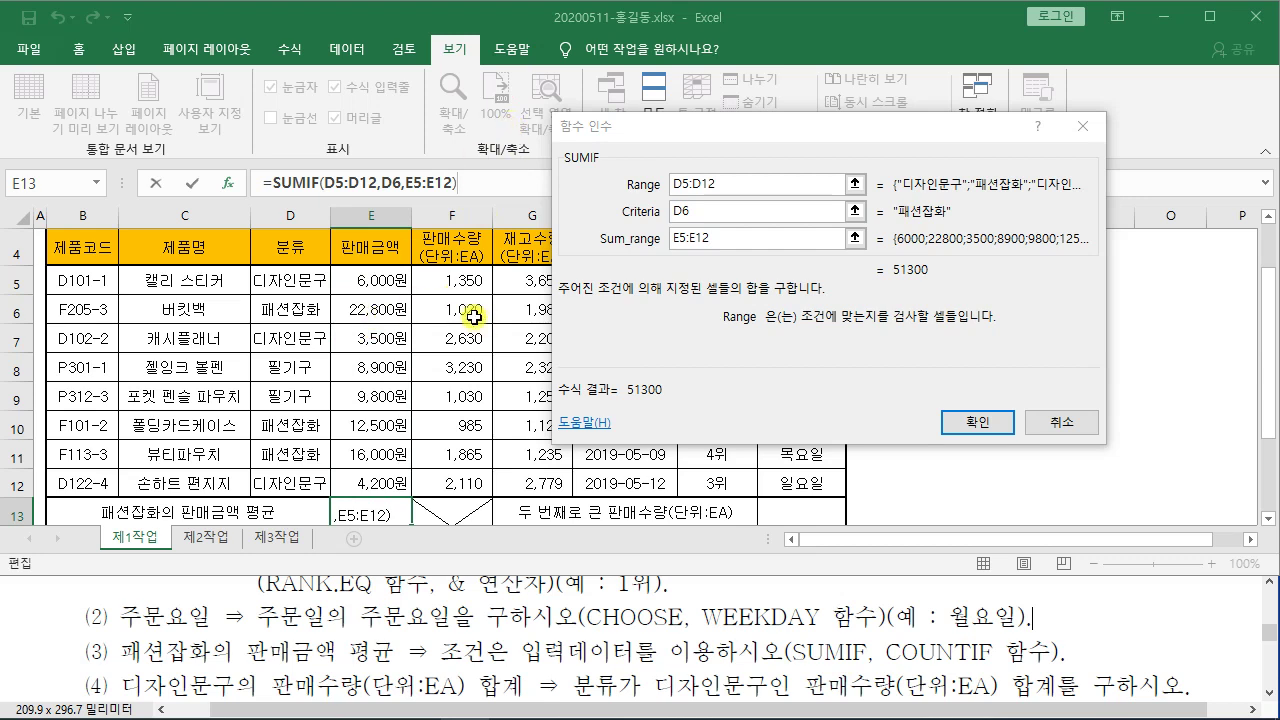
{"action": "type", "text": "/"}
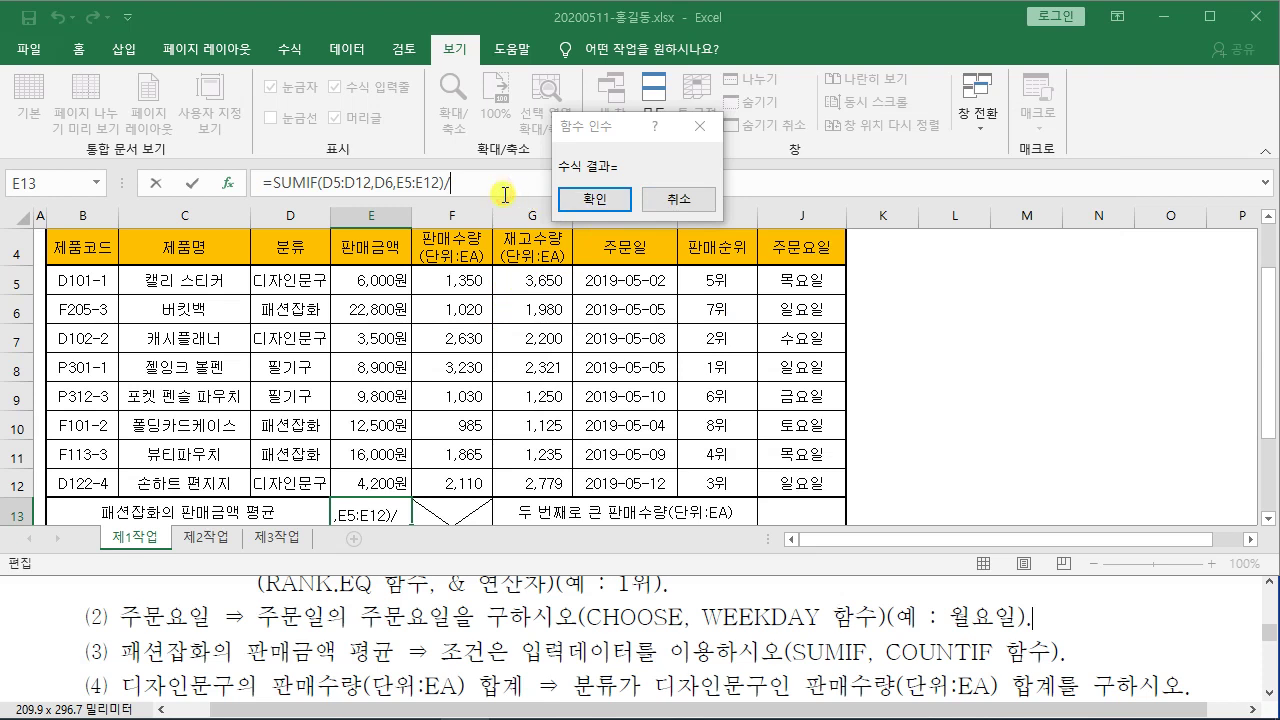
{"action": "type", "text": "COUN"}
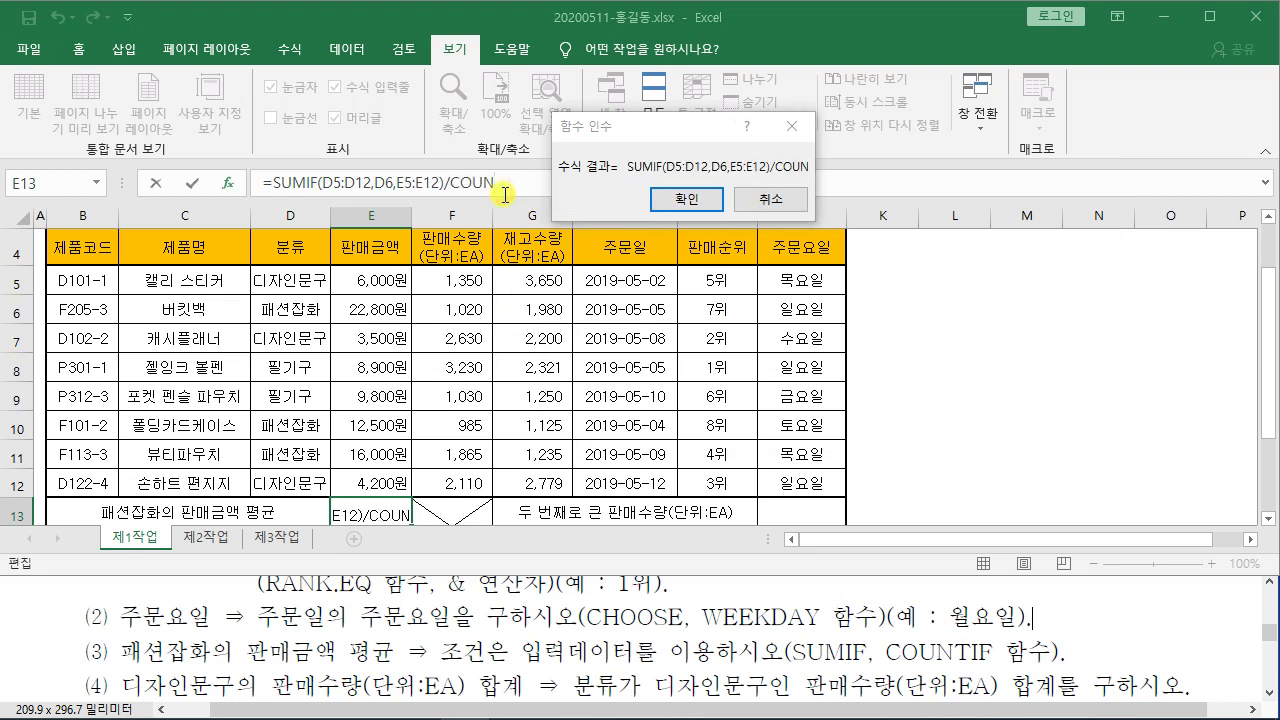
{"action": "type", "text": "TIF"}
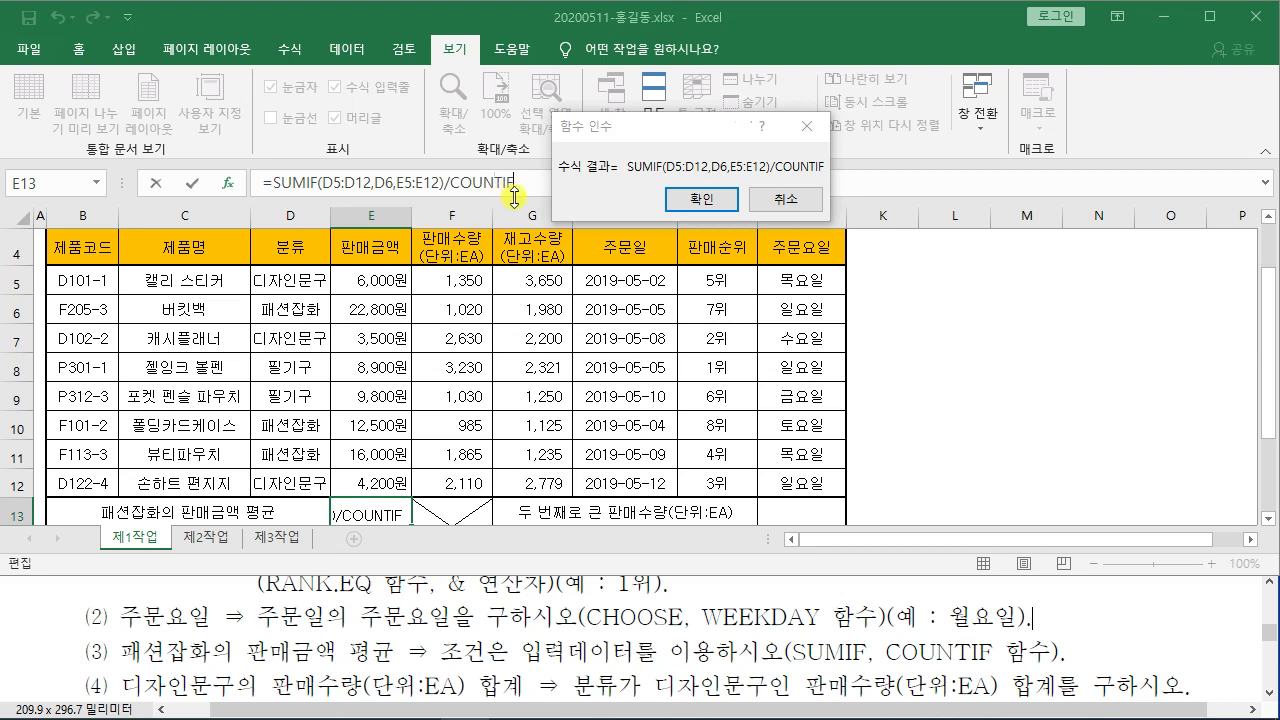
{"action": "type", "text": "("}
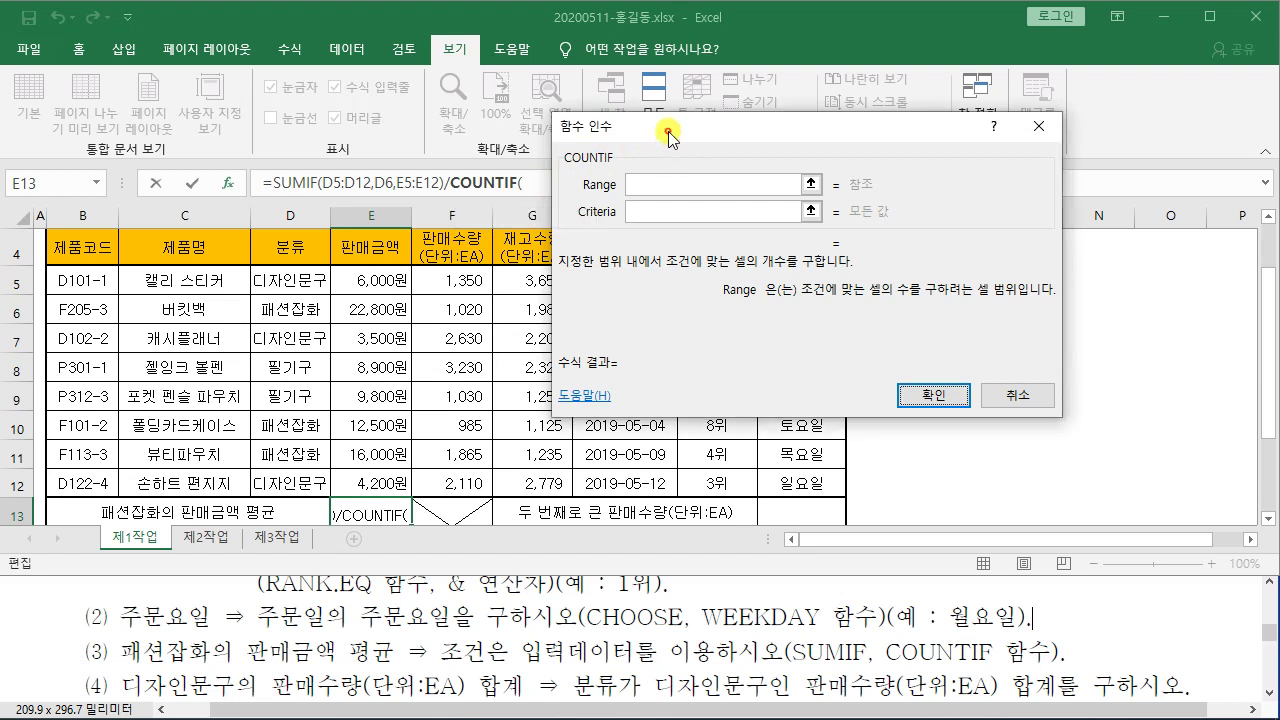
{"action": "left_click_drag", "start_coordinate": [663, 128], "coordinate": [665, 147]}
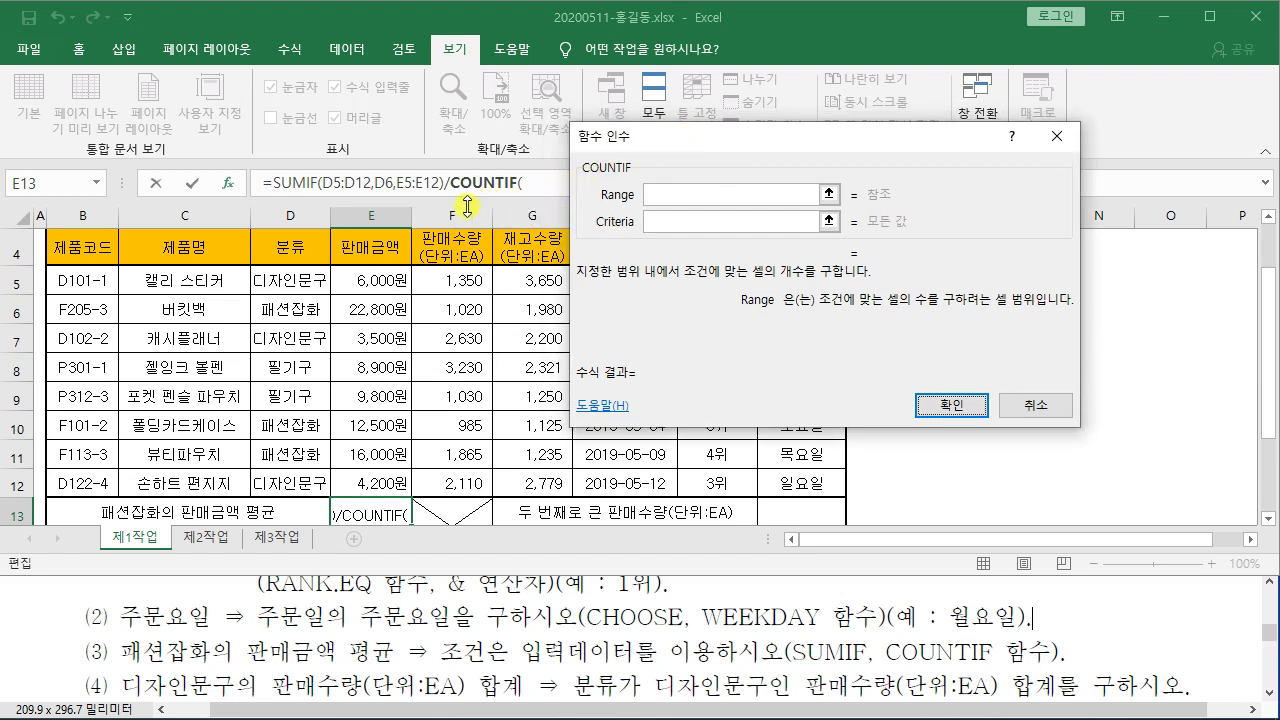
Step: Set COUNTIF's Range to D5:D12 and Criteria to D6, the first 패션잡화 cell, and accept the formula
{"action": "left_click_drag", "start_coordinate": [436, 204], "coordinate": [521, 203]}
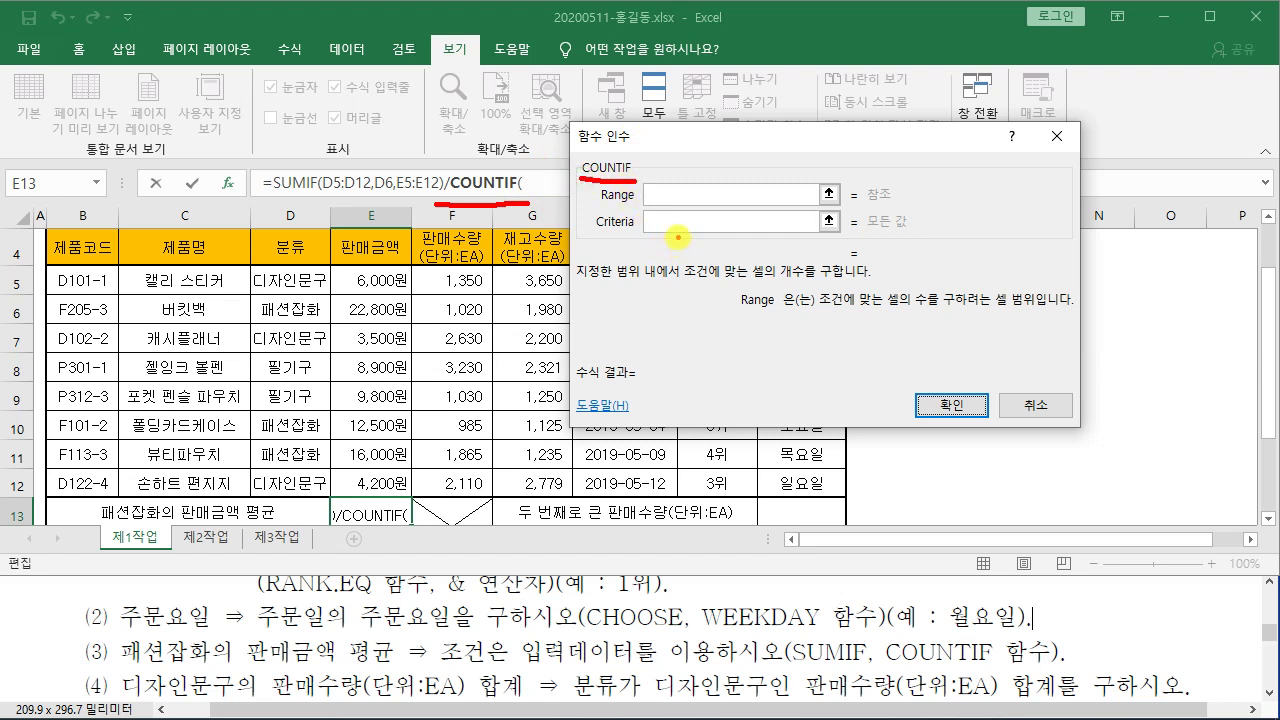
{"action": "key", "text": "Escape"}
{"action": "left_click", "coordinate": [660, 196]}
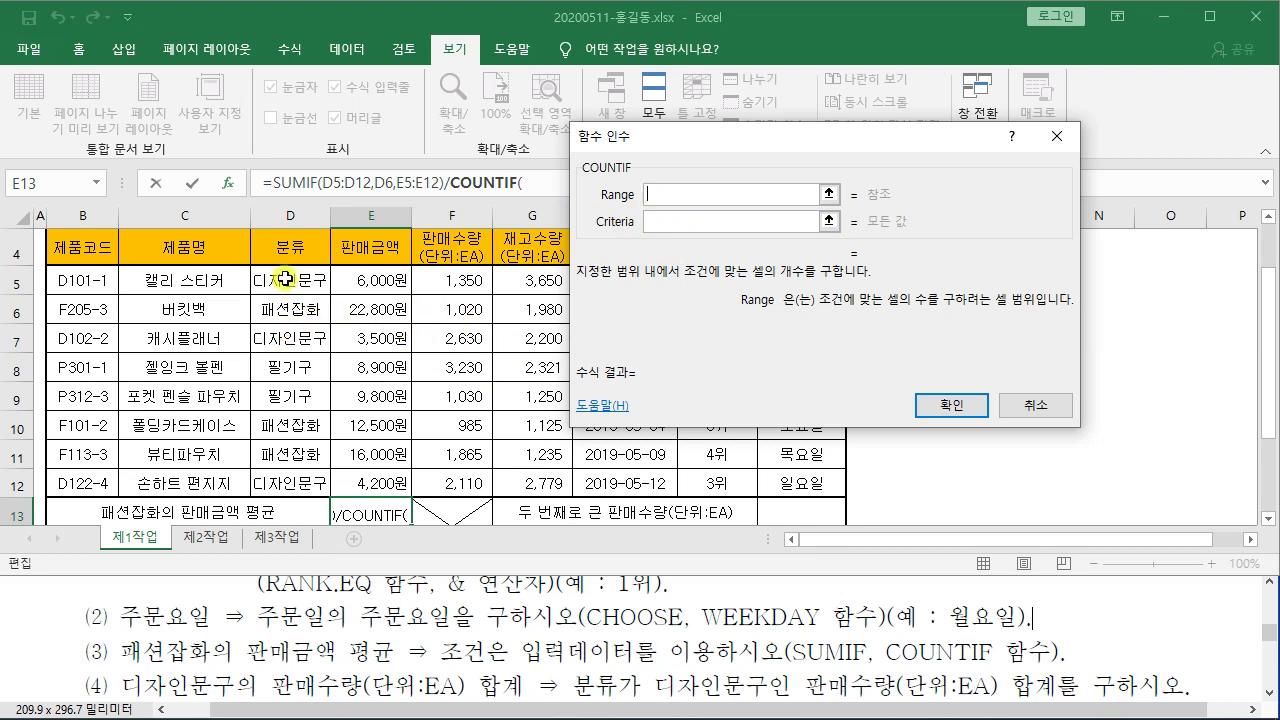
{"action": "left_click_drag", "start_coordinate": [285, 279], "coordinate": [286, 484]}
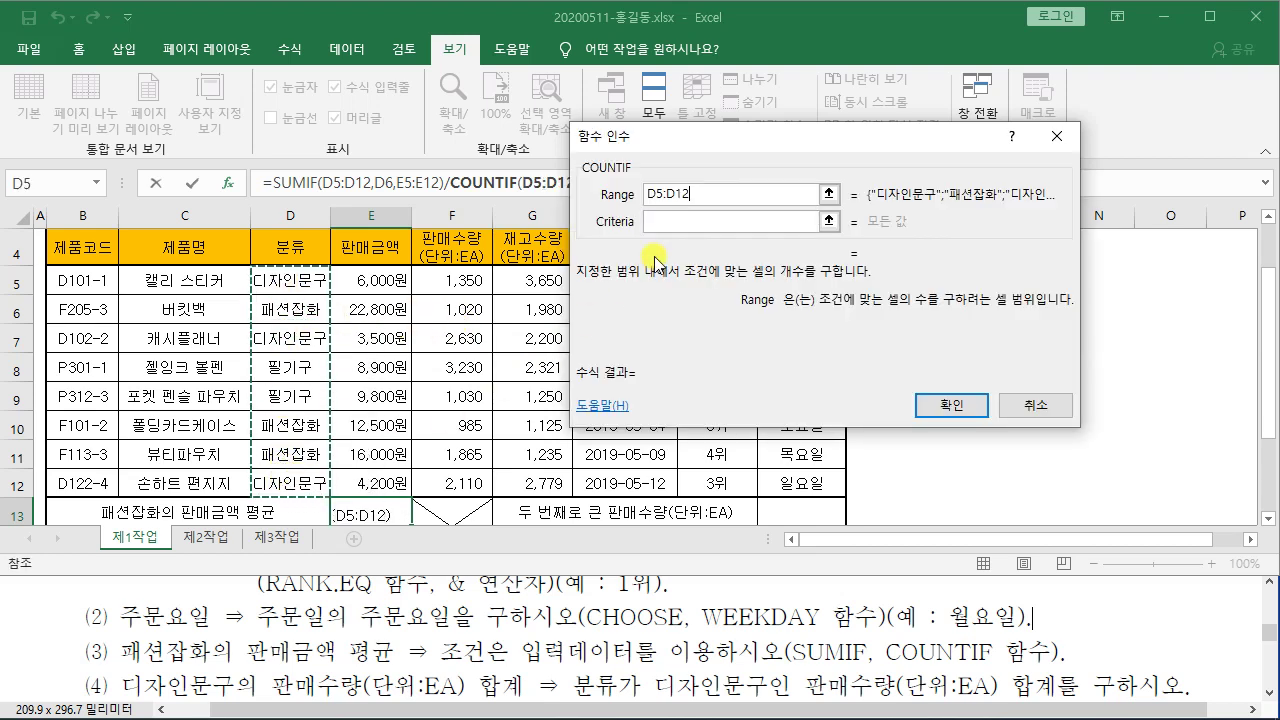
{"action": "left_click", "coordinate": [665, 220]}
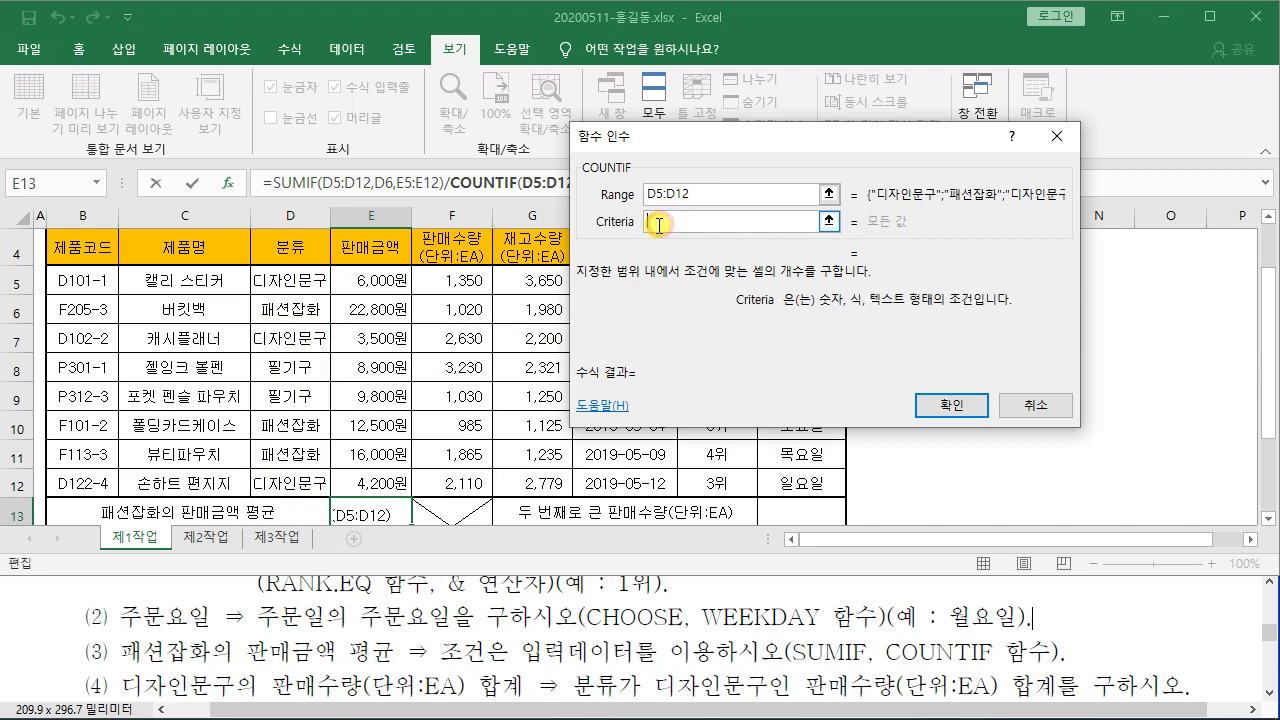
{"action": "left_click", "coordinate": [311, 310]}
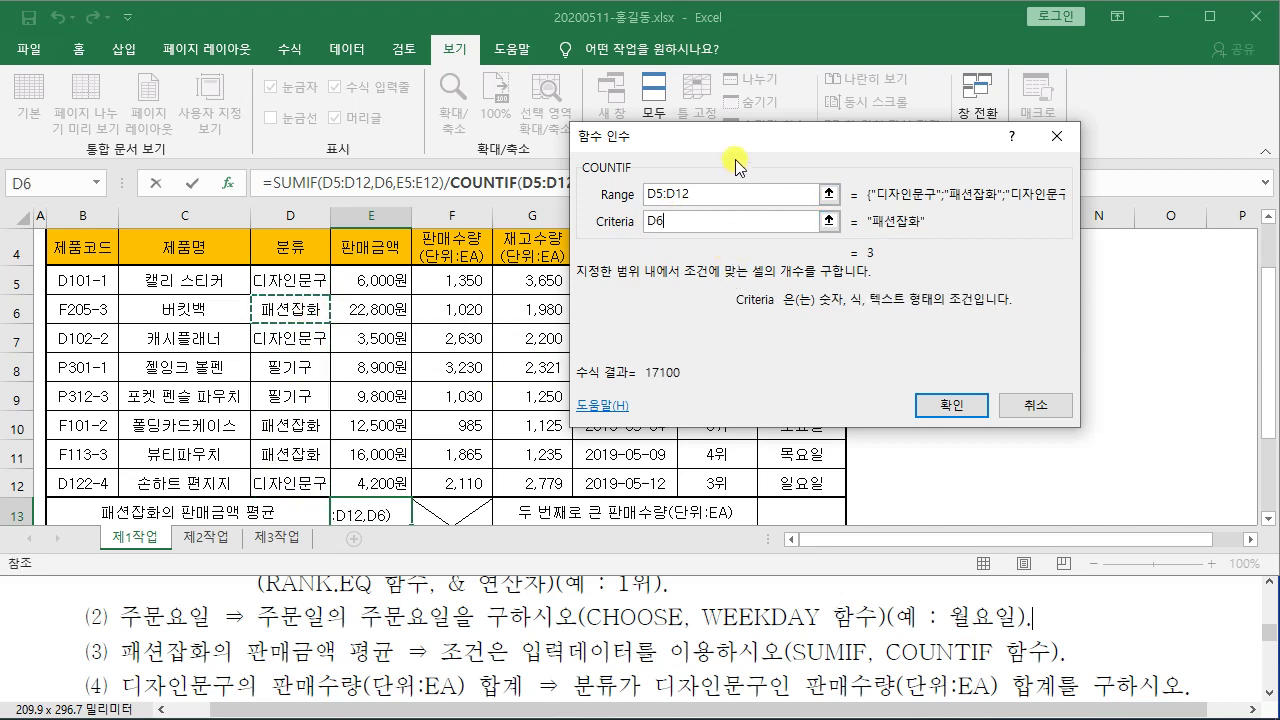
{"action": "left_click_drag", "start_coordinate": [725, 160], "coordinate": [814, 136]}
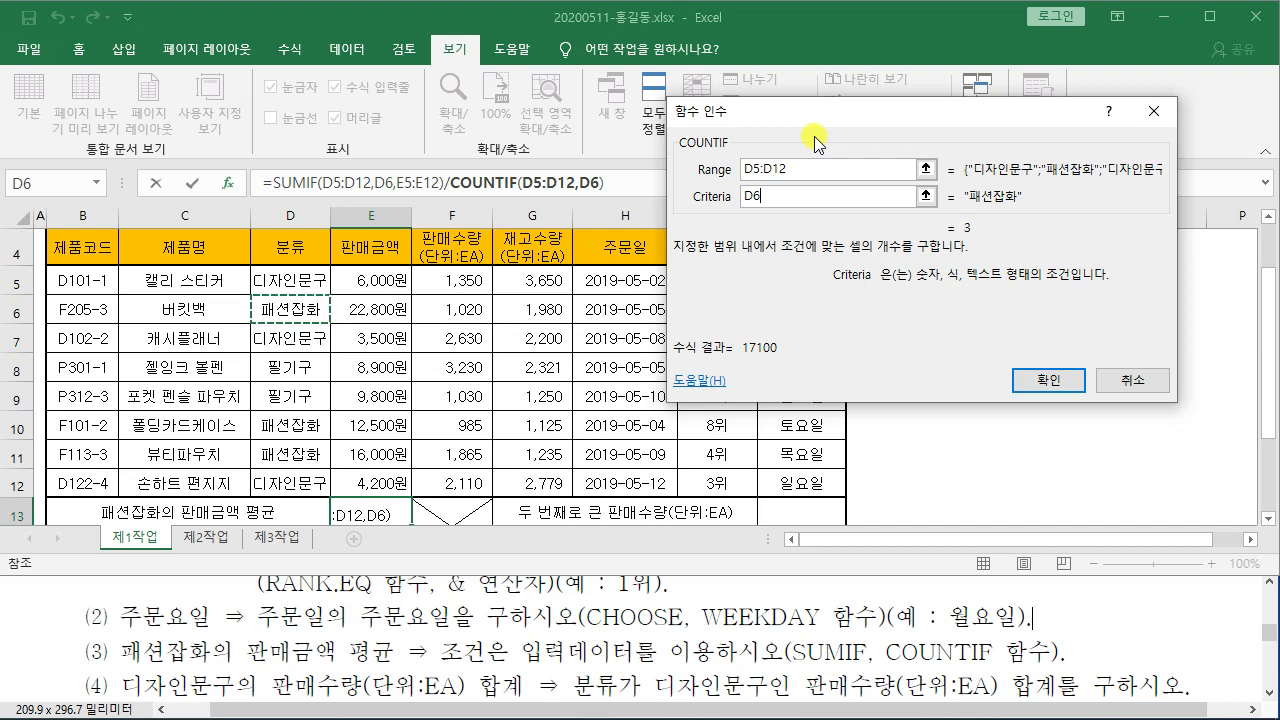
{"action": "left_click", "coordinate": [1064, 383]}
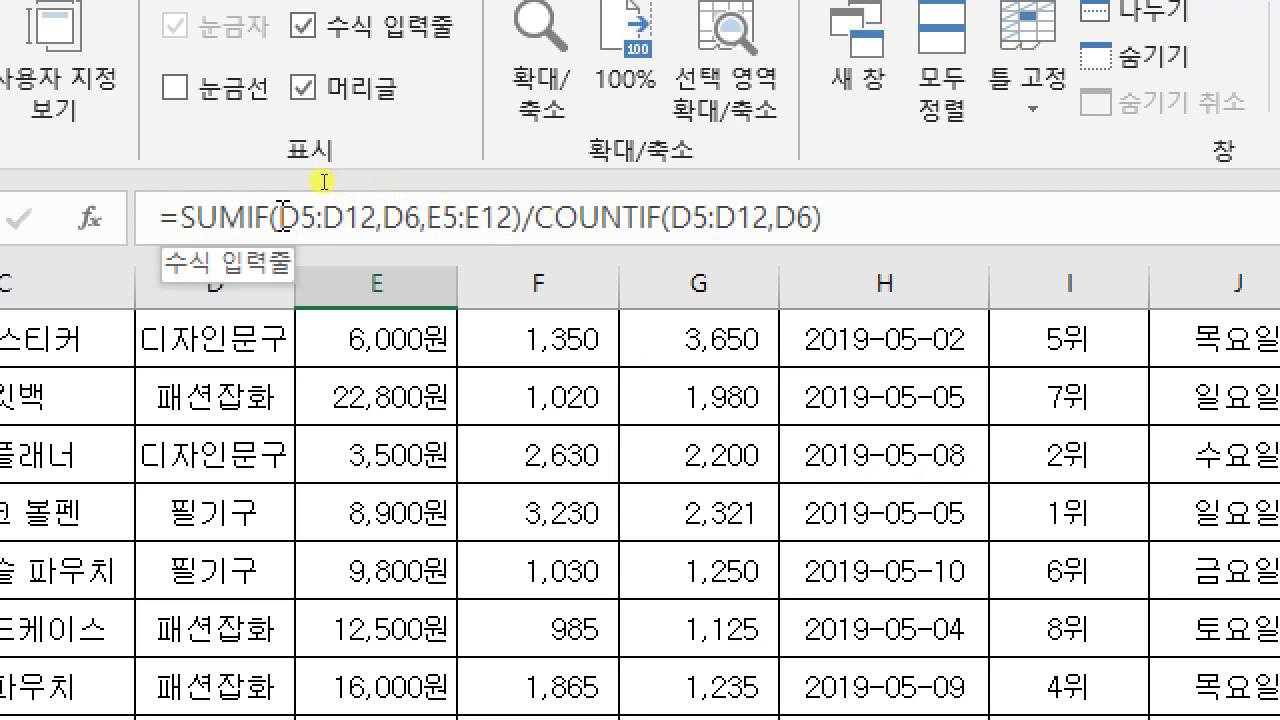
Step: Check the SUMIF and COUNTIF arguments in E13's formula, then leave the cell
{"action": "left_click_drag", "start_coordinate": [280, 217], "coordinate": [420, 217]}
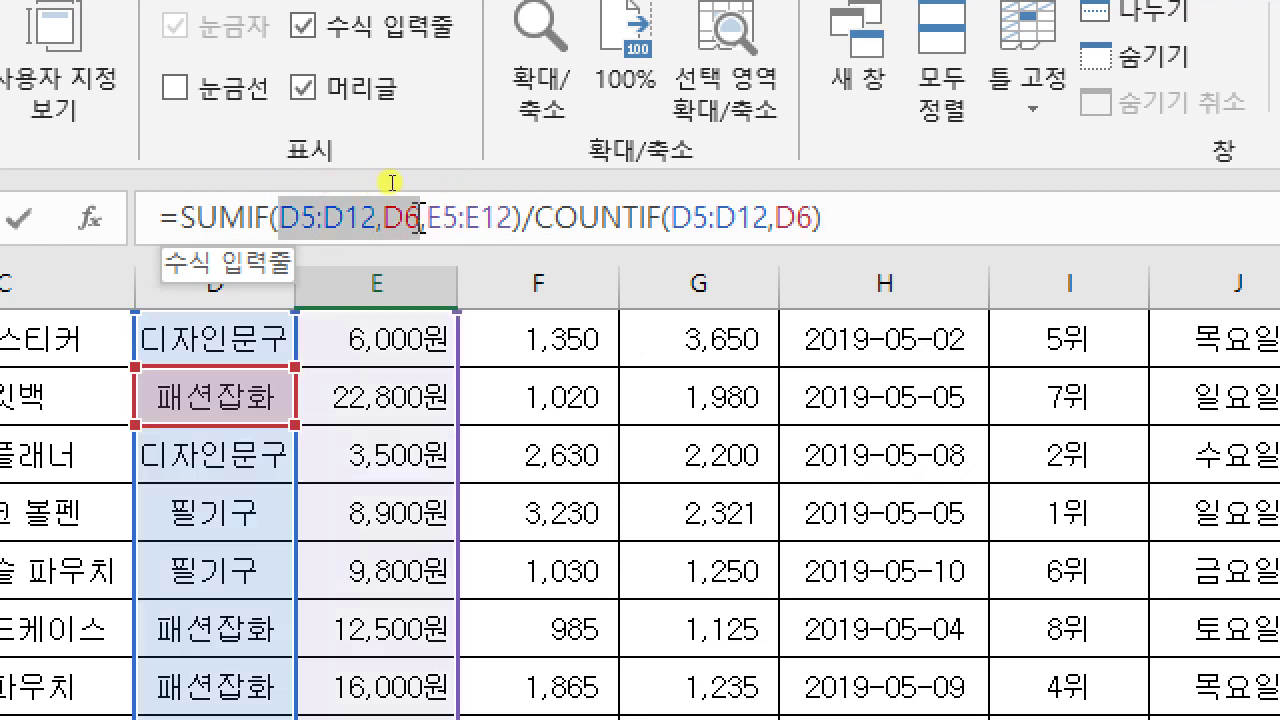
{"action": "left_click", "coordinate": [760, 215]}
{"action": "left_click", "coordinate": [842, 218]}
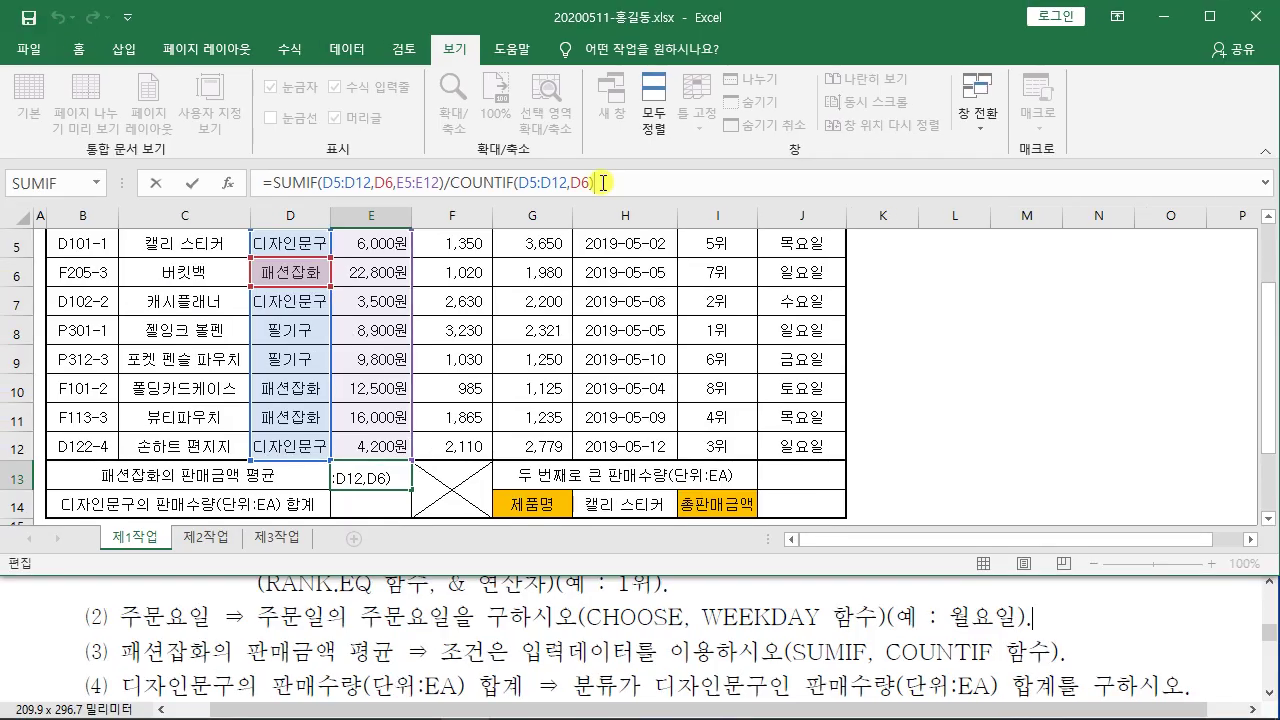
{"action": "left_click", "coordinate": [942, 425]}
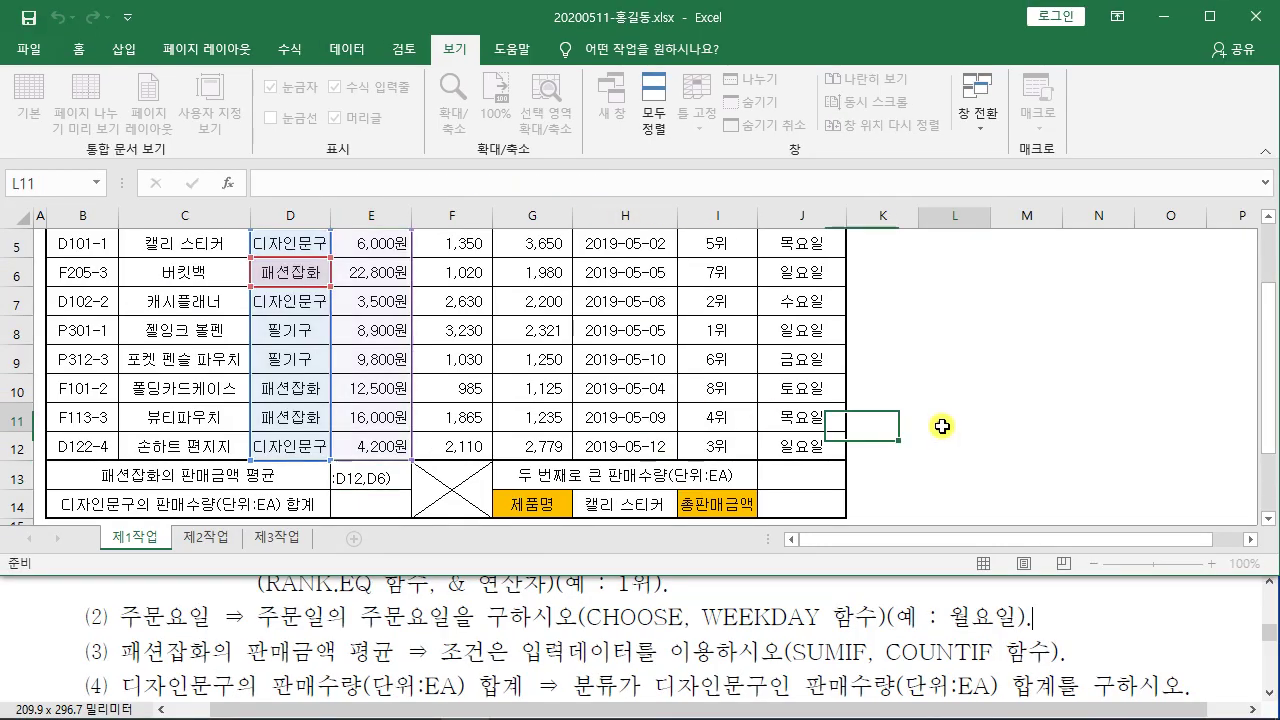
Step: Read item (4) of the PDF instructions on the 디자인문구 판매수량 합계, and return to the worksheet
{"action": "left_click", "coordinate": [895, 600]}
{"action": "scroll", "coordinate": [895, 600], "scroll_direction": "down", "scroll_amount": 2}
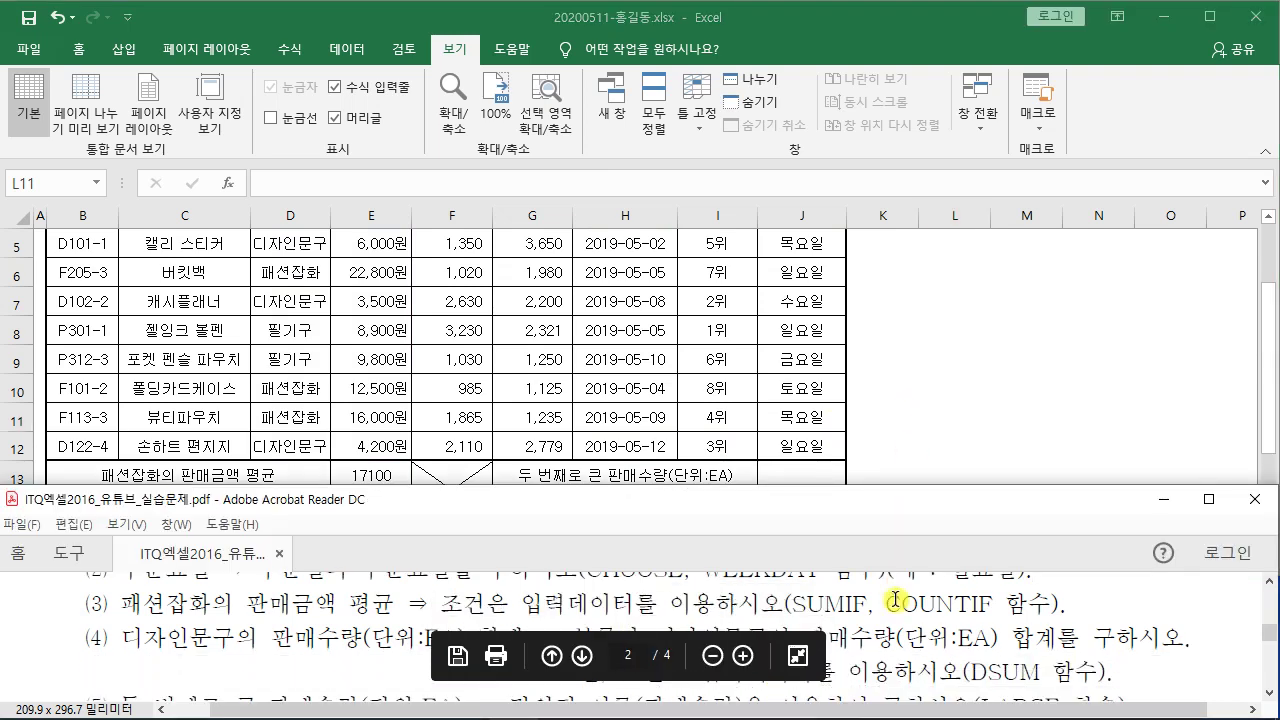
{"action": "left_click", "coordinate": [955, 410]}
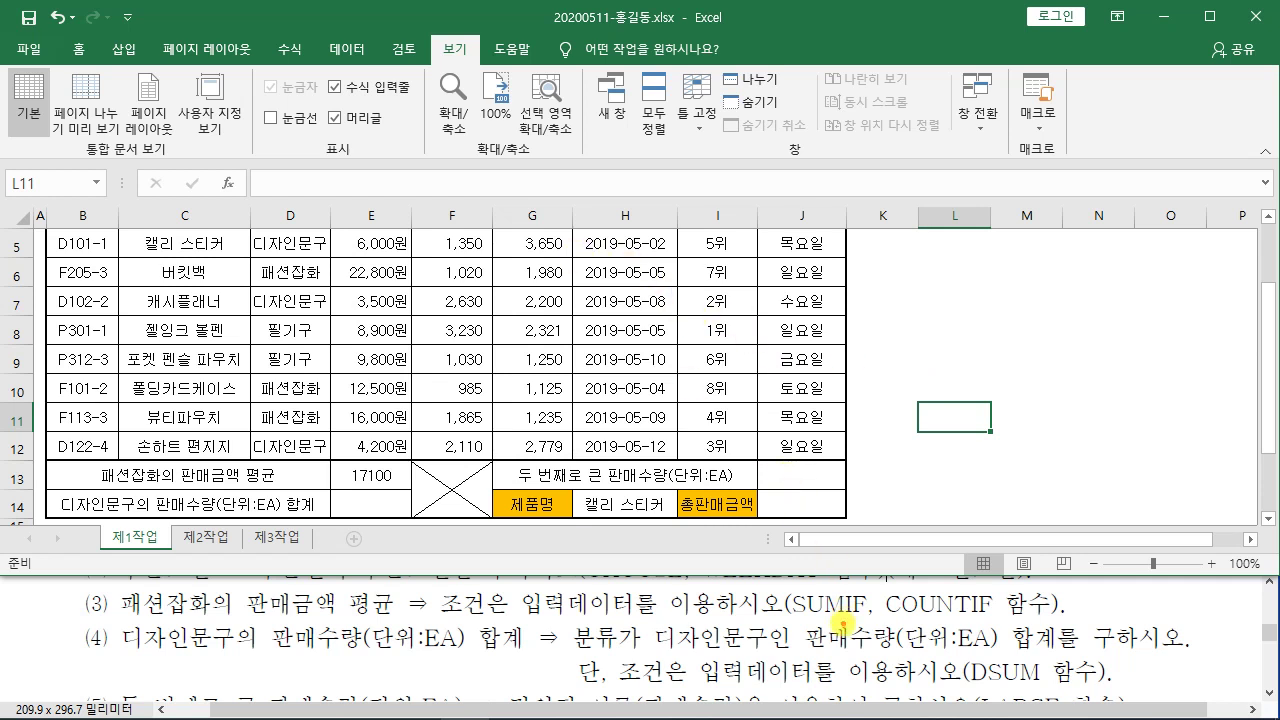
{"action": "left_click_drag", "start_coordinate": [843, 622], "coordinate": [861, 622]}
{"action": "mouse_move", "coordinate": [498, 226]}
{"action": "left_mouse_down"}
{"action": "mouse_move", "coordinate": [498, 275]}
{"action": "mouse_move", "coordinate": [790, 295]}
{"action": "left_mouse_up"}
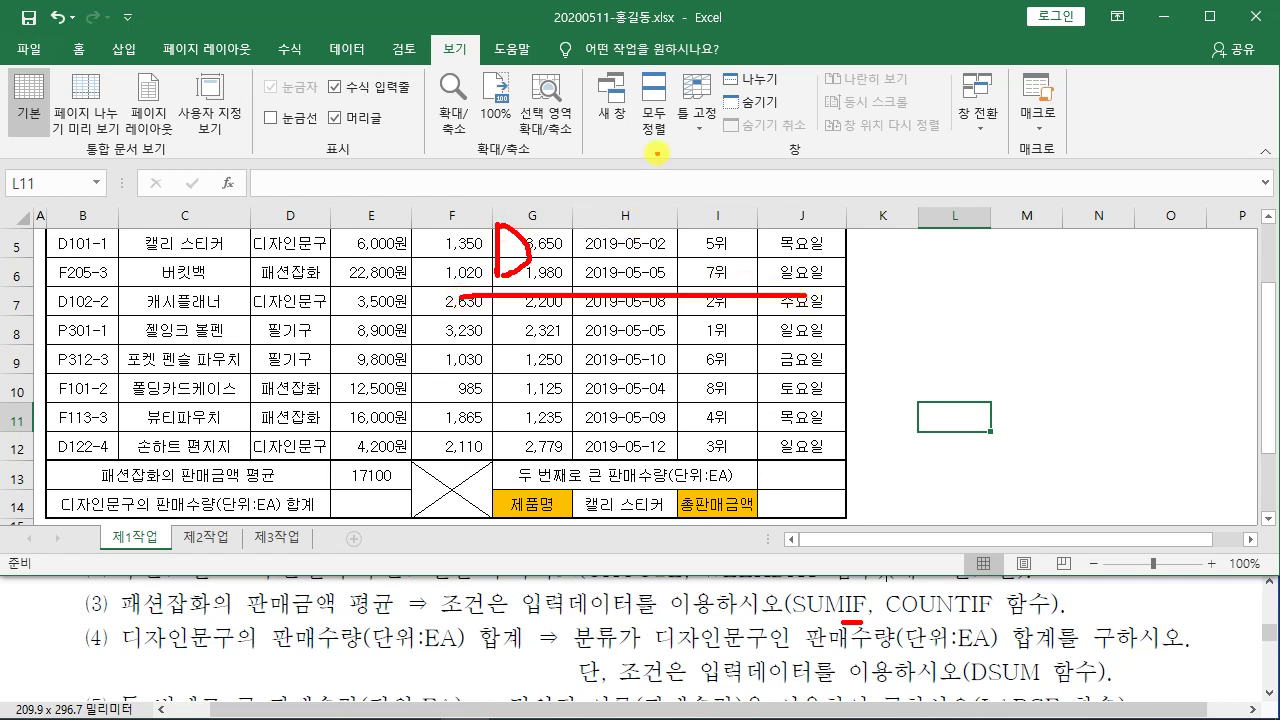
{"action": "mouse_move", "coordinate": [638, 148]}
{"action": "left_mouse_down"}
{"action": "mouse_move", "coordinate": [650, 137]}
{"action": "mouse_move", "coordinate": [685, 147]}
{"action": "mouse_move", "coordinate": [704, 175]}
{"action": "left_mouse_up"}
{"action": "left_click_drag", "start_coordinate": [729, 126], "coordinate": [730, 128]}
{"action": "left_click_drag", "start_coordinate": [750, 122], "coordinate": [750, 172]}
{"action": "mouse_move", "coordinate": [764, 122]}
{"action": "left_mouse_down"}
{"action": "mouse_move", "coordinate": [796, 118]}
{"action": "mouse_move", "coordinate": [790, 136]}
{"action": "left_mouse_up"}
{"action": "left_click_drag", "start_coordinate": [766, 124], "coordinate": [809, 154]}
{"action": "mouse_move", "coordinate": [821, 112]}
{"action": "left_mouse_down"}
{"action": "mouse_move", "coordinate": [826, 144]}
{"action": "mouse_move", "coordinate": [840, 142]}
{"action": "left_mouse_up"}
{"action": "mouse_move", "coordinate": [853, 112]}
{"action": "left_mouse_down"}
{"action": "mouse_move", "coordinate": [869, 172]}
{"action": "mouse_move", "coordinate": [874, 132]}
{"action": "left_mouse_up"}
{"action": "left_click_drag", "start_coordinate": [907, 134], "coordinate": [910, 168]}
{"action": "left_click_drag", "start_coordinate": [927, 110], "coordinate": [948, 150]}
{"action": "left_click_drag", "start_coordinate": [902, 160], "coordinate": [968, 156]}
{"action": "left_click_drag", "start_coordinate": [702, 186], "coordinate": [940, 180]}
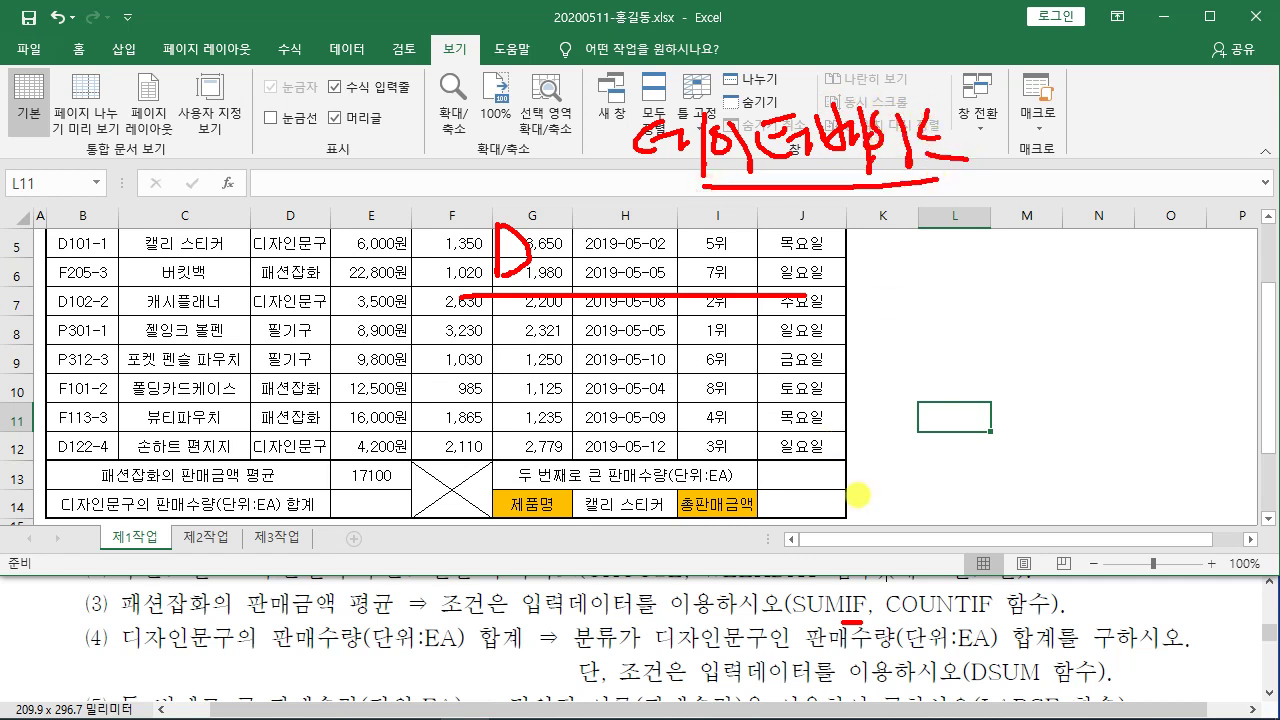
{"action": "mouse_move", "coordinate": [966, 650]}
{"action": "left_mouse_down"}
{"action": "mouse_move", "coordinate": [1020, 692]}
{"action": "mouse_move", "coordinate": [1106, 690]}
{"action": "left_mouse_up"}
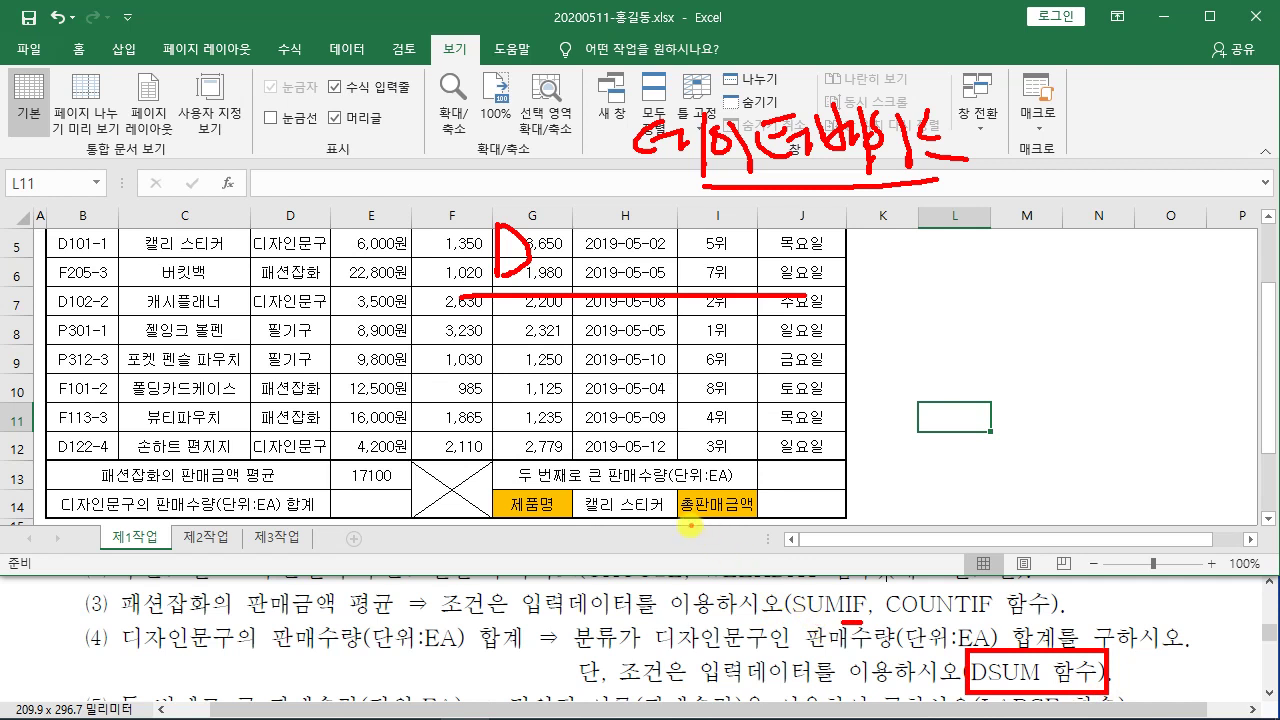
{"action": "key", "text": "Escape"}
Step: Search the function wizard for DSUM and insert it into E14, the result cell for 디자인문구의 판매수량 합계
{"action": "left_click", "coordinate": [364, 498]}
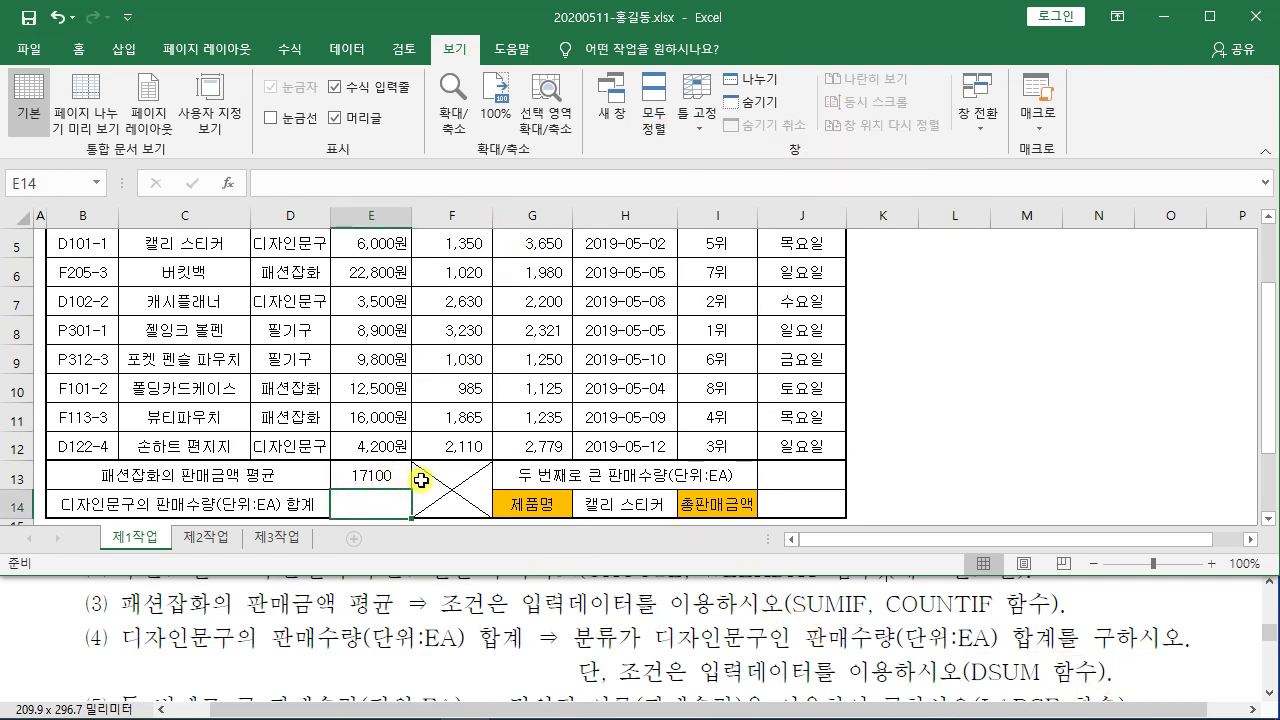
{"action": "type", "text": "="}
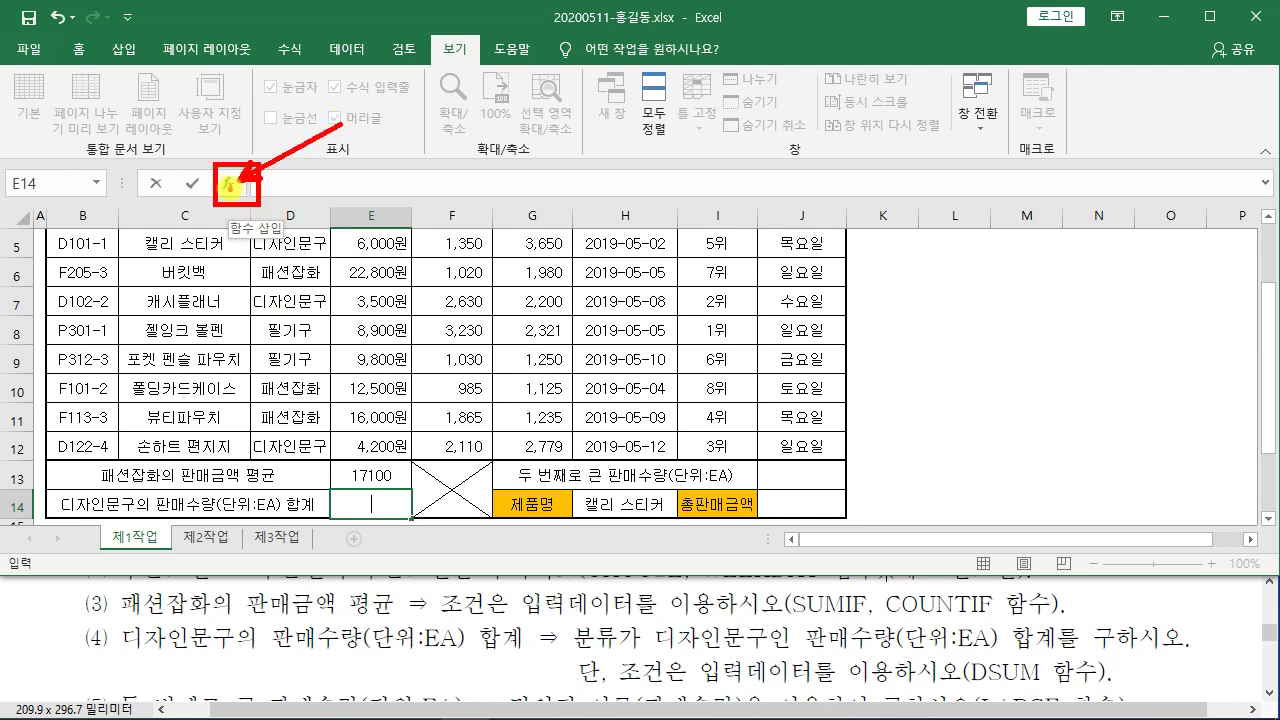
{"action": "left_click", "coordinate": [232, 184]}
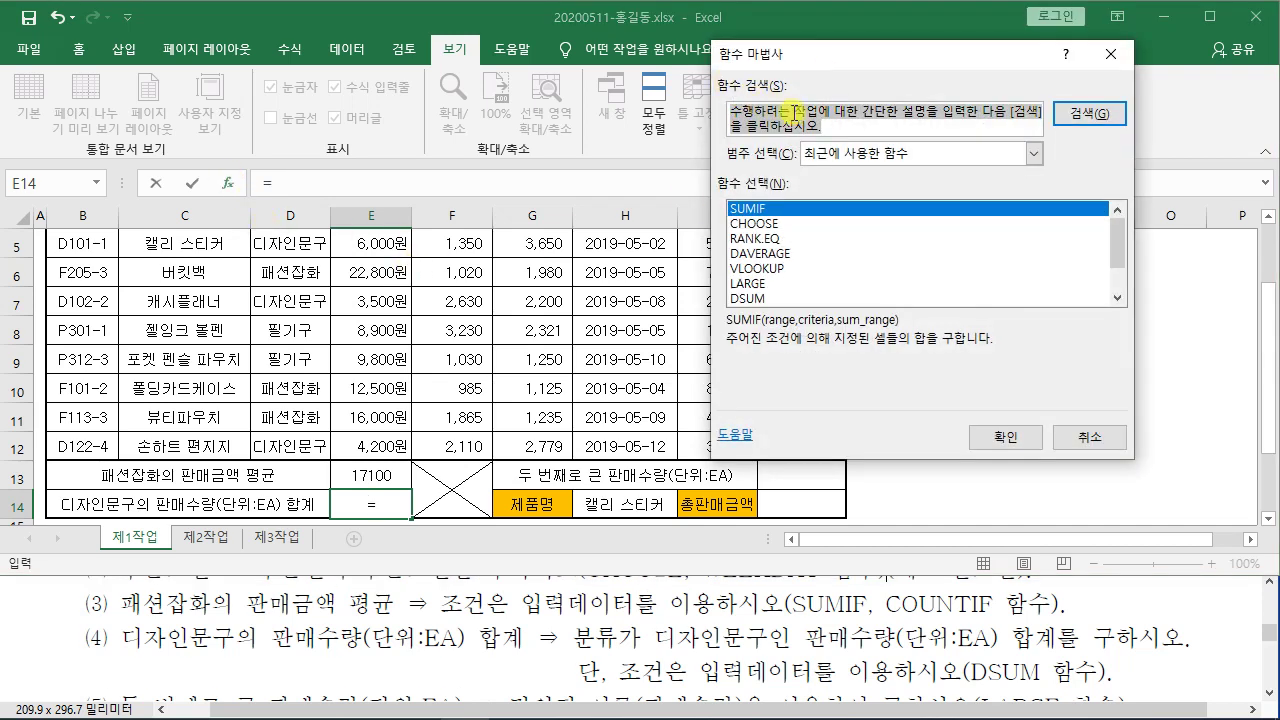
{"action": "type", "text": "DSUM"}
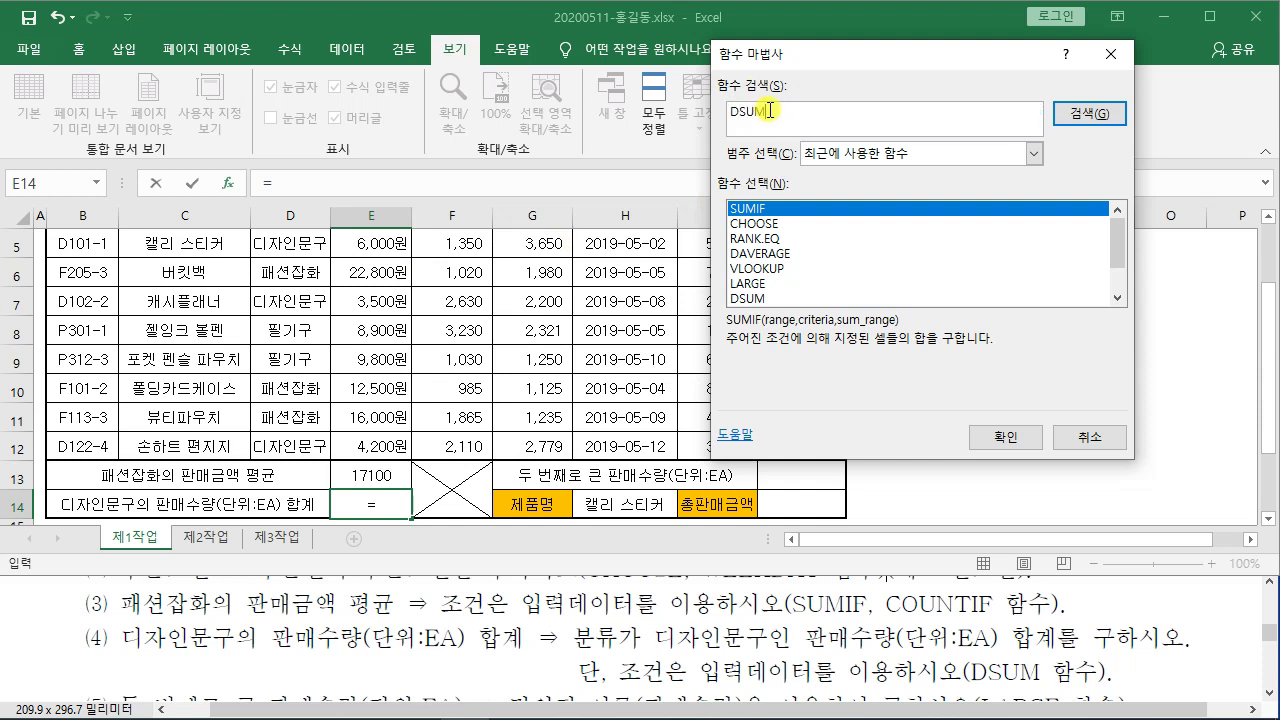
{"action": "key", "text": "Return"}
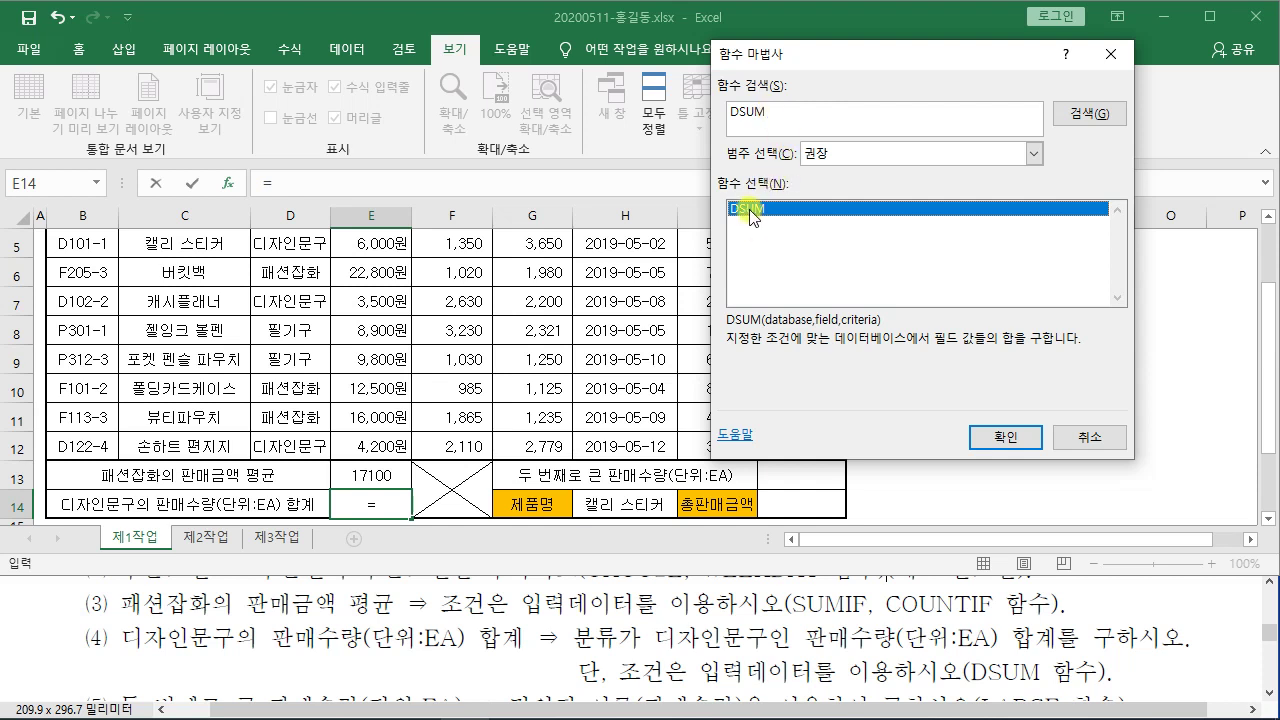
{"action": "left_click", "coordinate": [1007, 440]}
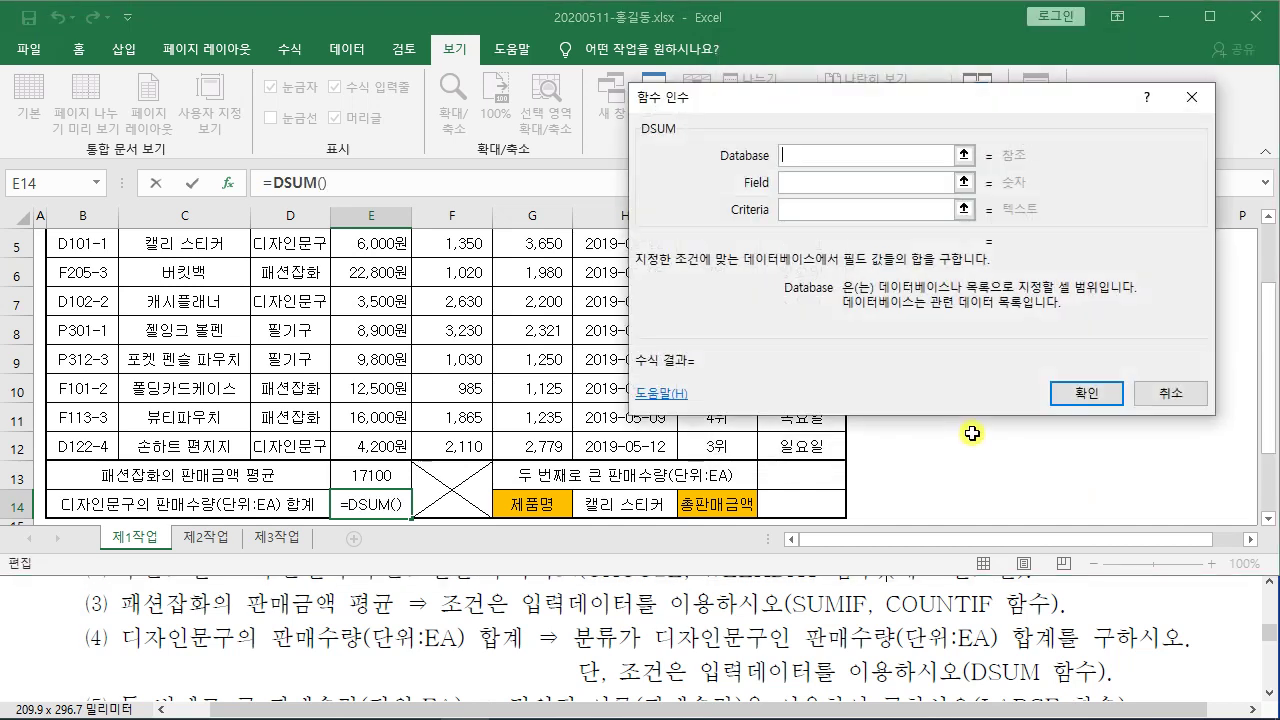
Step: Set DSUM's Database to the table with its headers, B4:H12, keeping the arguments dialog clear of the data
{"action": "left_click_drag", "start_coordinate": [828, 110], "coordinate": [663, 108]}
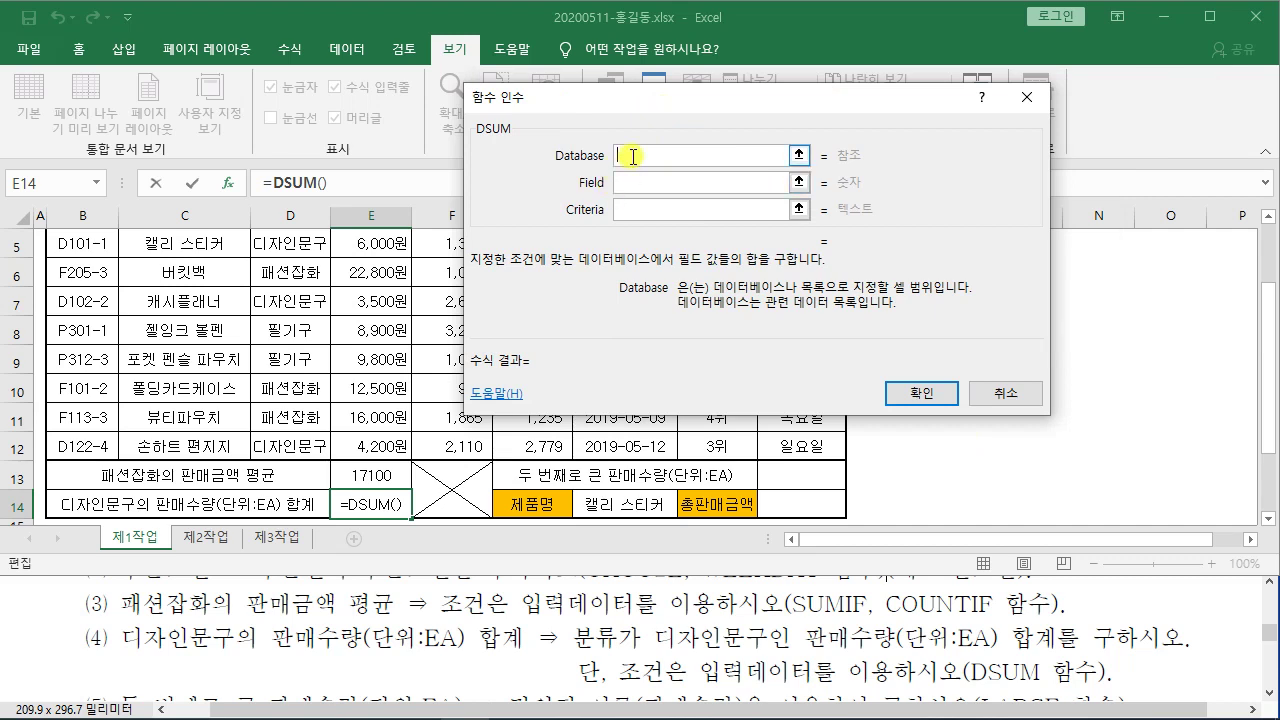
{"action": "left_click_drag", "start_coordinate": [634, 104], "coordinate": [853, 52]}
{"action": "scroll", "coordinate": [386, 322], "scroll_direction": "up", "scroll_amount": 1}
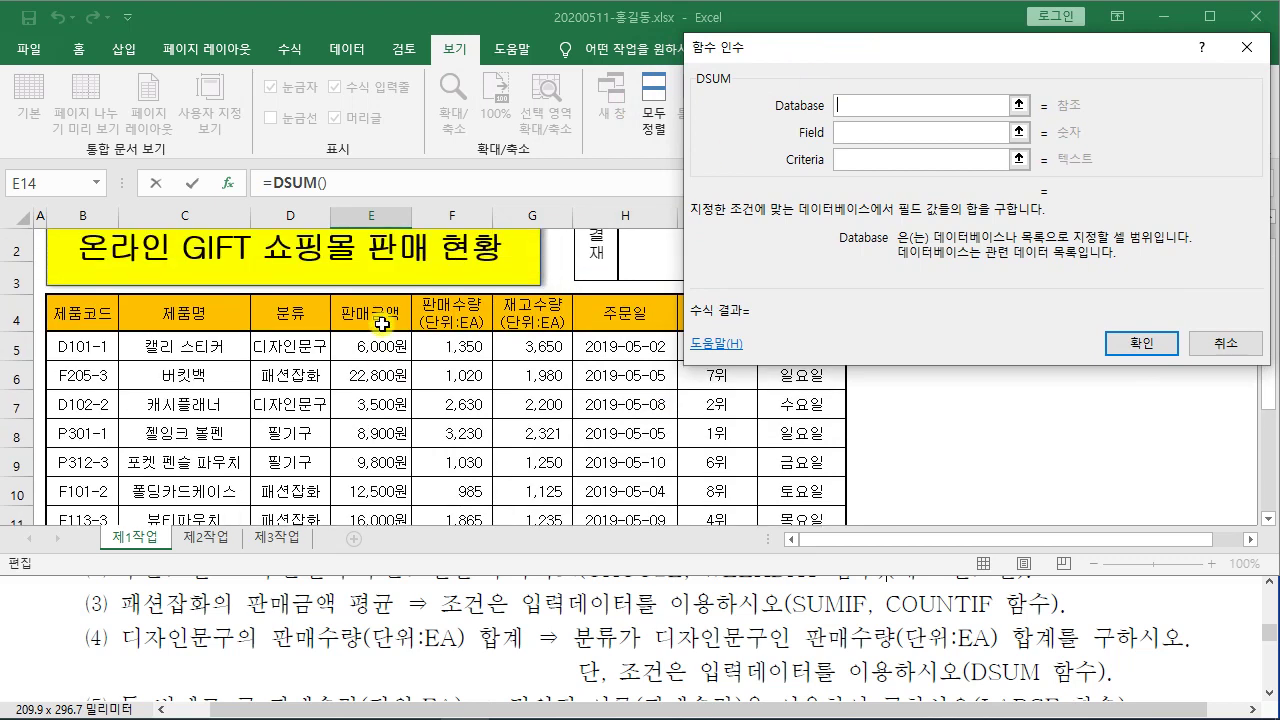
{"action": "left_click", "coordinate": [84, 310]}
{"action": "left_click_drag", "start_coordinate": [84, 310], "coordinate": [622, 453]}
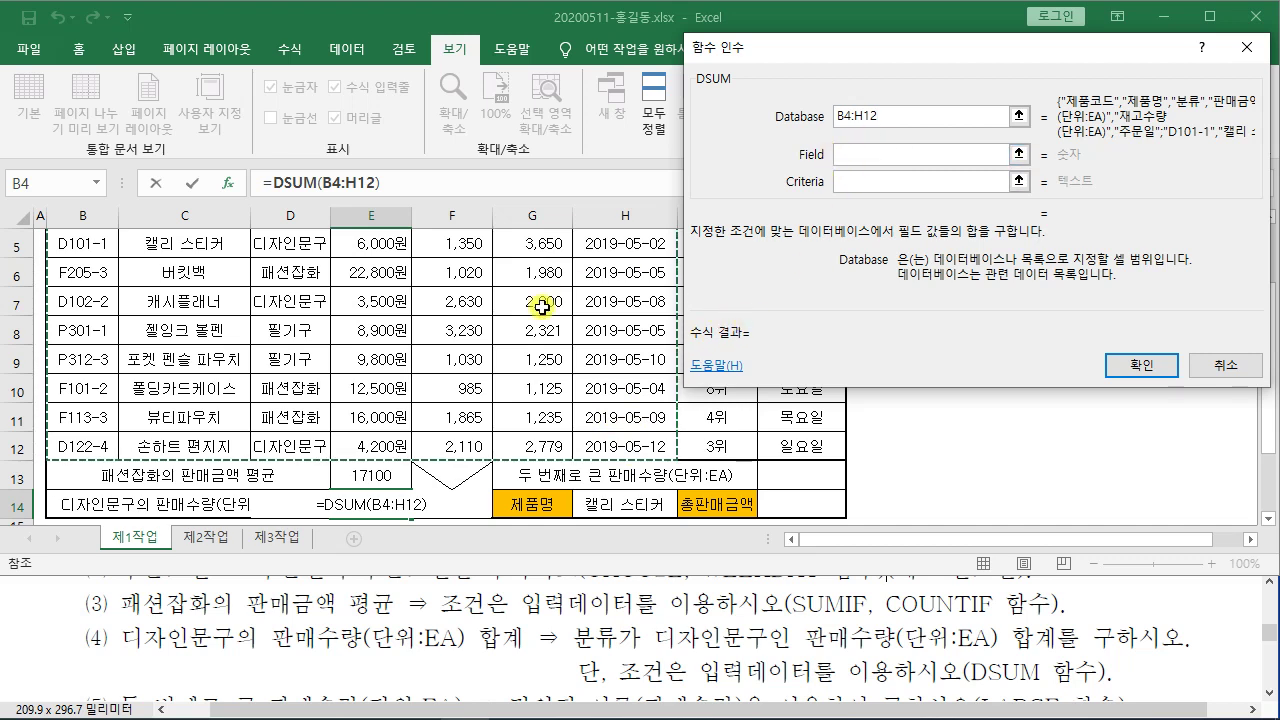
{"action": "scroll", "coordinate": [541, 307], "scroll_direction": "up", "scroll_amount": 1}
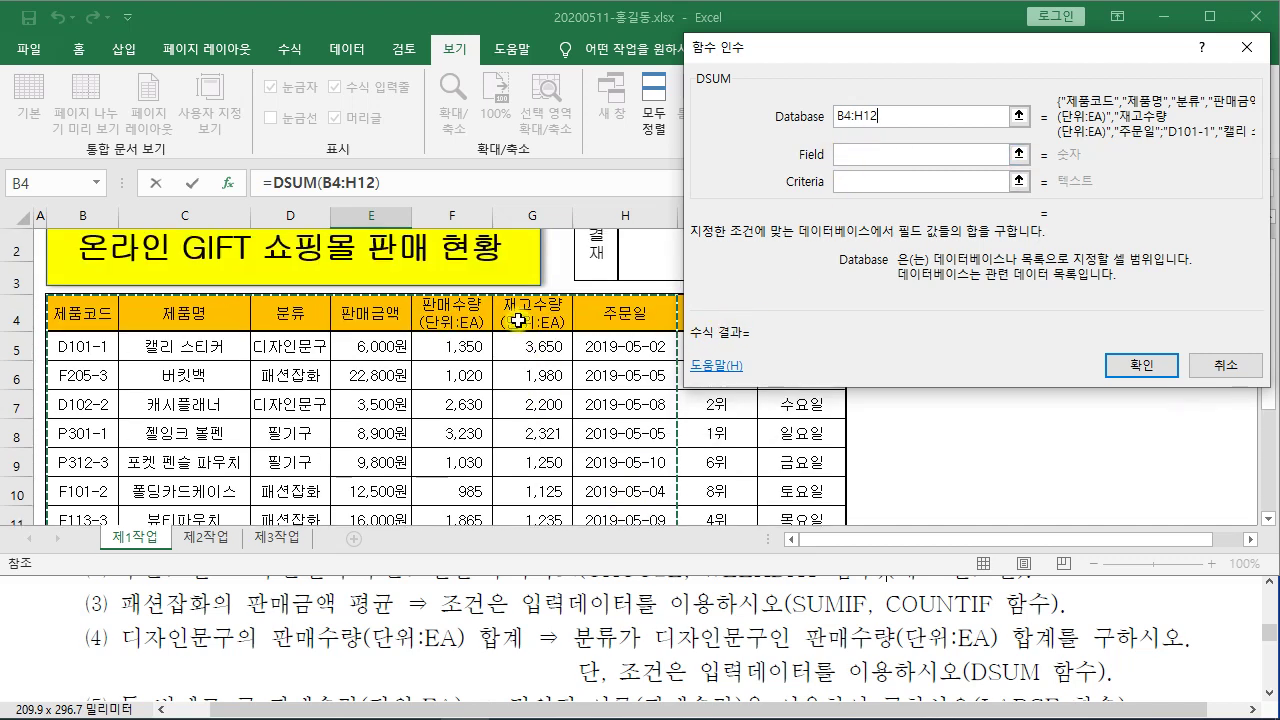
Step: Set DSUM's Field to F4, the header cell of the 판매수량(단위:EA) column
{"action": "scroll", "coordinate": [517, 320], "scroll_direction": "down", "scroll_amount": 1}
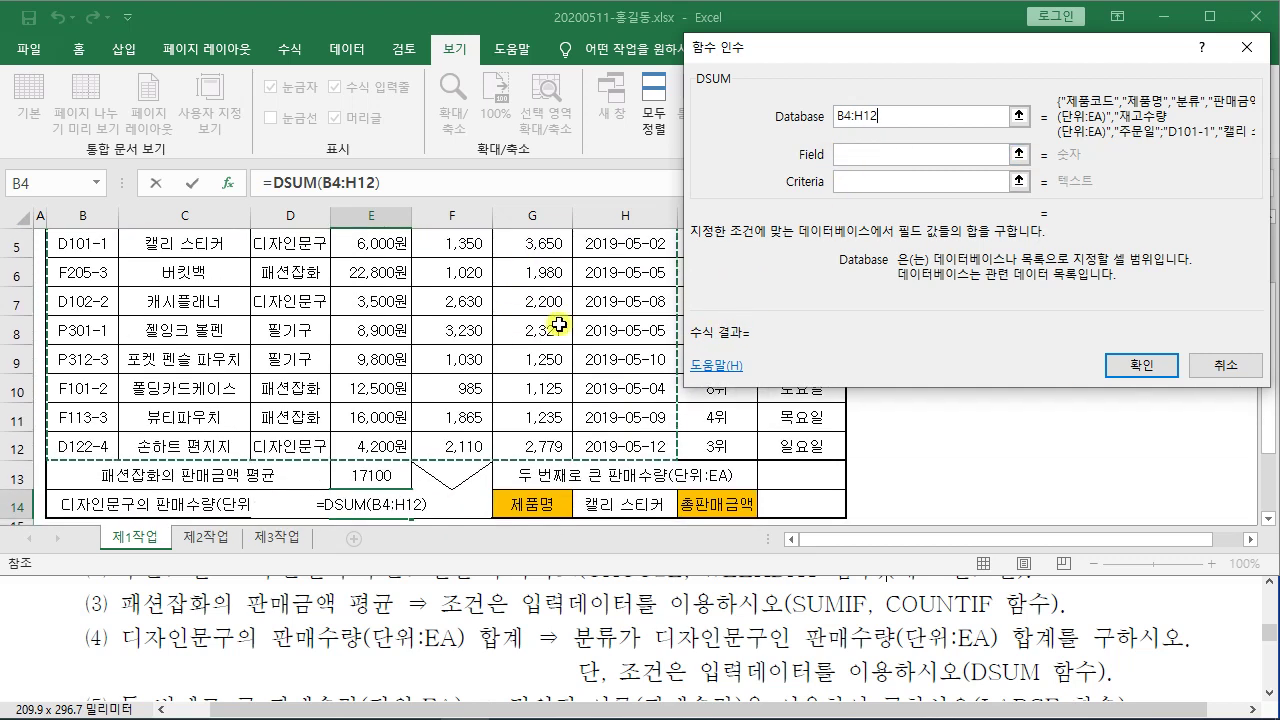
{"action": "left_click", "coordinate": [853, 156]}
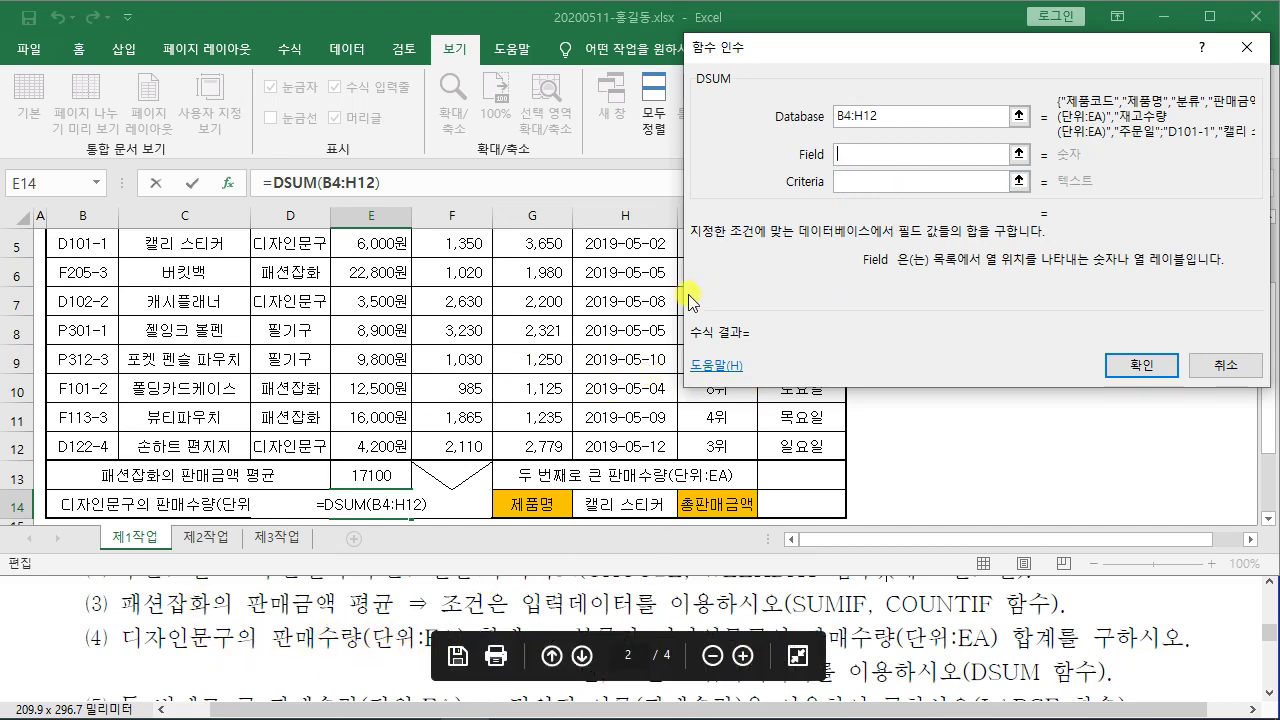
{"action": "scroll", "coordinate": [585, 322], "scroll_direction": "up", "scroll_amount": 1}
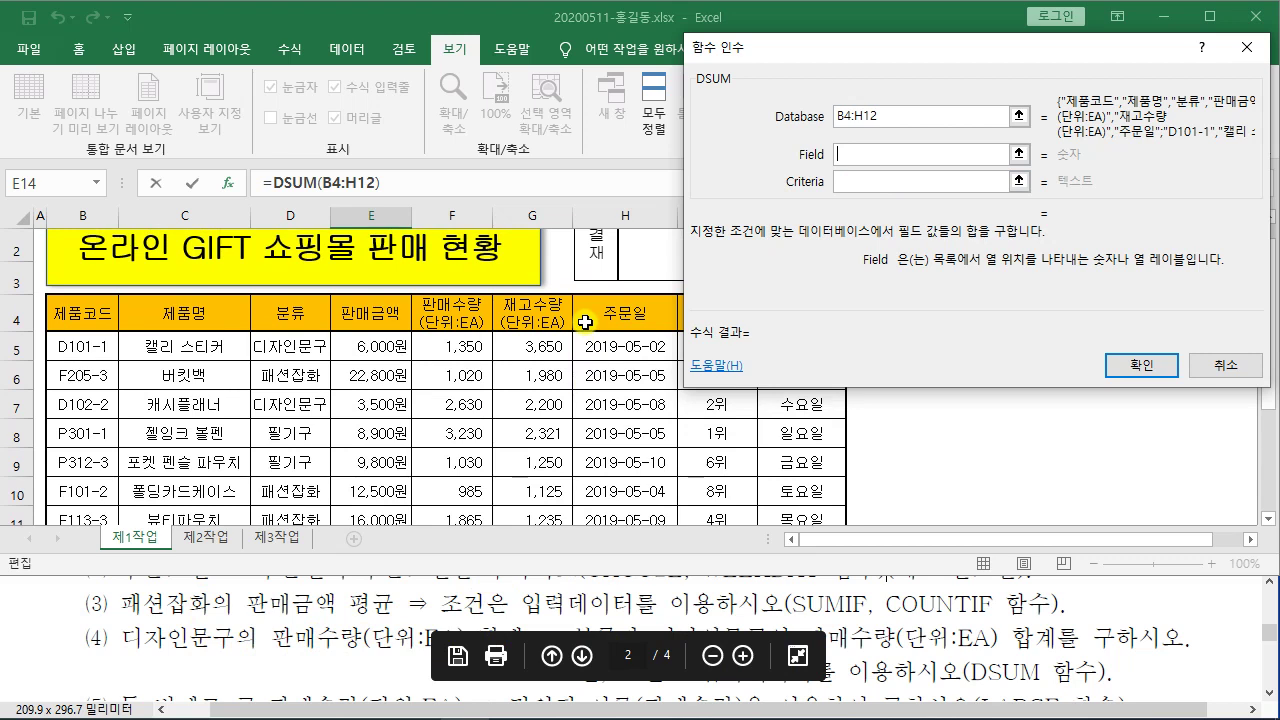
{"action": "left_click", "coordinate": [459, 313]}
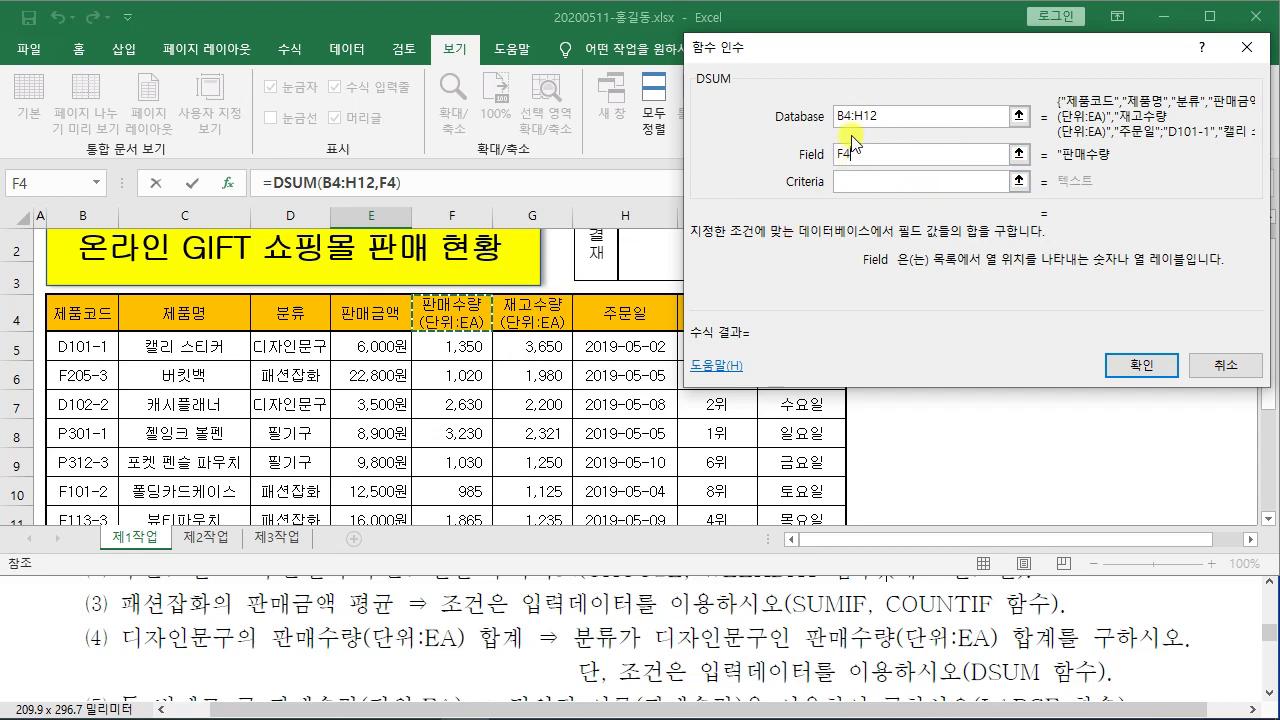
Step: Set DSUM's Criteria to D4:D5, the 분류 header with 디자인문구, confirm the function, and check the argument ranges of E14's formula
{"action": "left_click", "coordinate": [882, 115]}
{"action": "scroll", "coordinate": [510, 276], "scroll_direction": "up", "scroll_amount": 1}
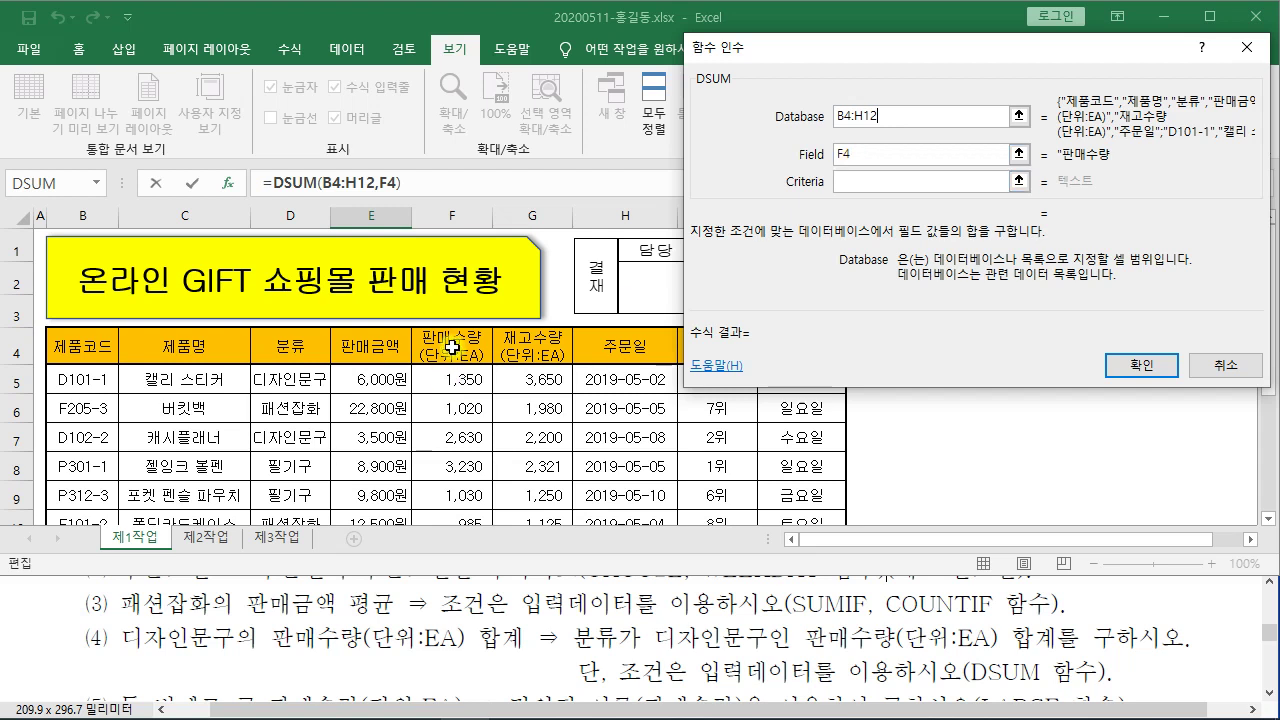
{"action": "left_click", "coordinate": [842, 181]}
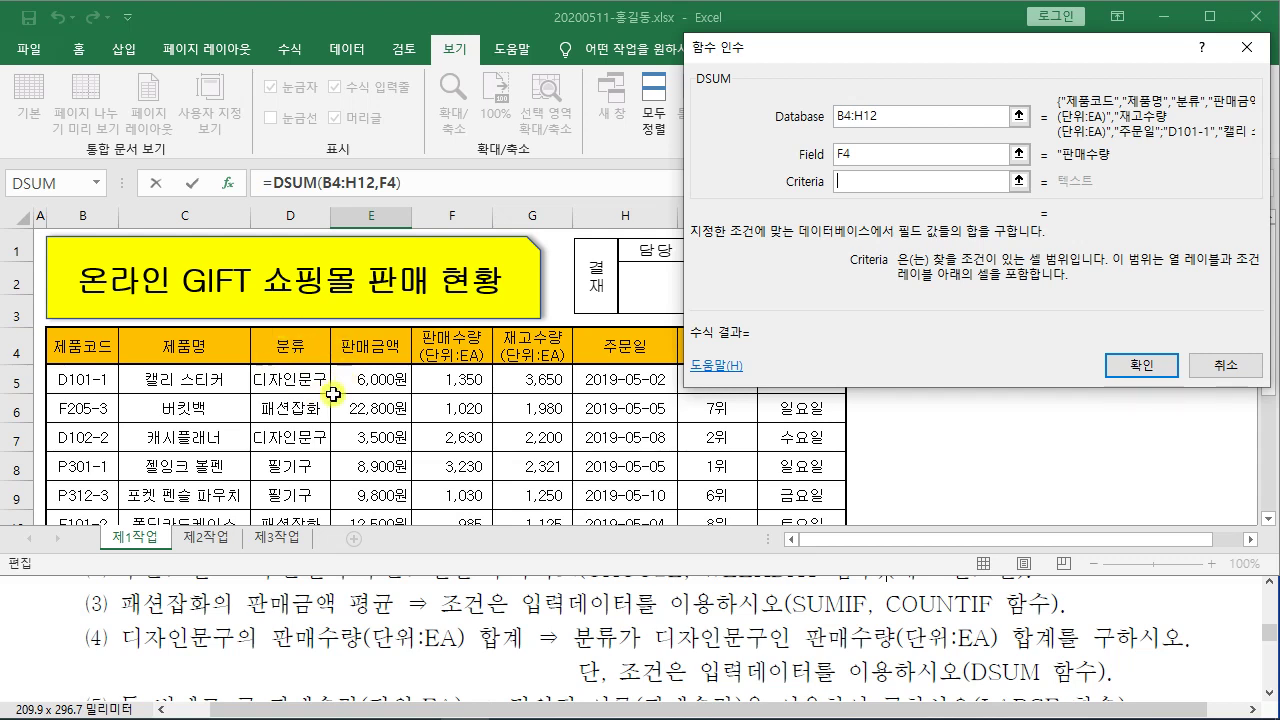
{"action": "left_click", "coordinate": [288, 343]}
{"action": "left_click_drag", "start_coordinate": [288, 343], "coordinate": [287, 379]}
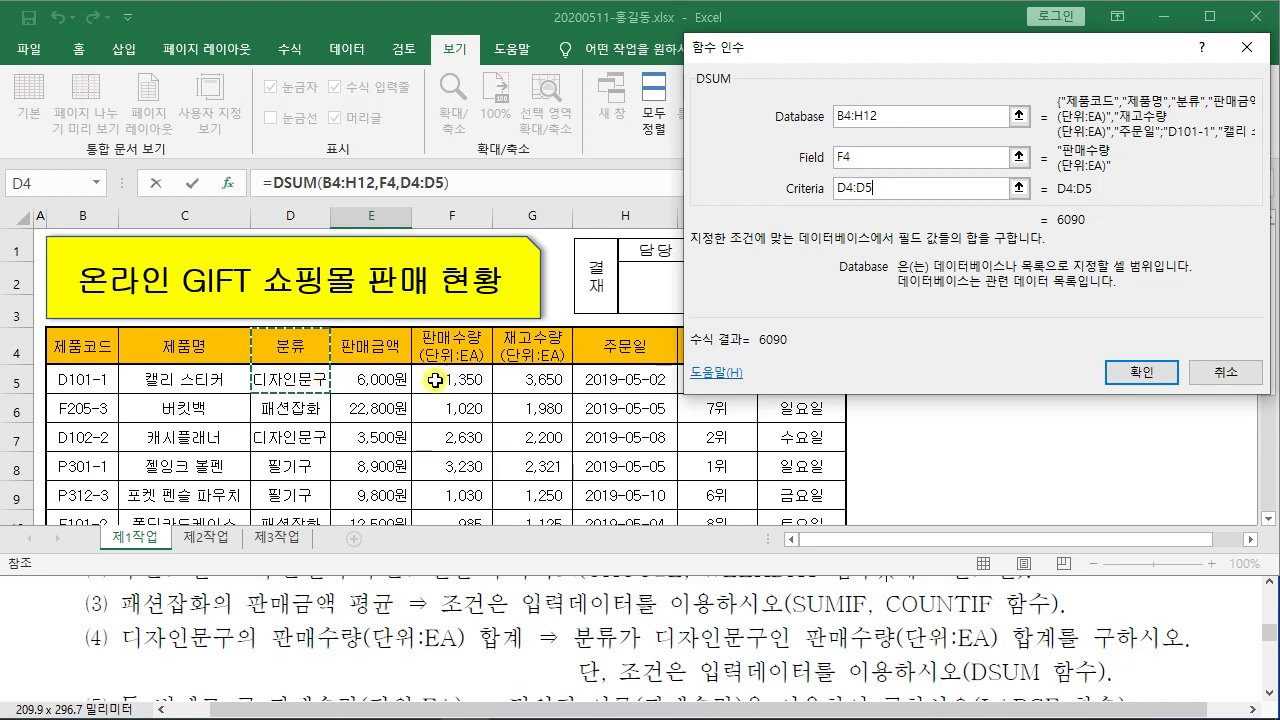
{"action": "left_click", "coordinate": [1158, 376]}
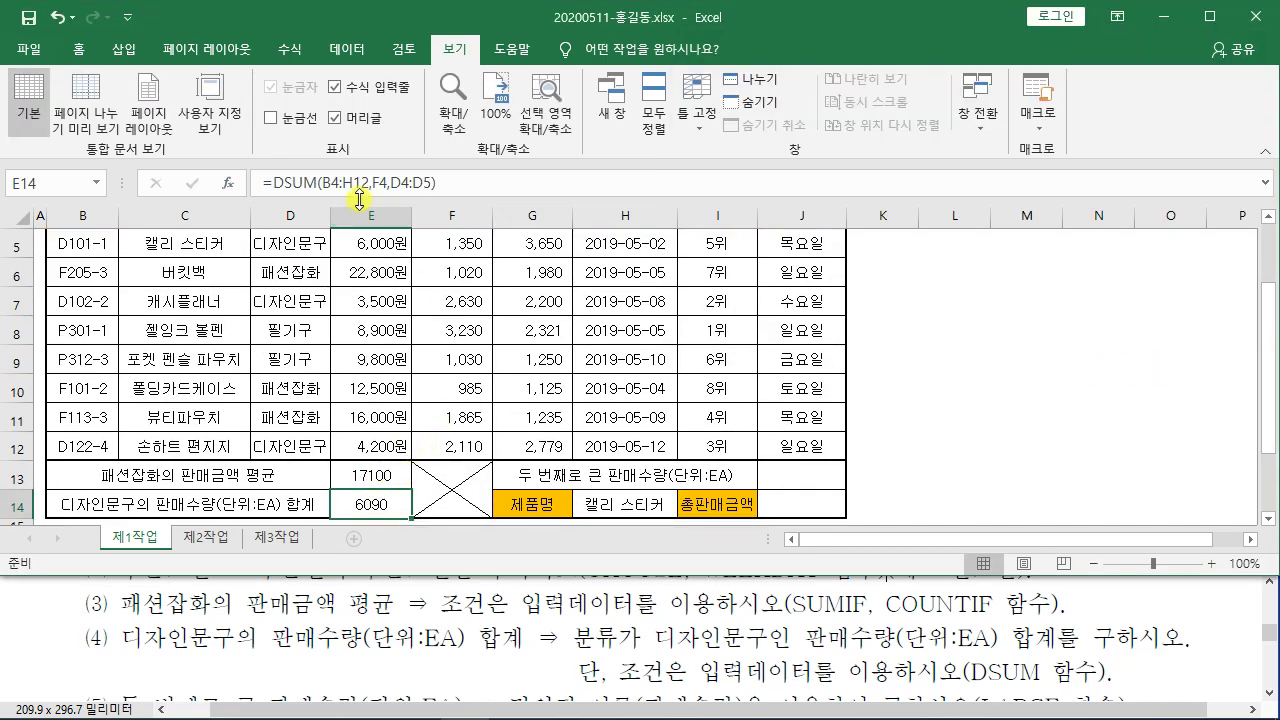
{"action": "left_click", "coordinate": [452, 186]}
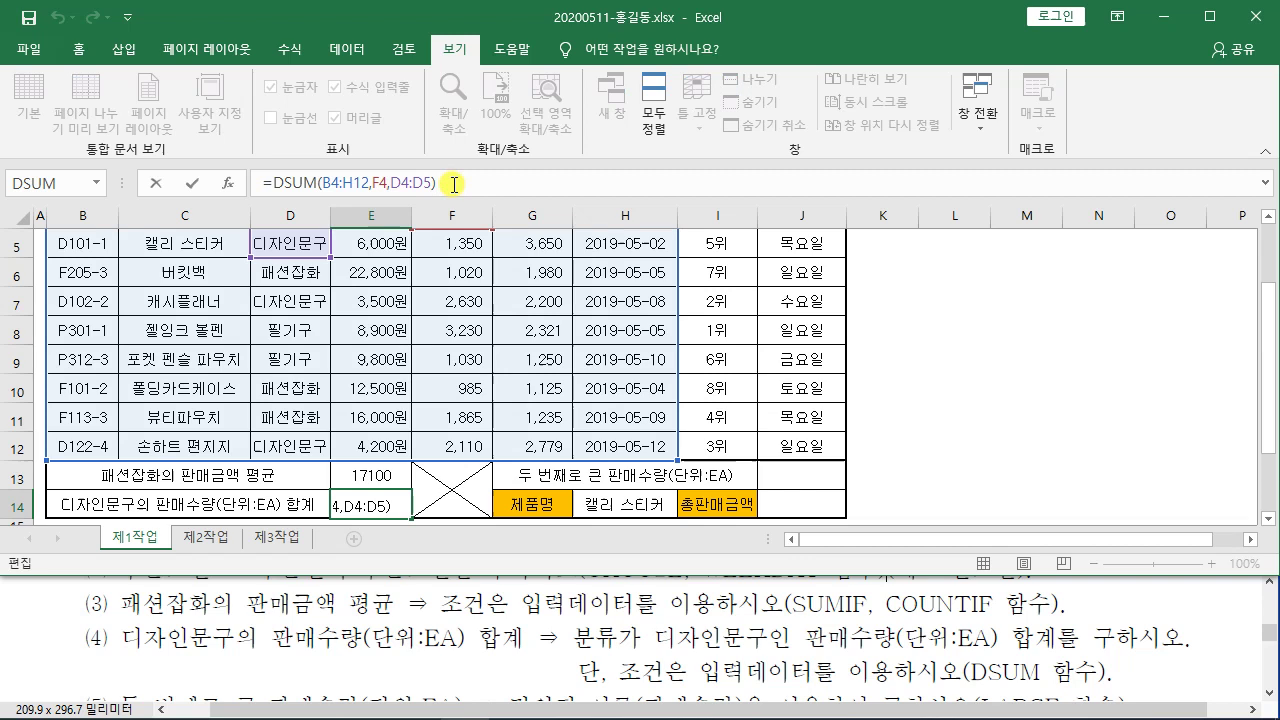
{"action": "left_click", "coordinate": [985, 447]}
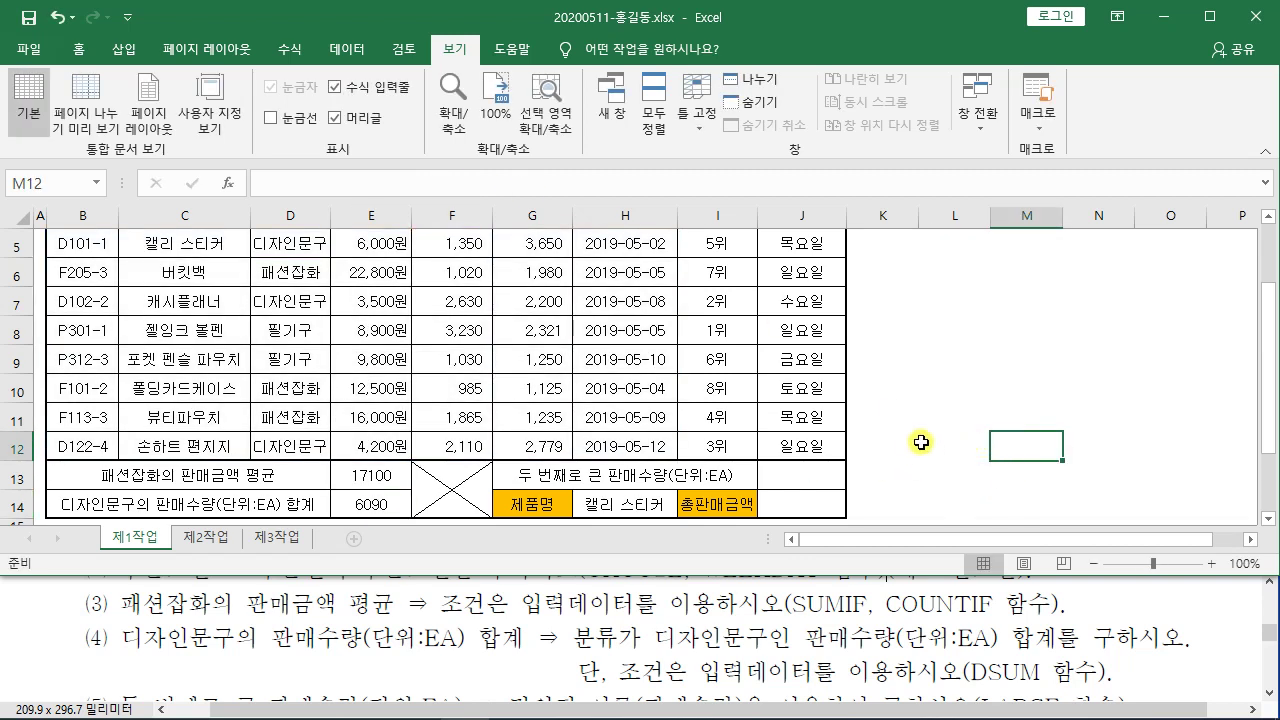
Step: Select J13, the result cell for 두 번째로 큰 판매수량, read item (5) of the PDF instructions, and return to the worksheet
{"action": "left_click", "coordinate": [818, 476]}
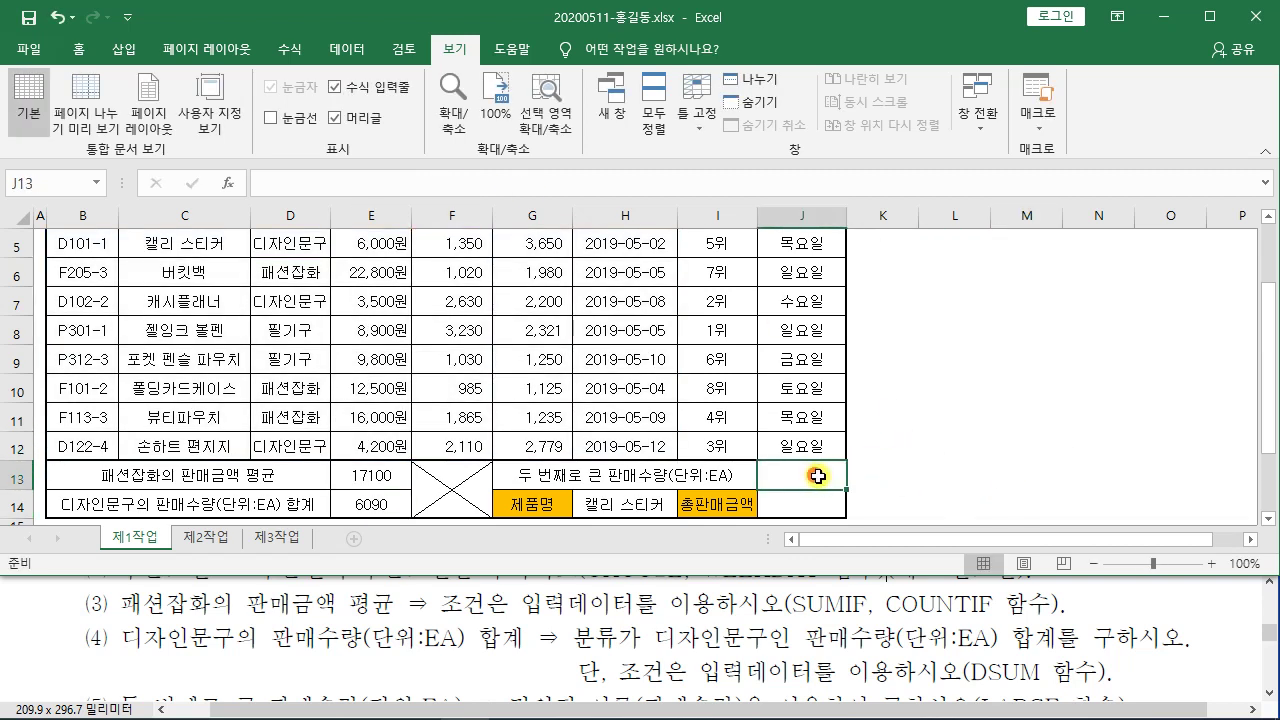
{"action": "left_click", "coordinate": [1050, 622]}
{"action": "scroll", "coordinate": [1052, 624], "scroll_direction": "down", "scroll_amount": 1}
{"action": "scroll", "coordinate": [1052, 624], "scroll_direction": "down", "scroll_amount": 1}
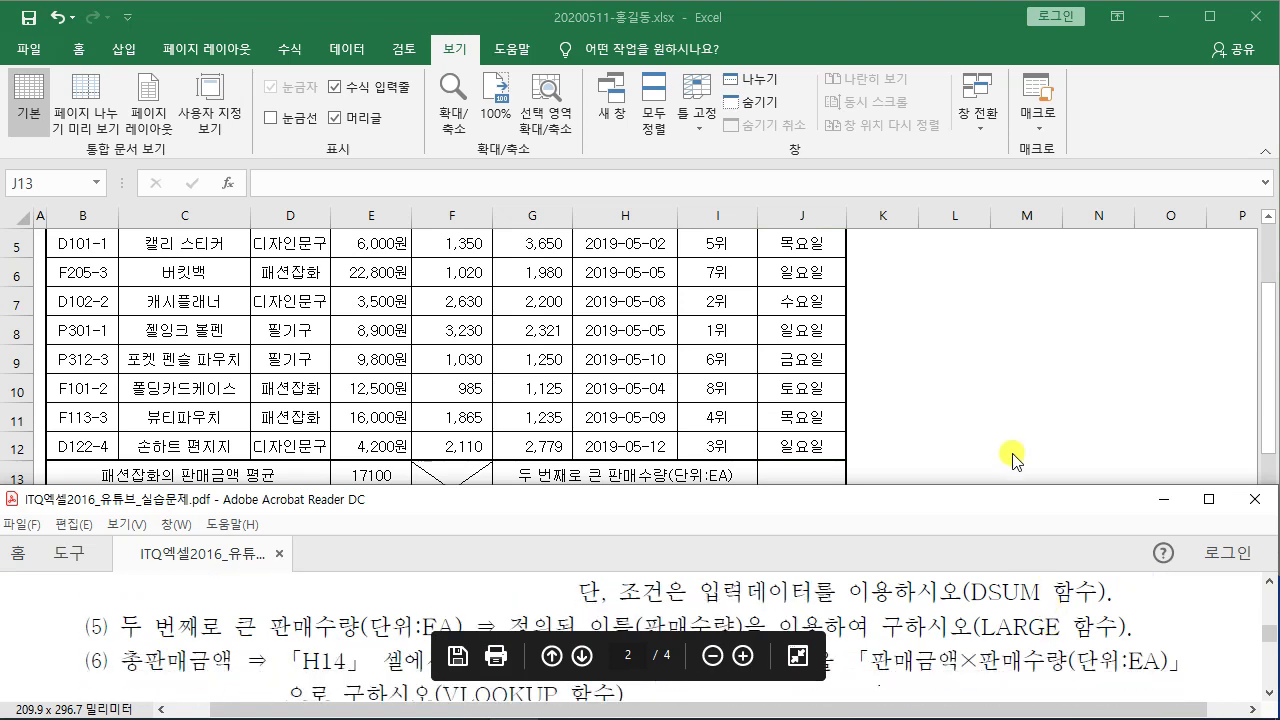
{"action": "left_click", "coordinate": [1015, 405]}
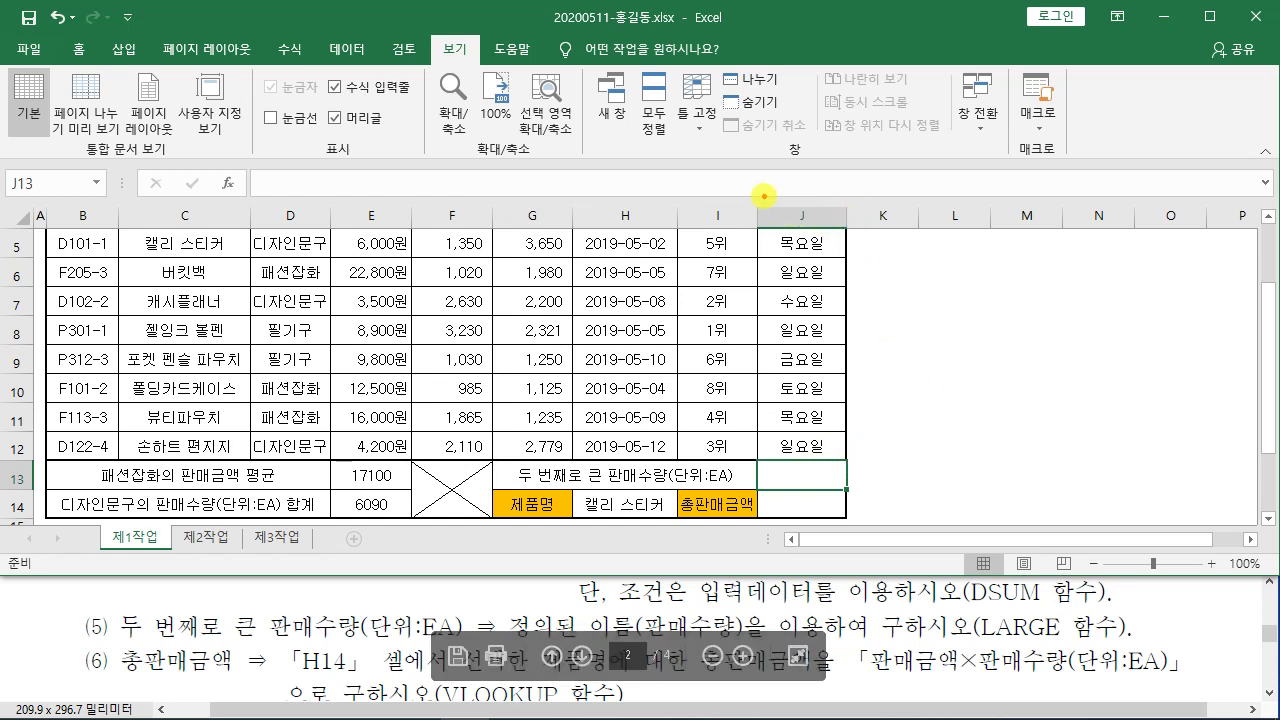
{"action": "mouse_move", "coordinate": [784, 146]}
{"action": "left_mouse_down"}
{"action": "mouse_move", "coordinate": [774, 130]}
{"action": "mouse_move", "coordinate": [812, 108]}
{"action": "mouse_move", "coordinate": [860, 128]}
{"action": "mouse_move", "coordinate": [890, 172]}
{"action": "left_mouse_up"}
{"action": "left_click_drag", "start_coordinate": [870, 118], "coordinate": [948, 190]}
{"action": "mouse_move", "coordinate": [792, 260]}
{"action": "left_mouse_down"}
{"action": "mouse_move", "coordinate": [822, 232]}
{"action": "mouse_move", "coordinate": [866, 256]}
{"action": "left_mouse_up"}
{"action": "mouse_move", "coordinate": [880, 258]}
{"action": "left_mouse_down"}
{"action": "mouse_move", "coordinate": [890, 226]}
{"action": "mouse_move", "coordinate": [914, 260]}
{"action": "left_mouse_up"}
{"action": "left_click_drag", "start_coordinate": [776, 314], "coordinate": [800, 360]}
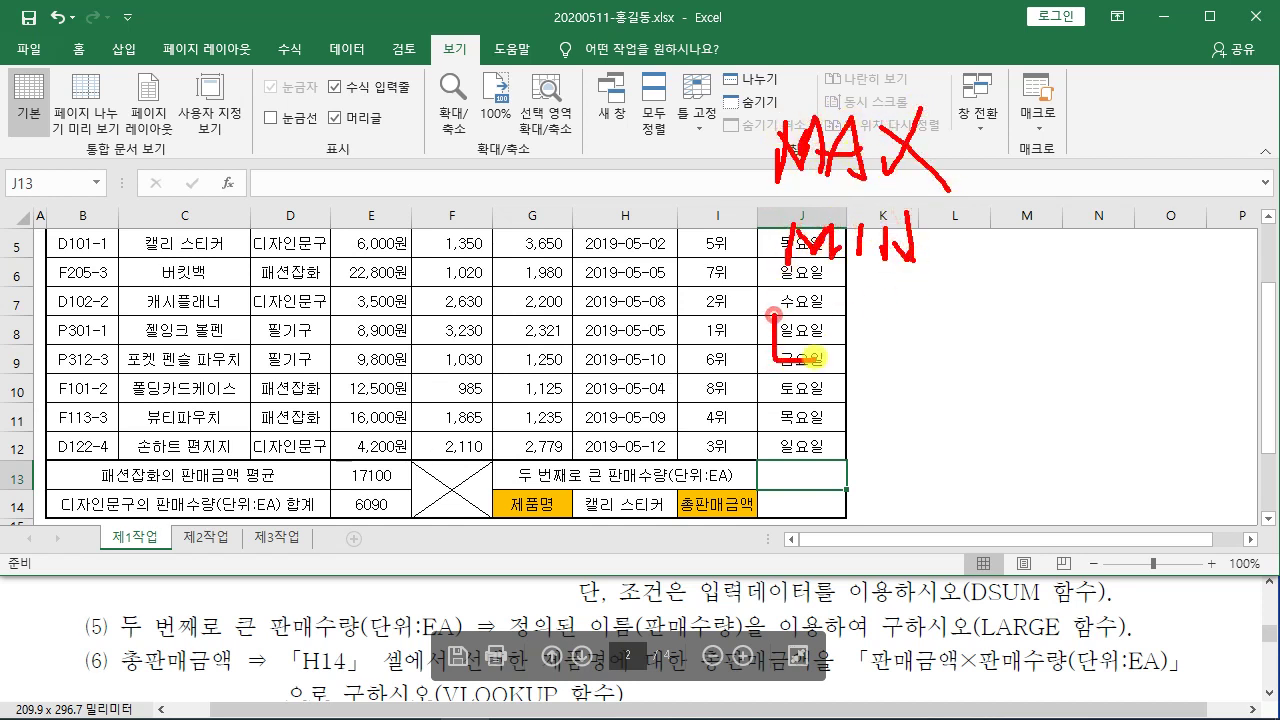
{"action": "mouse_move", "coordinate": [816, 310]}
{"action": "left_mouse_down"}
{"action": "mouse_move", "coordinate": [822, 345]}
{"action": "mouse_move", "coordinate": [880, 345]}
{"action": "mouse_move", "coordinate": [915, 365]}
{"action": "mouse_move", "coordinate": [968, 292]}
{"action": "mouse_move", "coordinate": [958, 352]}
{"action": "left_mouse_up"}
{"action": "mouse_move", "coordinate": [856, 406]}
{"action": "left_mouse_down"}
{"action": "mouse_move", "coordinate": [822, 458]}
{"action": "mouse_move", "coordinate": [920, 424]}
{"action": "mouse_move", "coordinate": [960, 453]}
{"action": "mouse_move", "coordinate": [988, 425]}
{"action": "mouse_move", "coordinate": [1050, 435]}
{"action": "left_mouse_up"}
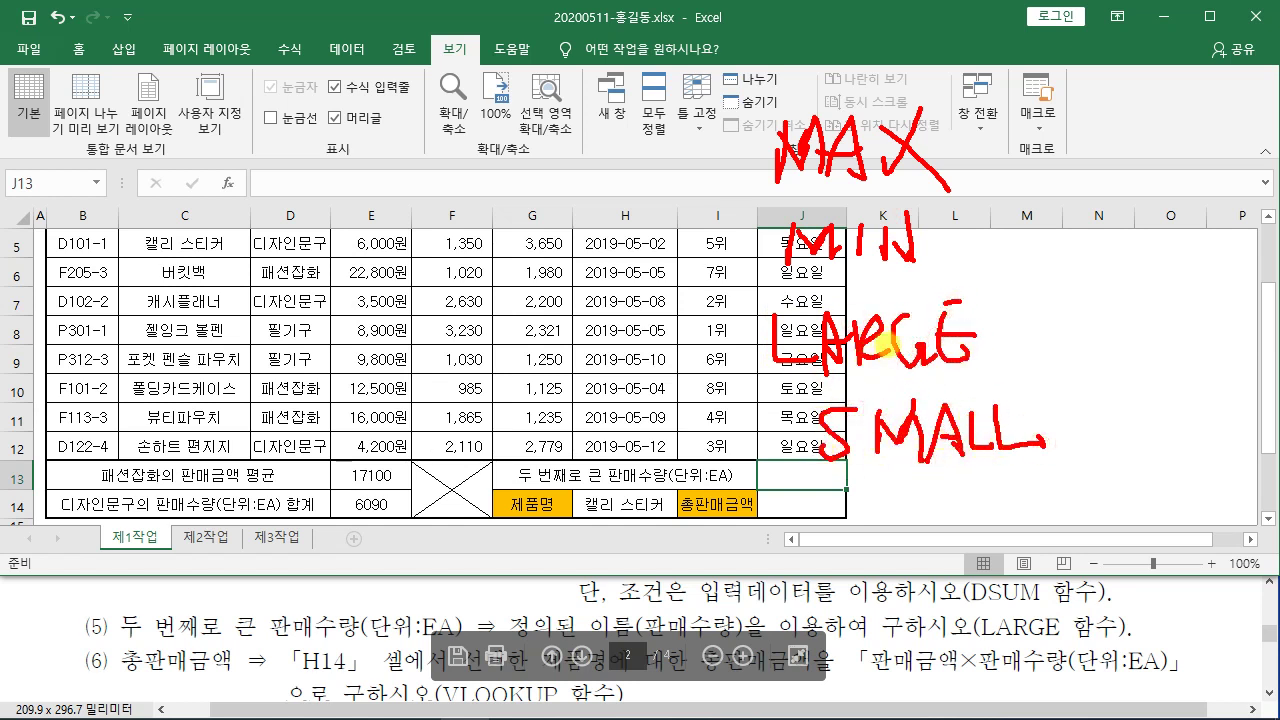
{"action": "left_click_drag", "start_coordinate": [760, 220], "coordinate": [848, 212]}
{"action": "left_click_drag", "start_coordinate": [795, 283], "coordinate": [965, 282]}
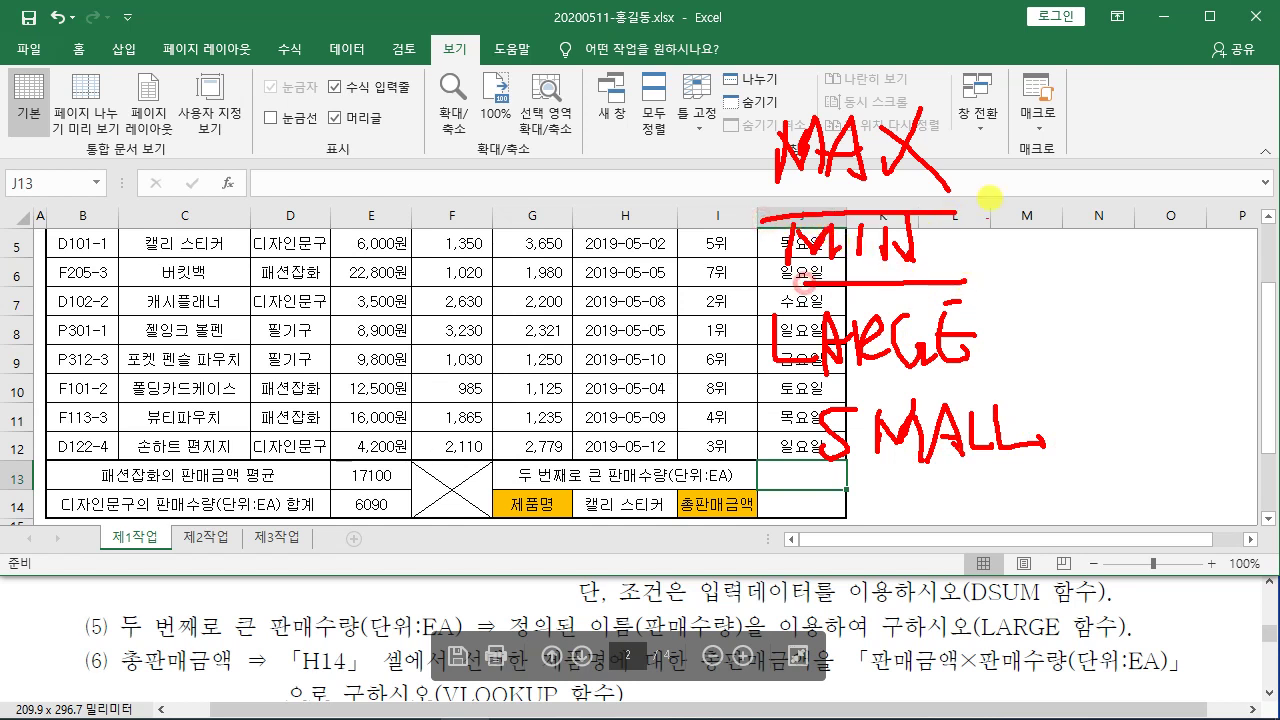
{"action": "mouse_move", "coordinate": [980, 108]}
{"action": "left_mouse_down"}
{"action": "mouse_move", "coordinate": [973, 130]}
{"action": "mouse_move", "coordinate": [1012, 207]}
{"action": "left_mouse_up"}
{"action": "mouse_move", "coordinate": [1115, 68]}
{"action": "left_mouse_down"}
{"action": "mouse_move", "coordinate": [1132, 88]}
{"action": "mouse_move", "coordinate": [1130, 162]}
{"action": "left_mouse_up"}
{"action": "left_click_drag", "start_coordinate": [985, 185], "coordinate": [1115, 172]}
{"action": "mouse_move", "coordinate": [1118, 182]}
{"action": "left_mouse_down"}
{"action": "mouse_move", "coordinate": [1030, 198]}
{"action": "mouse_move", "coordinate": [1030, 270]}
{"action": "left_mouse_up"}
{"action": "left_click_drag", "start_coordinate": [1114, 218], "coordinate": [1128, 266]}
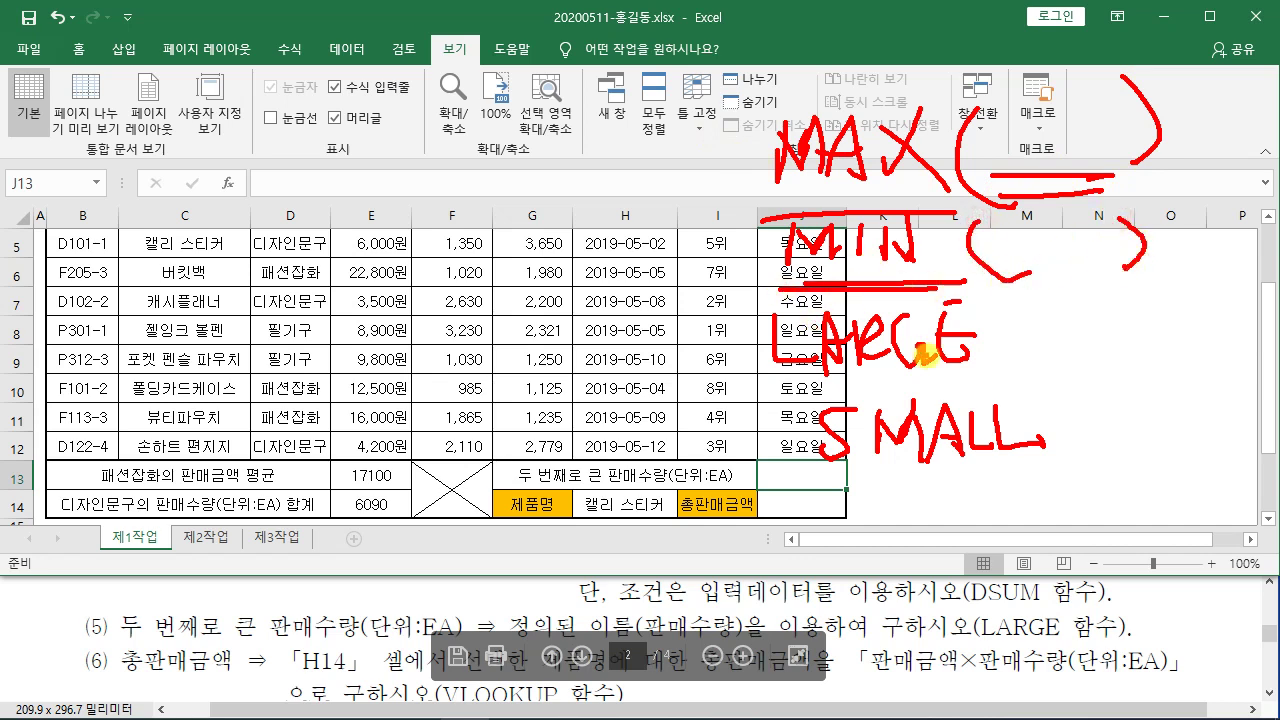
{"action": "left_click_drag", "start_coordinate": [776, 392], "coordinate": [1022, 386]}
{"action": "left_click_drag", "start_coordinate": [1018, 300], "coordinate": [1008, 390]}
{"action": "mouse_move", "coordinate": [1085, 305]}
{"action": "left_mouse_down"}
{"action": "mouse_move", "coordinate": [1095, 372]}
{"action": "mouse_move", "coordinate": [1131, 398]}
{"action": "left_mouse_up"}
{"action": "left_click_drag", "start_coordinate": [1162, 345], "coordinate": [1158, 371]}
{"action": "mouse_move", "coordinate": [1198, 305]}
{"action": "left_mouse_down"}
{"action": "mouse_move", "coordinate": [1196, 370]}
{"action": "mouse_move", "coordinate": [1210, 362]}
{"action": "left_mouse_up"}
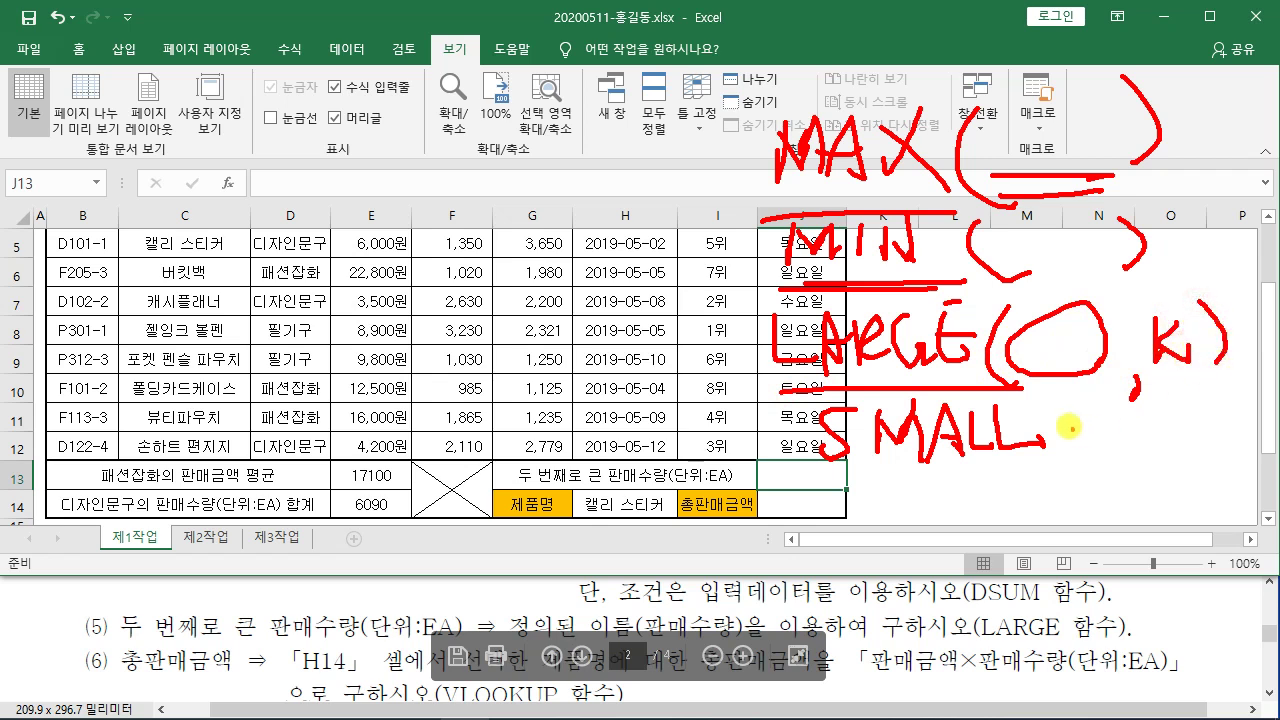
{"action": "left_click_drag", "start_coordinate": [1056, 405], "coordinate": [1045, 468]}
{"action": "left_click_drag", "start_coordinate": [1090, 425], "coordinate": [1150, 472]}
{"action": "left_click_drag", "start_coordinate": [1185, 382], "coordinate": [1180, 448]}
{"action": "mouse_move", "coordinate": [1210, 398]}
{"action": "left_mouse_down"}
{"action": "mouse_move", "coordinate": [1190, 430]}
{"action": "mouse_move", "coordinate": [1228, 440]}
{"action": "left_mouse_up"}
{"action": "mouse_move", "coordinate": [1215, 385]}
{"action": "left_mouse_down"}
{"action": "mouse_move", "coordinate": [1245, 430]}
{"action": "mouse_move", "coordinate": [1220, 470]}
{"action": "left_mouse_up"}
{"action": "key", "text": "Escape"}
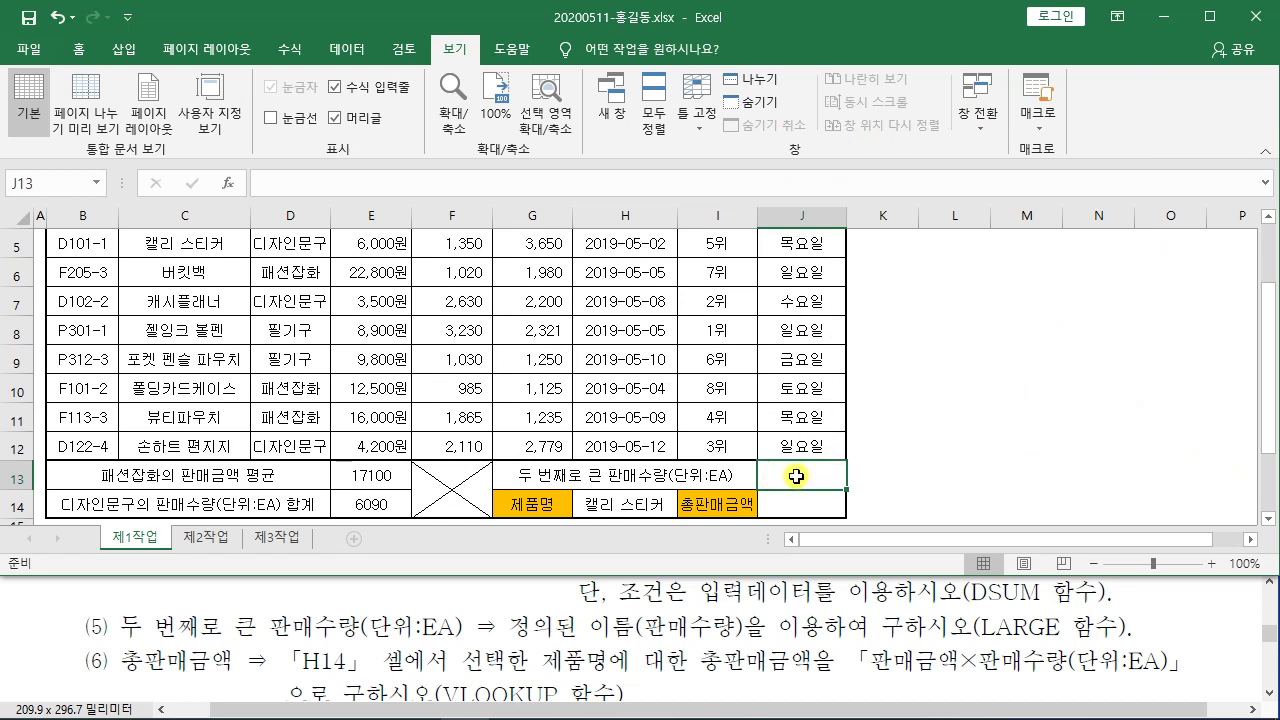
Step: Search the function wizard for LARGE and insert it into J13, the result cell for 두 번째로 큰 판매수량
{"action": "left_click", "coordinate": [227, 184]}
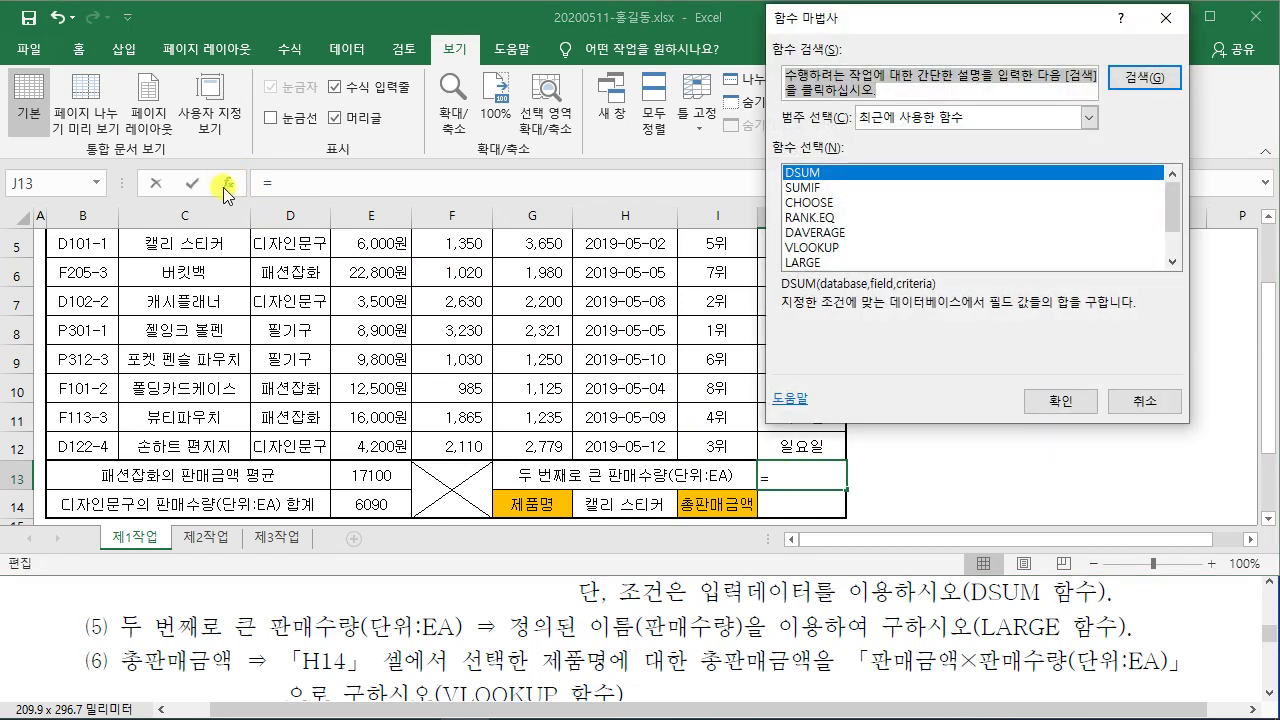
{"action": "left_click_drag", "start_coordinate": [955, 8], "coordinate": [650, 33]}
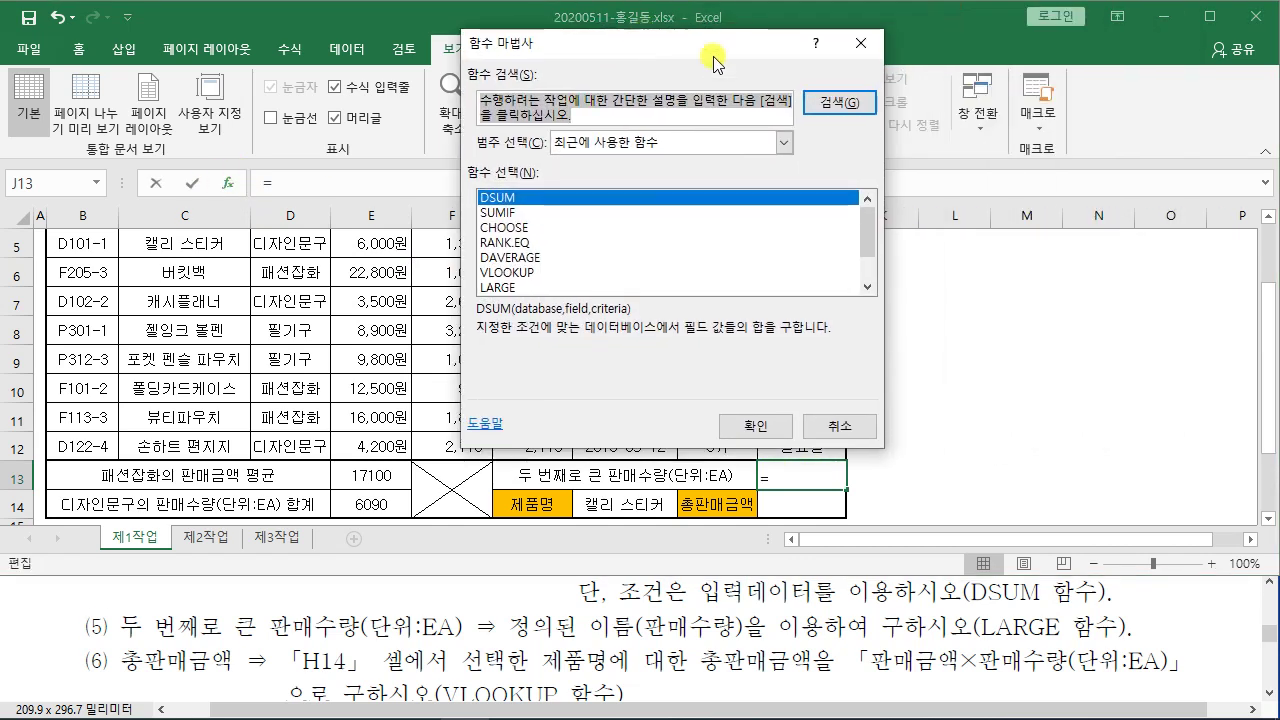
{"action": "type", "text": "LARGE"}
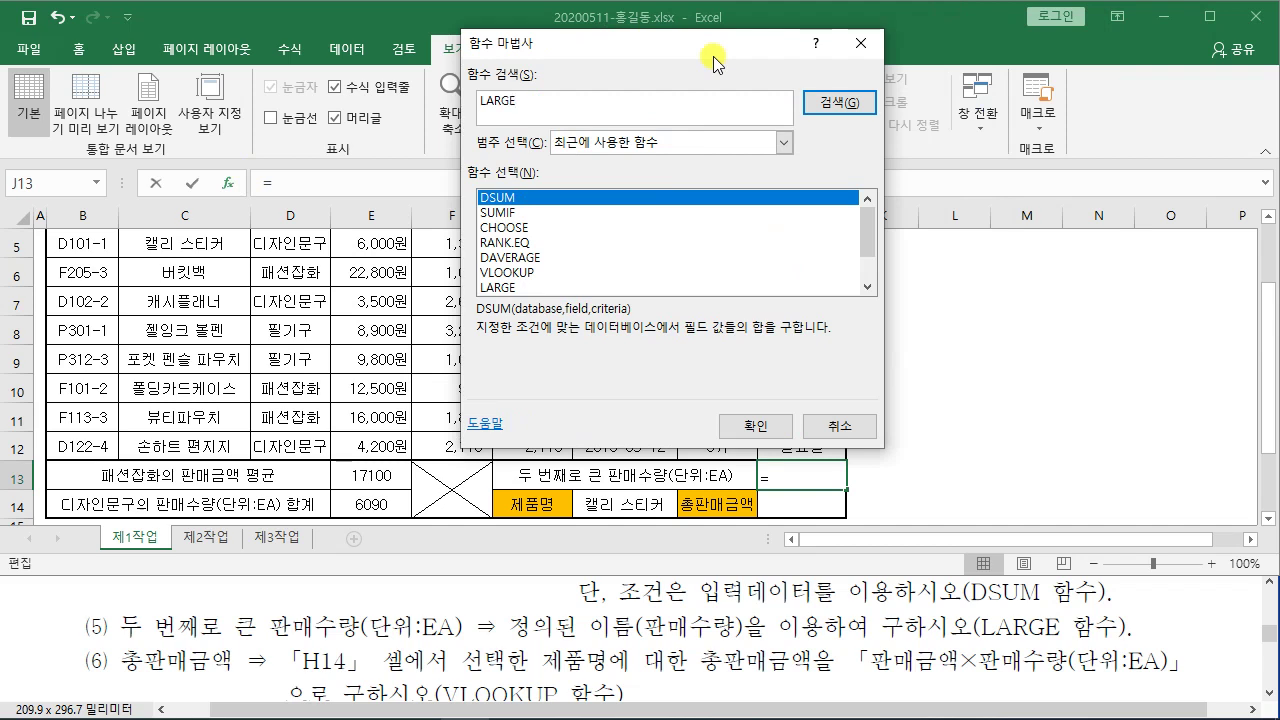
{"action": "key", "text": "Return"}
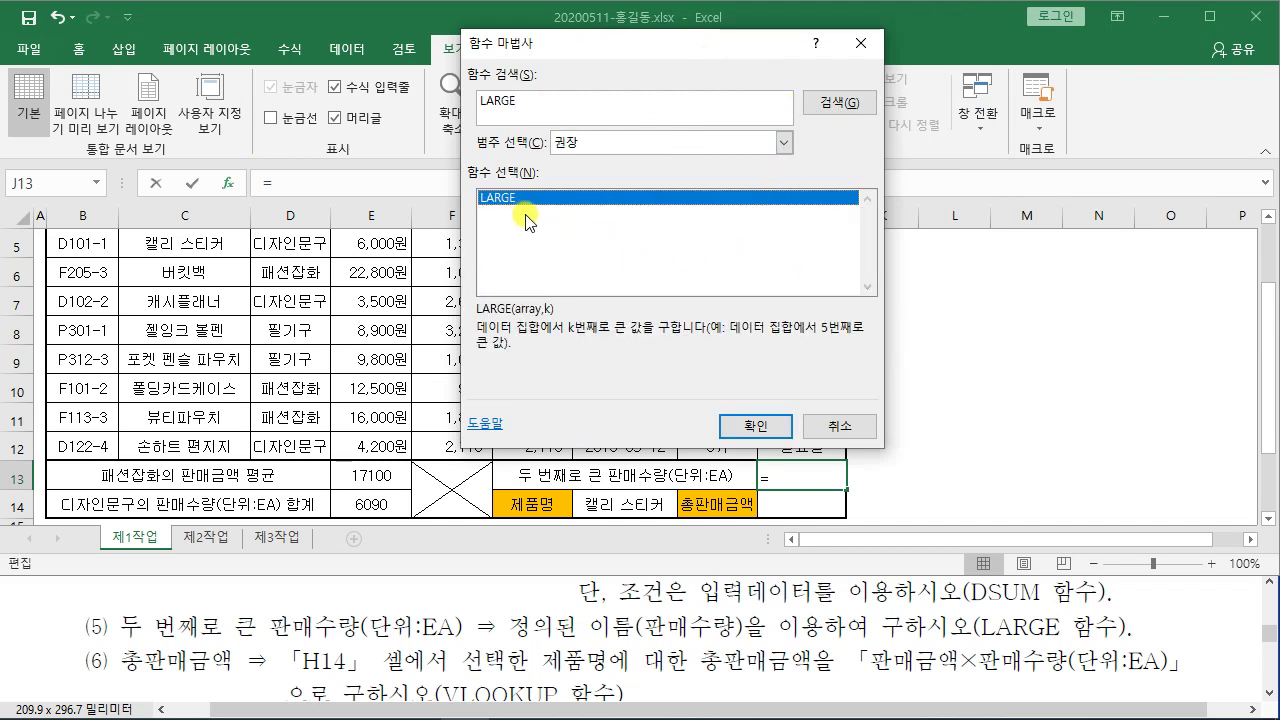
{"action": "left_click", "coordinate": [757, 427]}
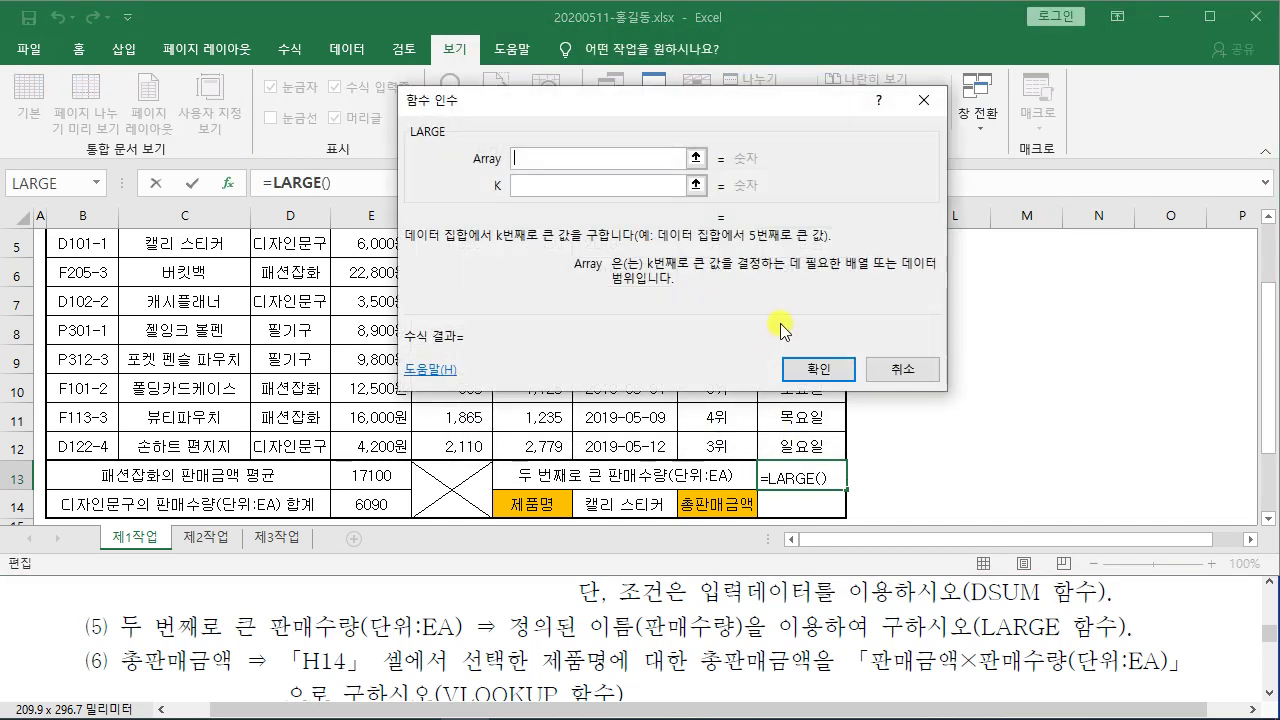
Step: Set LARGE's Array to the defined name 판매수량 by selecting F5:F12, with the arguments dialog moved clear of that column
{"action": "left_click_drag", "start_coordinate": [591, 104], "coordinate": [814, 92]}
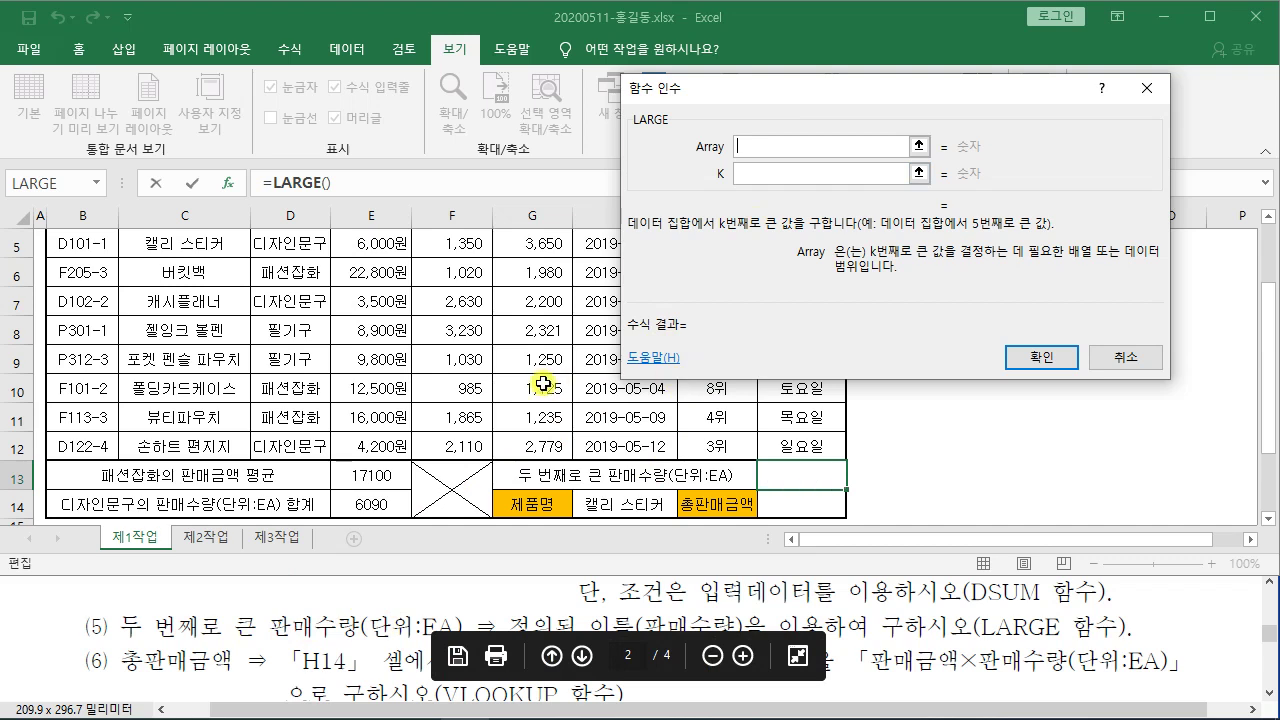
{"action": "scroll", "coordinate": [553, 382], "scroll_direction": "up", "scroll_amount": 1}
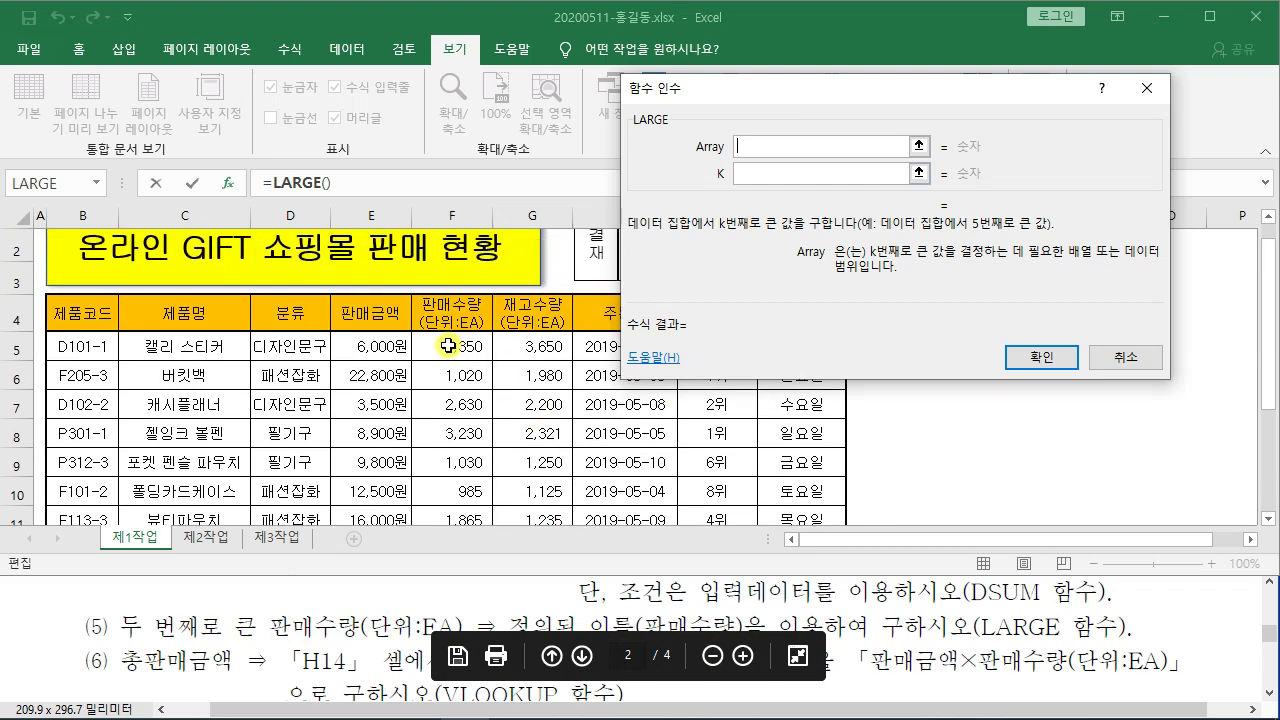
{"action": "left_click_drag", "start_coordinate": [448, 345], "coordinate": [444, 456]}
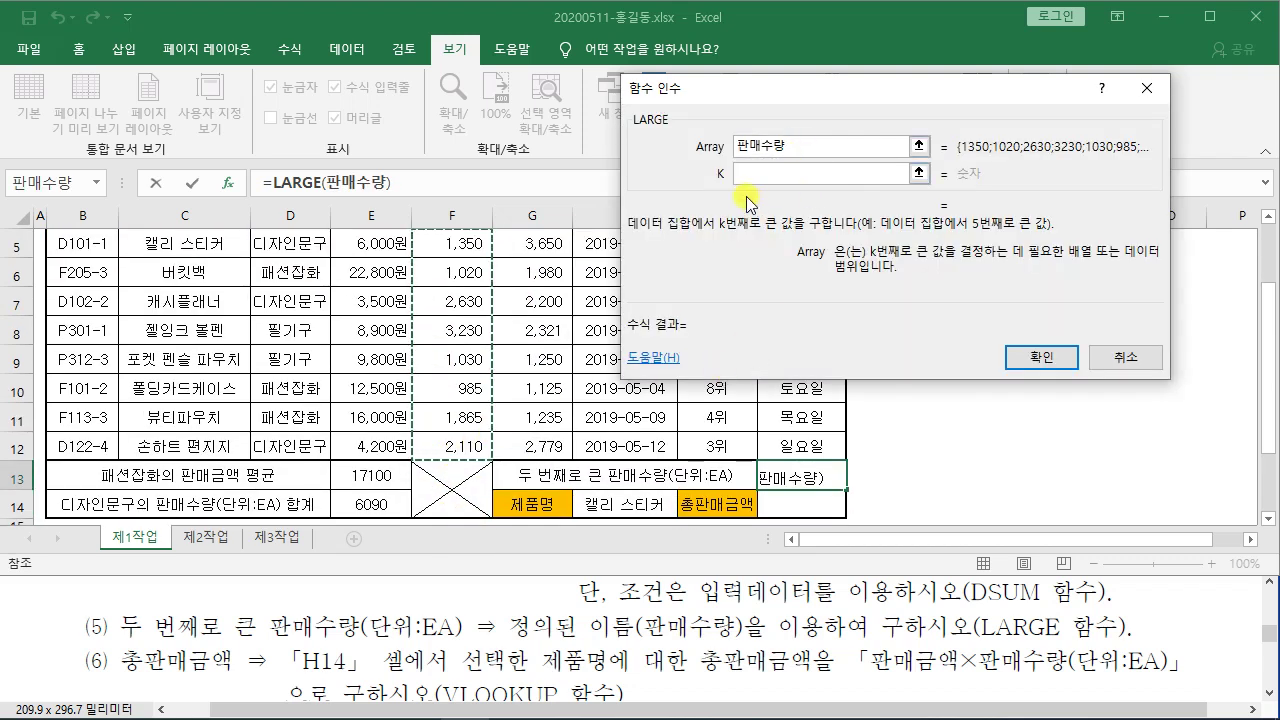
{"action": "left_click_drag", "start_coordinate": [106, 596], "coordinate": [224, 660]}
{"action": "mouse_move", "coordinate": [758, 178]}
{"action": "left_mouse_down"}
{"action": "mouse_move", "coordinate": [628, 240]}
{"action": "mouse_move", "coordinate": [218, 594]}
{"action": "left_mouse_up"}
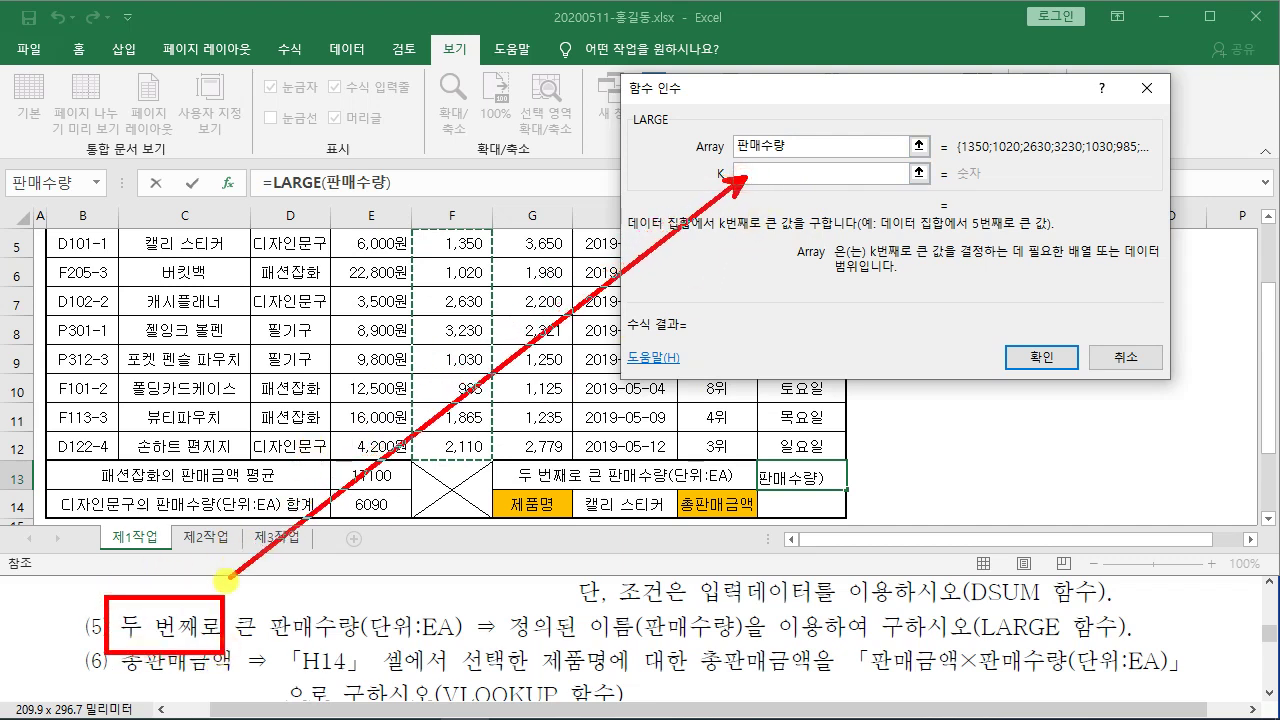
{"action": "left_click_drag", "start_coordinate": [754, 166], "coordinate": [788, 179]}
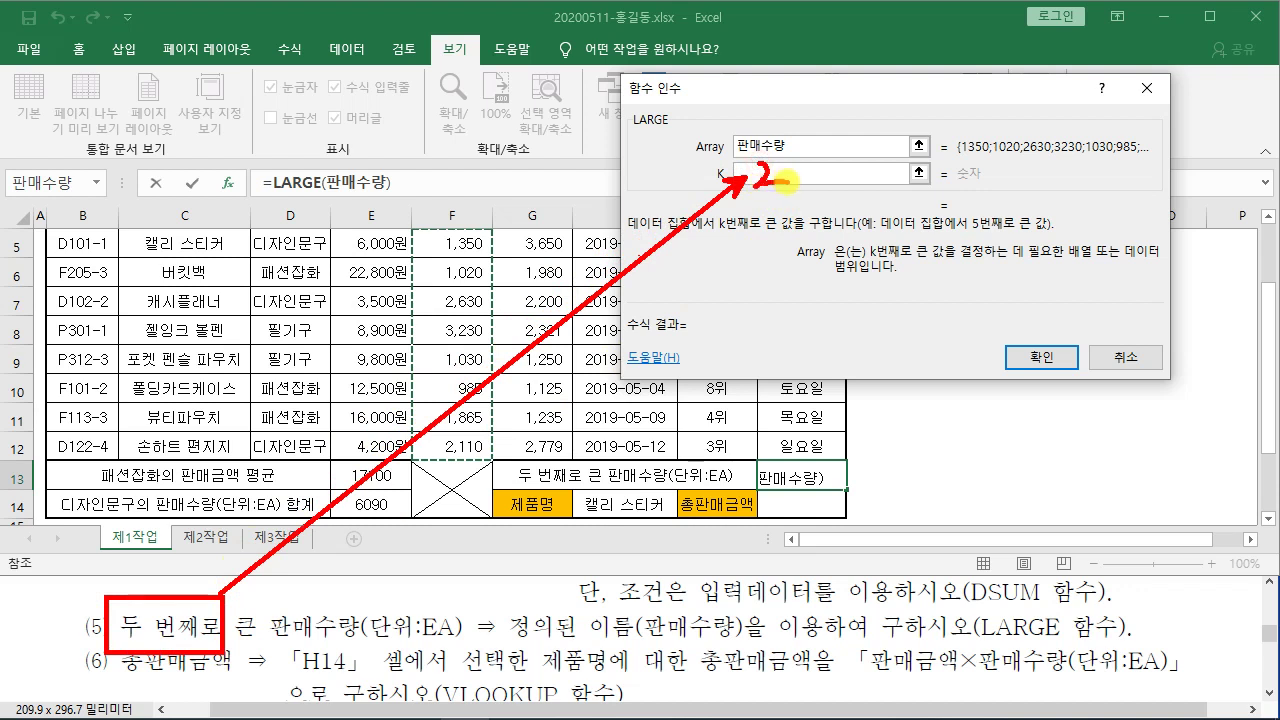
{"action": "key", "text": "Escape"}
Step: Set LARGE's K to 2 and confirm the function in J13
{"action": "left_click", "coordinate": [756, 174]}
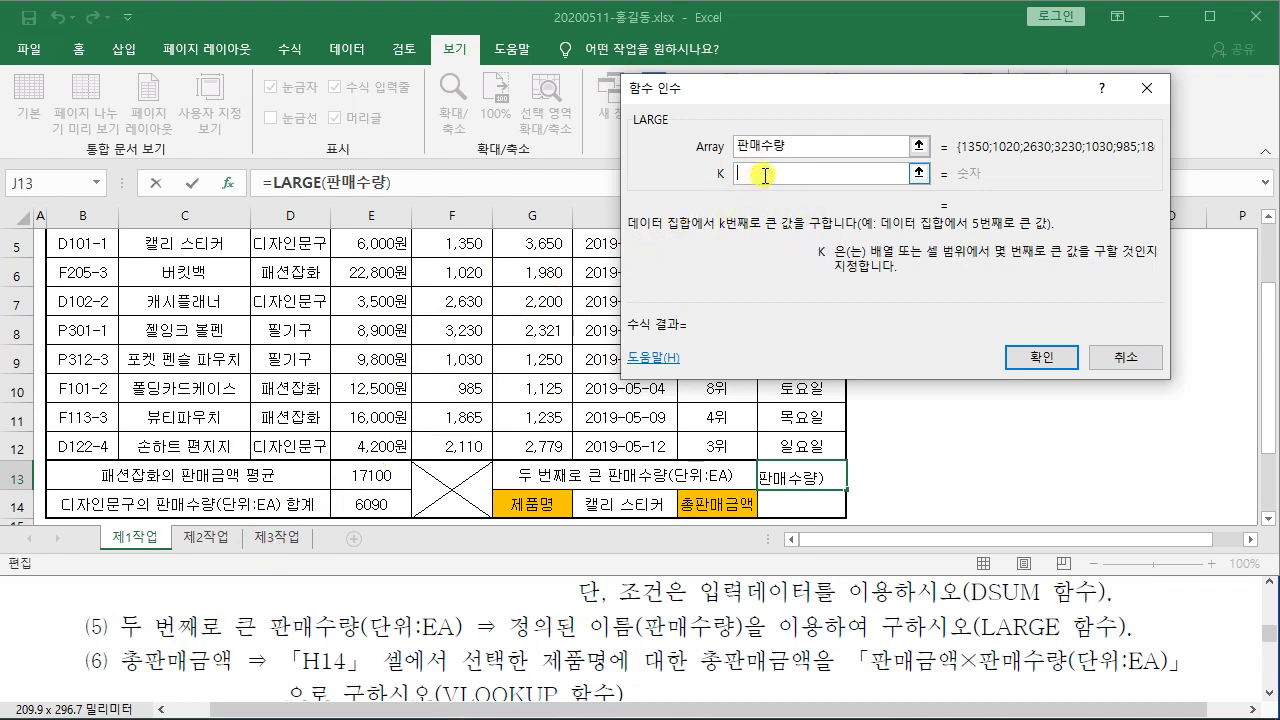
{"action": "type", "text": "2"}
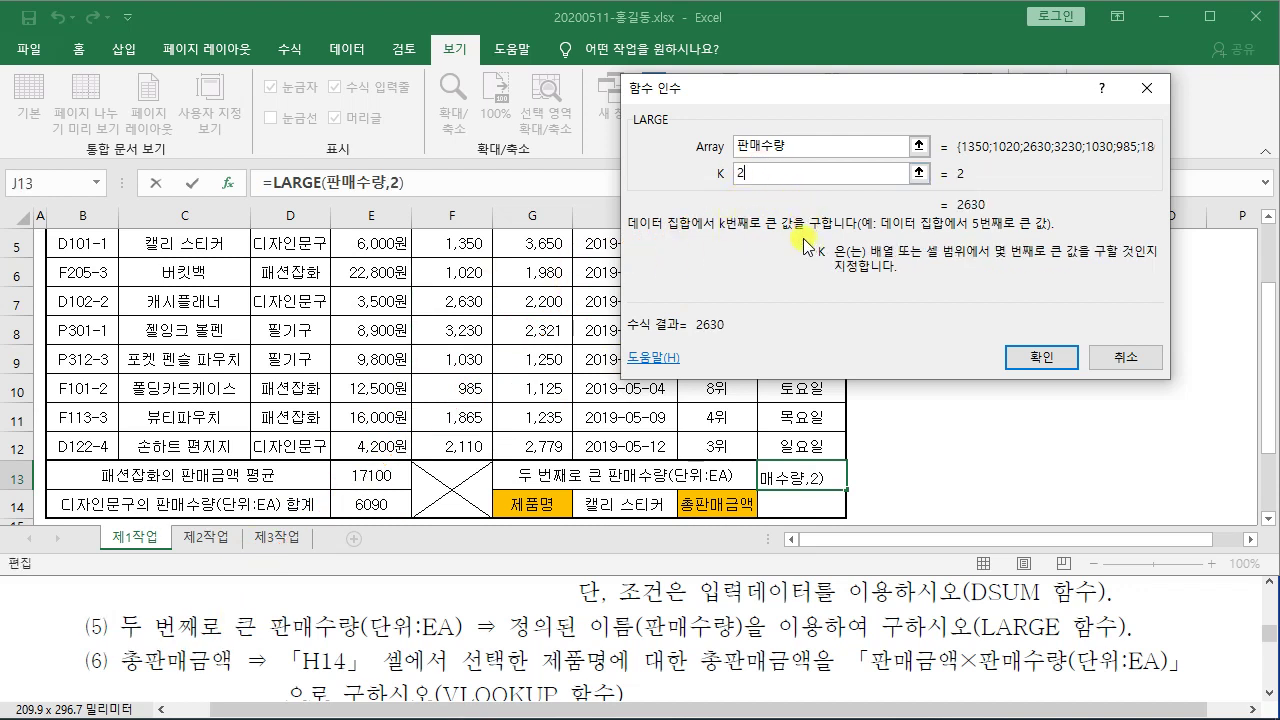
{"action": "left_click", "coordinate": [1047, 358]}
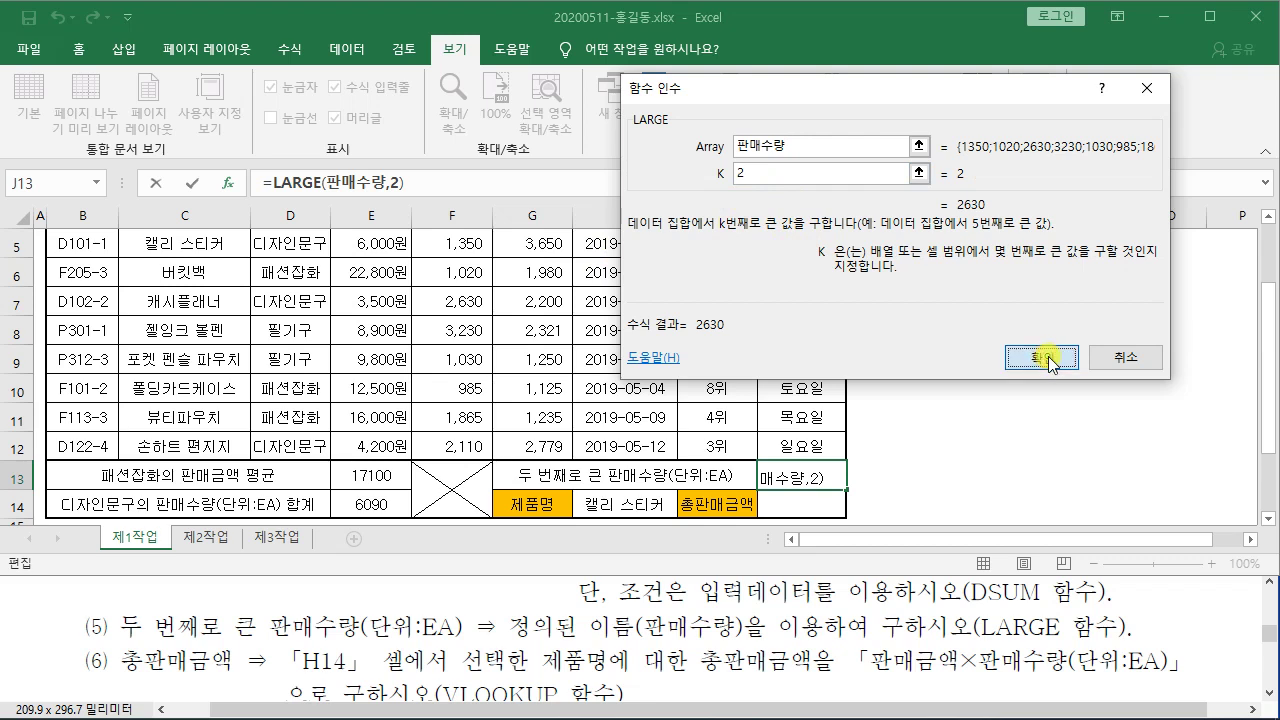
Step: Check the LARGE formula in J13, then select J14, the result cell for 총판매금액
{"action": "left_click", "coordinate": [1001, 386]}
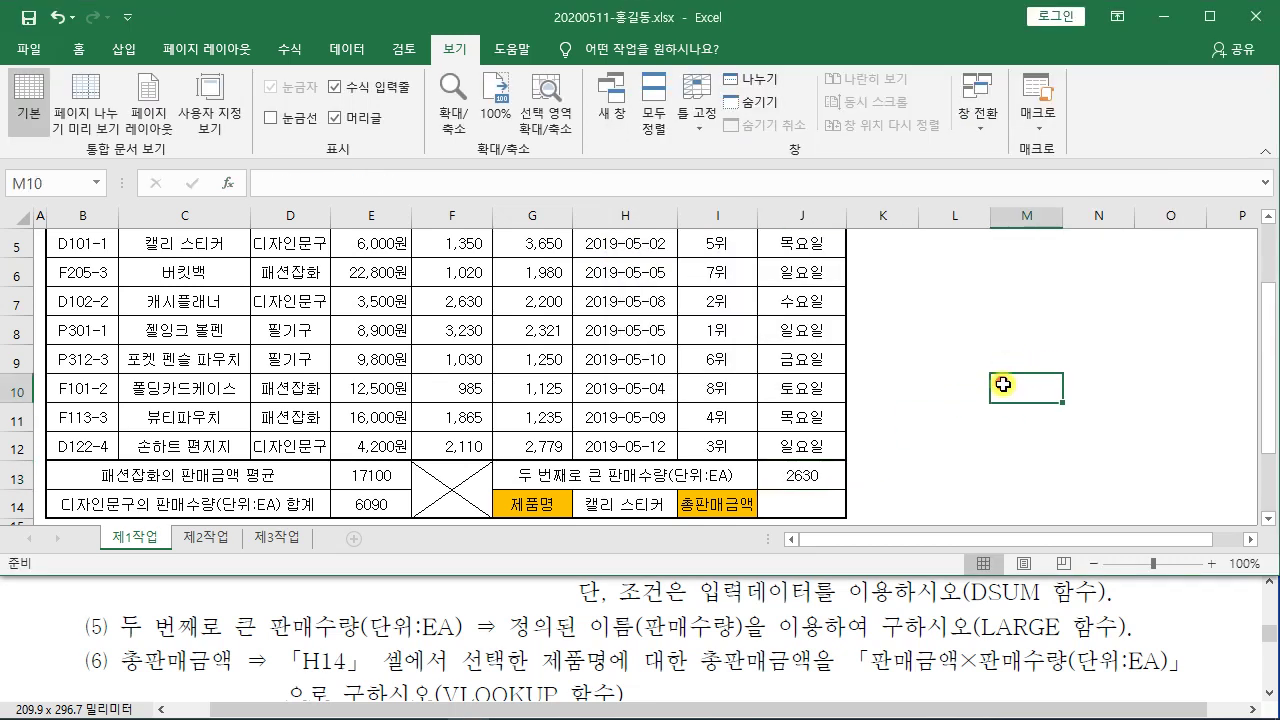
{"action": "left_click", "coordinate": [816, 480]}
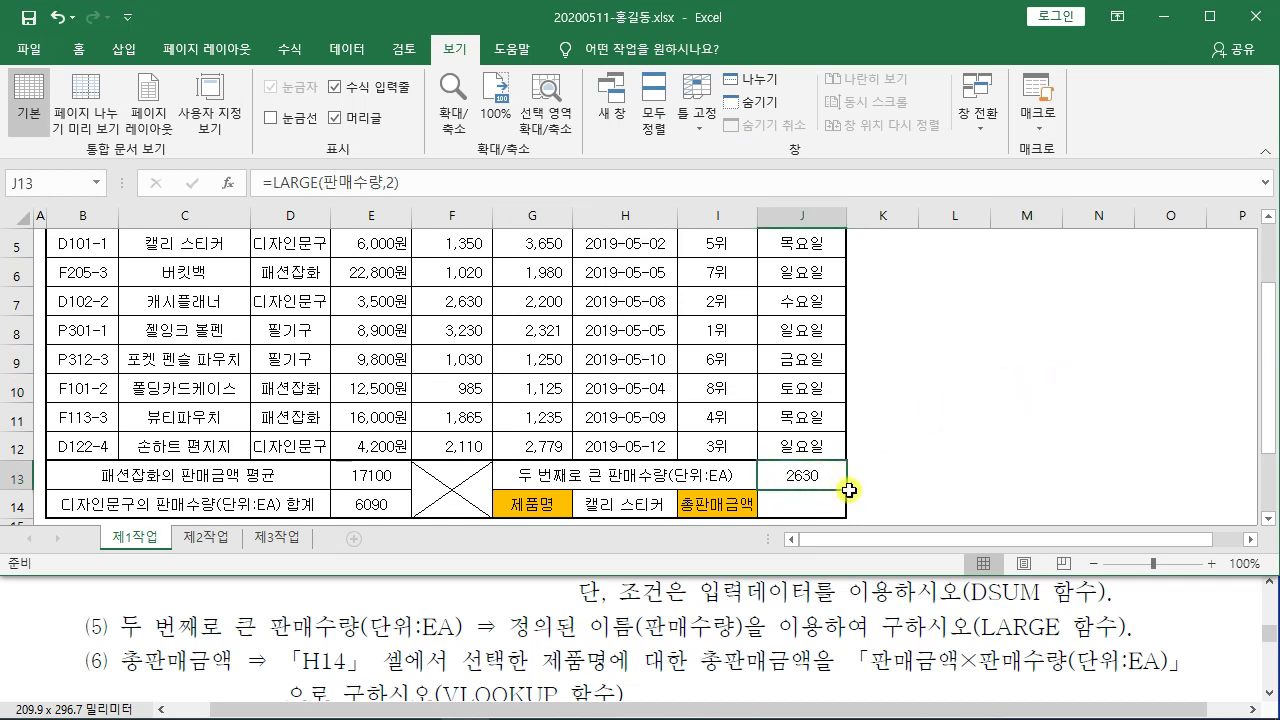
{"action": "left_click", "coordinate": [804, 506]}
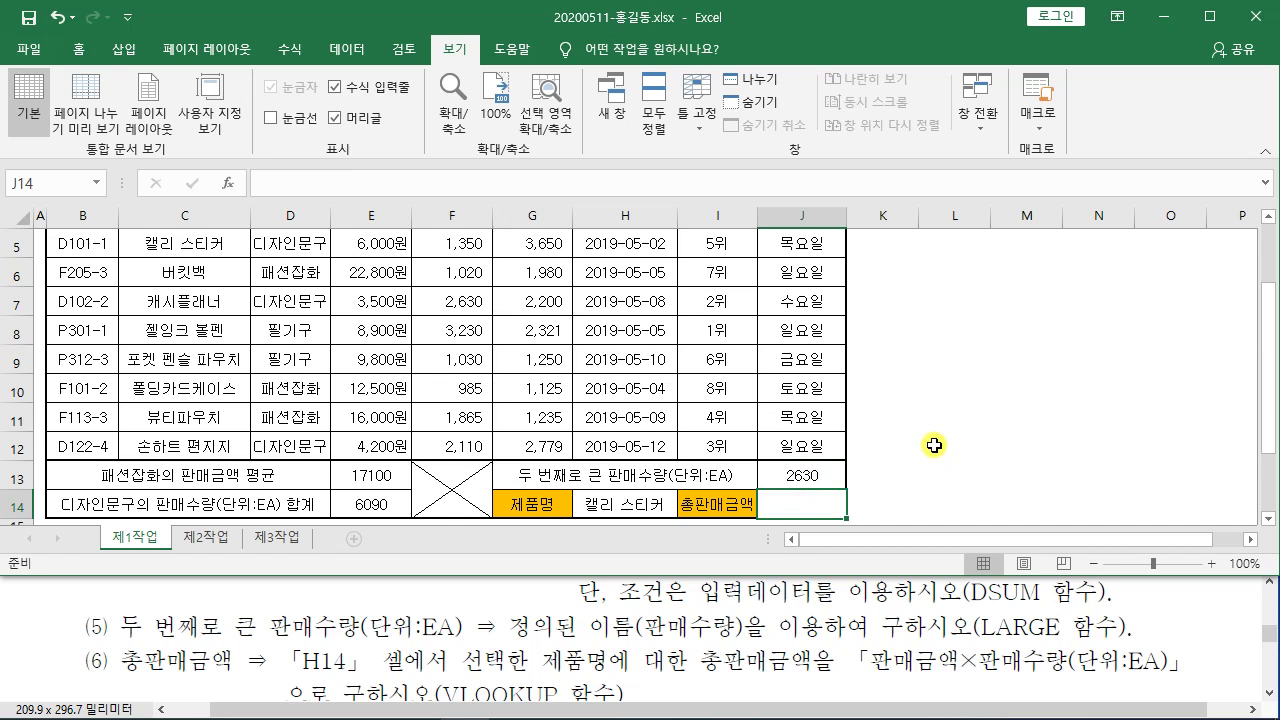
Step: Read instruction (6) in the PDF on calculating 총판매금액 for the product selected in H14 with the VLOOKUP function
{"action": "left_click", "coordinate": [924, 614]}
{"action": "left_click", "coordinate": [967, 416]}
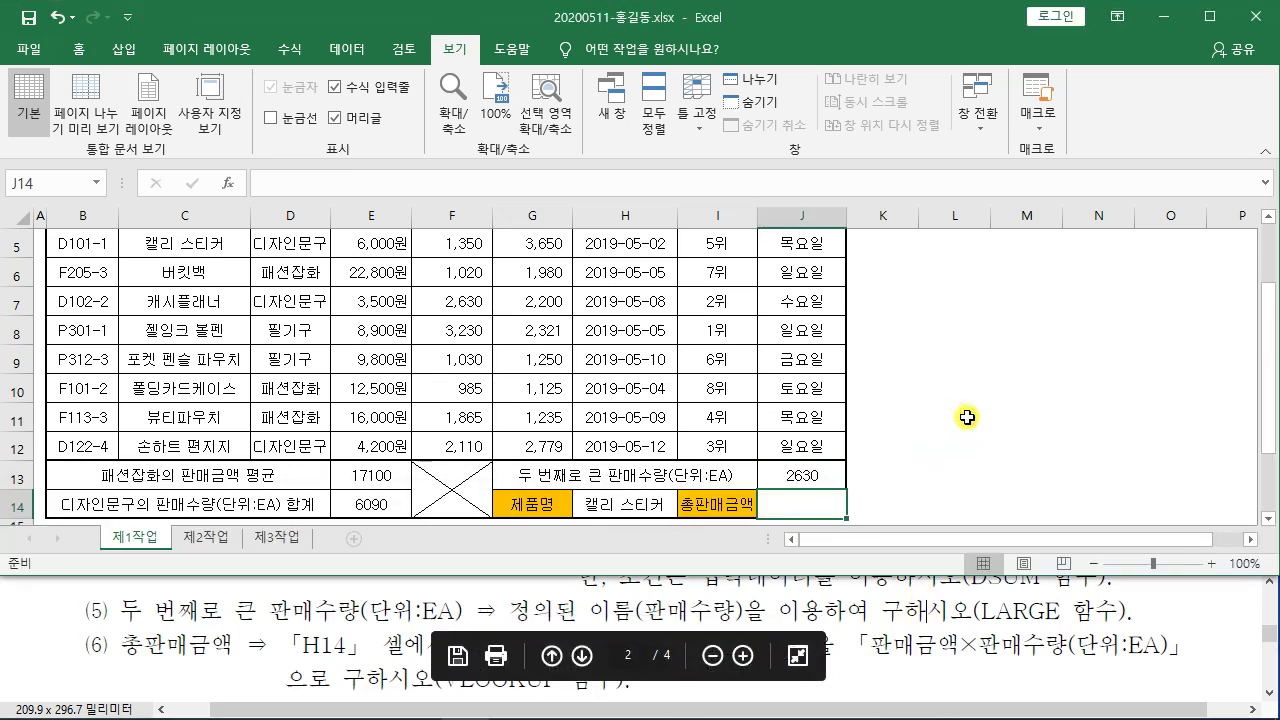
{"action": "left_click_drag", "start_coordinate": [420, 699], "coordinate": [562, 700]}
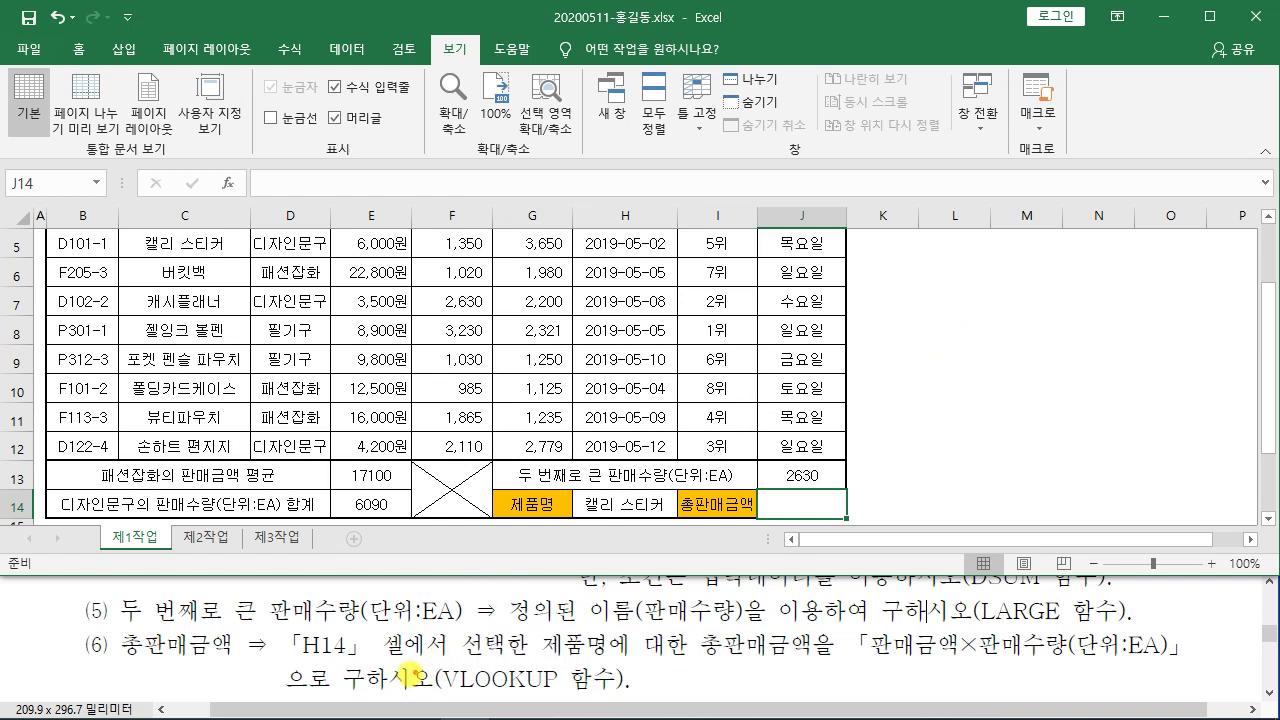
{"action": "left_click_drag", "start_coordinate": [433, 655], "coordinate": [645, 703]}
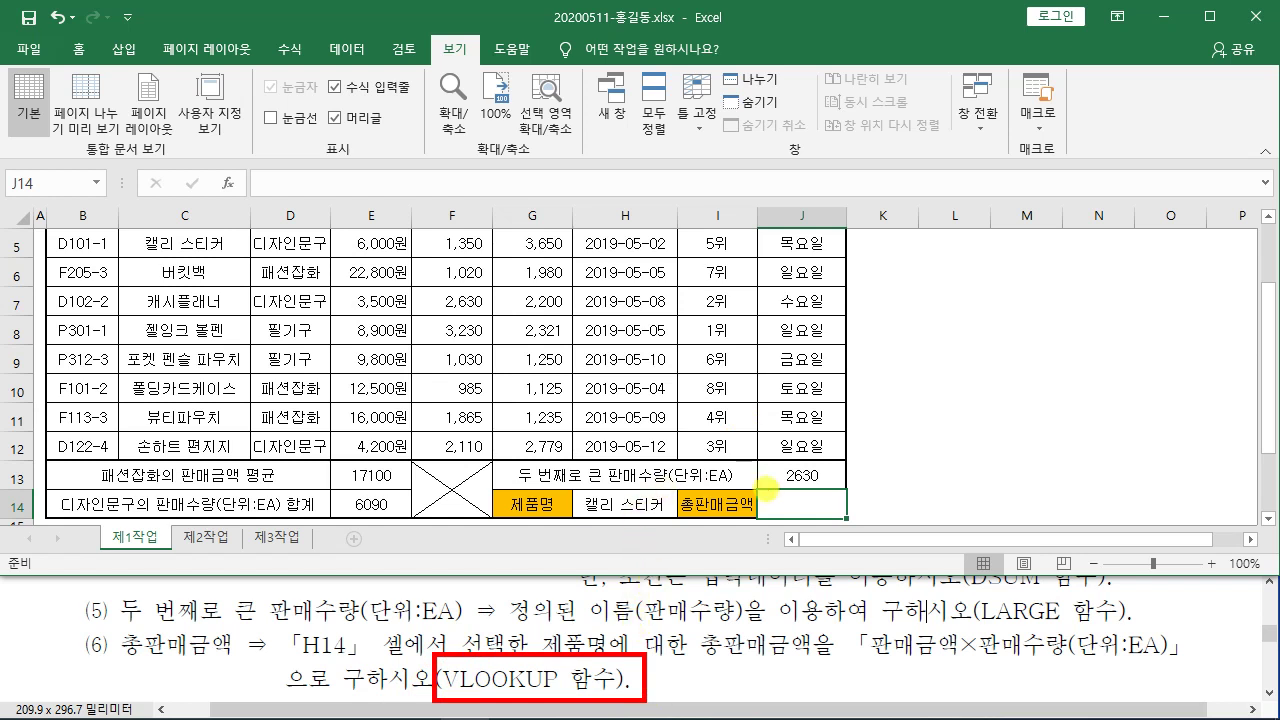
{"action": "key", "text": "Escape"}
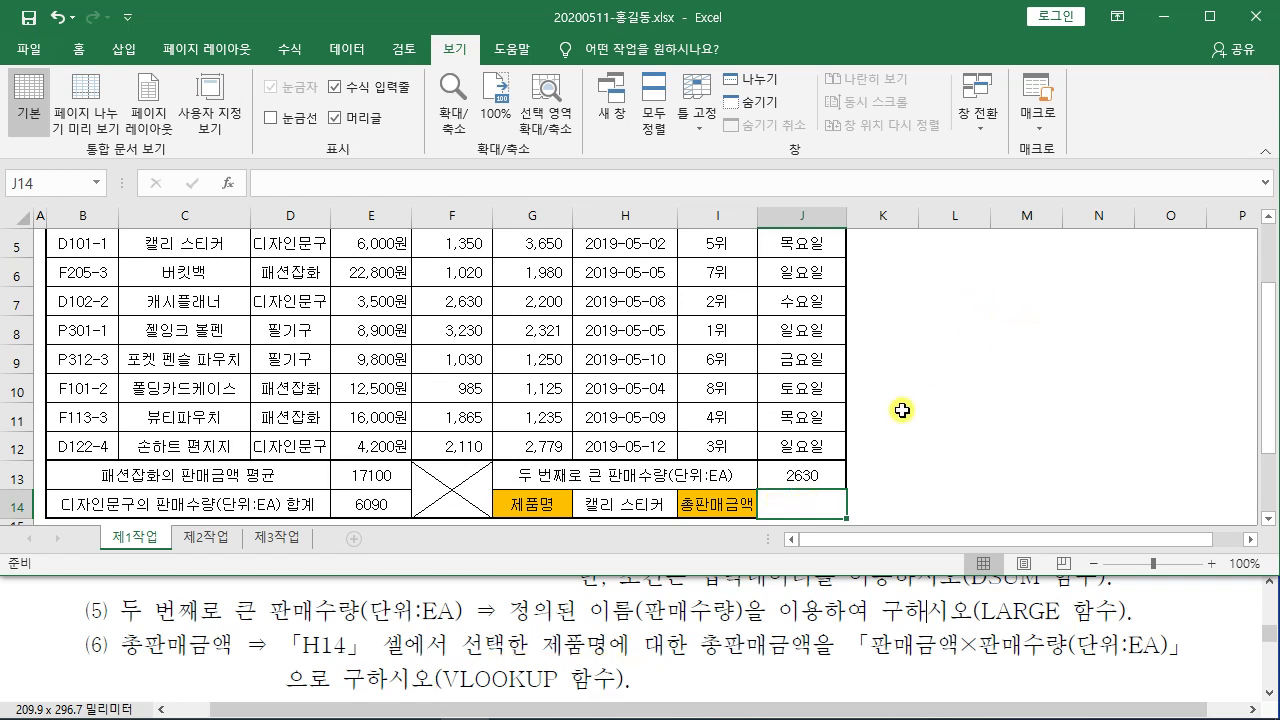
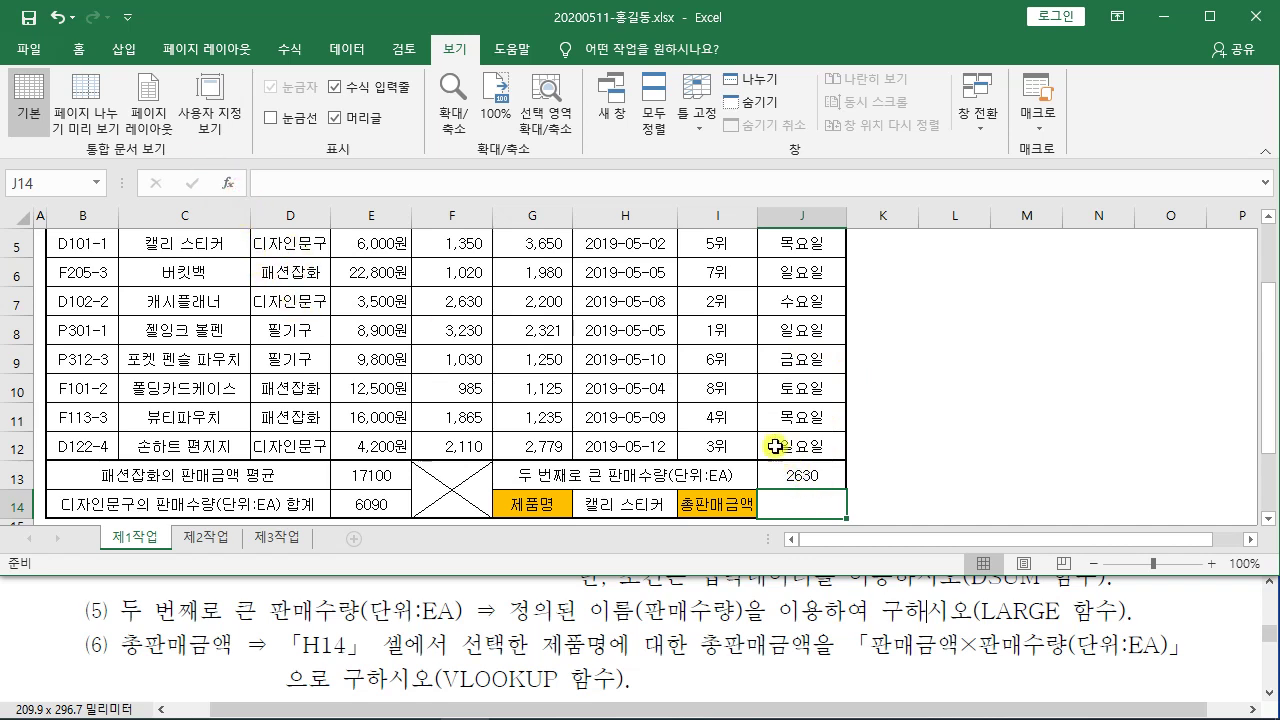
Step: Search the function wizard for VLOOKUP and insert it into J14, the result cell for 총판매금액
{"action": "left_click", "coordinate": [229, 184]}
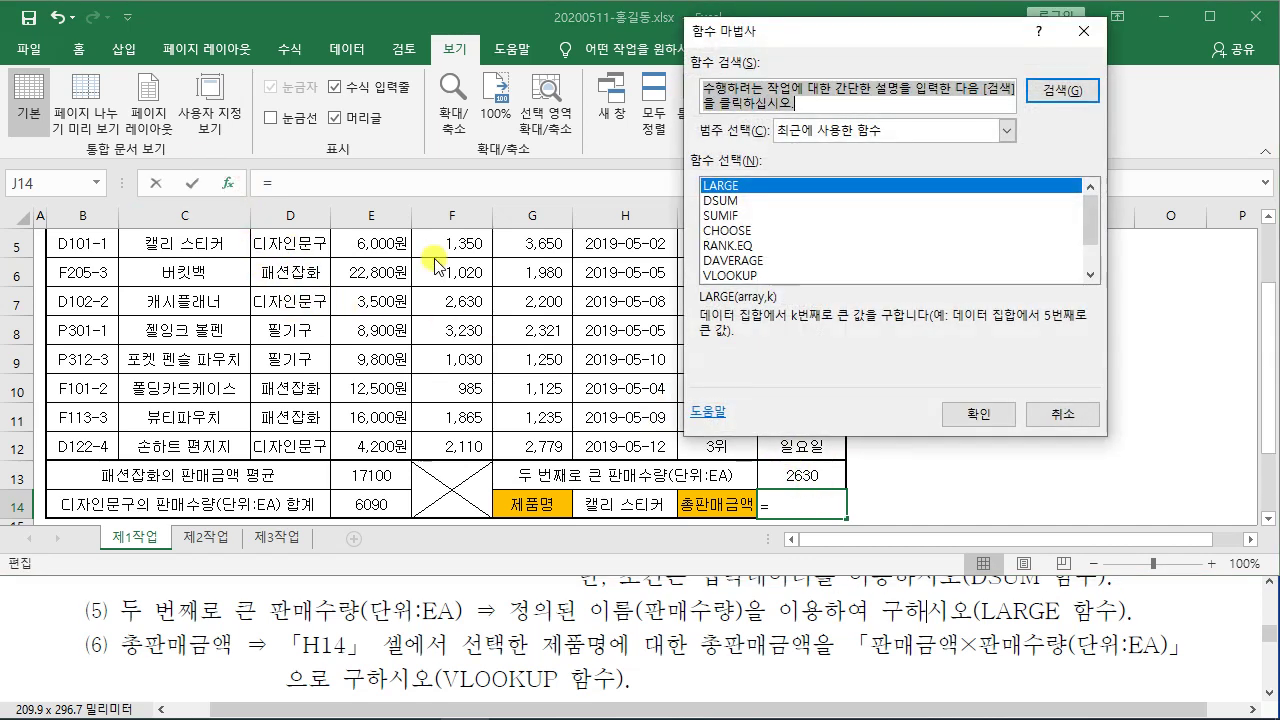
{"action": "left_click_drag", "start_coordinate": [885, 37], "coordinate": [593, 37]}
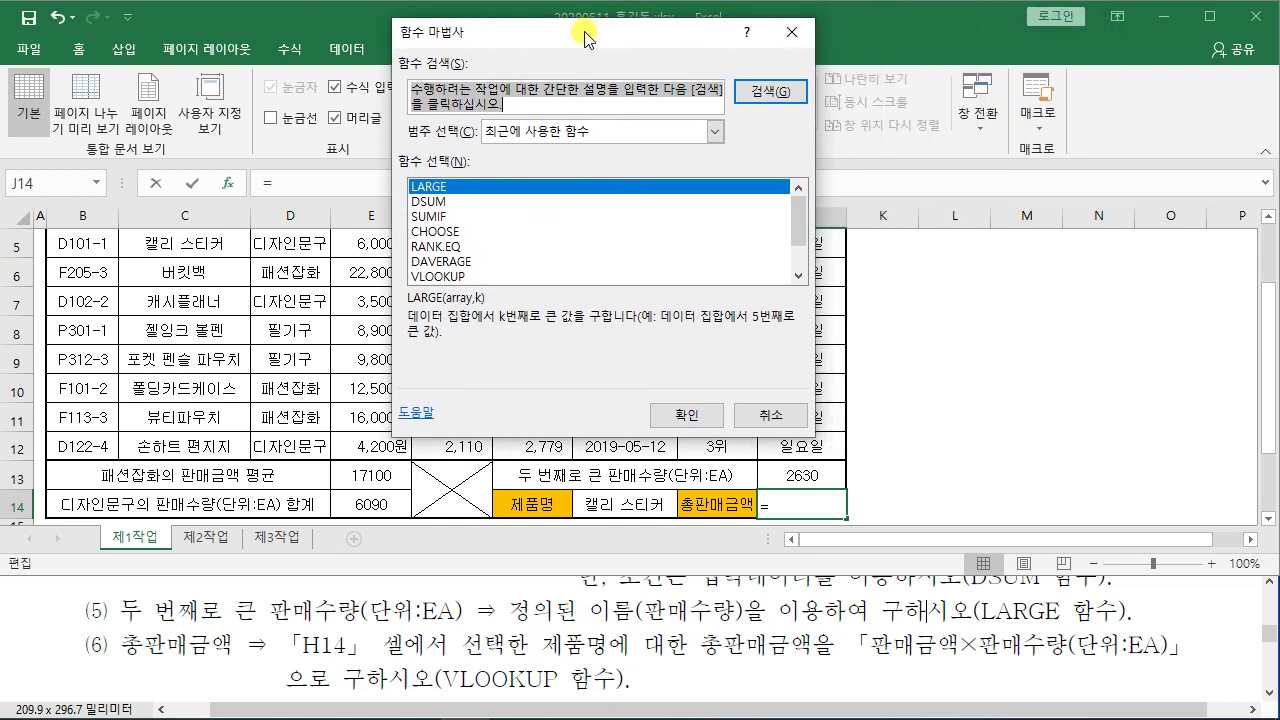
{"action": "type", "text": "VLOOKUPU"}
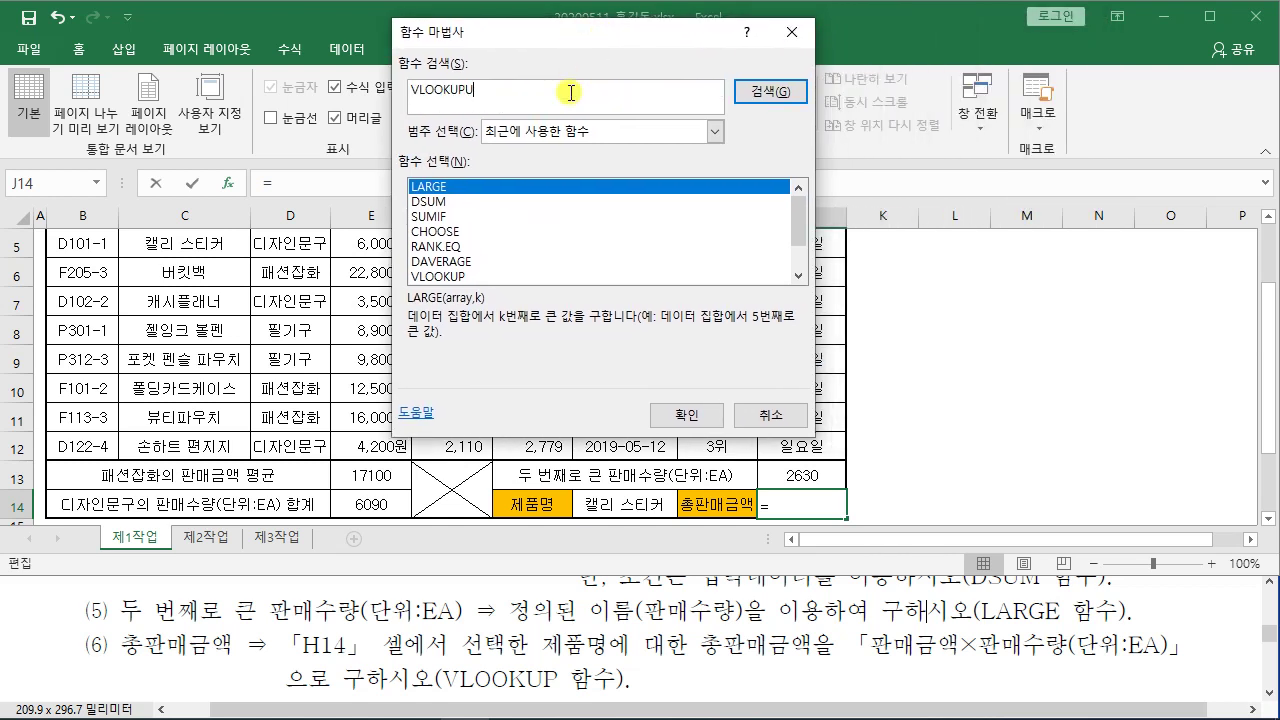
{"action": "key", "text": "Return"}
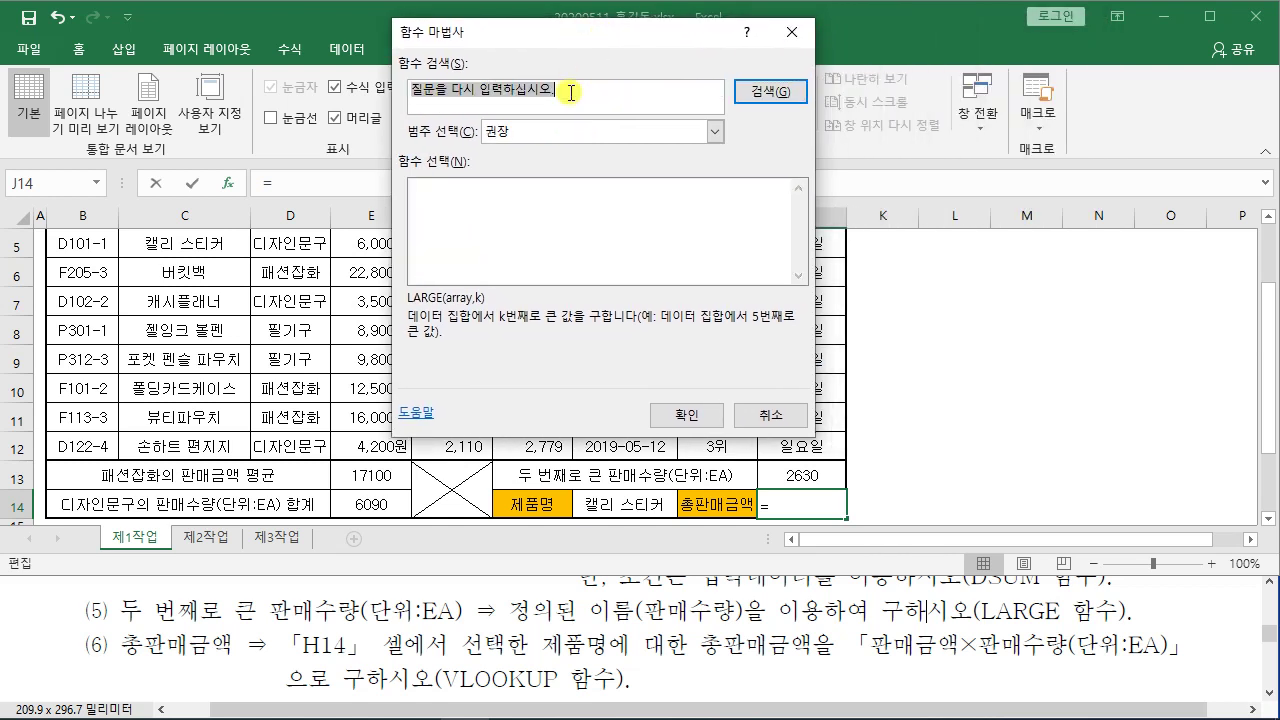
{"action": "type", "text": "ㄴ"}
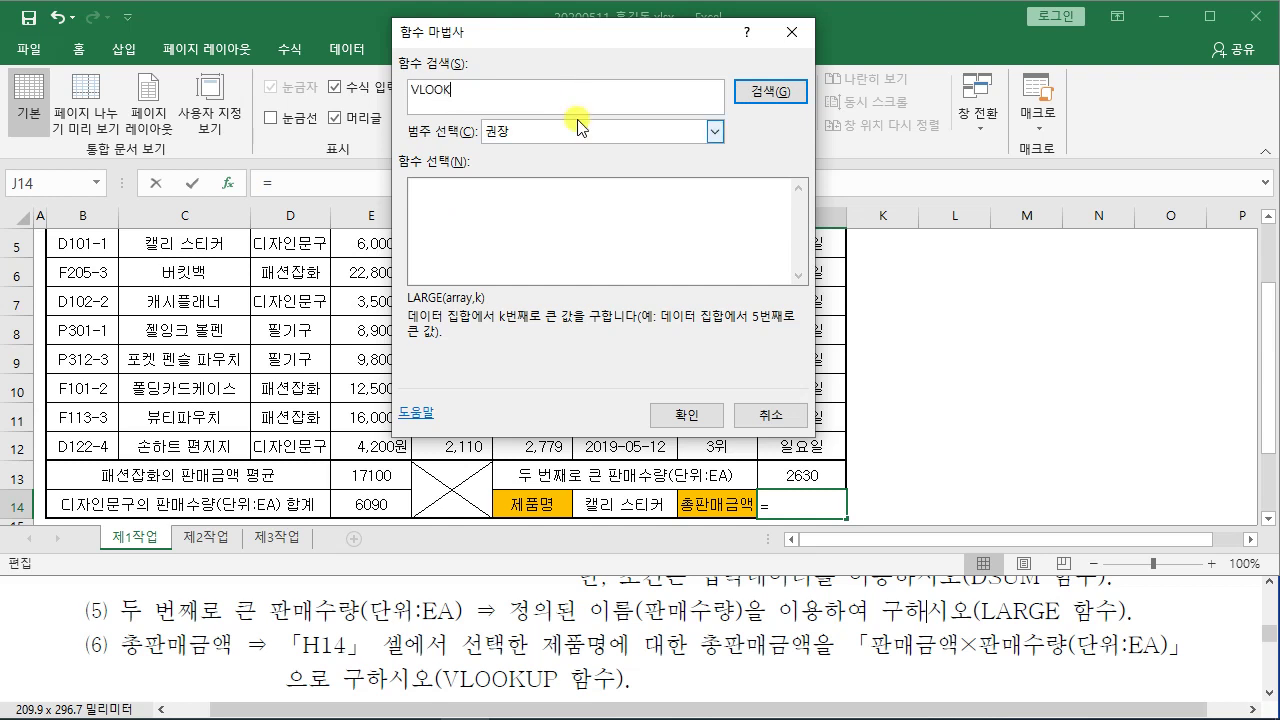
{"action": "type", "text": "VLOOKUP"}
{"action": "key", "text": "Return"}
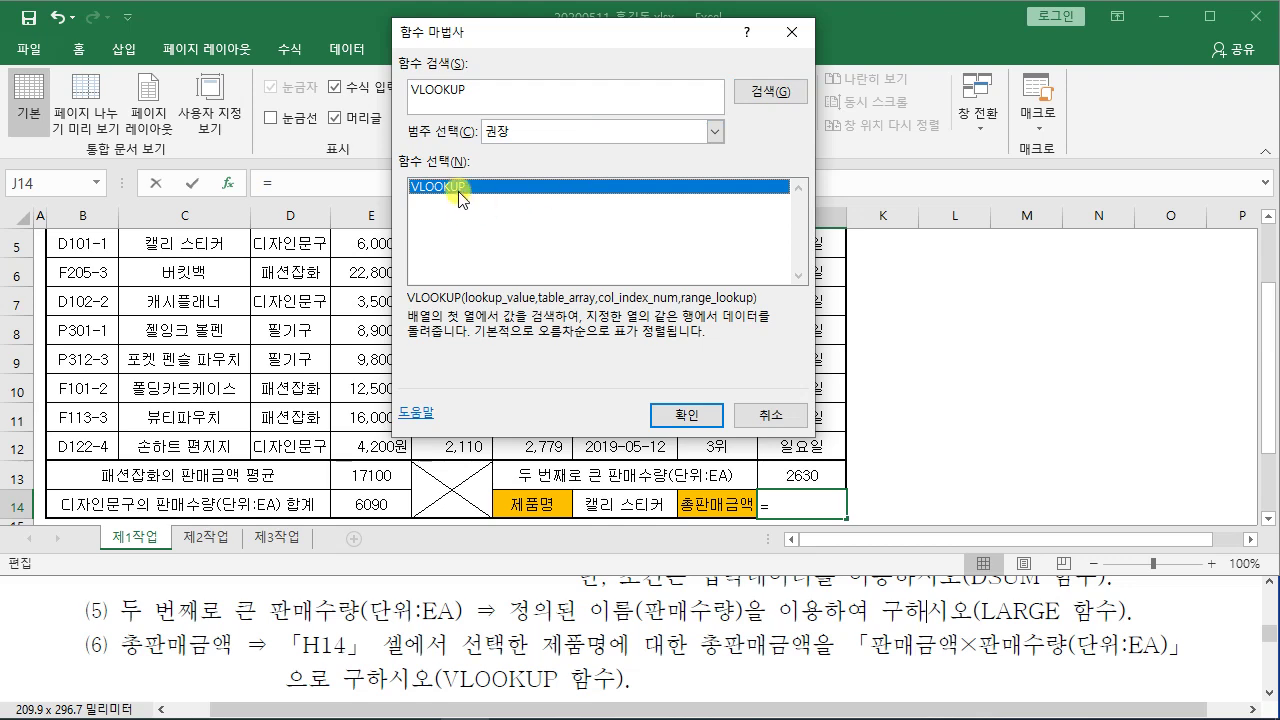
{"action": "left_click", "coordinate": [686, 414]}
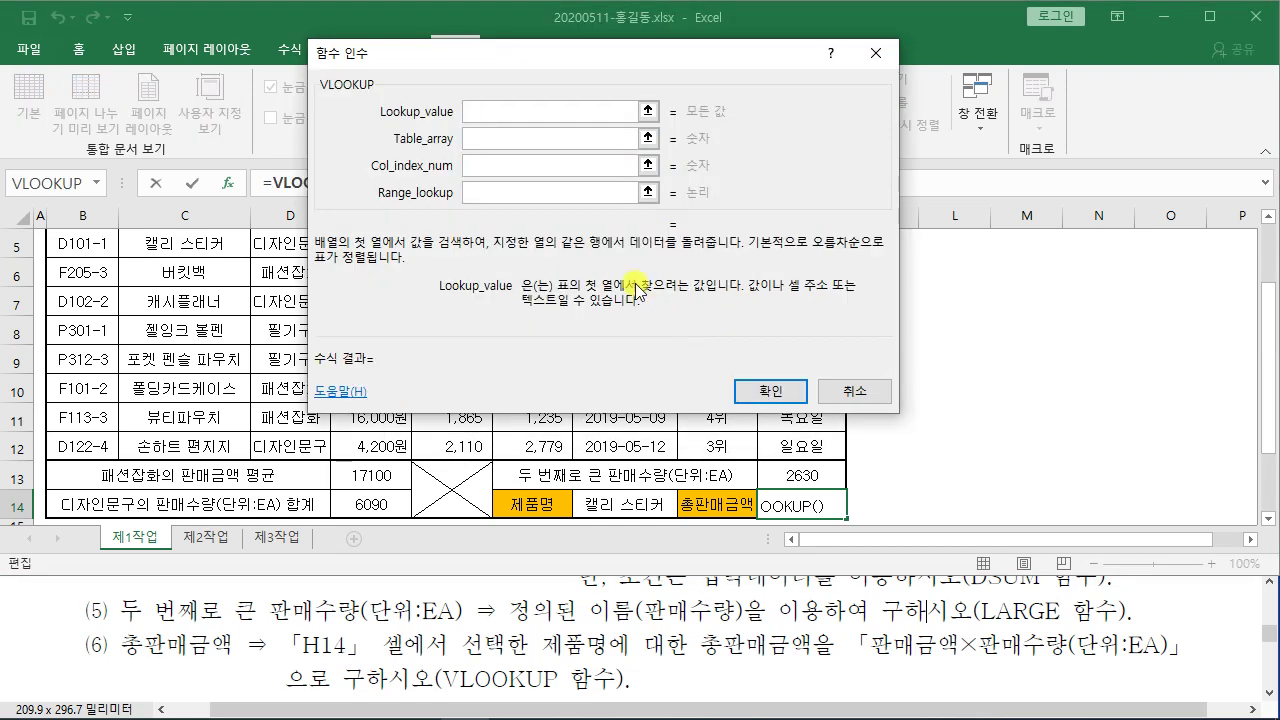
Step: Set VLOOKUP's Lookup_value to H14, the selected 제품명, with the arguments dialog moved clear of that cell
{"action": "left_click_drag", "start_coordinate": [507, 52], "coordinate": [740, 104]}
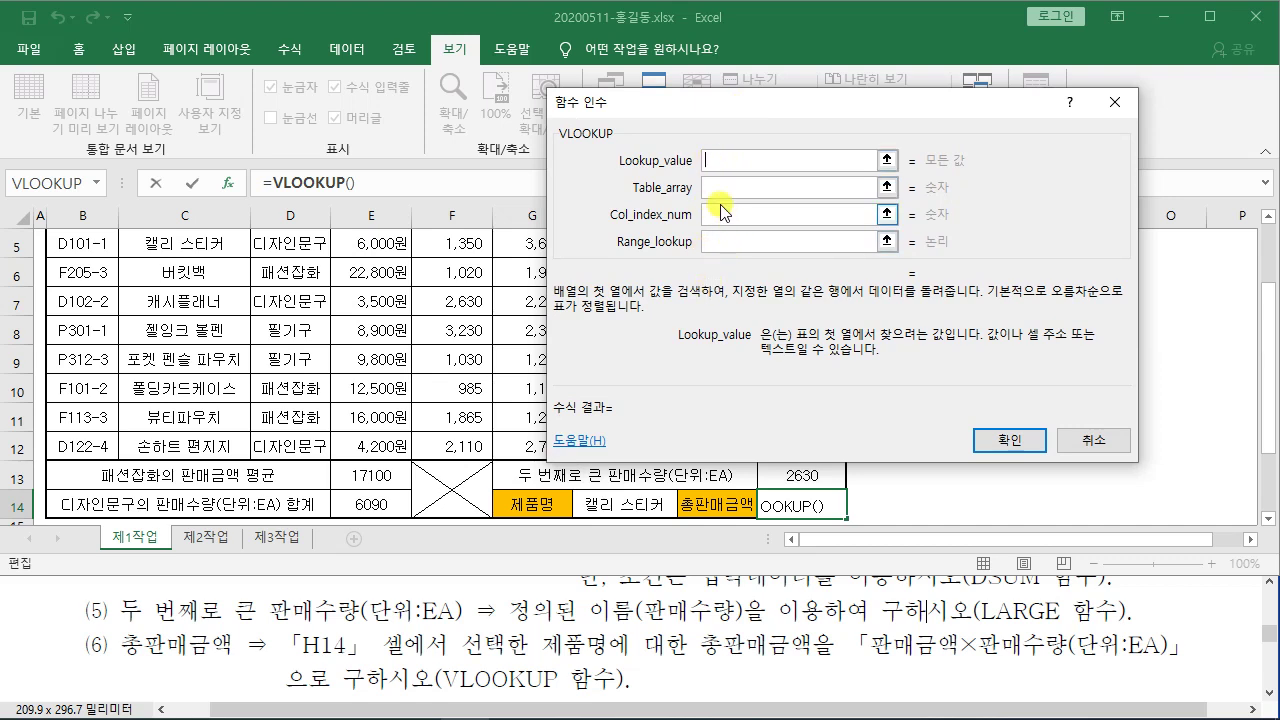
{"action": "left_click", "coordinate": [717, 161]}
{"action": "left_click_drag", "start_coordinate": [711, 106], "coordinate": [833, 67]}
{"action": "left_click", "coordinate": [838, 121]}
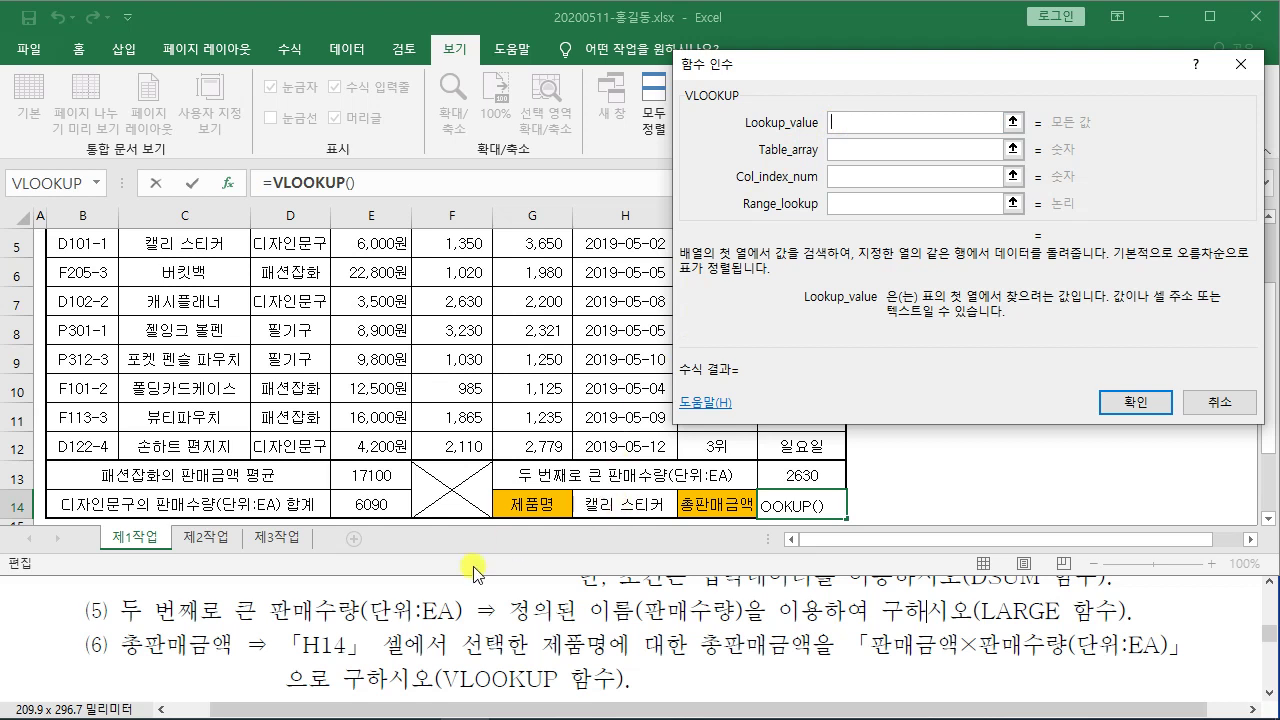
{"action": "key", "text": "ctrl+2"}
{"action": "mouse_move", "coordinate": [284, 628]}
{"action": "left_mouse_down"}
{"action": "mouse_move", "coordinate": [358, 664]}
{"action": "mouse_move", "coordinate": [538, 660]}
{"action": "left_mouse_up"}
{"action": "key", "text": "Escape"}
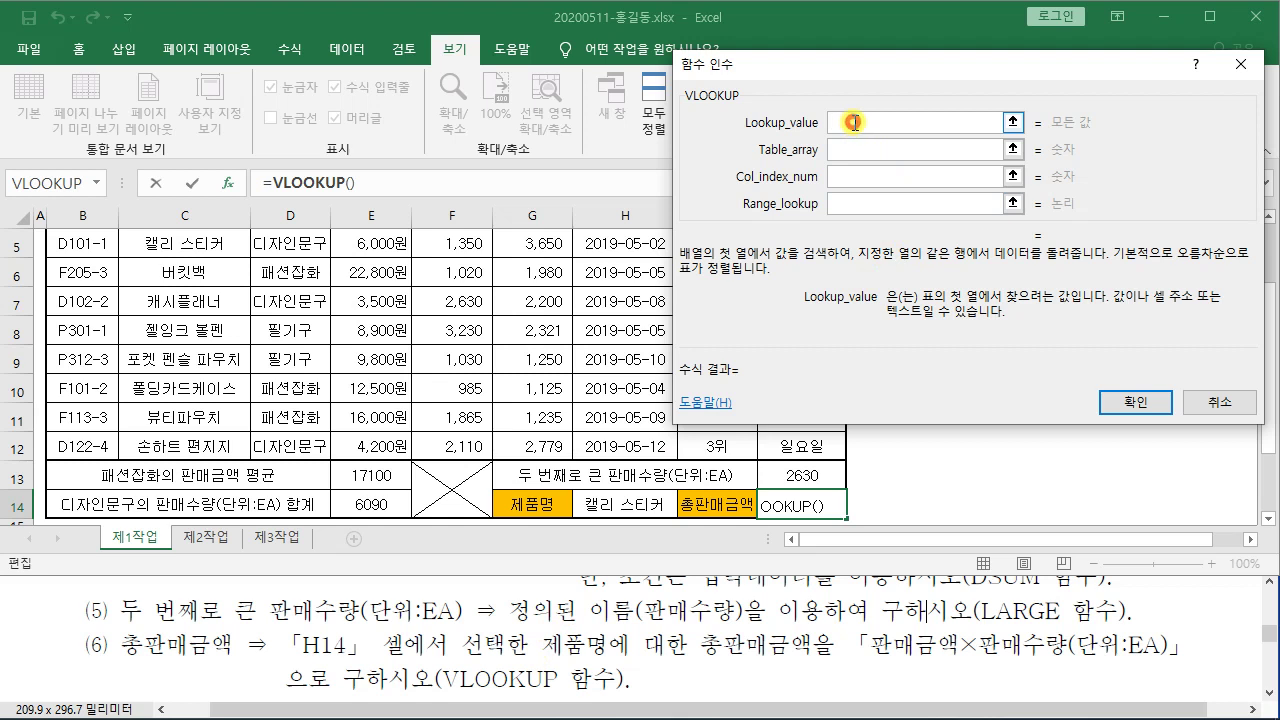
{"action": "left_click", "coordinate": [605, 497]}
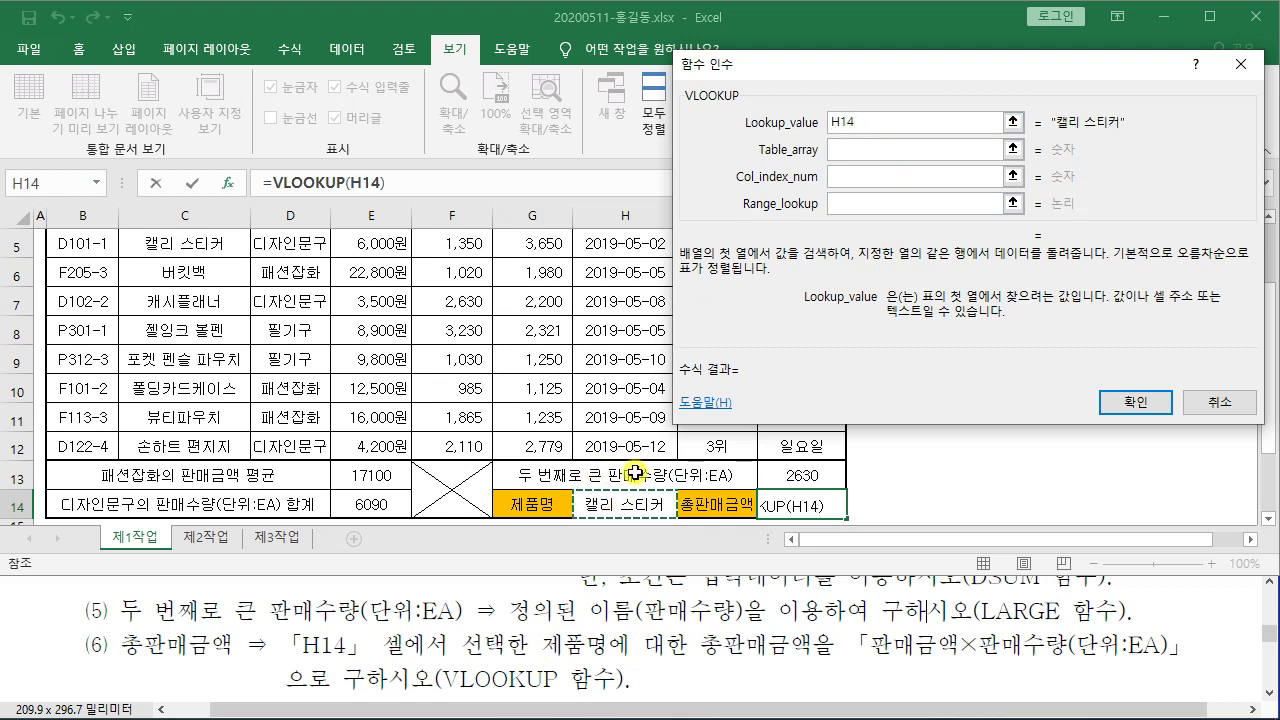
Step: Set VLOOKUP's Table_array to C5:H12, starting the range at the 제품명 column
{"action": "left_click", "coordinate": [845, 152]}
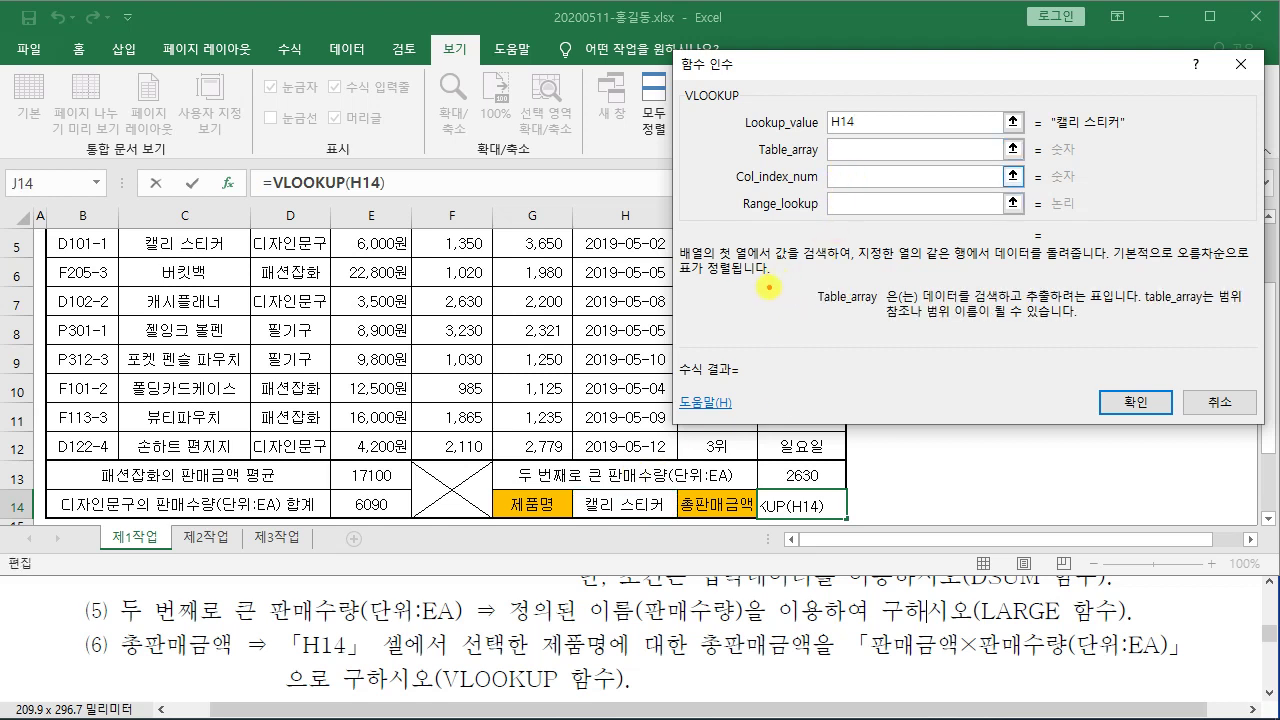
{"action": "mouse_move", "coordinate": [785, 326]}
{"action": "left_mouse_down"}
{"action": "mouse_move", "coordinate": [780, 300]}
{"action": "mouse_move", "coordinate": [738, 330]}
{"action": "mouse_move", "coordinate": [790, 347]}
{"action": "left_mouse_up"}
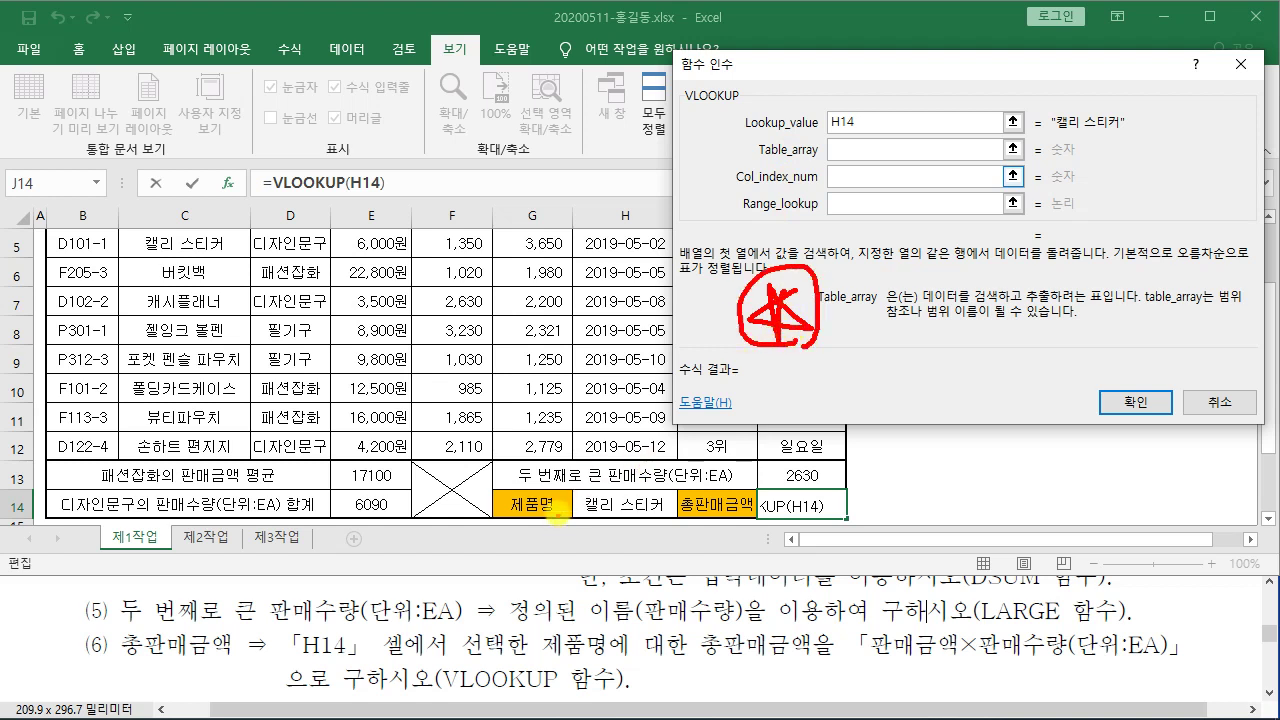
{"action": "left_click_drag", "start_coordinate": [570, 489], "coordinate": [680, 520]}
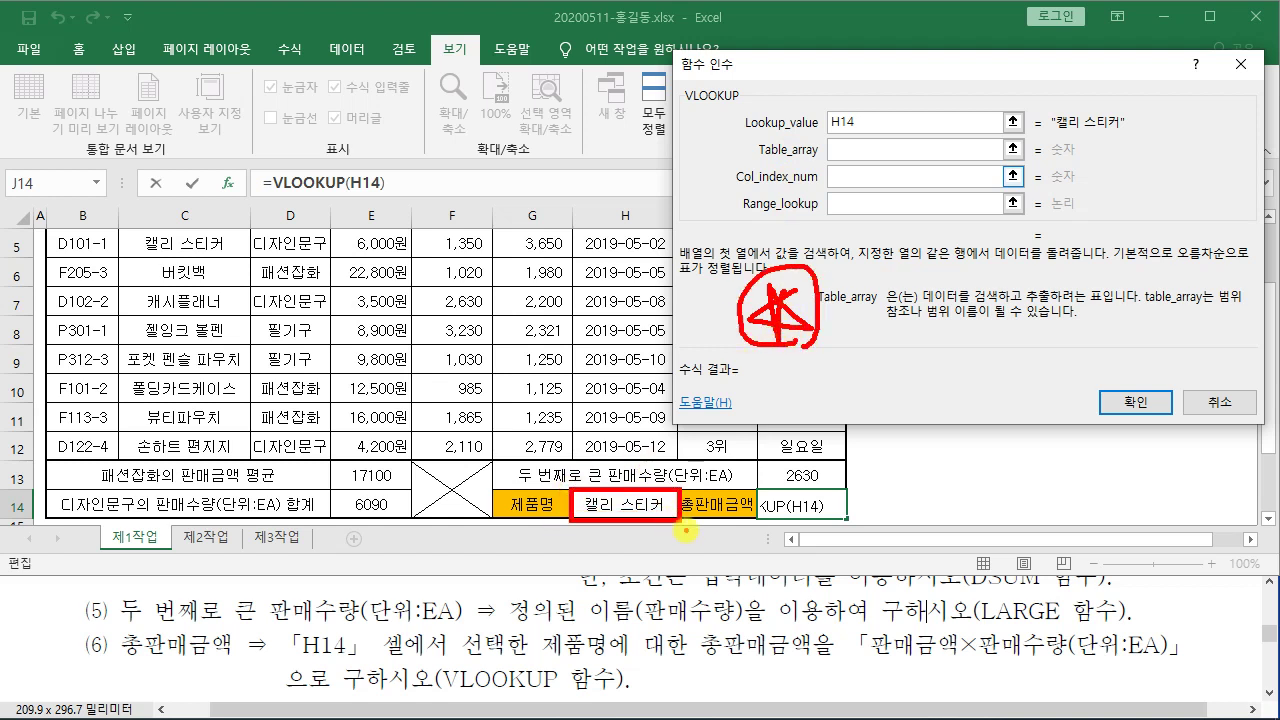
{"action": "mouse_move", "coordinate": [412, 488]}
{"action": "left_mouse_down"}
{"action": "mouse_move", "coordinate": [509, 440]}
{"action": "mouse_move", "coordinate": [141, 249]}
{"action": "mouse_move", "coordinate": [316, 487]}
{"action": "left_mouse_up"}
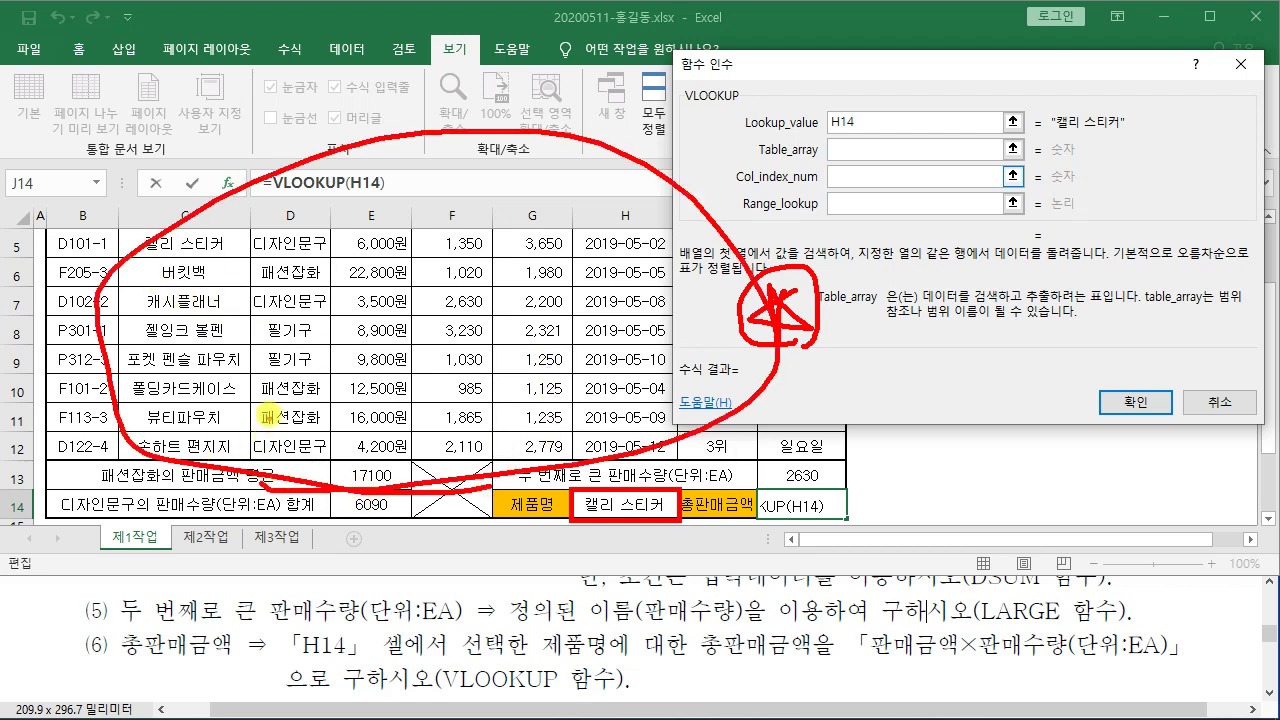
{"action": "key", "text": "Escape"}
{"action": "scroll", "coordinate": [300, 330], "scroll_direction": "up", "scroll_amount": 1}
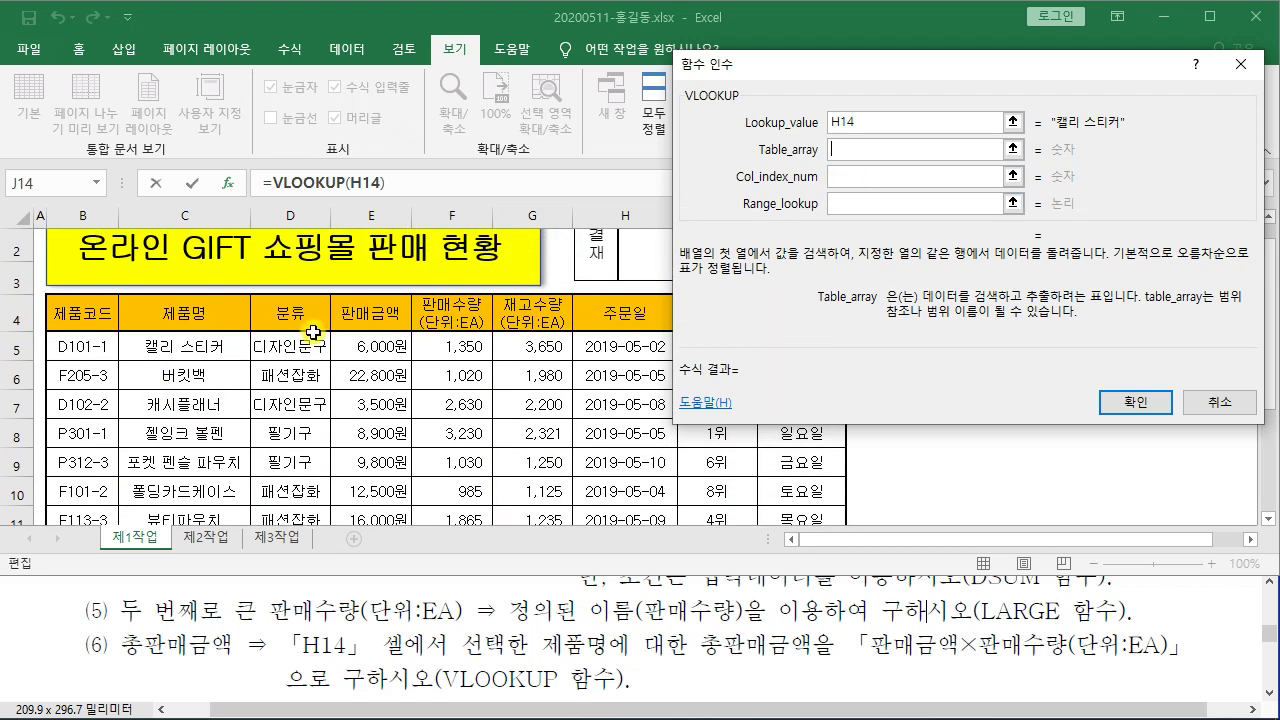
{"action": "left_click", "coordinate": [167, 345]}
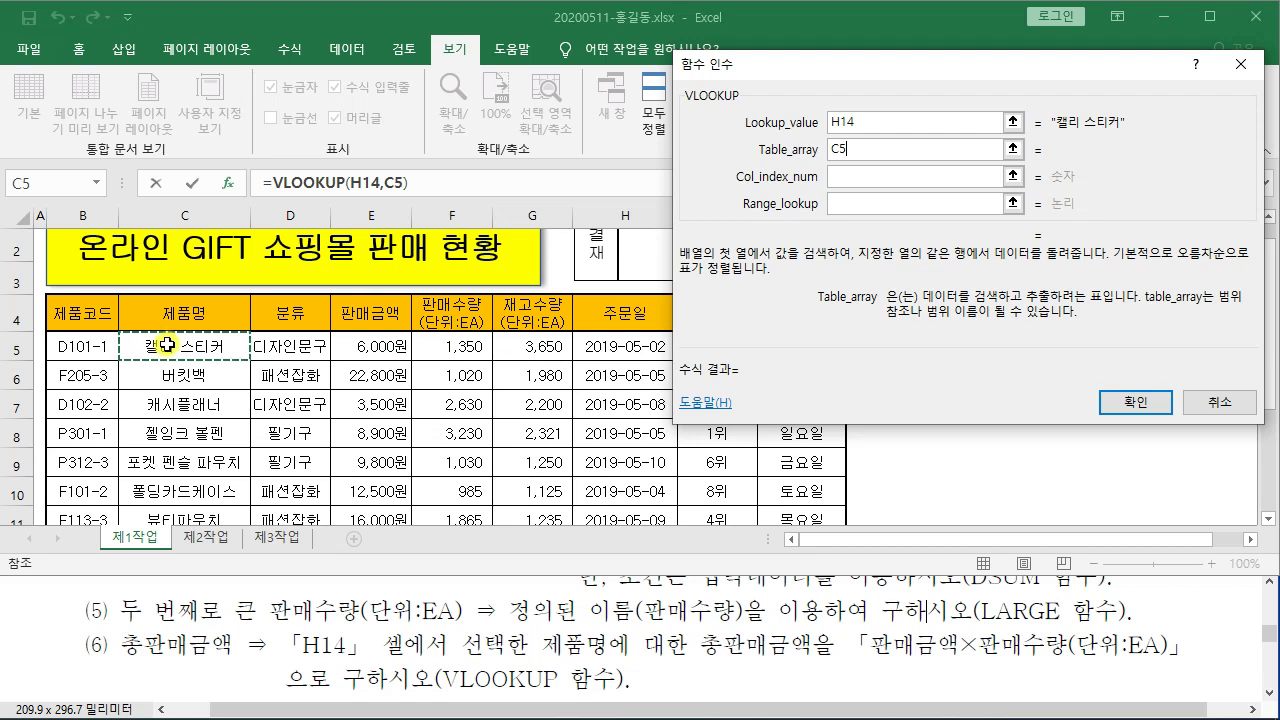
{"action": "left_click_drag", "start_coordinate": [167, 345], "coordinate": [609, 452]}
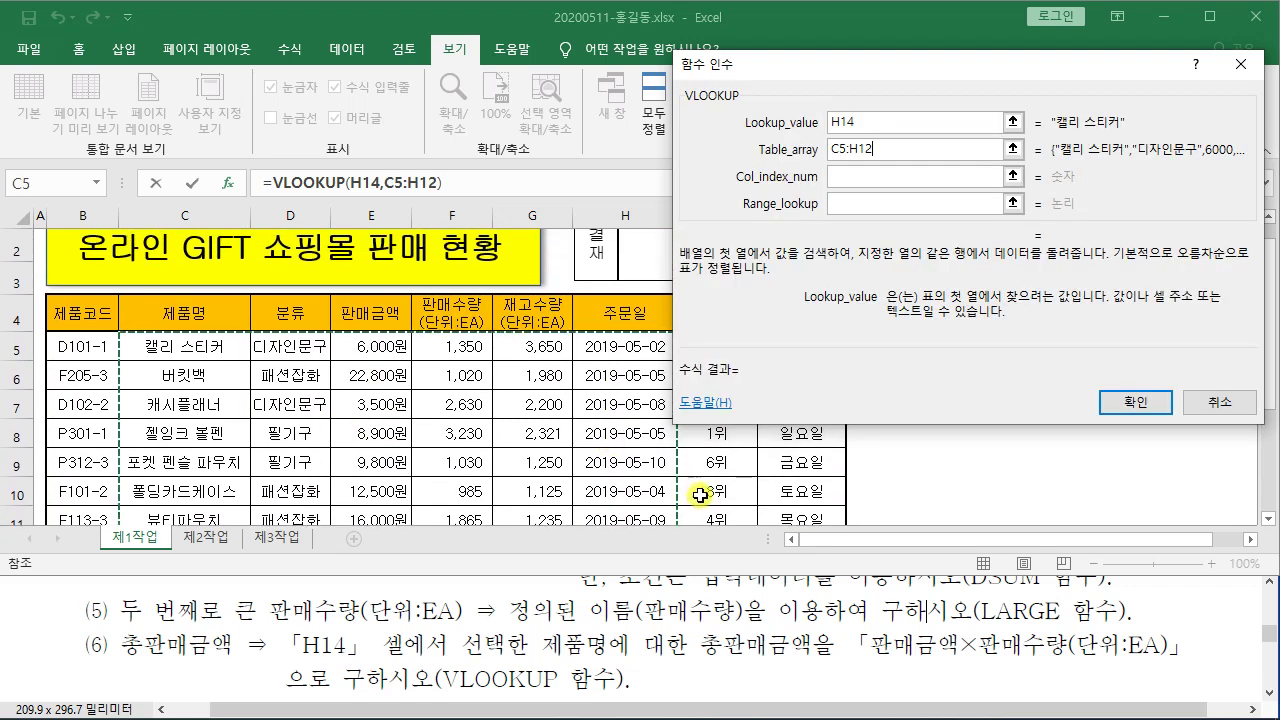
Step: Compare the lookup cell H14 with the 제품명 column and check the extent of the table range C5:H12
{"action": "scroll", "coordinate": [684, 476], "scroll_direction": "down", "scroll_amount": 2}
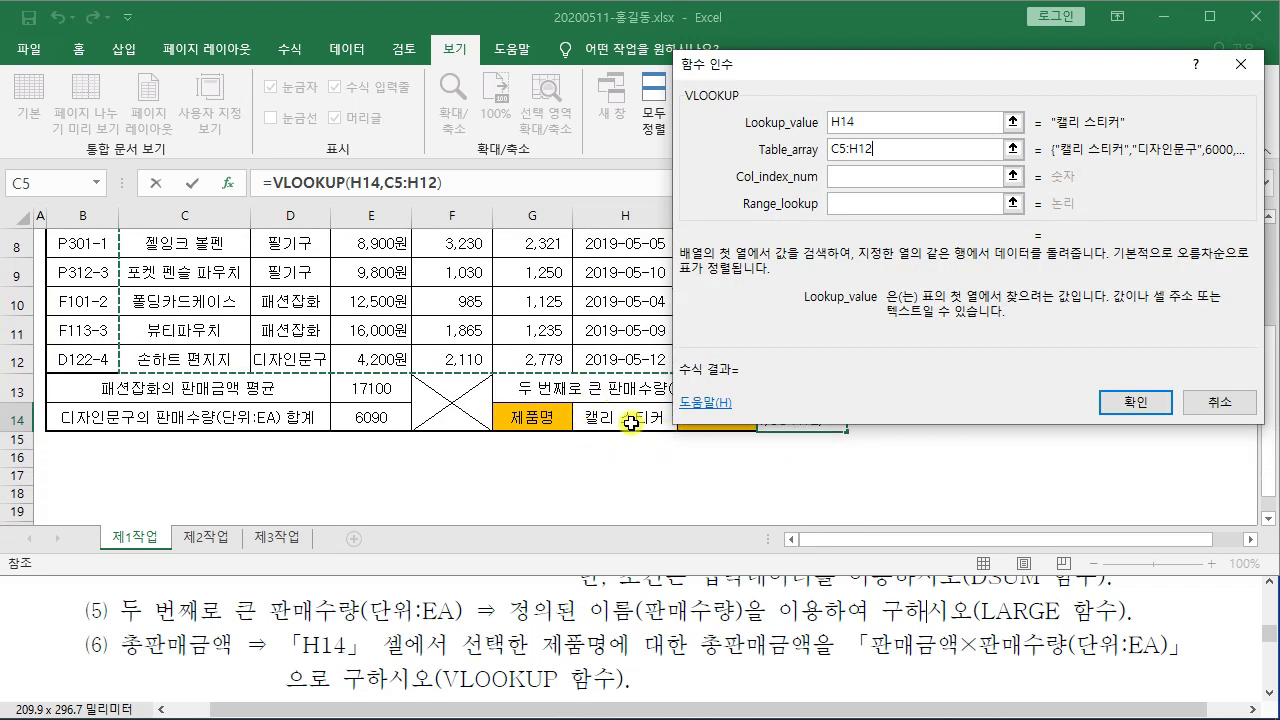
{"action": "scroll", "coordinate": [626, 424], "scroll_direction": "up", "scroll_amount": 2}
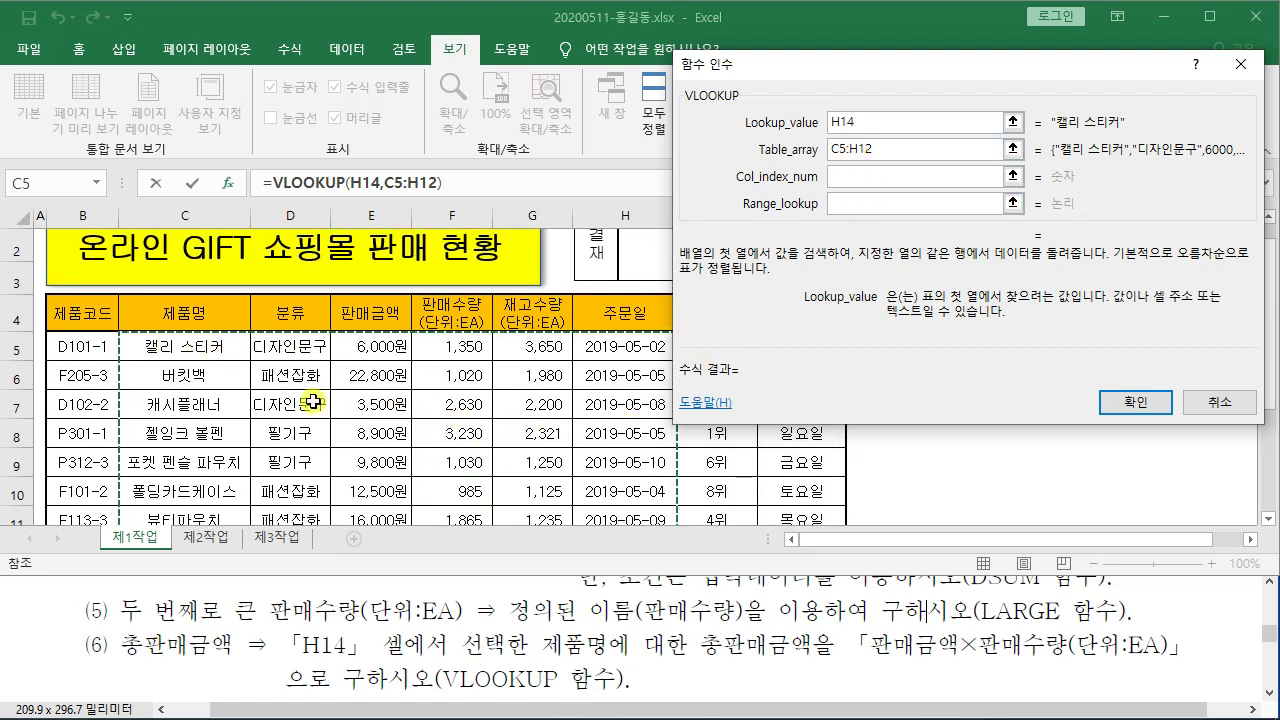
{"action": "scroll", "coordinate": [313, 402], "scroll_direction": "down", "scroll_amount": 1}
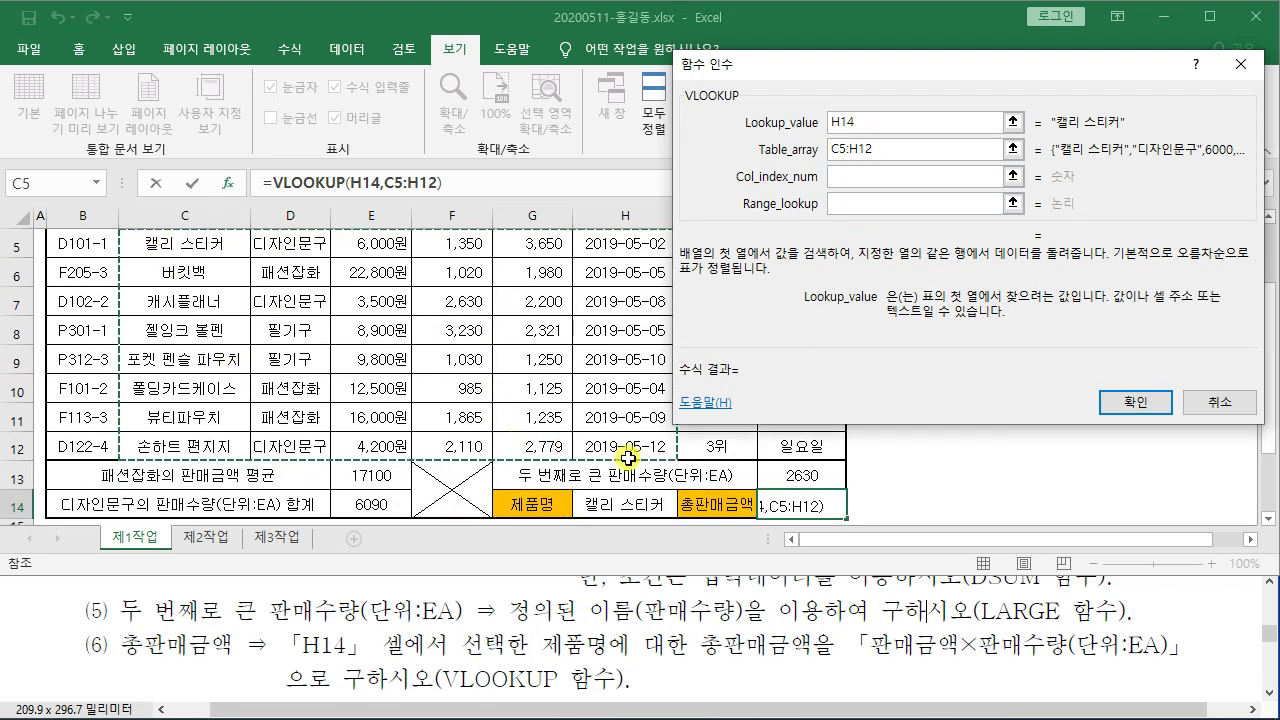
{"action": "scroll", "coordinate": [883, 150], "scroll_direction": "up", "scroll_amount": 1}
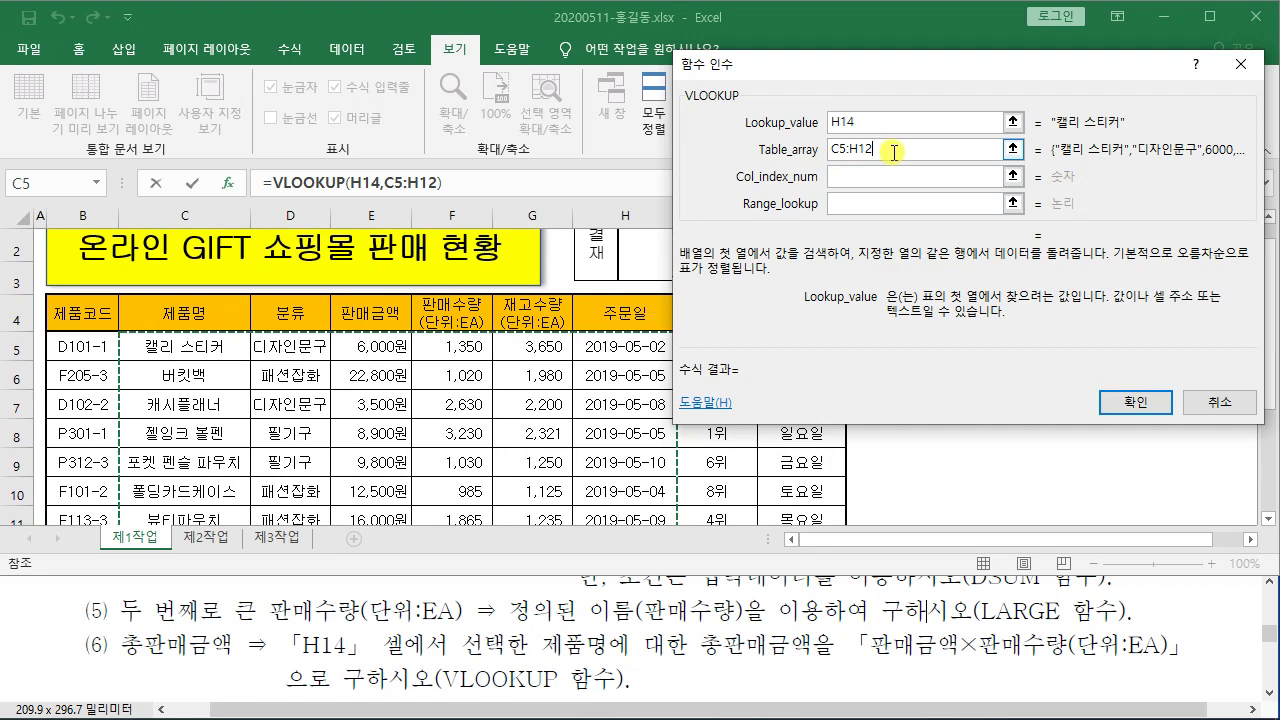
{"action": "scroll", "coordinate": [585, 332], "scroll_direction": "down", "scroll_amount": 2}
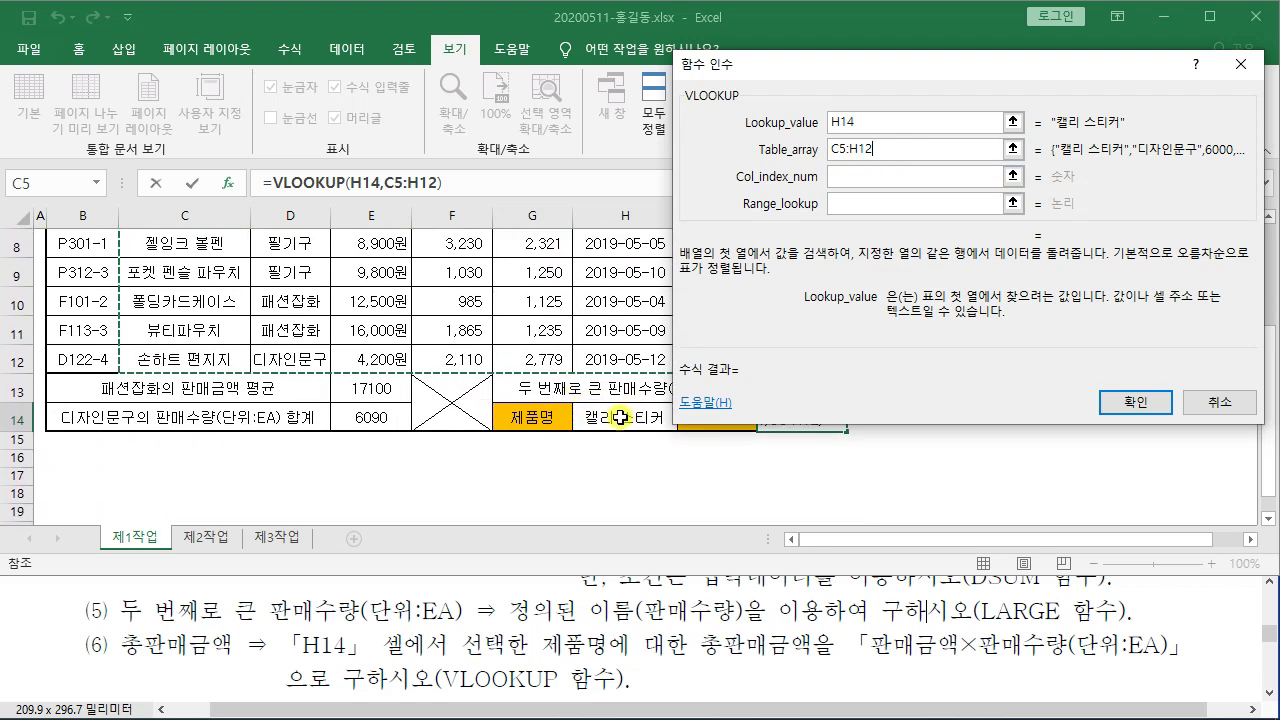
{"action": "scroll", "coordinate": [620, 419], "scroll_direction": "up", "scroll_amount": 2}
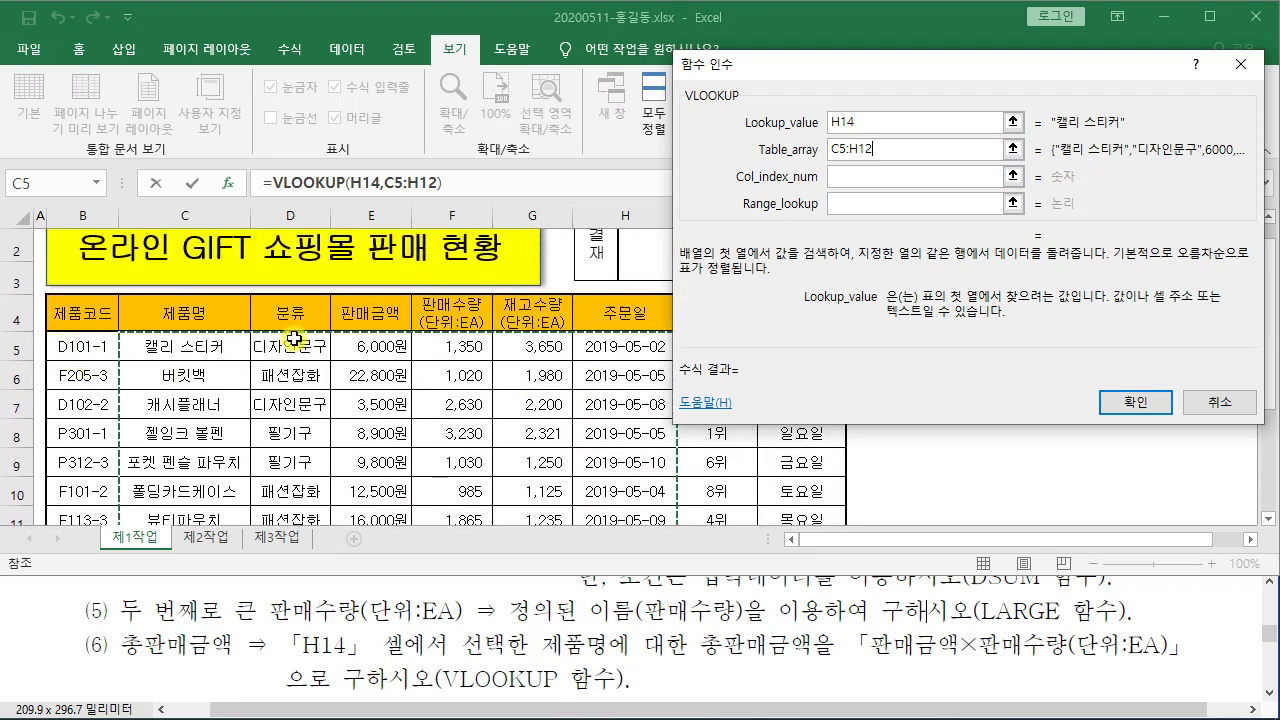
{"action": "scroll", "coordinate": [466, 348], "scroll_direction": "down", "scroll_amount": 1}
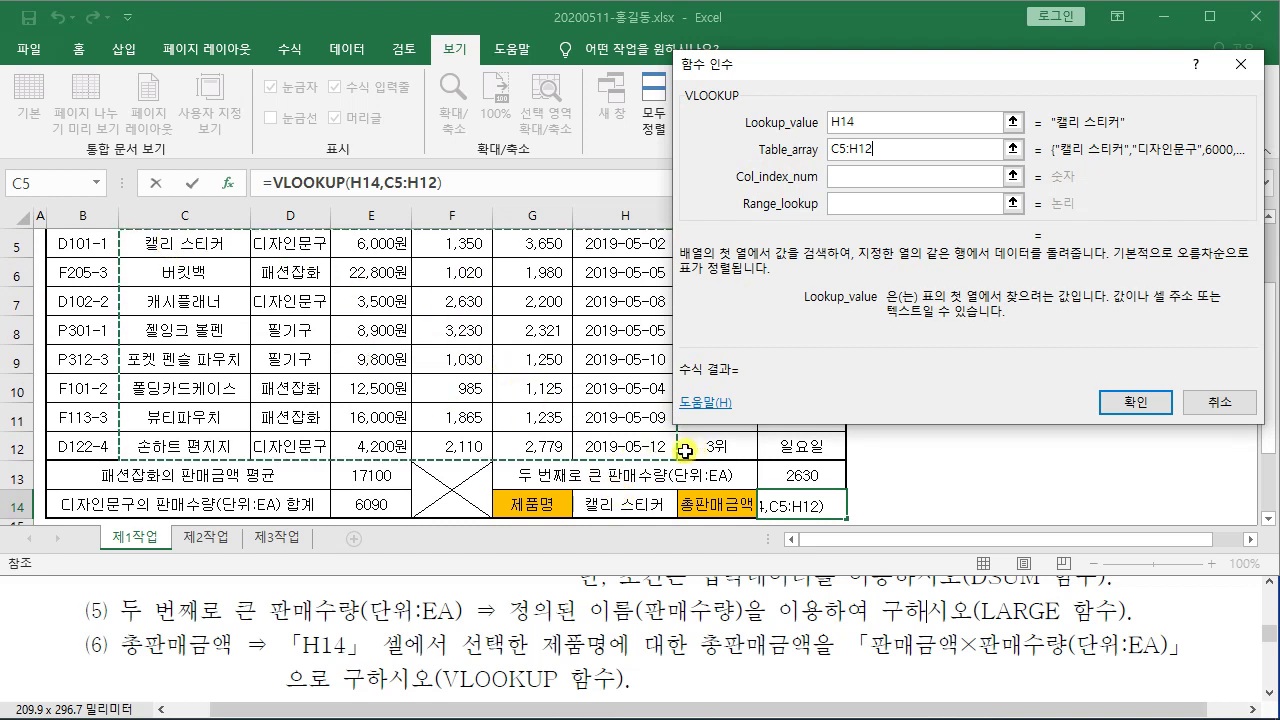
Step: Compare the 판매금액×판매수량(단위:EA) requirement with the table range C5:H12, counting its columns from 제품명 to 판매금액
{"action": "left_click", "coordinate": [851, 176]}
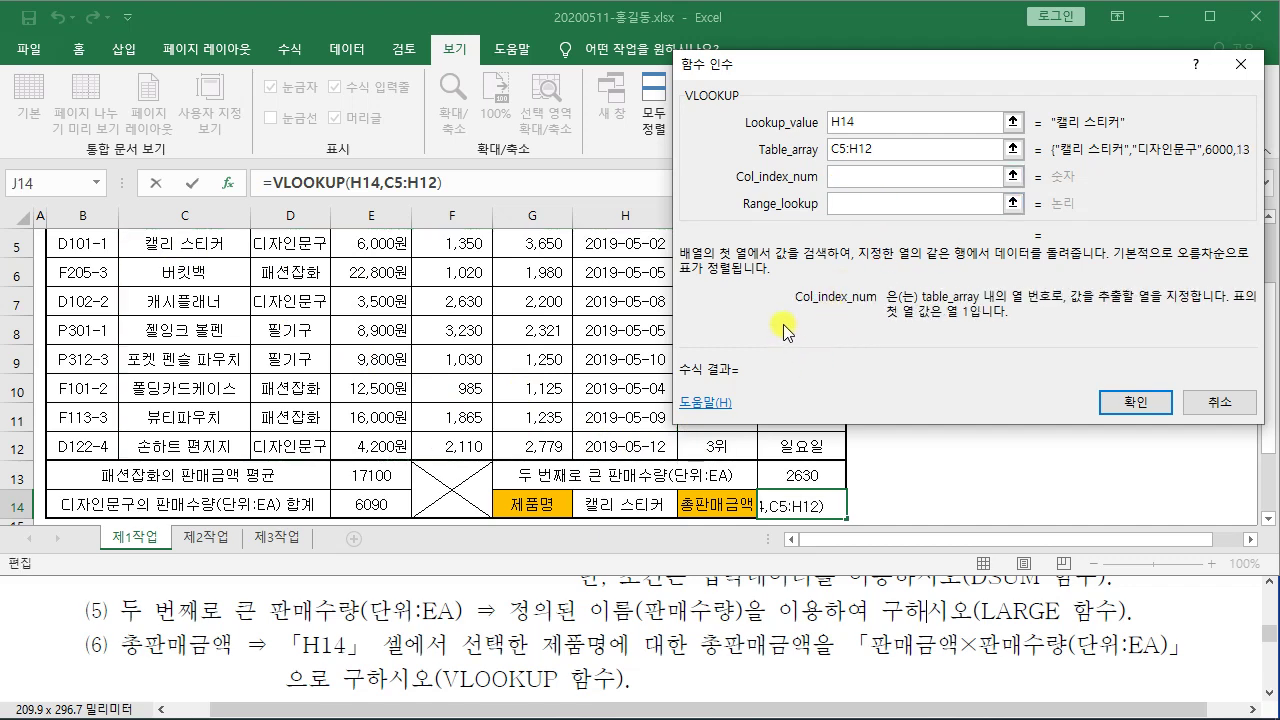
{"action": "scroll", "coordinate": [783, 324], "scroll_direction": "up", "scroll_amount": 1}
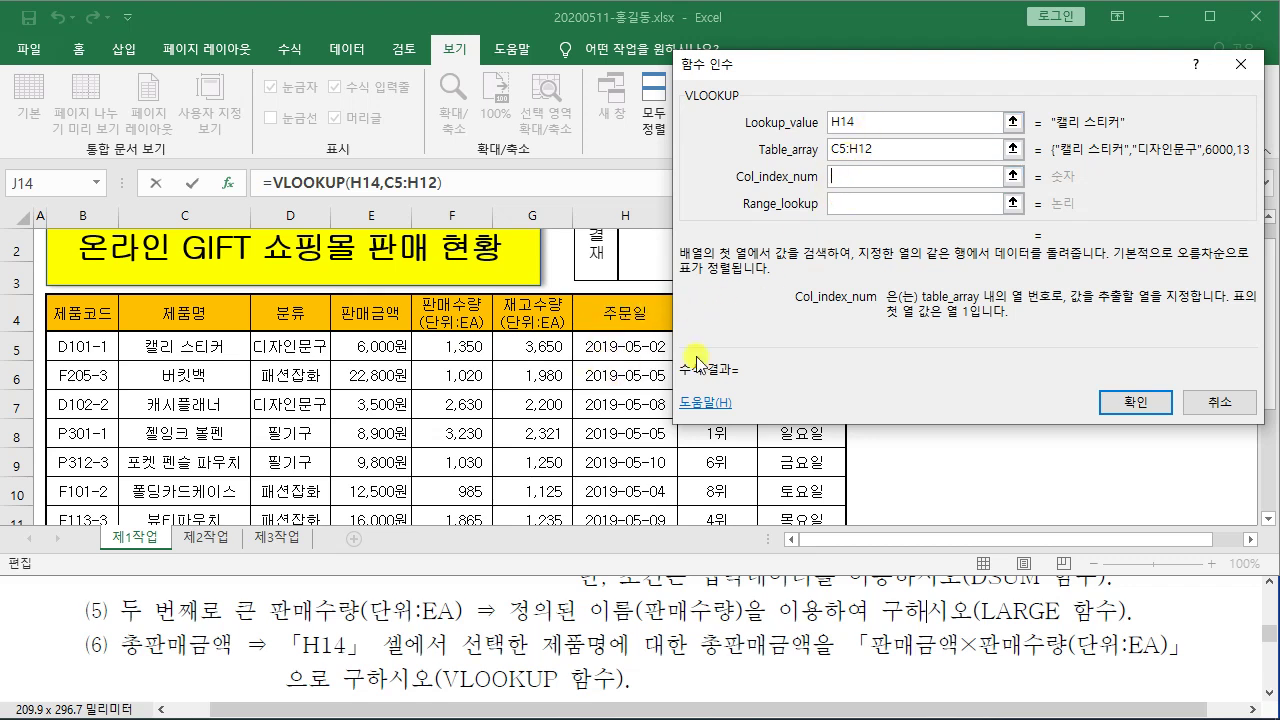
{"action": "left_click", "coordinate": [884, 149]}
{"action": "left_click", "coordinate": [444, 183]}
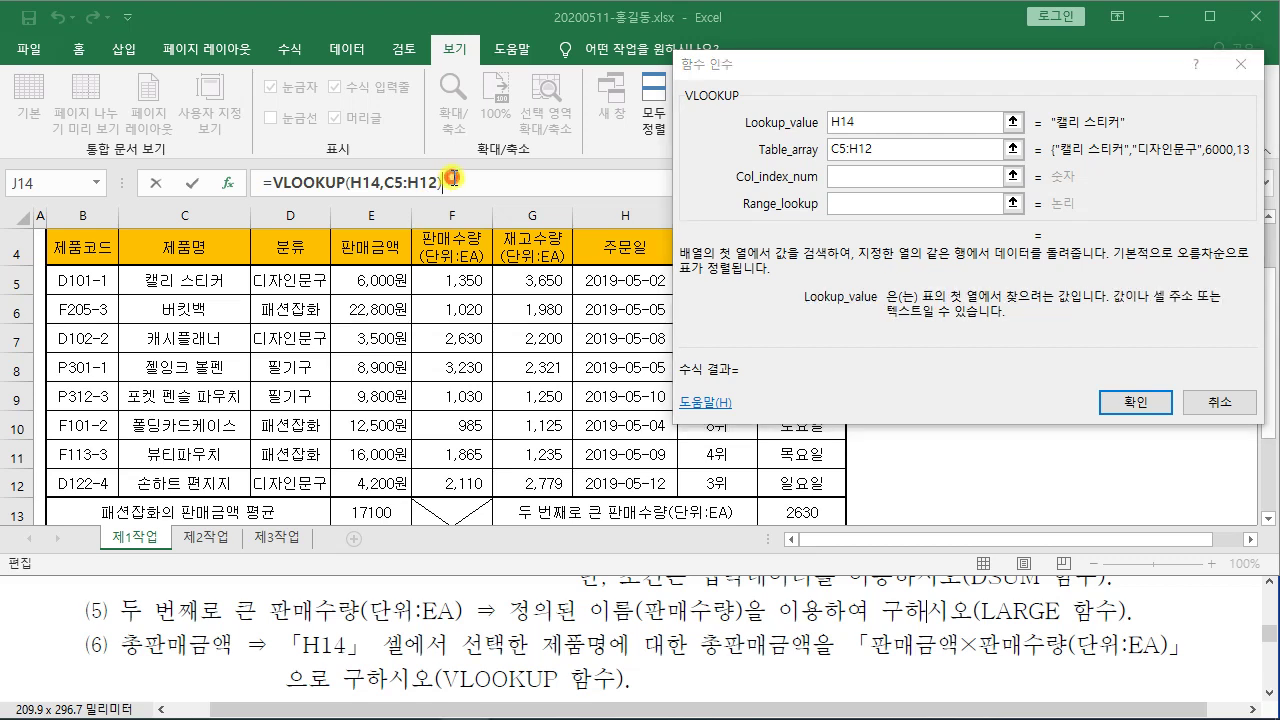
{"action": "scroll", "coordinate": [258, 314], "scroll_direction": "up", "scroll_amount": 1}
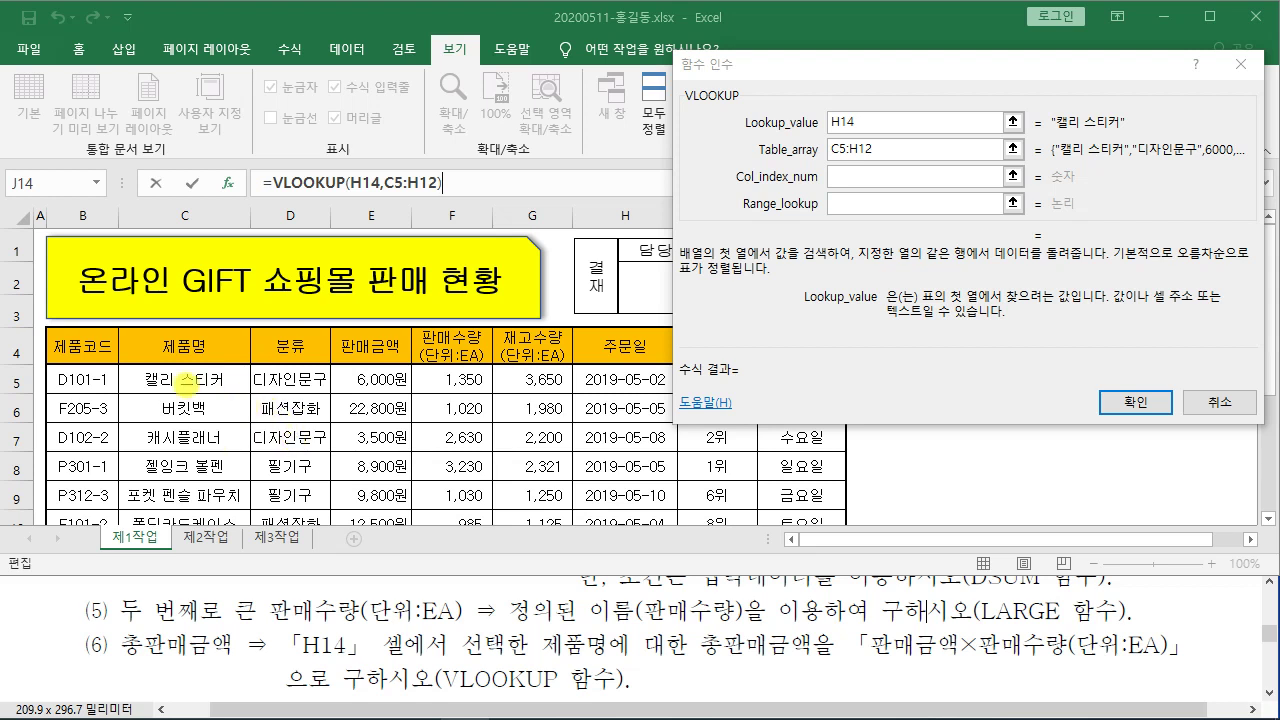
{"action": "mouse_move", "coordinate": [118, 360]}
{"action": "left_mouse_down"}
{"action": "mouse_move", "coordinate": [490, 572]}
{"action": "mouse_move", "coordinate": [655, 572]}
{"action": "mouse_move", "coordinate": [675, 560]}
{"action": "left_mouse_up"}
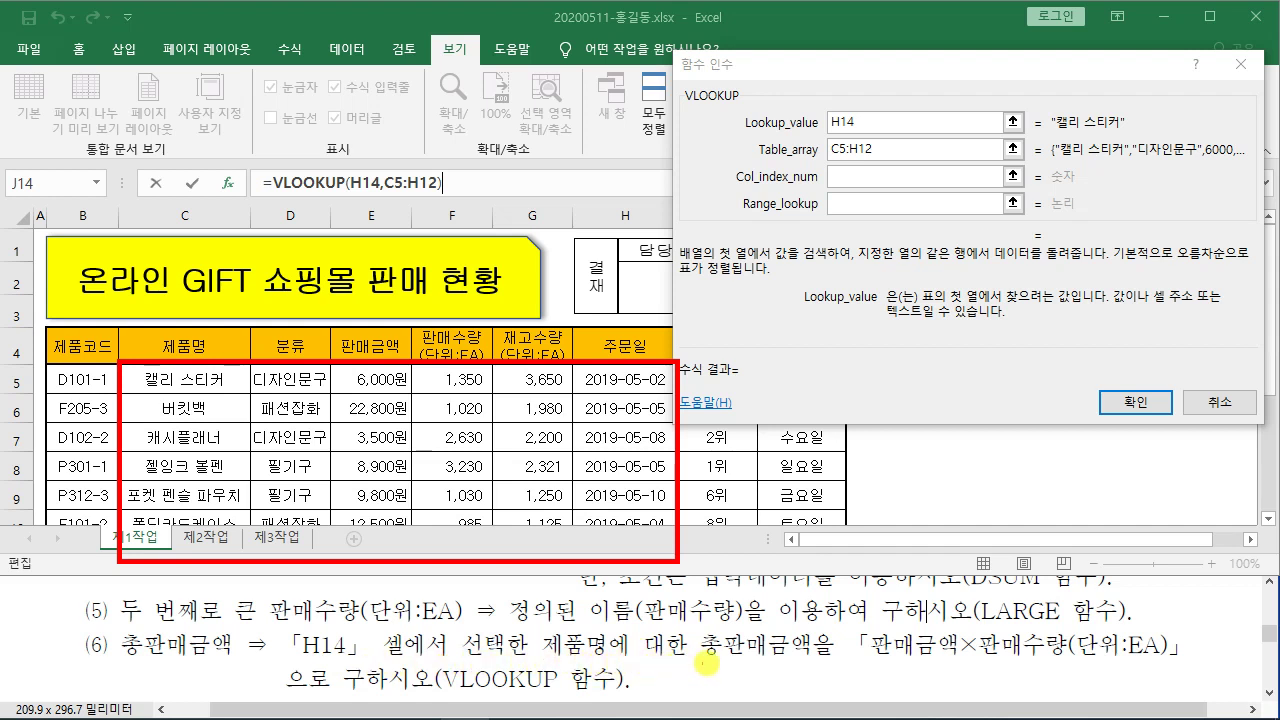
{"action": "left_click_drag", "start_coordinate": [697, 666], "coordinate": [780, 670]}
{"action": "left_click_drag", "start_coordinate": [688, 676], "coordinate": [1180, 670]}
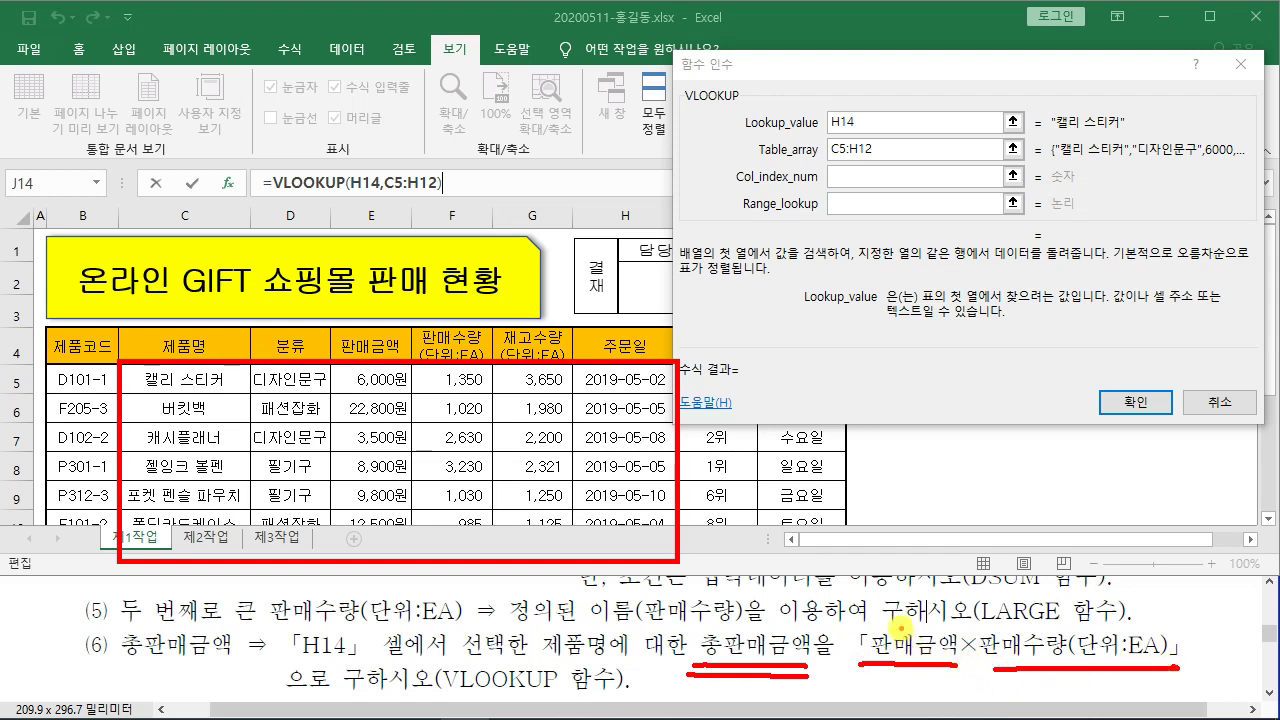
{"action": "left_click_drag", "start_coordinate": [915, 497], "coordinate": [903, 617]}
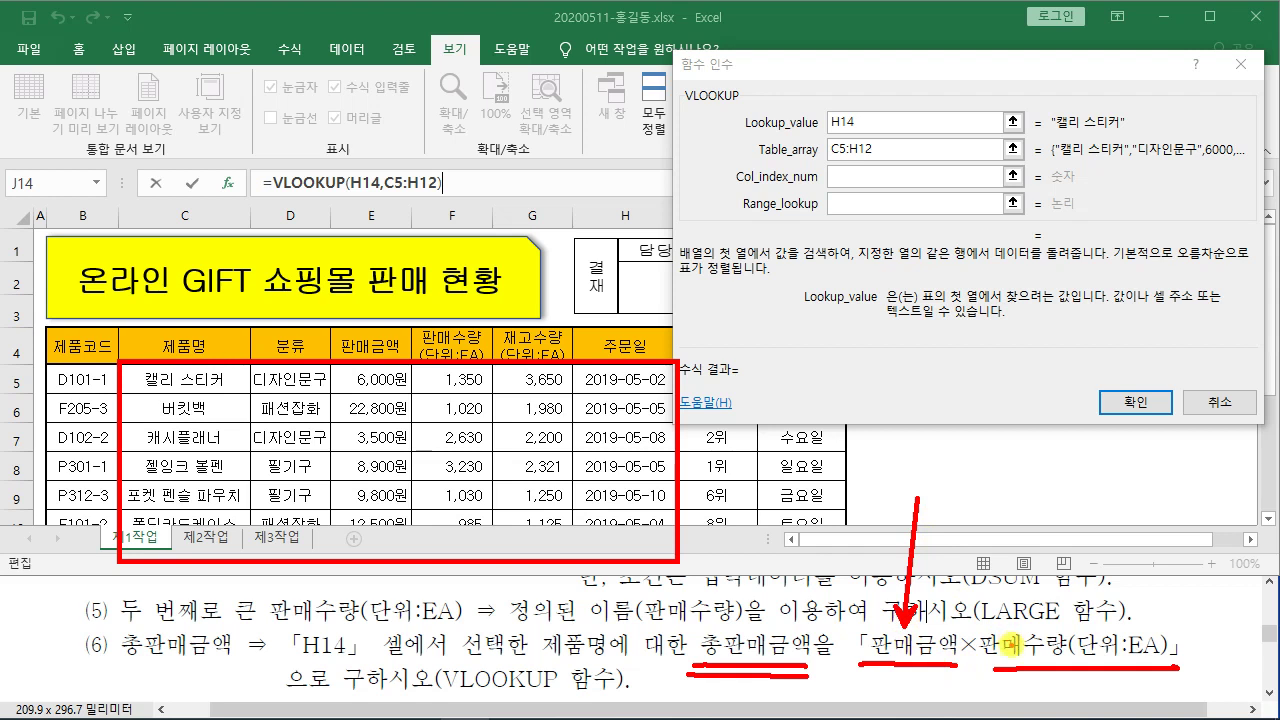
{"action": "left_click_drag", "start_coordinate": [1041, 622], "coordinate": [1029, 487]}
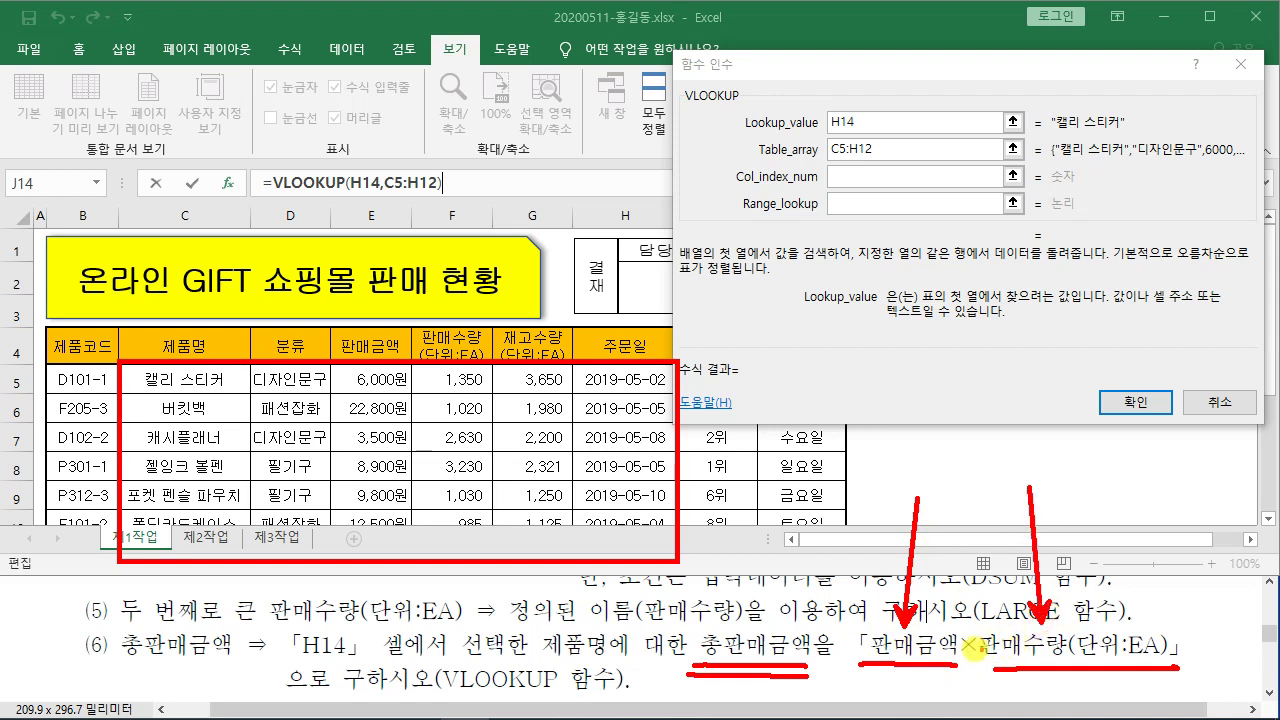
{"action": "mouse_move", "coordinate": [945, 682]}
{"action": "left_mouse_down"}
{"action": "mouse_move", "coordinate": [849, 671]}
{"action": "mouse_move", "coordinate": [925, 612]}
{"action": "mouse_move", "coordinate": [965, 655]}
{"action": "mouse_move", "coordinate": [885, 682]}
{"action": "mouse_move", "coordinate": [895, 676]}
{"action": "left_mouse_up"}
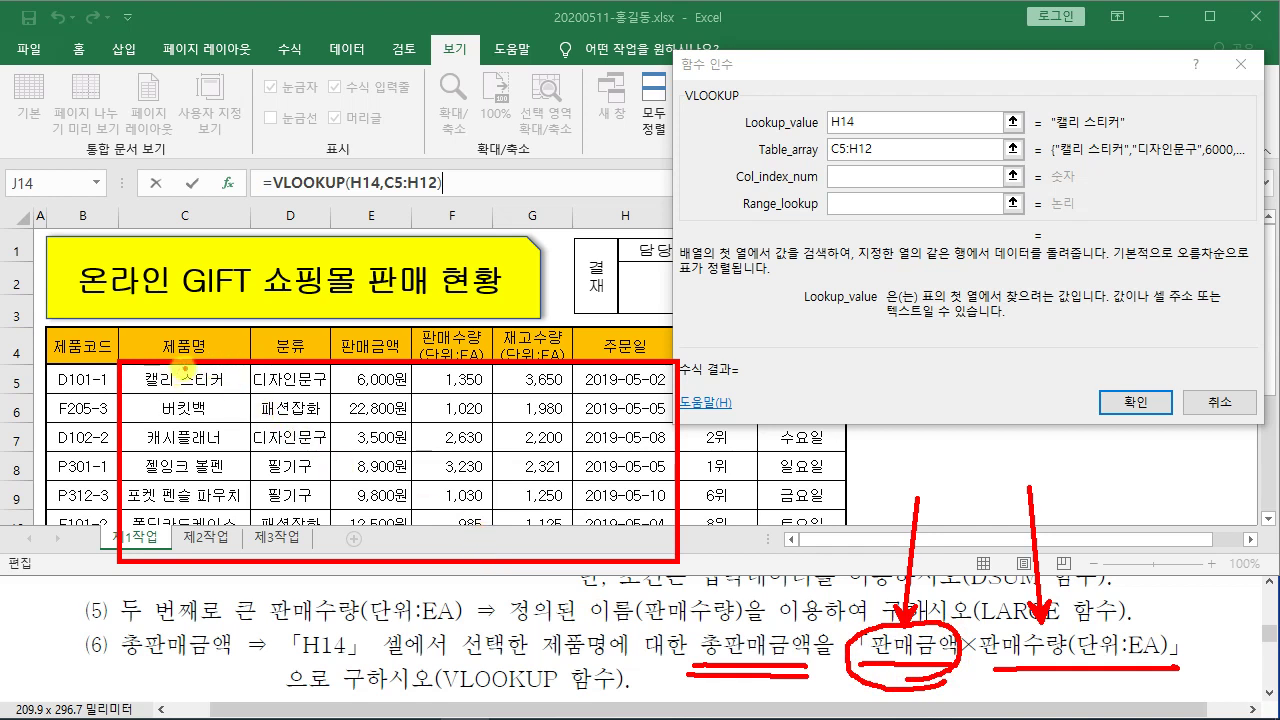
{"action": "mouse_move", "coordinate": [908, 158]}
{"action": "left_mouse_down"}
{"action": "mouse_move", "coordinate": [800, 162]}
{"action": "mouse_move", "coordinate": [866, 163]}
{"action": "left_mouse_up"}
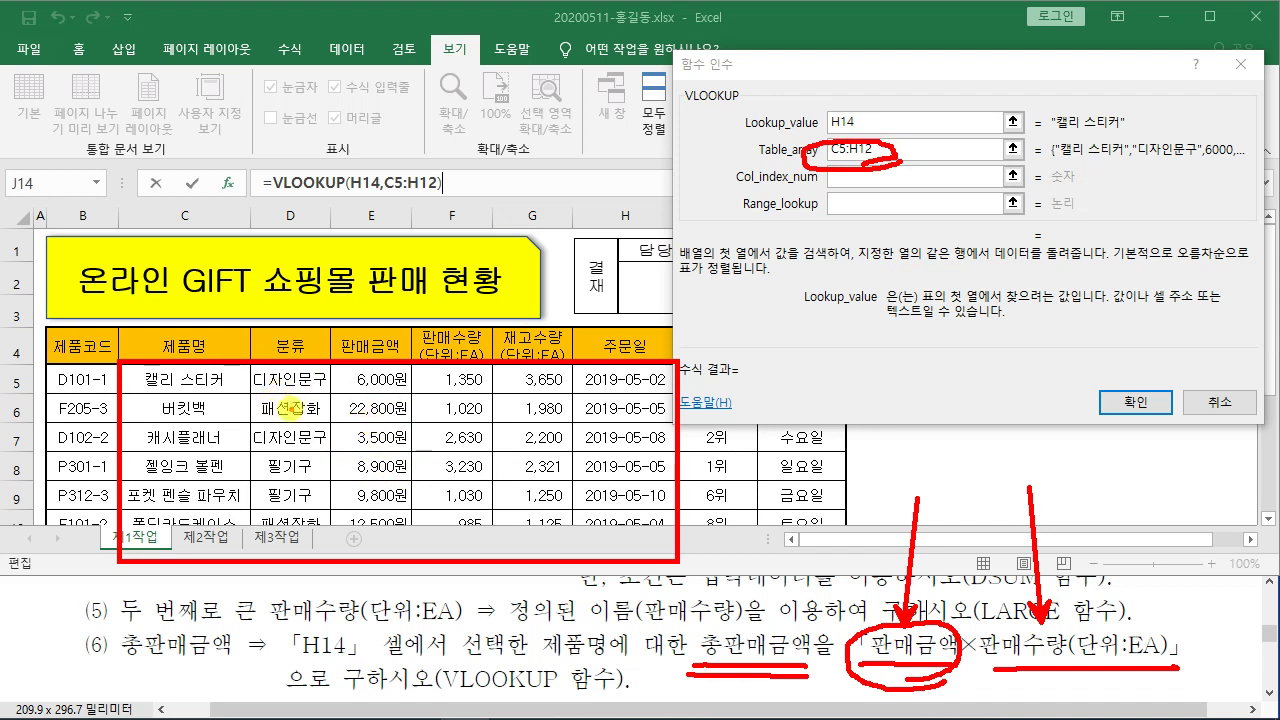
{"action": "left_click_drag", "start_coordinate": [206, 322], "coordinate": [206, 340]}
{"action": "left_click_drag", "start_coordinate": [287, 306], "coordinate": [294, 326]}
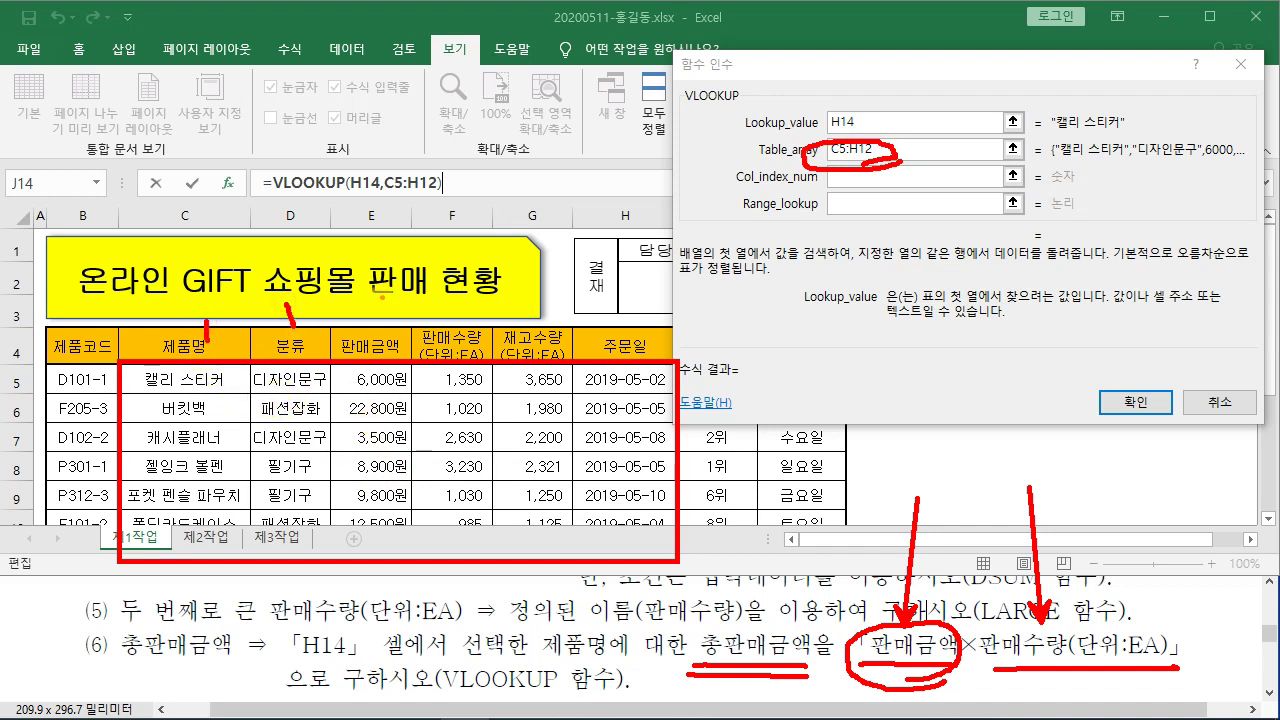
{"action": "mouse_move", "coordinate": [378, 302]}
{"action": "left_mouse_down"}
{"action": "mouse_move", "coordinate": [388, 332]}
{"action": "mouse_move", "coordinate": [425, 283]}
{"action": "left_mouse_up"}
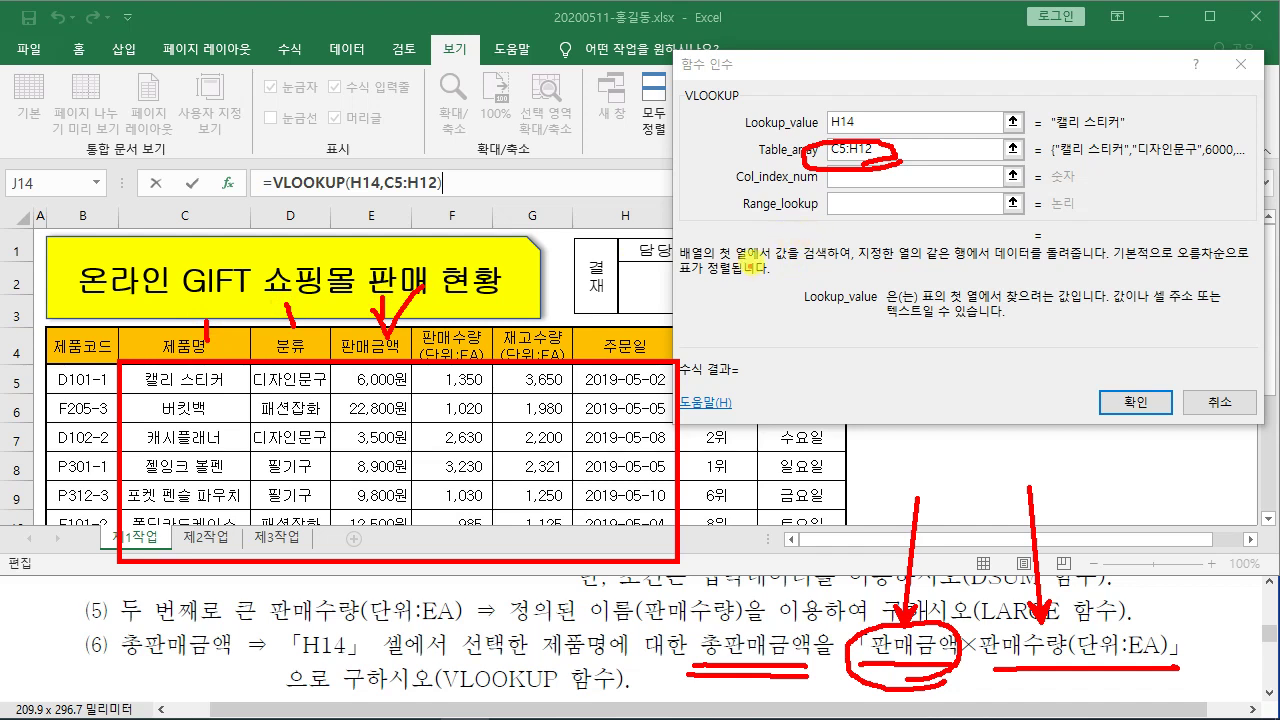
Step: Set VLOOKUP's Col_index_num to 3 and Range_lookup to FALSE, and confirm the function in J14
{"action": "key", "text": "Escape"}
{"action": "left_click", "coordinate": [857, 177]}
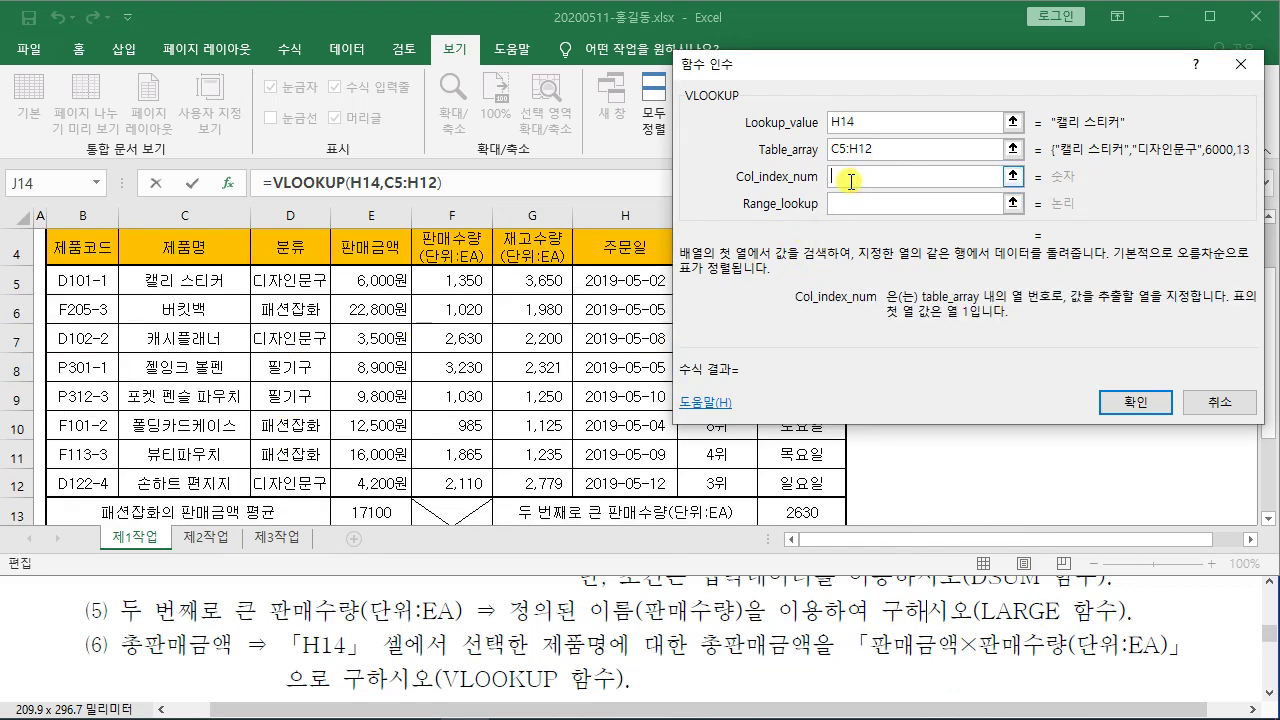
{"action": "type", "text": "3"}
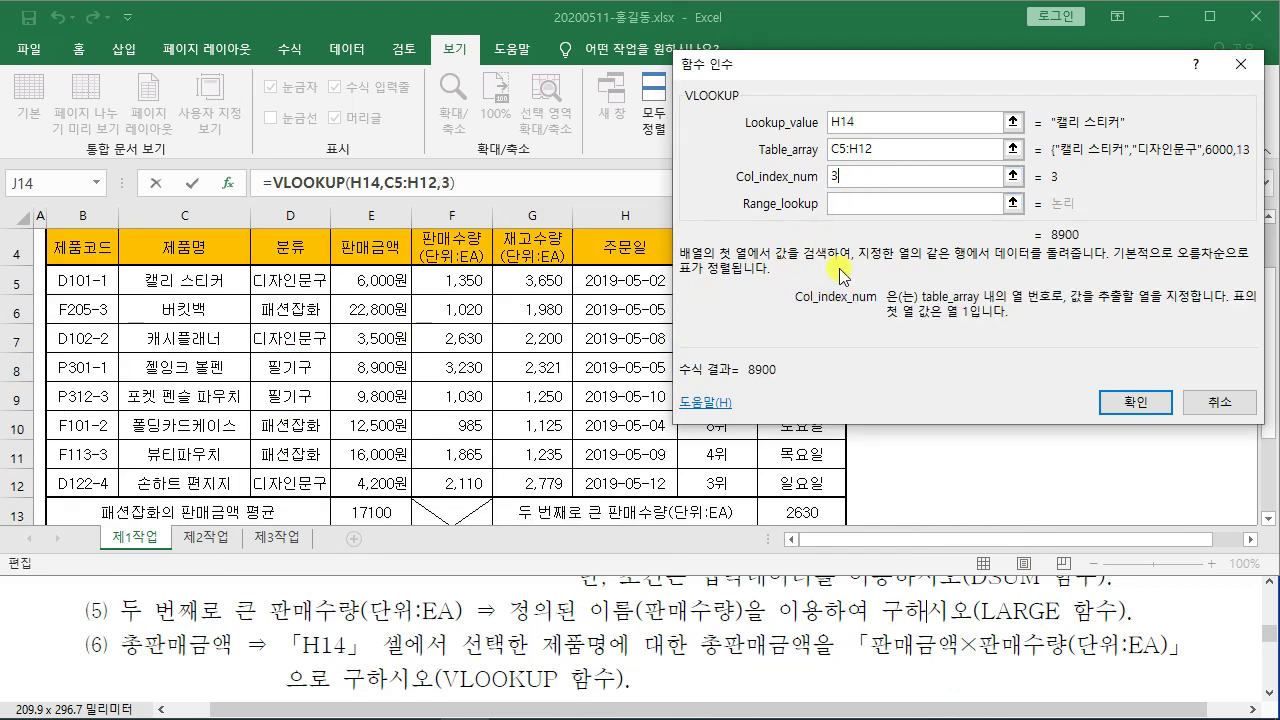
{"action": "left_click", "coordinate": [846, 205]}
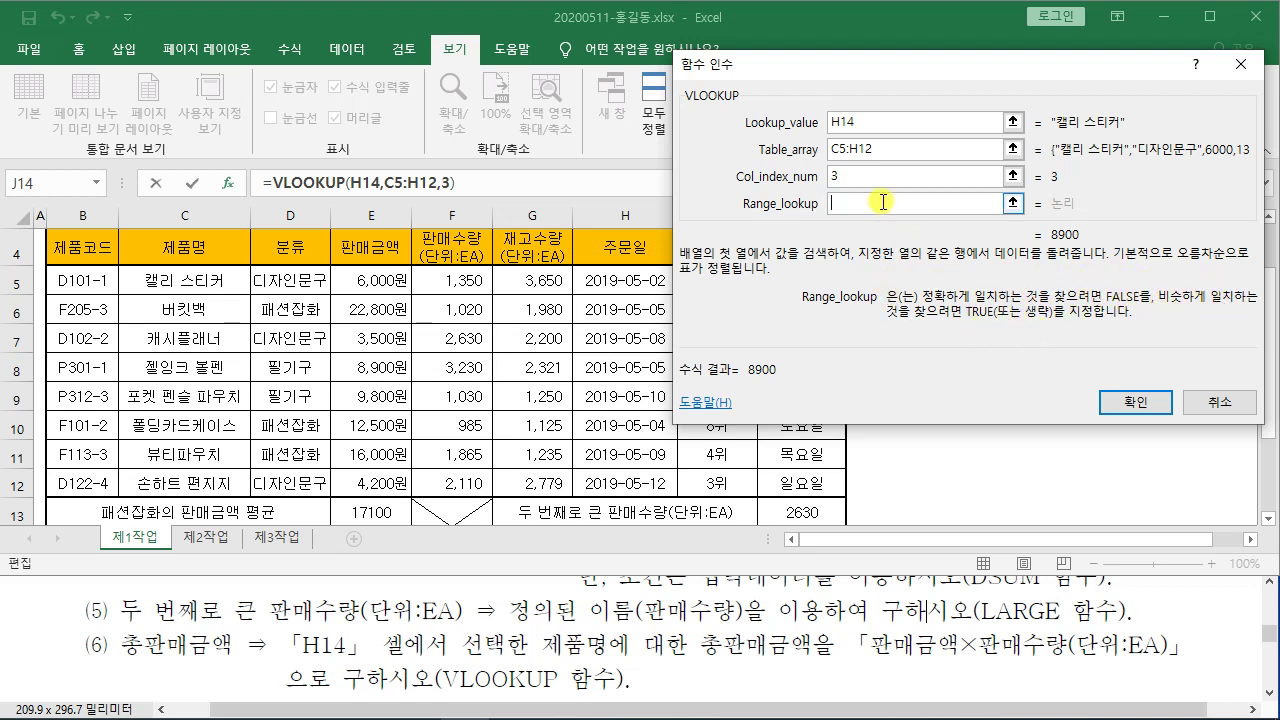
{"action": "type", "text": "FALSE"}
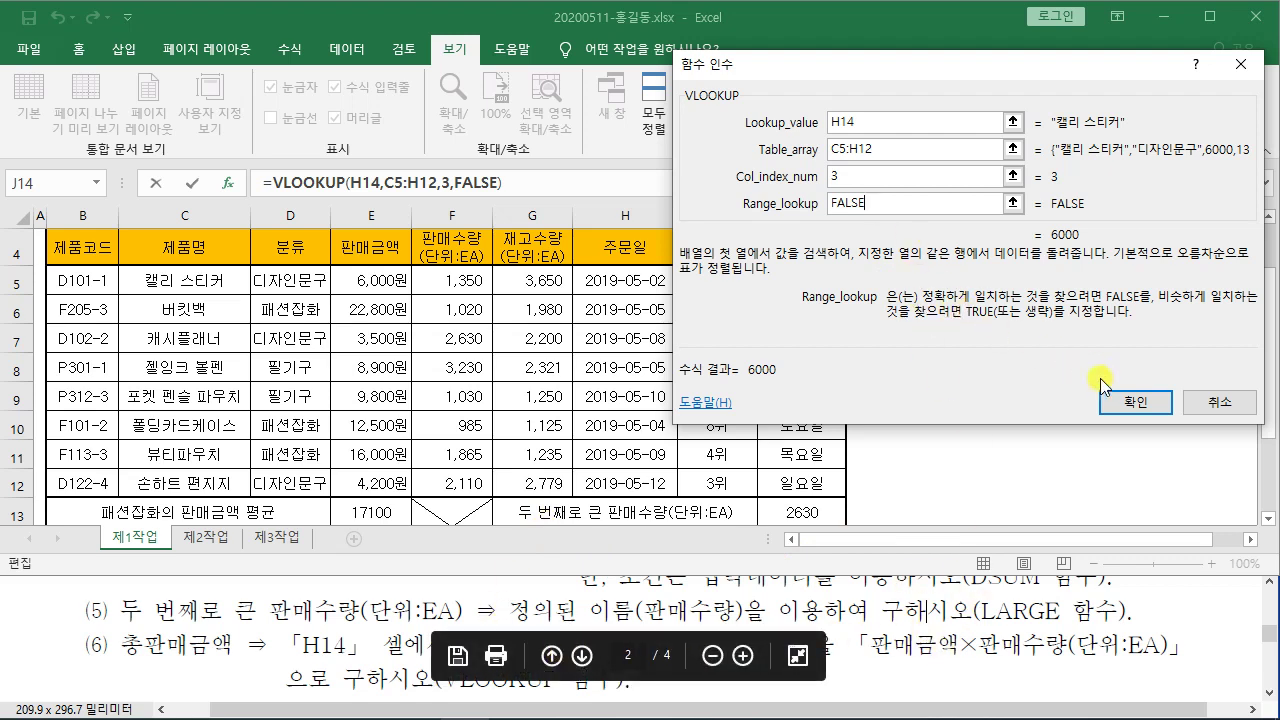
{"action": "left_click", "coordinate": [1136, 403]}
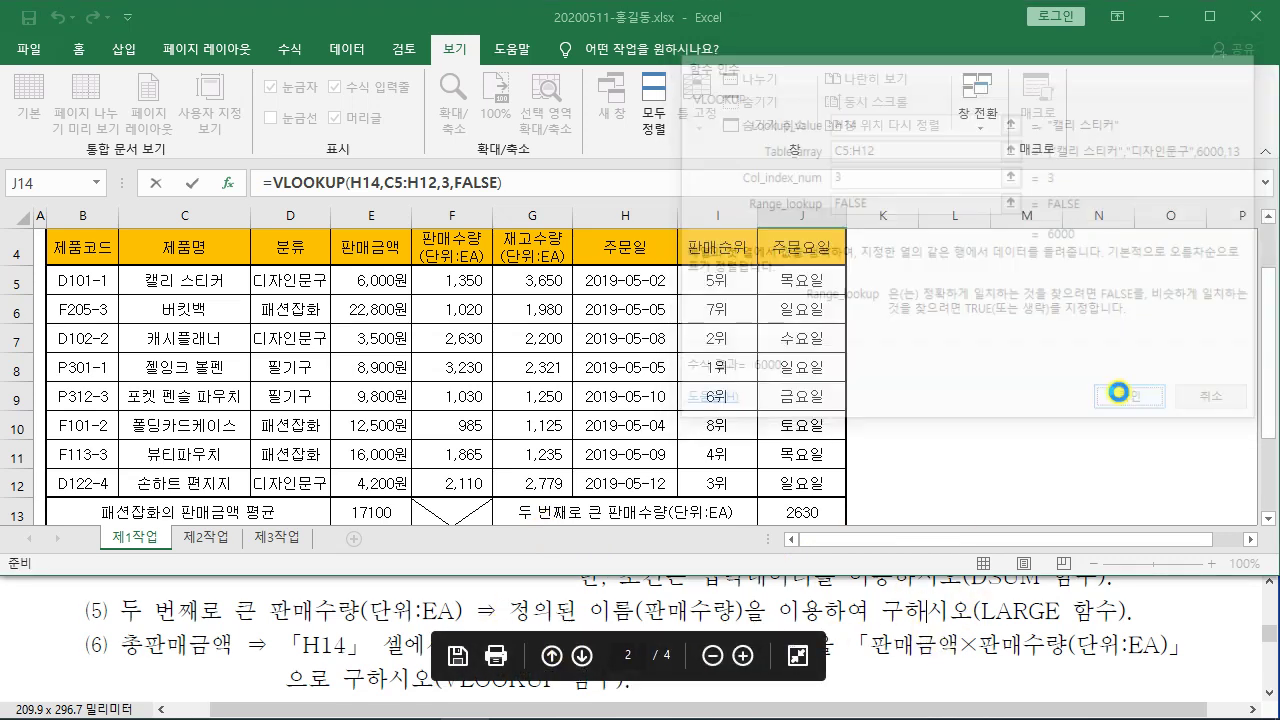
Step: Extend the J14 formula with a multiplication sign followed by a copy of VLOOKUP(H14,C5:H12,3,FALSE)
{"action": "left_click", "coordinate": [518, 179]}
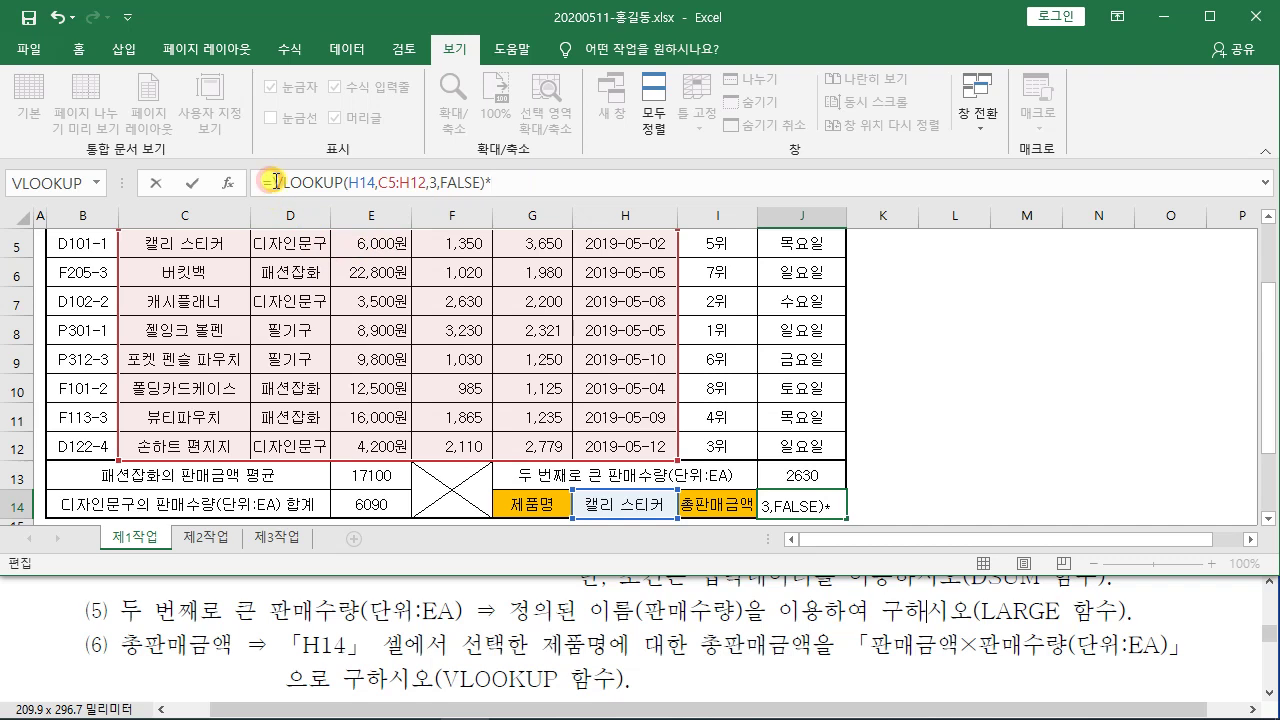
{"action": "left_click_drag", "start_coordinate": [275, 182], "coordinate": [473, 179]}
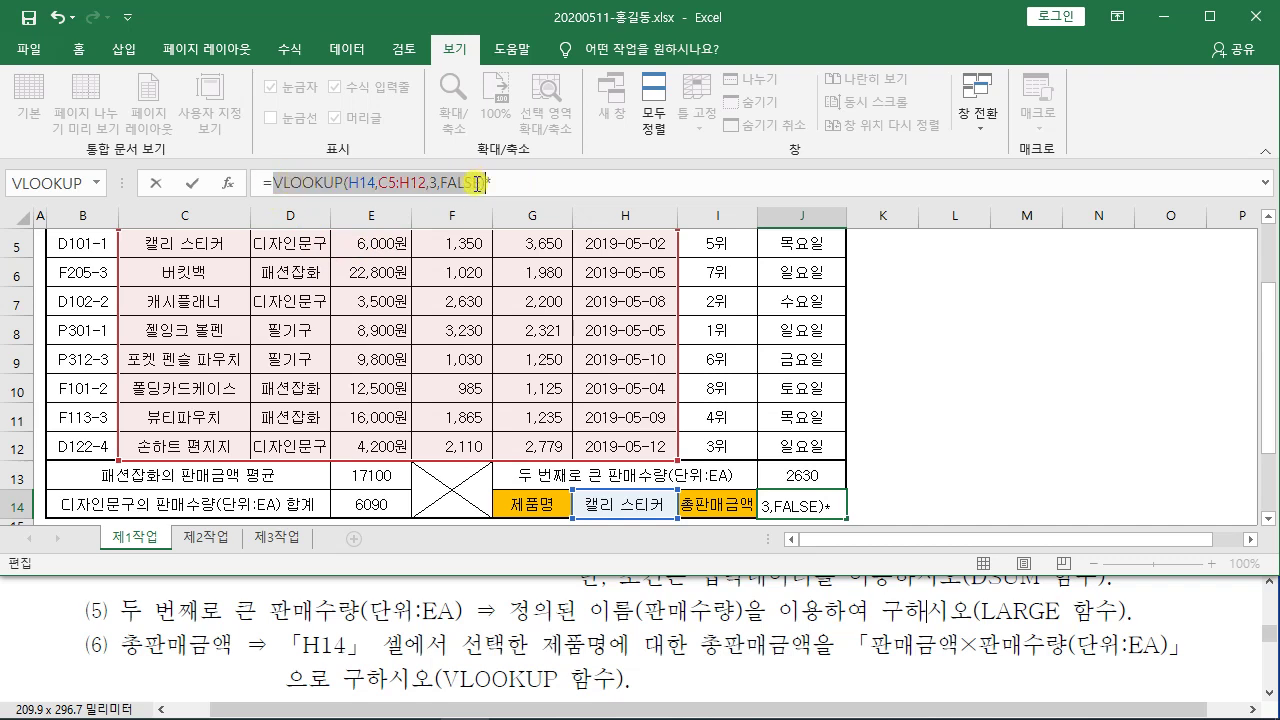
{"action": "right_click", "coordinate": [466, 181]}
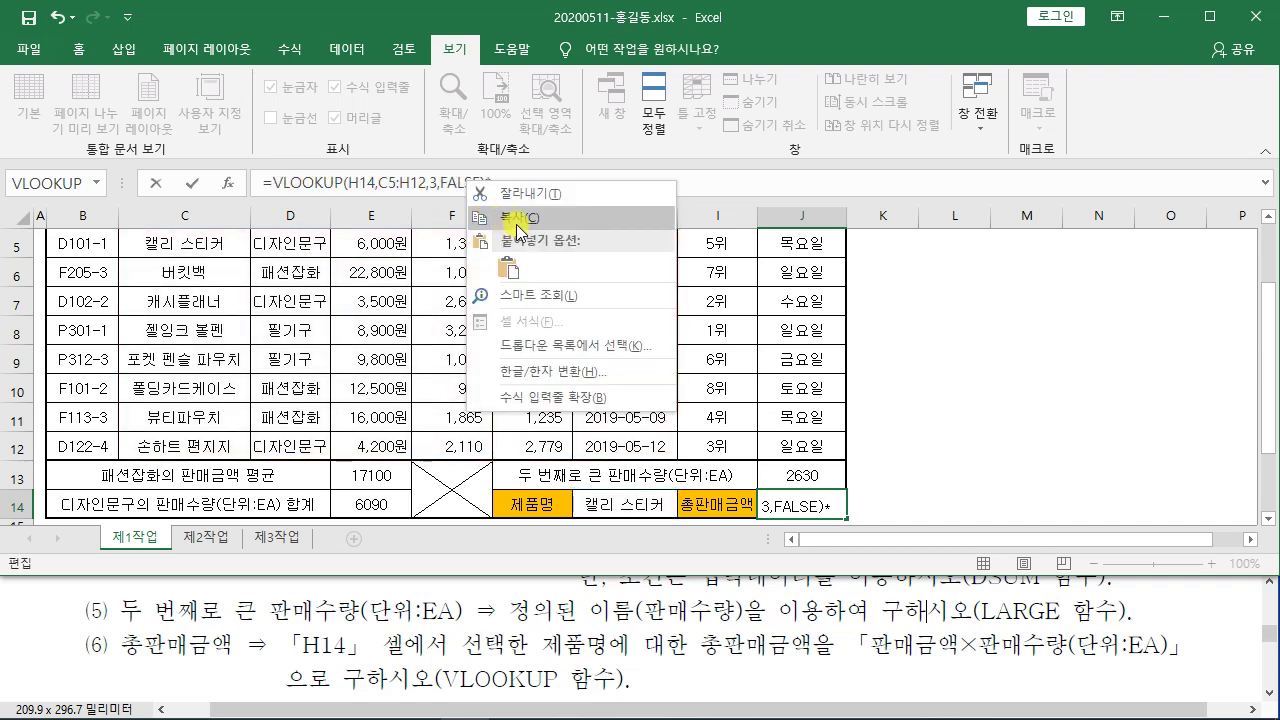
{"action": "left_click", "coordinate": [513, 216]}
{"action": "left_click", "coordinate": [503, 181]}
{"action": "right_click", "coordinate": [507, 182]}
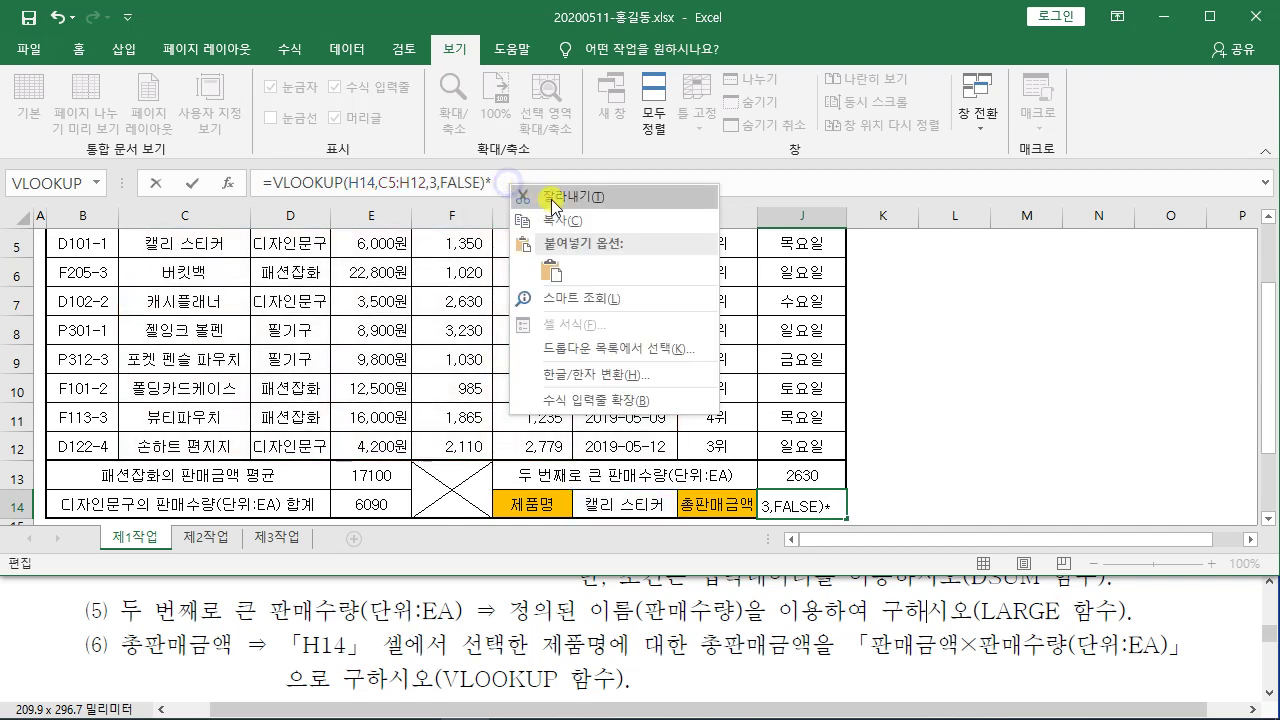
{"action": "left_click", "coordinate": [553, 268]}
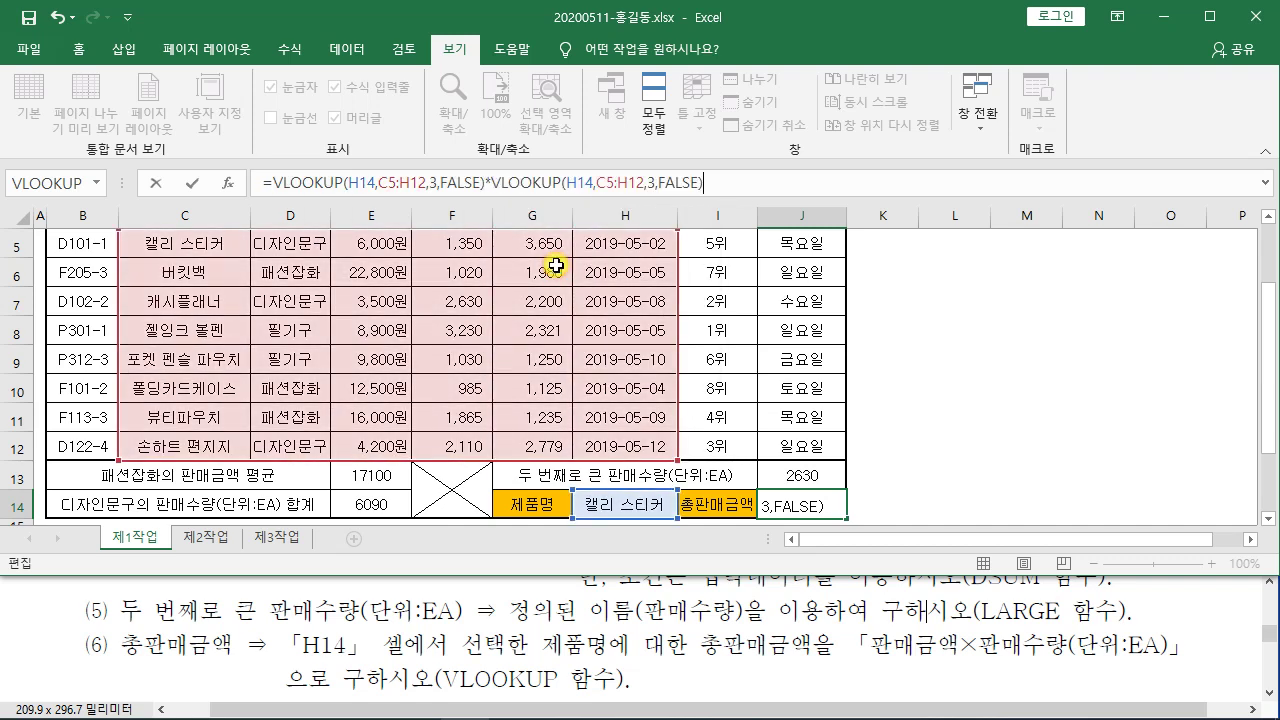
Step: Change the second VLOOKUP's column index to 4 for 판매수량(단위:EA) and enter the finished formula in J14
{"action": "double_click", "coordinate": [652, 182]}
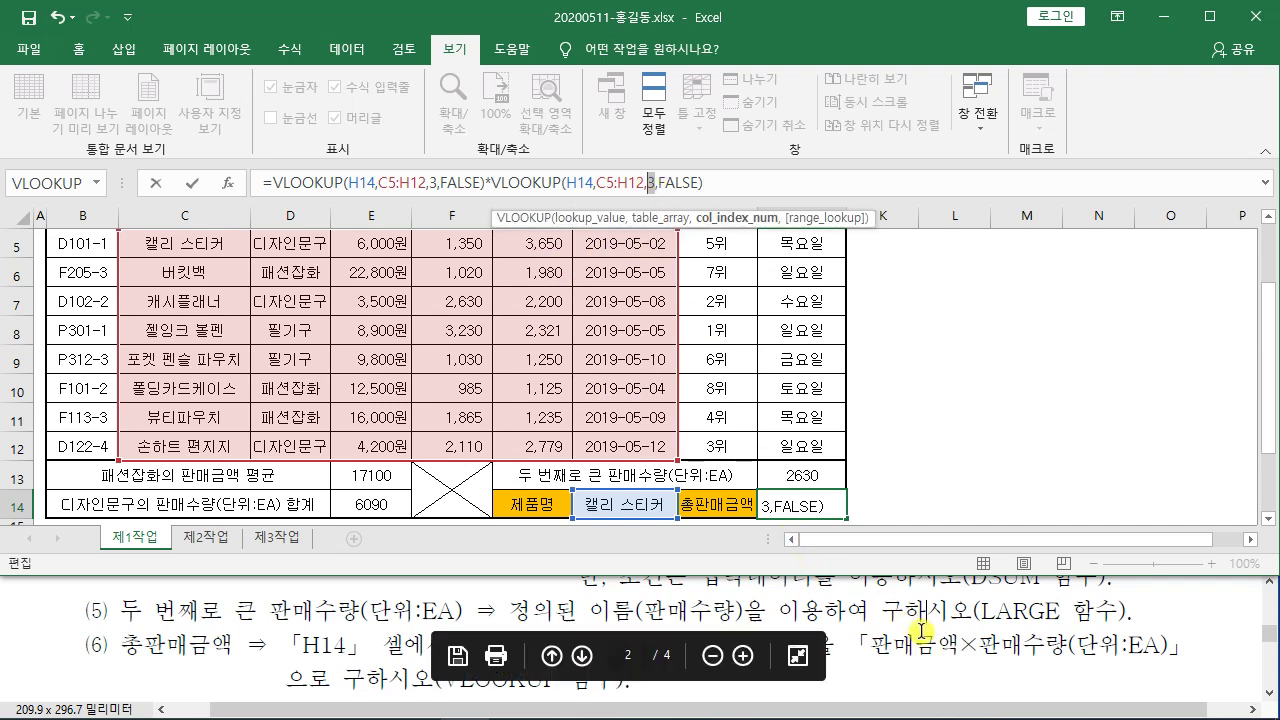
{"action": "scroll", "coordinate": [513, 344], "scroll_direction": "up", "scroll_amount": 1}
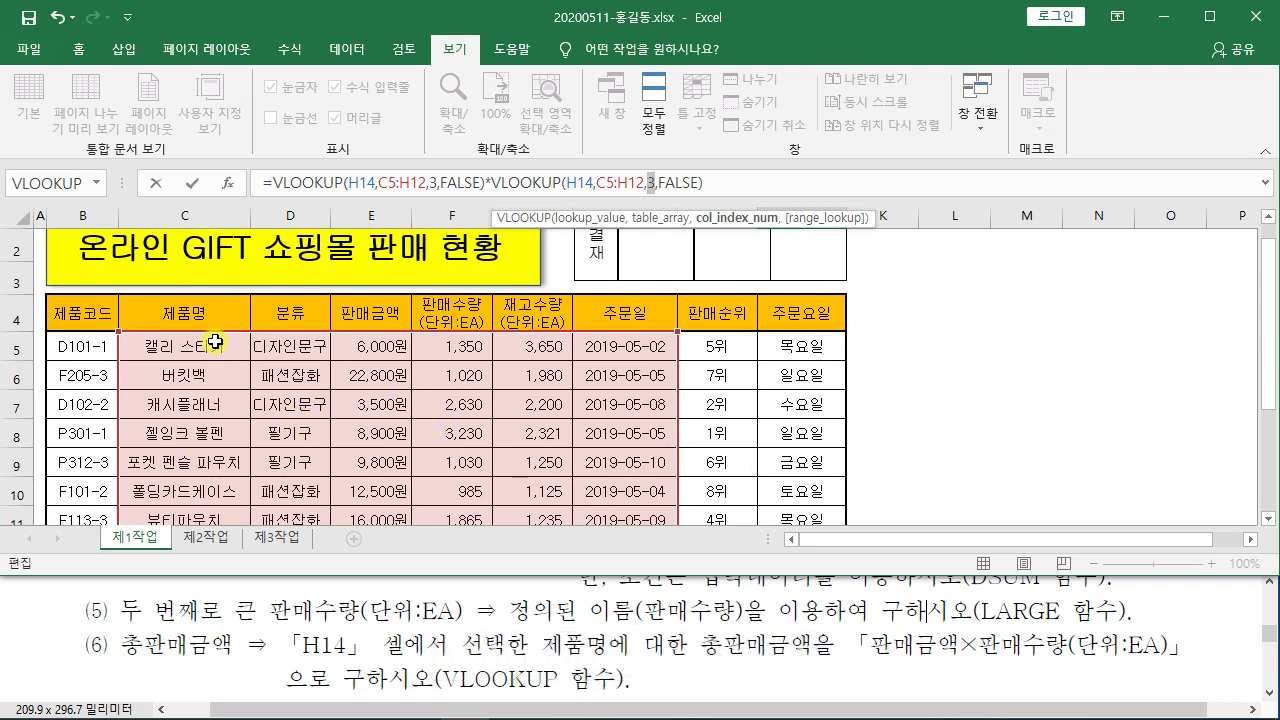
{"action": "mouse_move", "coordinate": [201, 295]}
{"action": "left_mouse_down"}
{"action": "mouse_move", "coordinate": [199, 310]}
{"action": "mouse_move", "coordinate": [305, 302]}
{"action": "left_mouse_up"}
{"action": "left_click_drag", "start_coordinate": [348, 292], "coordinate": [358, 322]}
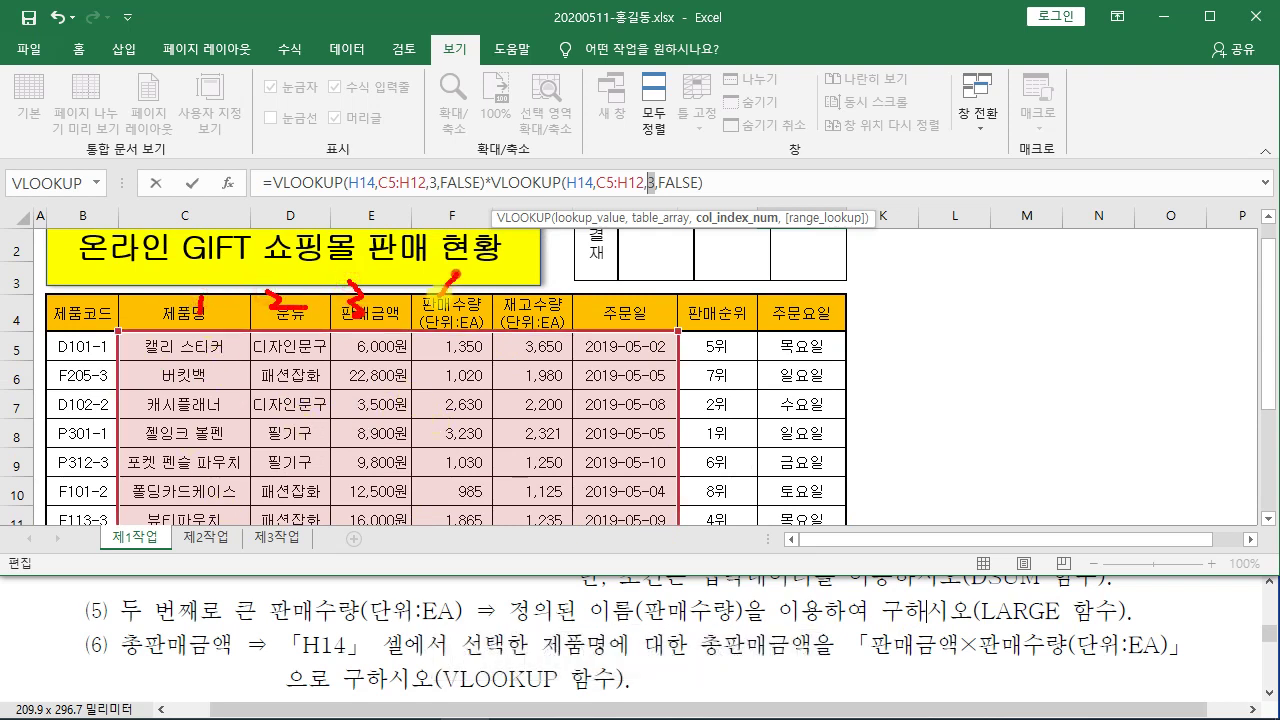
{"action": "left_click_drag", "start_coordinate": [440, 290], "coordinate": [468, 300]}
{"action": "left_click_drag", "start_coordinate": [458, 272], "coordinate": [458, 330]}
{"action": "mouse_move", "coordinate": [652, 166]}
{"action": "left_mouse_down"}
{"action": "mouse_move", "coordinate": [677, 122]}
{"action": "mouse_move", "coordinate": [726, 118]}
{"action": "left_mouse_up"}
{"action": "mouse_move", "coordinate": [754, 64]}
{"action": "left_mouse_down"}
{"action": "mouse_move", "coordinate": [760, 88]}
{"action": "mouse_move", "coordinate": [778, 87]}
{"action": "left_mouse_up"}
{"action": "left_click_drag", "start_coordinate": [771, 50], "coordinate": [744, 122]}
{"action": "key", "text": "Escape"}
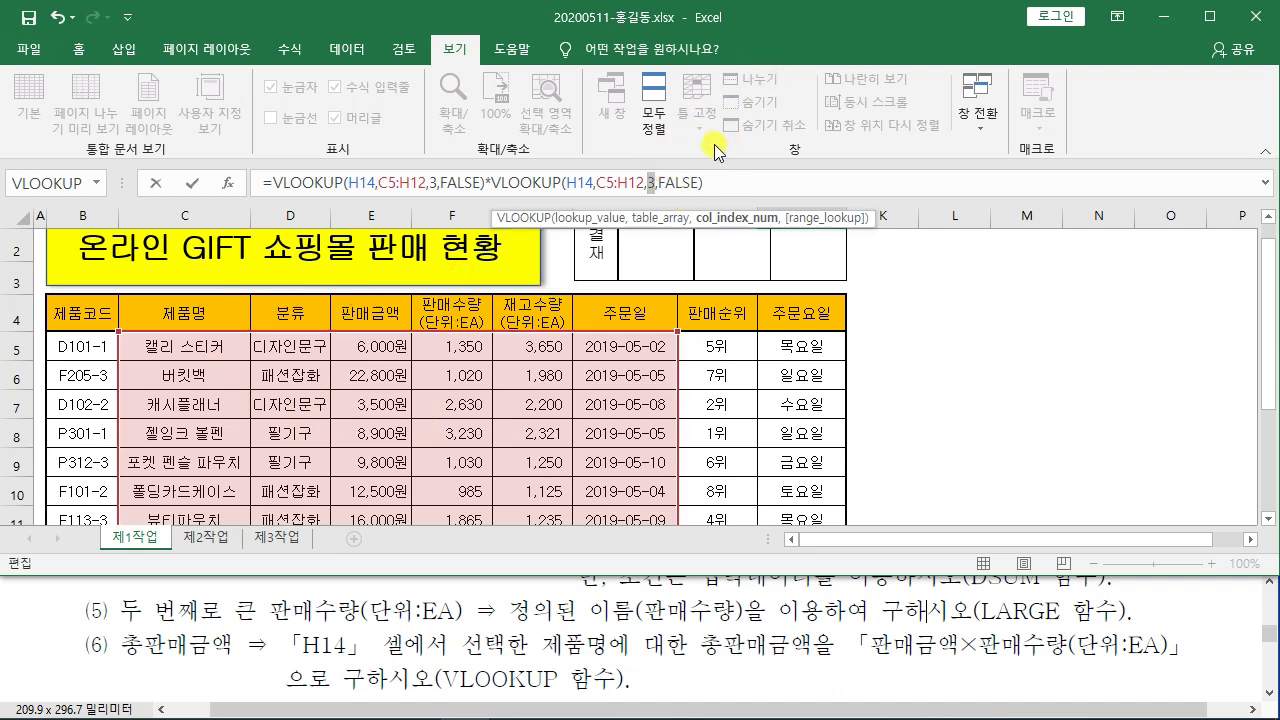
{"action": "type", "text": "4"}
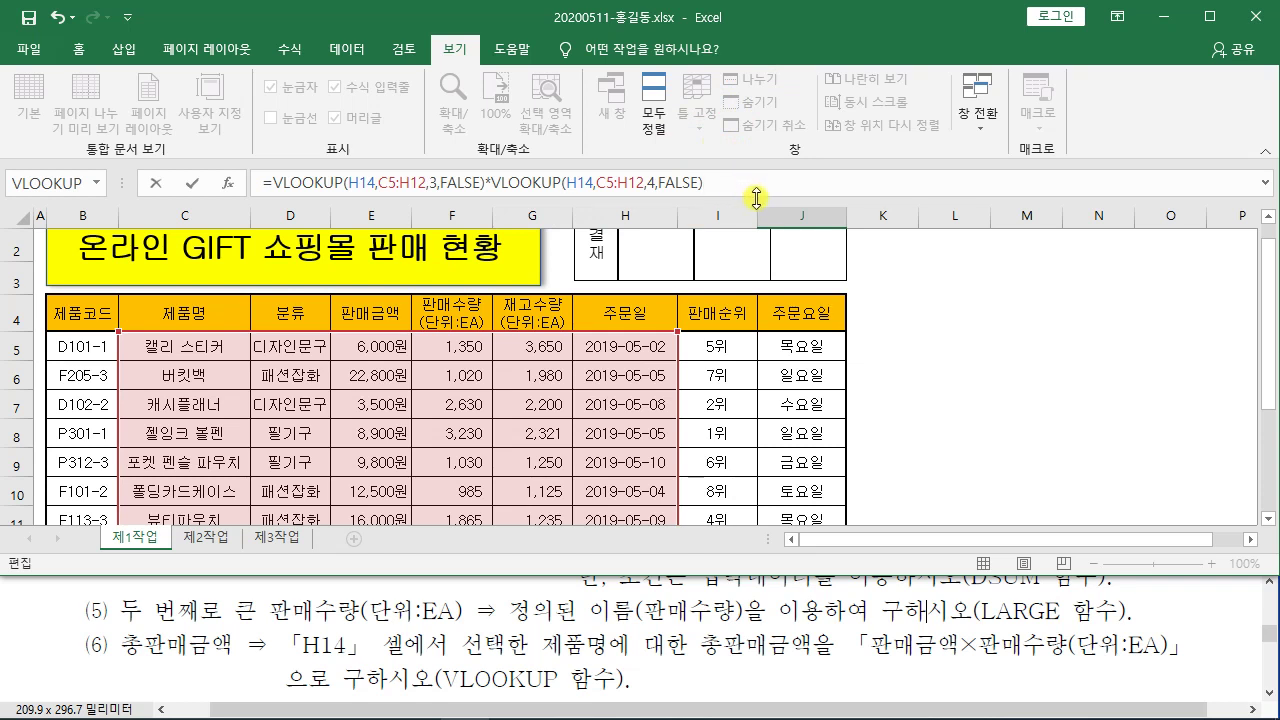
{"action": "key", "text": "Return"}
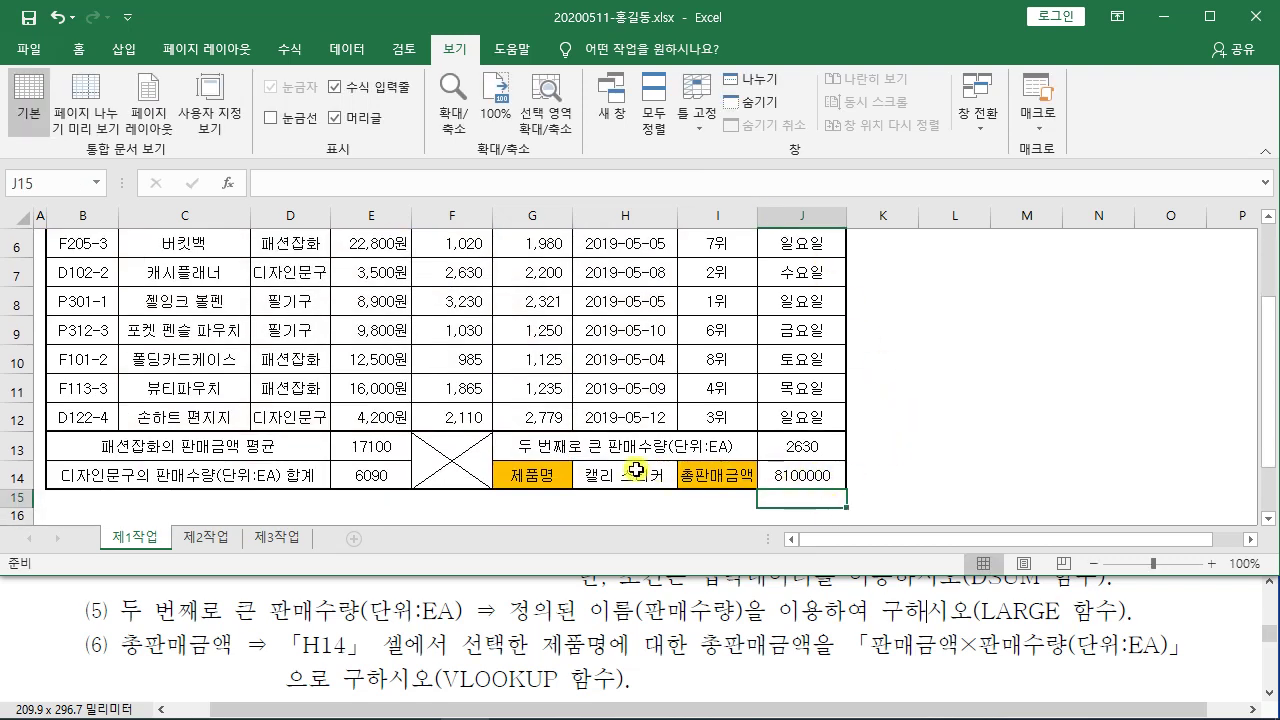
Step: Review the completed 제1작업 sheet from the title down to the summary rows
{"action": "left_click", "coordinate": [906, 452]}
{"action": "scroll", "coordinate": [725, 455], "scroll_direction": "up", "scroll_amount": 2}
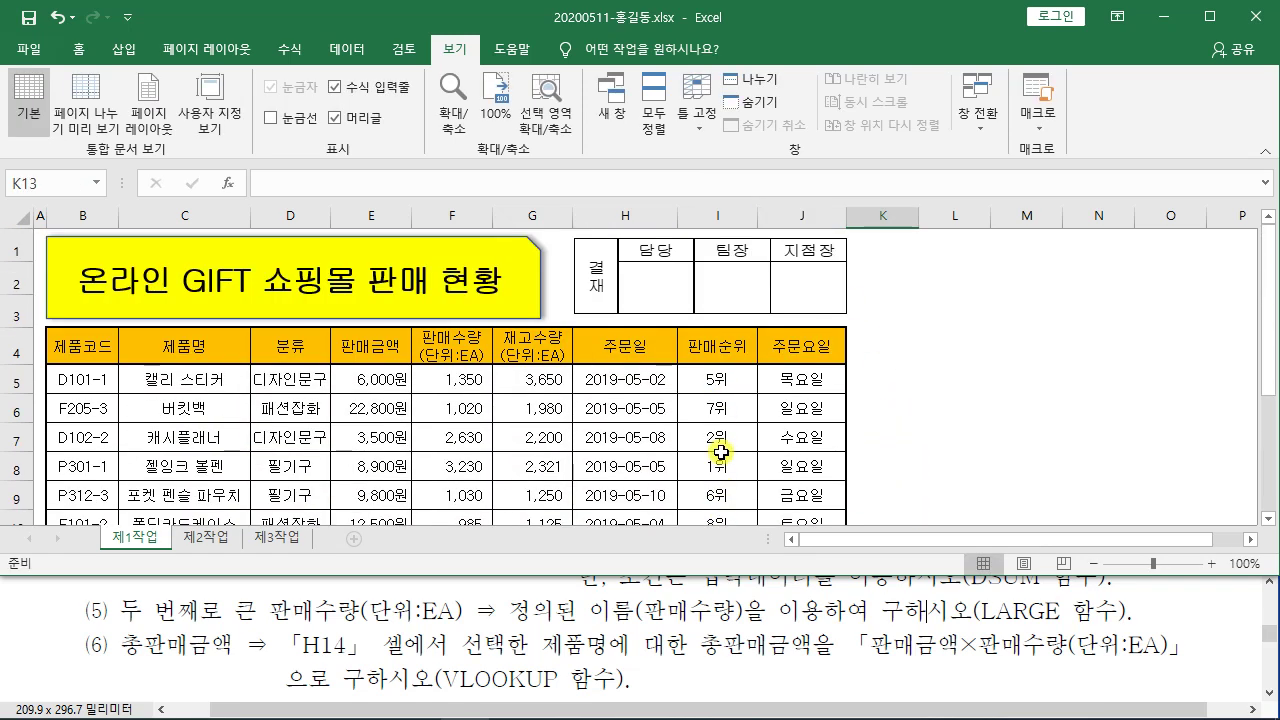
{"action": "scroll", "coordinate": [722, 452], "scroll_direction": "down", "scroll_amount": 3}
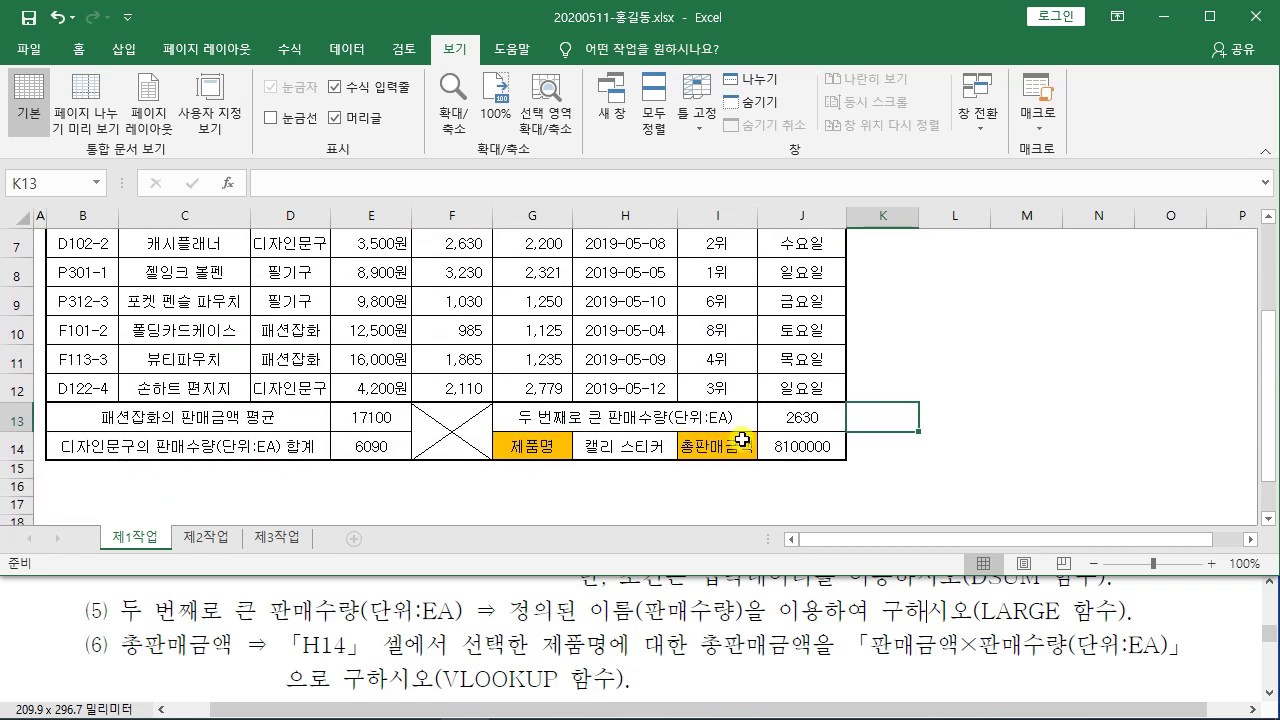
{"action": "scroll", "coordinate": [745, 431], "scroll_direction": "up", "scroll_amount": 3}
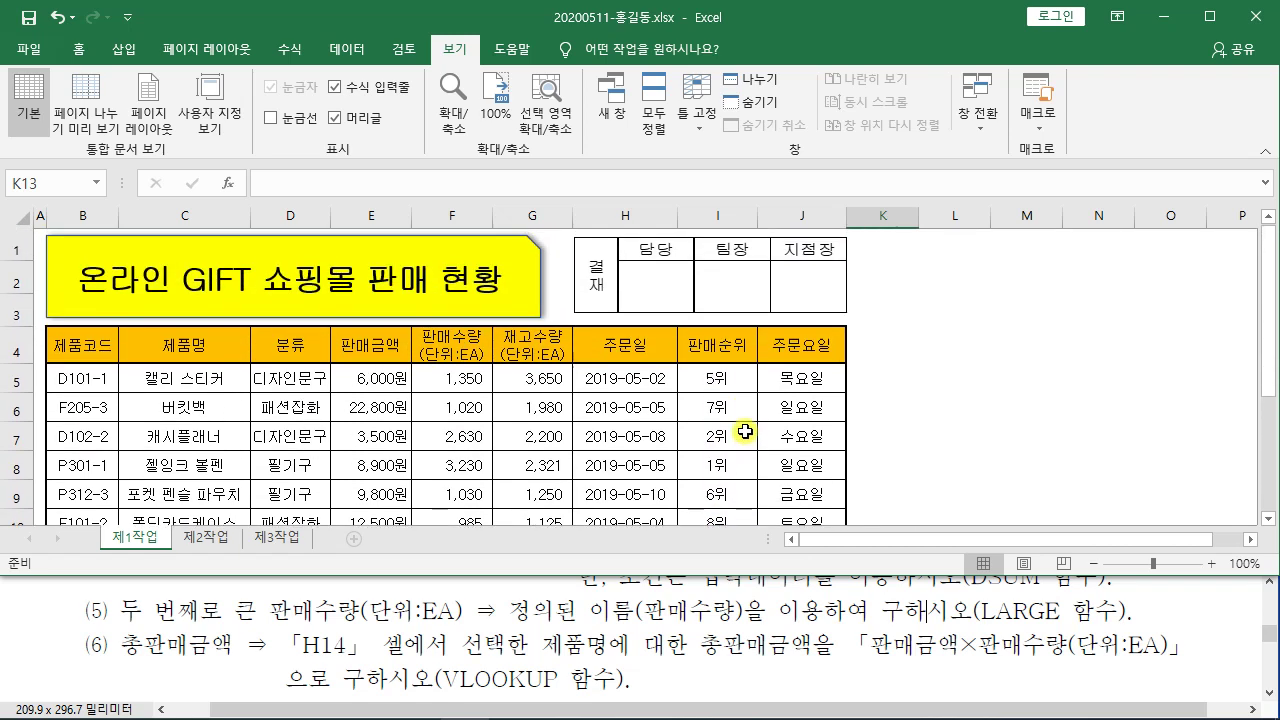
{"action": "scroll", "coordinate": [745, 431], "scroll_direction": "down", "scroll_amount": 1}
{"action": "scroll", "coordinate": [745, 431], "scroll_direction": "down", "scroll_amount": 1}
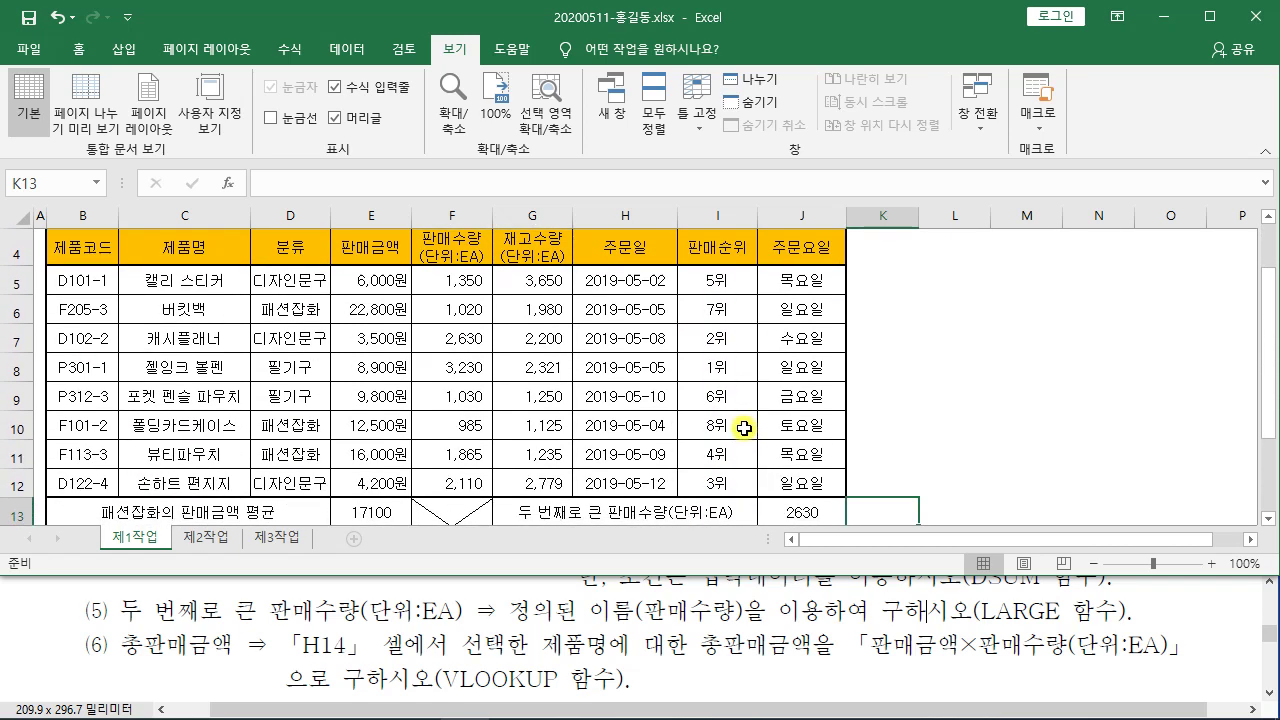
Step: Read requirement (7) in the practice PDF in Acrobat Reader, on formula-based conditional formatting for rows with 판매금액 of at least 15,000
{"action": "left_click", "coordinate": [637, 594]}
{"action": "scroll", "coordinate": [637, 594], "scroll_direction": "down", "scroll_amount": 3}
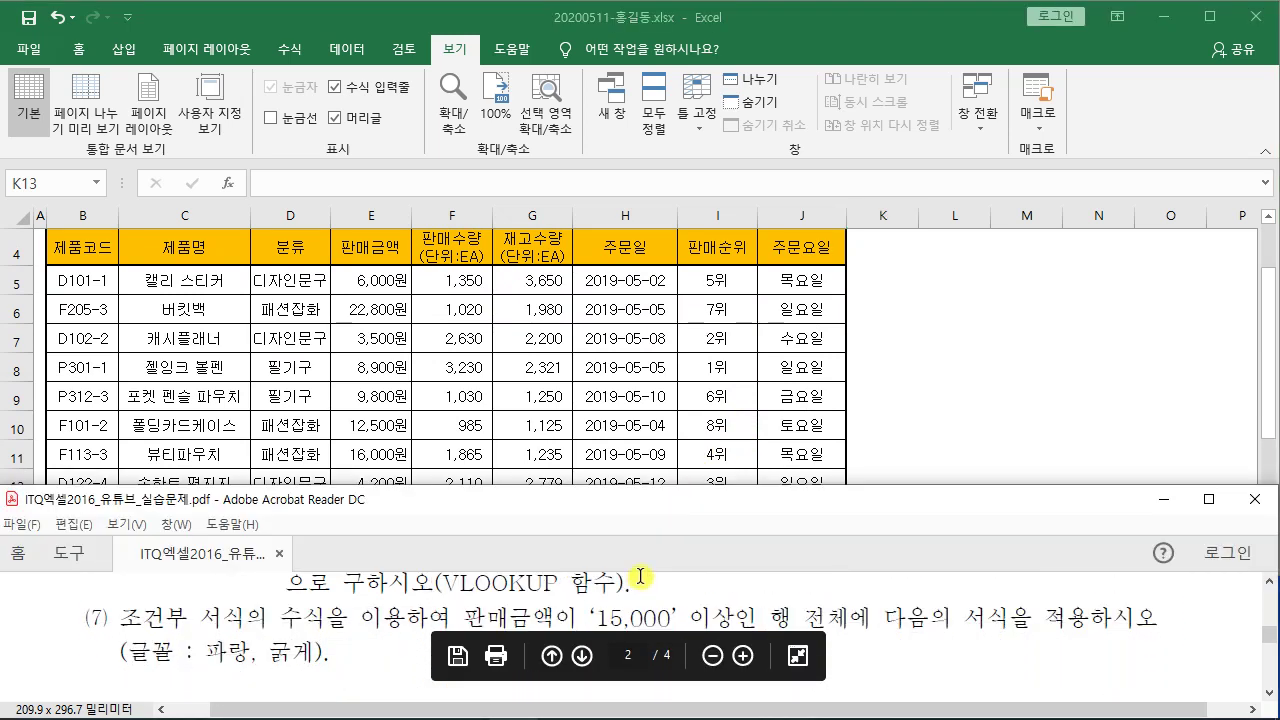
{"action": "left_click", "coordinate": [938, 336]}
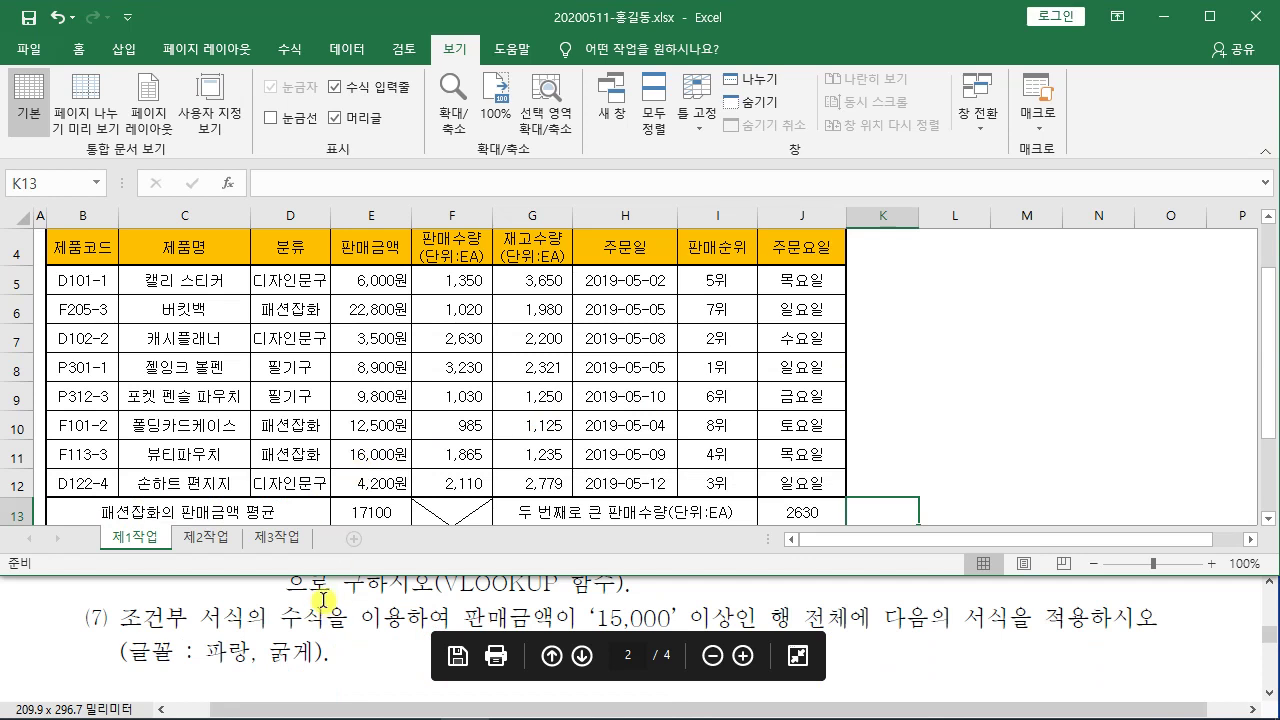
{"action": "left_click_drag", "start_coordinate": [283, 621], "coordinate": [453, 621]}
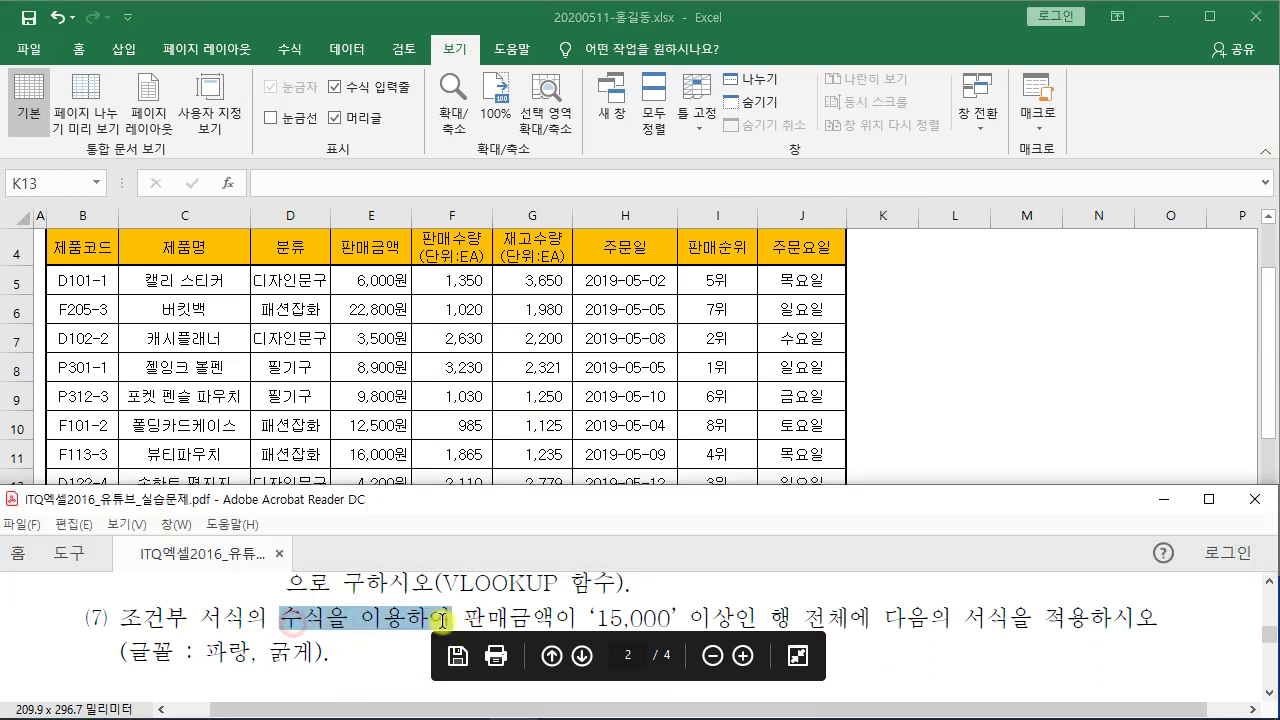
Step: Switch to Excel and select the product data rows B5:J12 on the 제1작업 sheet, without the header row
{"action": "left_click", "coordinate": [940, 336]}
{"action": "left_click", "coordinate": [937, 374]}
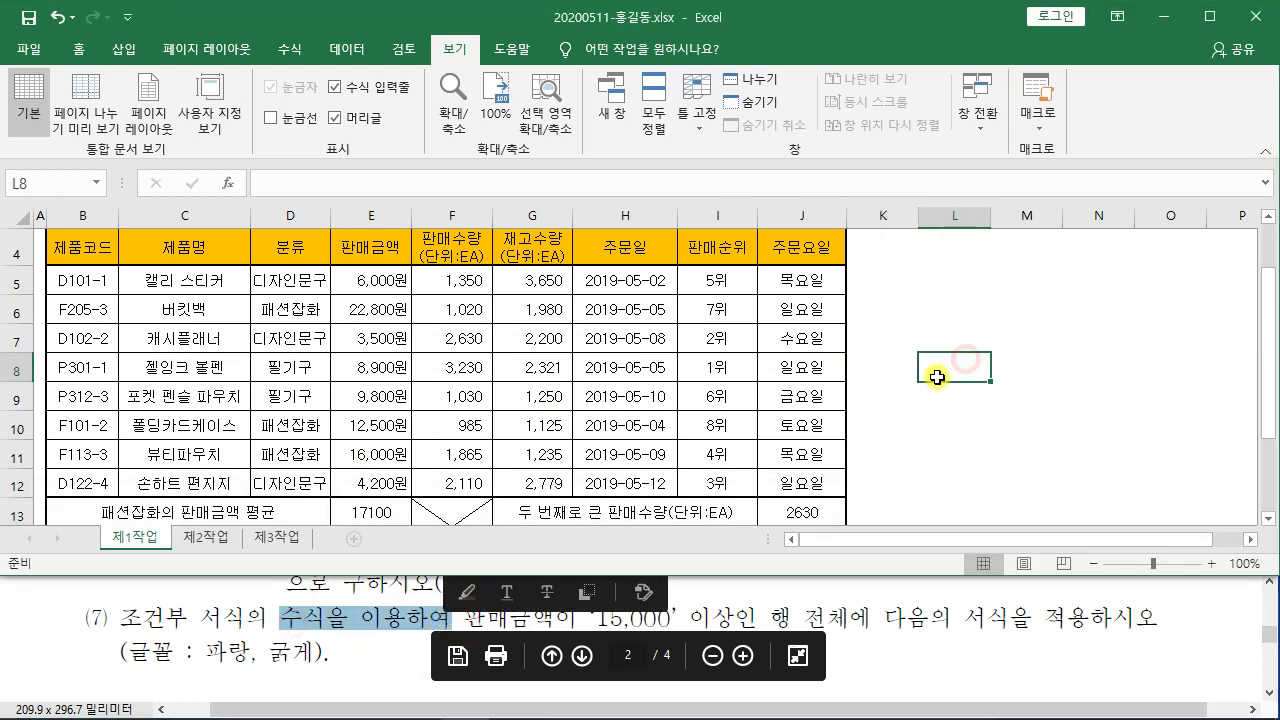
{"action": "scroll", "coordinate": [937, 377], "scroll_direction": "up", "scroll_amount": 1}
{"action": "scroll", "coordinate": [937, 377], "scroll_direction": "down", "scroll_amount": 1}
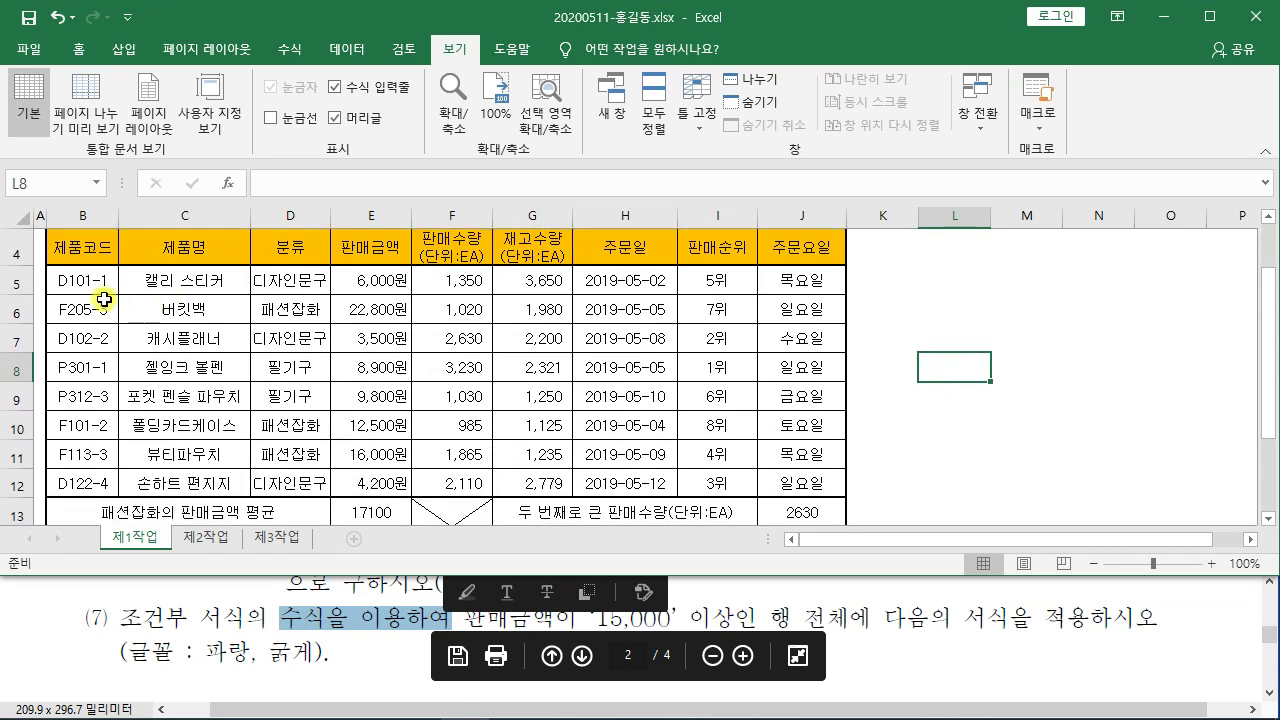
{"action": "mouse_move", "coordinate": [80, 282]}
{"action": "left_mouse_down"}
{"action": "mouse_move", "coordinate": [789, 281]}
{"action": "mouse_move", "coordinate": [806, 489]}
{"action": "left_mouse_up"}
{"action": "mouse_move", "coordinate": [43, 262]}
{"action": "left_mouse_down"}
{"action": "mouse_move", "coordinate": [104, 366]}
{"action": "mouse_move", "coordinate": [737, 428]}
{"action": "mouse_move", "coordinate": [846, 497]}
{"action": "left_mouse_up"}
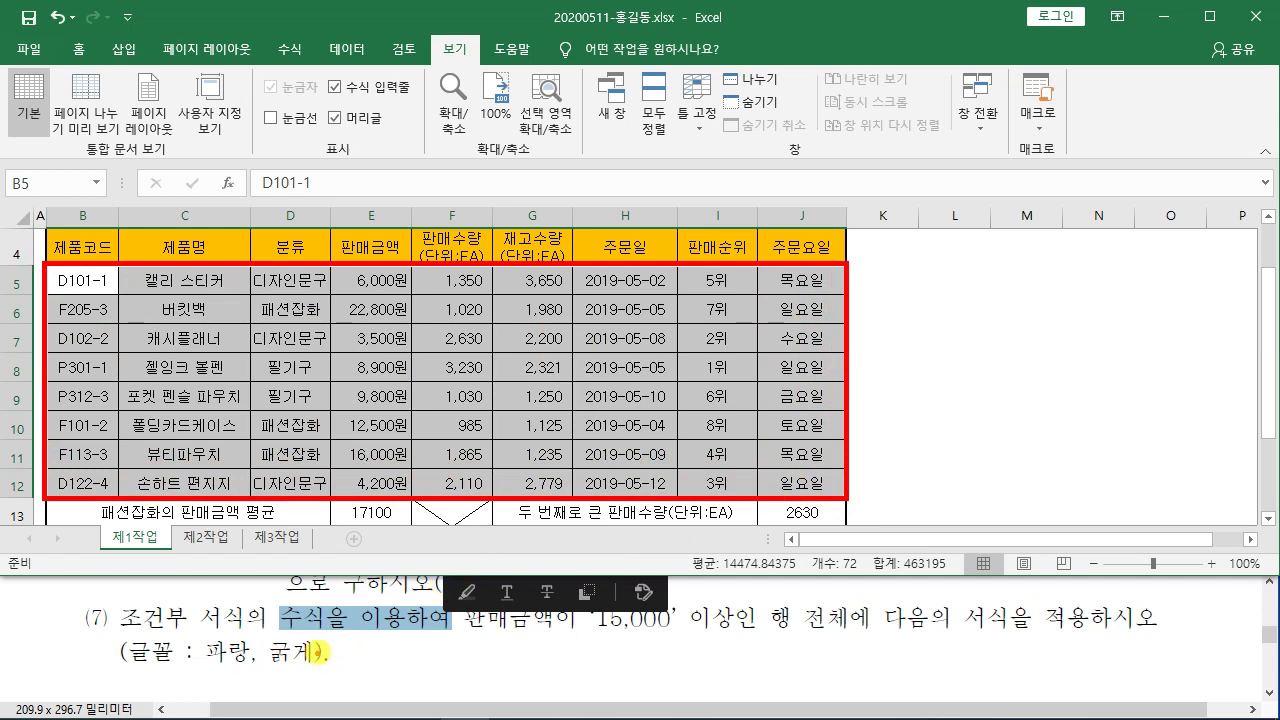
{"action": "left_click_drag", "start_coordinate": [285, 633], "coordinate": [428, 633]}
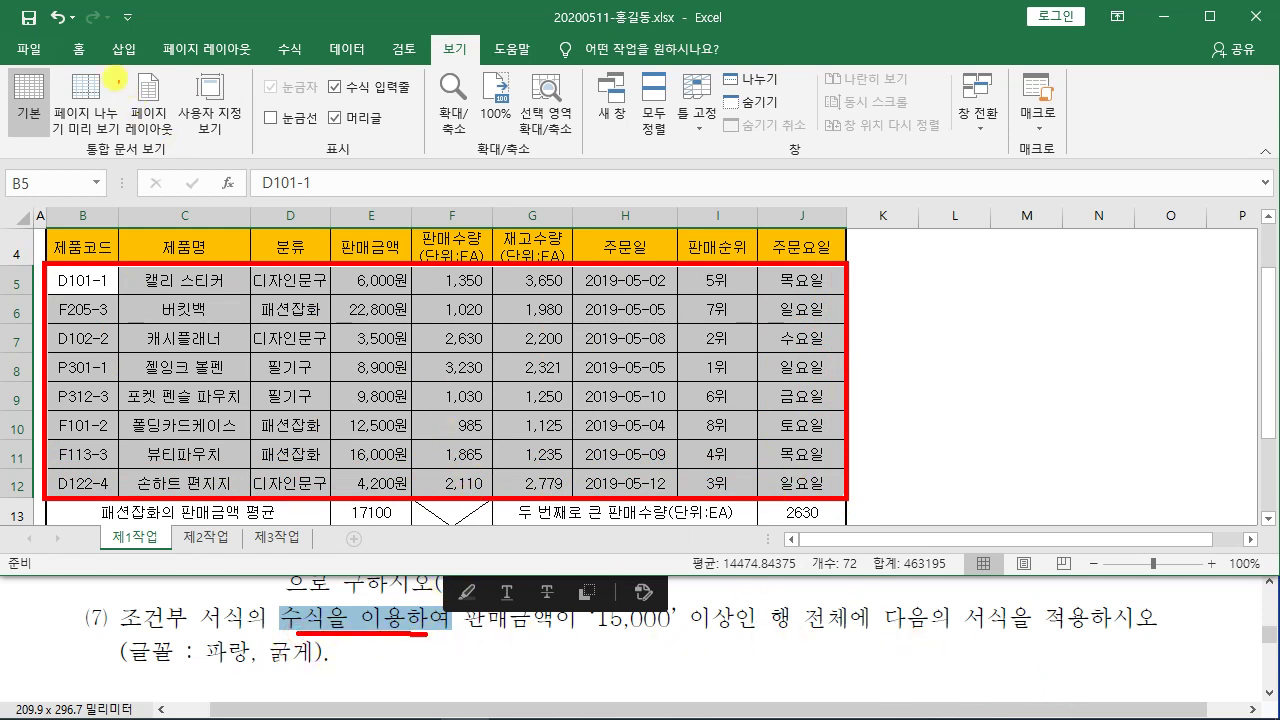
{"action": "mouse_move", "coordinate": [92, 59]}
{"action": "left_mouse_down"}
{"action": "mouse_move", "coordinate": [57, 47]}
{"action": "mouse_move", "coordinate": [94, 64]}
{"action": "left_mouse_up"}
{"action": "key", "text": "Escape"}
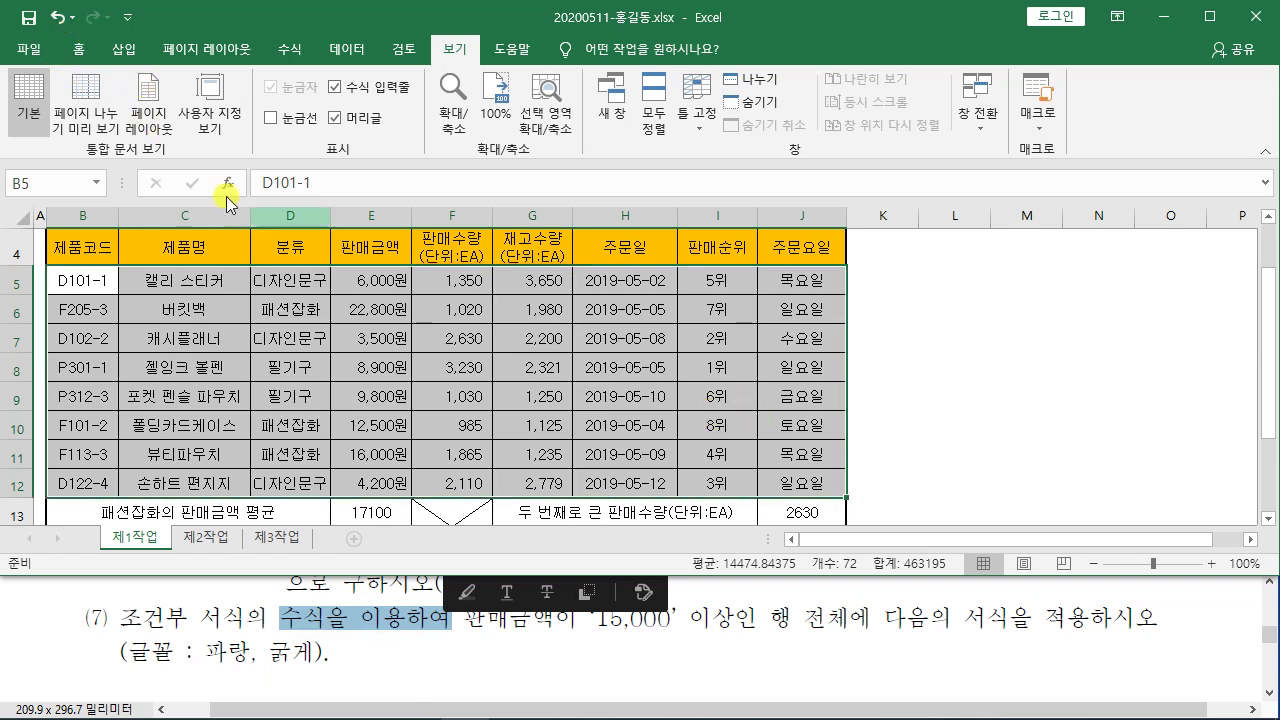
Step: Create a new conditional formatting rule for the selected rows with the rule type 수식을 사용하여 서식을 지정할 셀 결정
{"action": "left_click", "coordinate": [78, 48]}
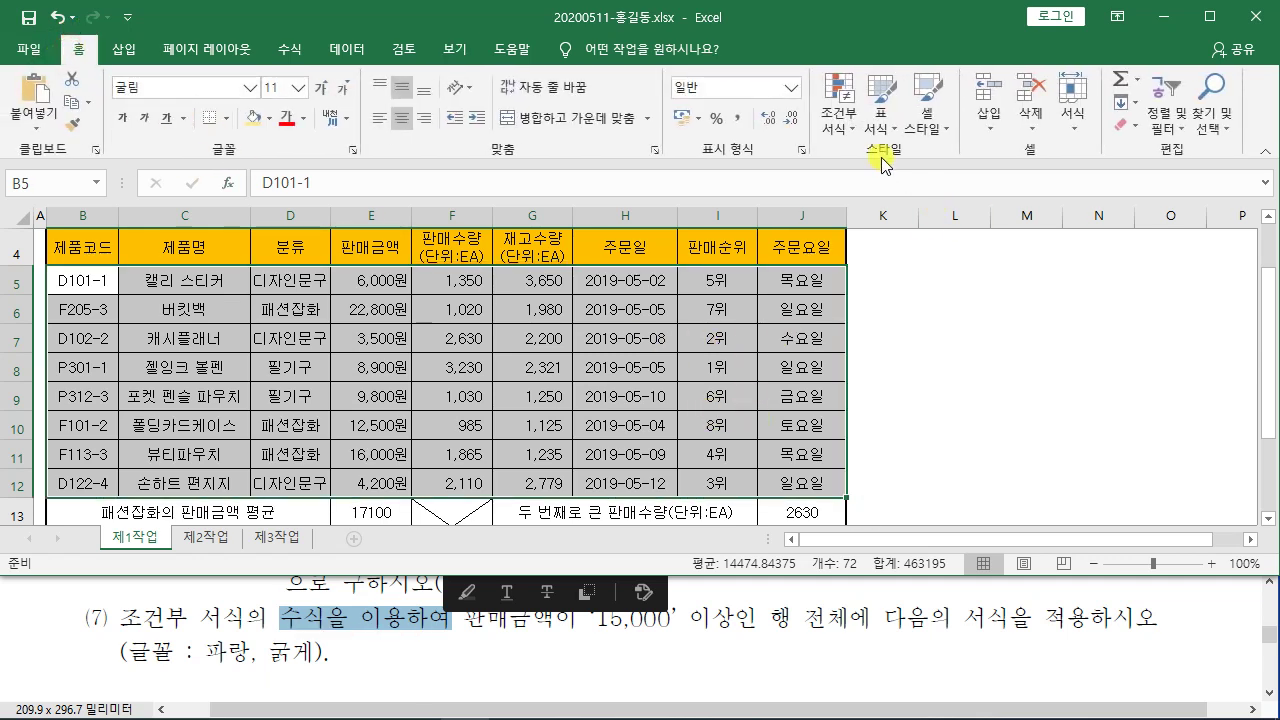
{"action": "mouse_move", "coordinate": [811, 63]}
{"action": "left_mouse_down"}
{"action": "mouse_move", "coordinate": [875, 152]}
{"action": "mouse_move", "coordinate": [918, 345]}
{"action": "left_mouse_up"}
{"action": "key", "text": "Escape"}
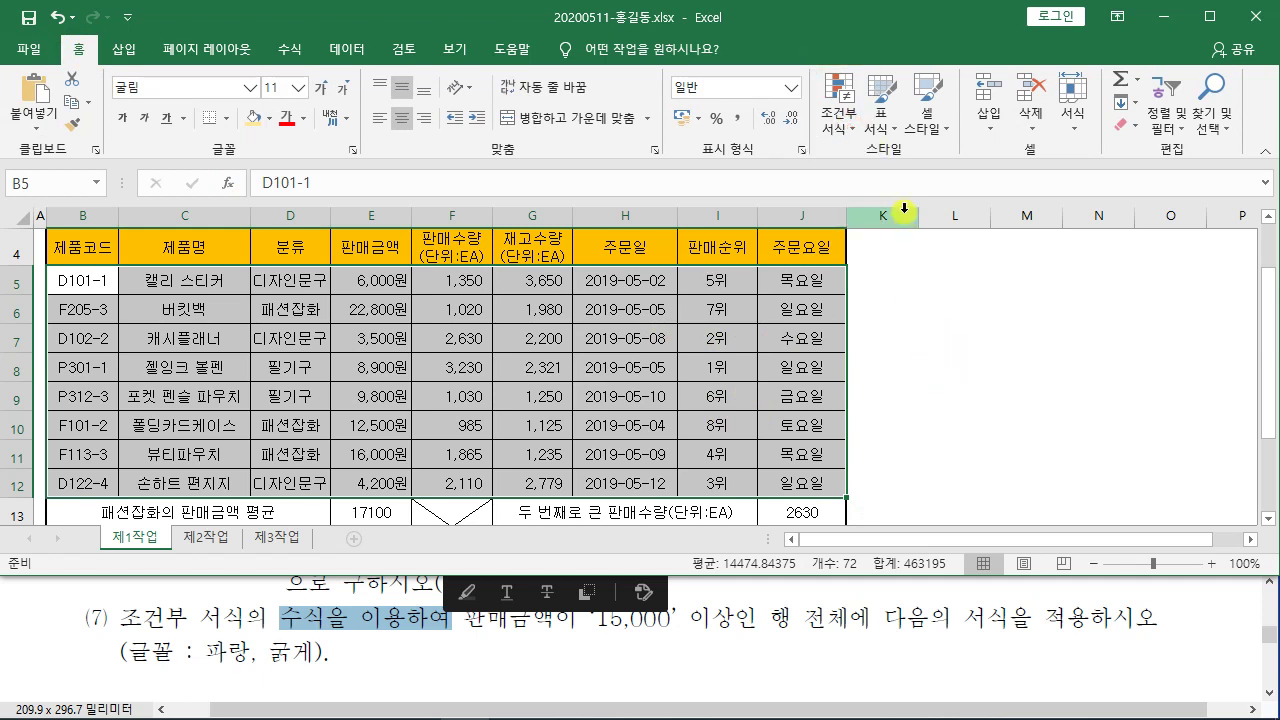
{"action": "left_click", "coordinate": [838, 118]}
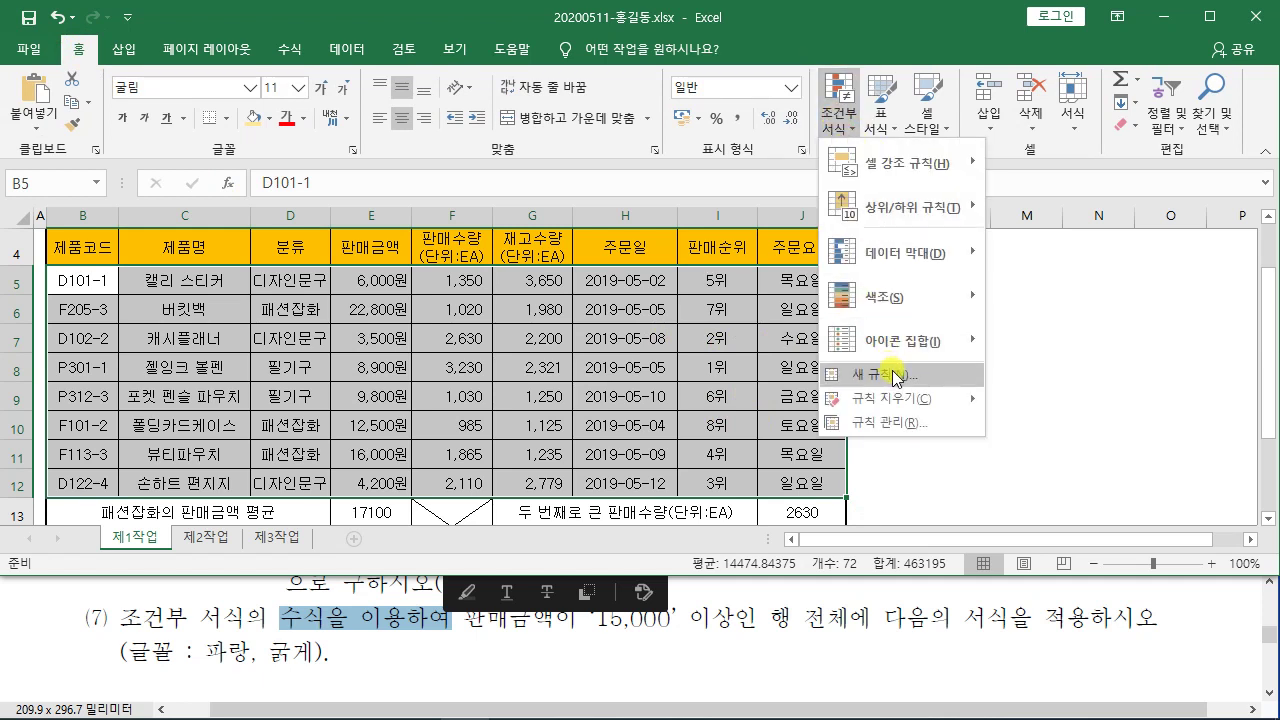
{"action": "mouse_move", "coordinate": [815, 357]}
{"action": "left_mouse_down"}
{"action": "mouse_move", "coordinate": [848, 386]}
{"action": "mouse_move", "coordinate": [977, 392]}
{"action": "mouse_move", "coordinate": [1173, 345]}
{"action": "left_mouse_up"}
{"action": "key", "text": "Escape"}
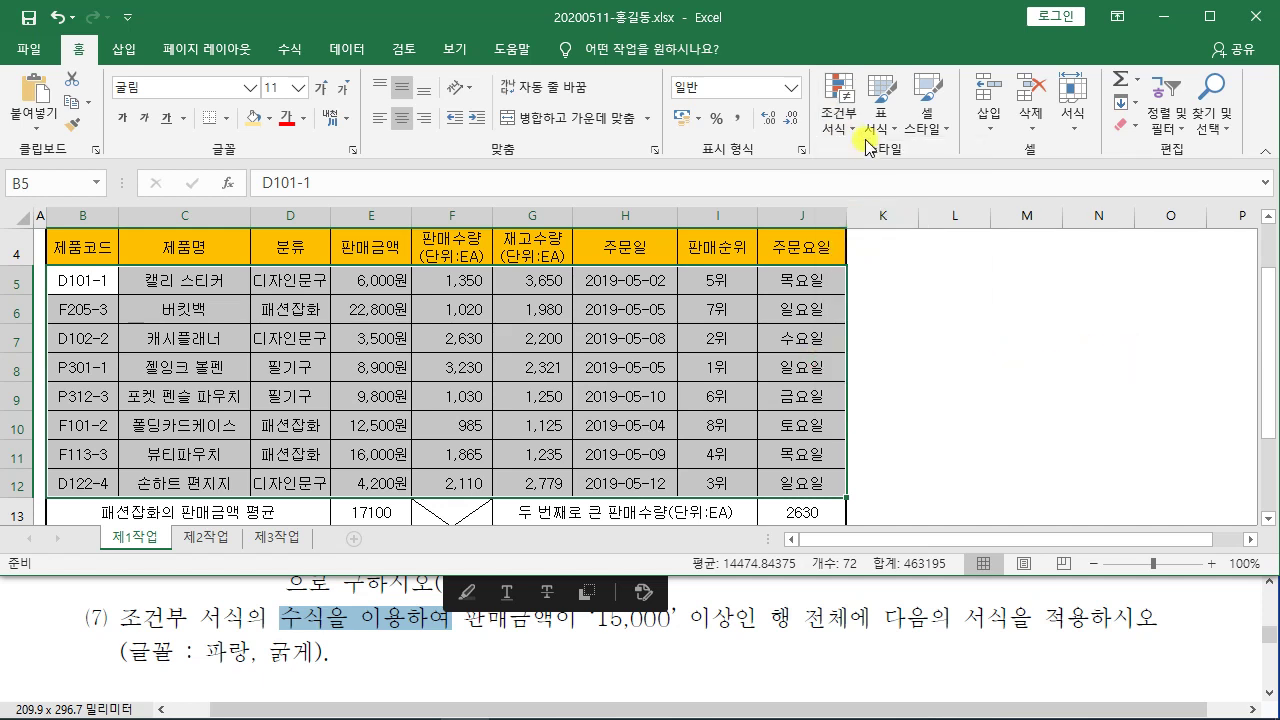
{"action": "left_click", "coordinate": [846, 127]}
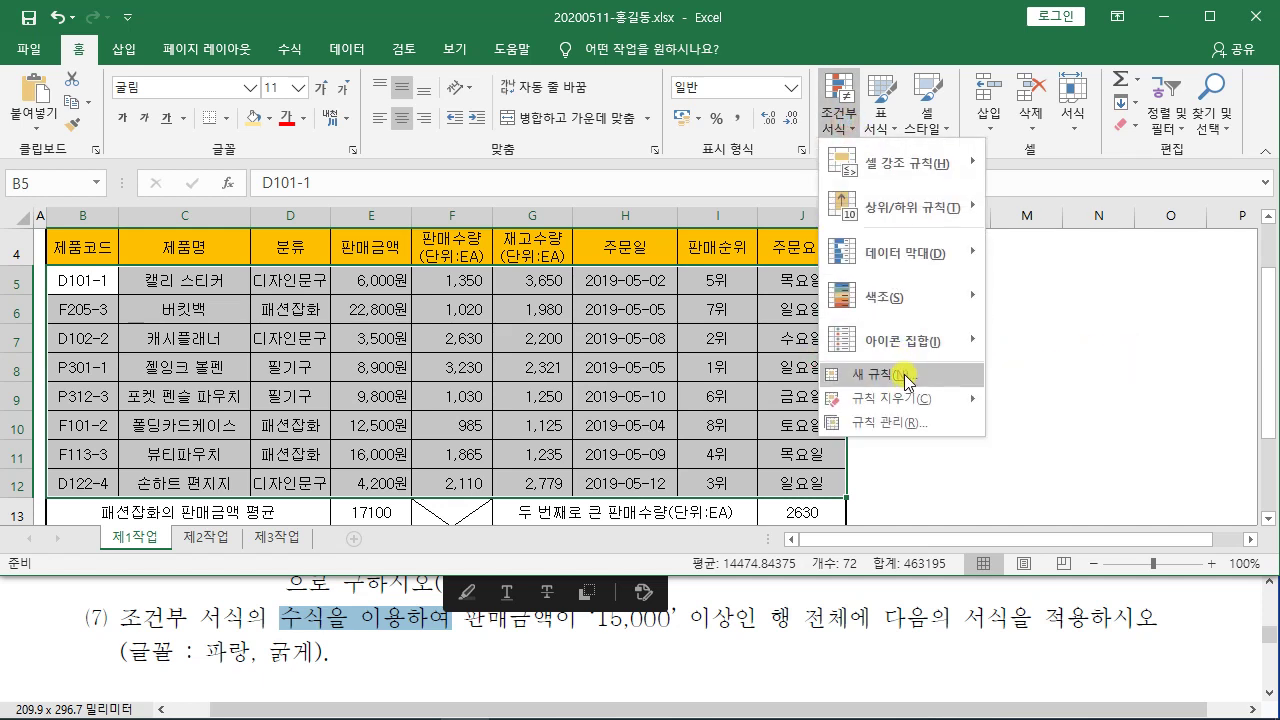
{"action": "mouse_move", "coordinate": [922, 256]}
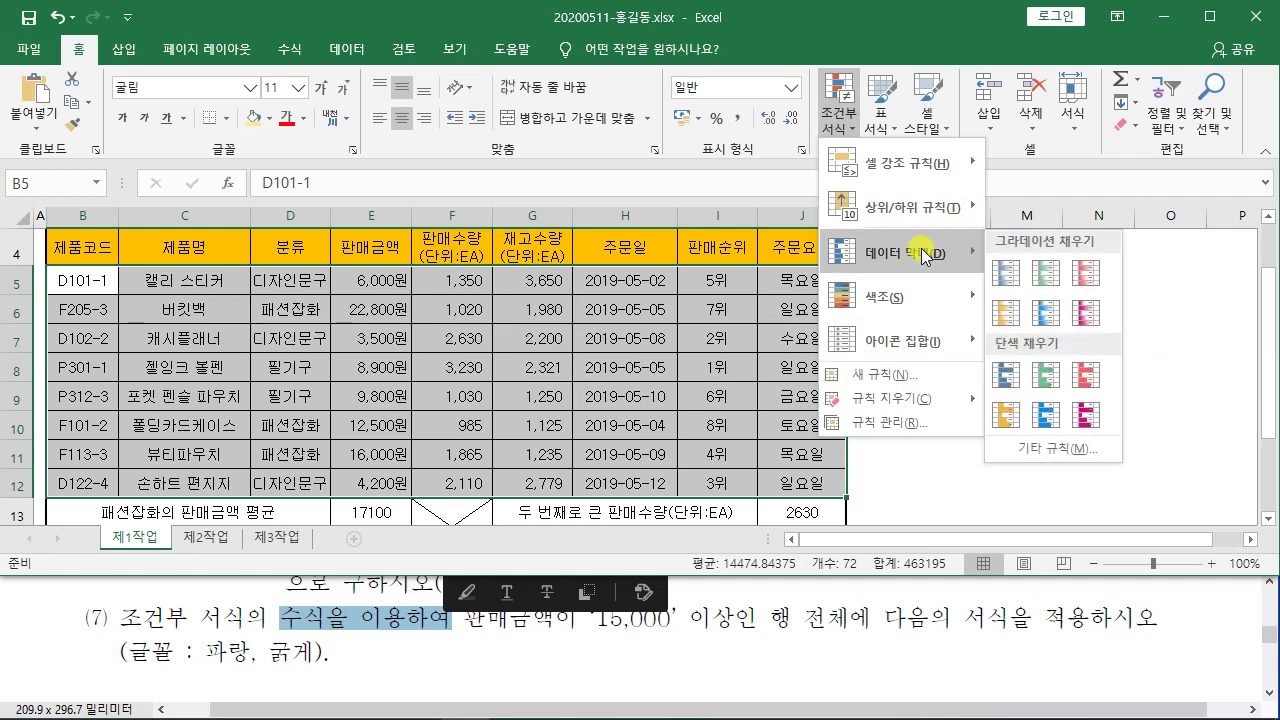
{"action": "left_click", "coordinate": [888, 374]}
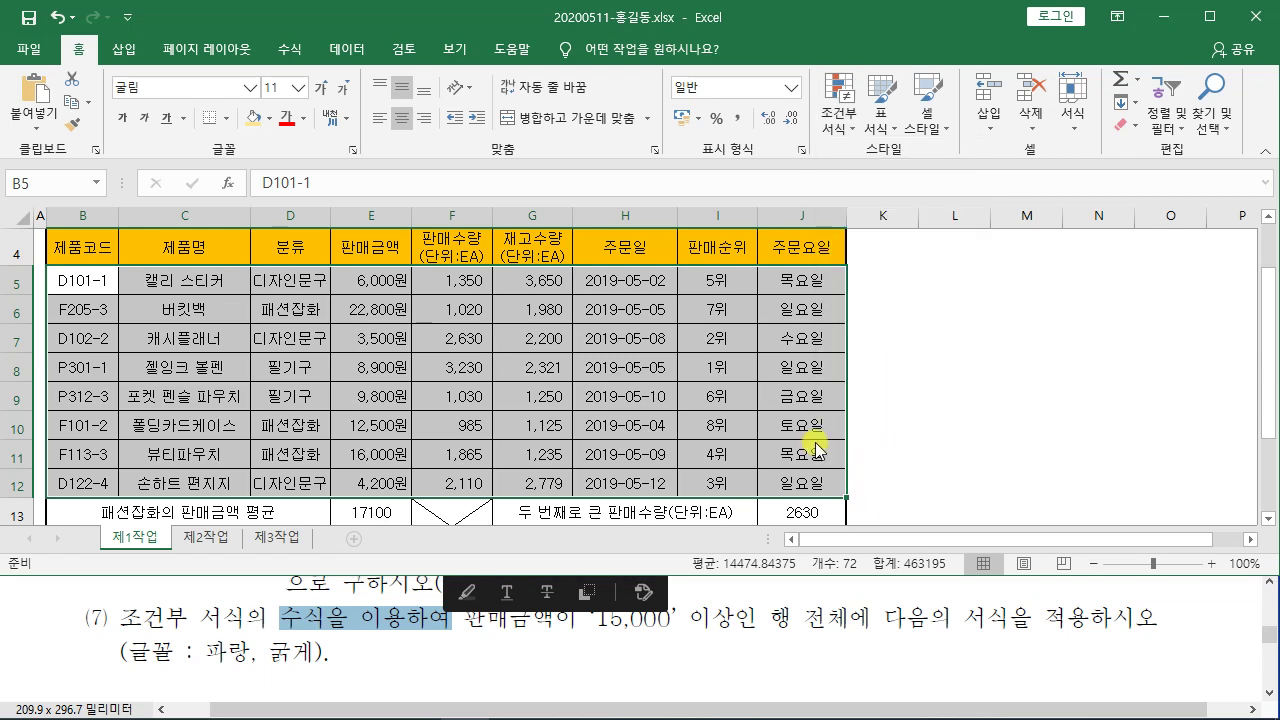
{"action": "left_click_drag", "start_coordinate": [818, 75], "coordinate": [511, 32]}
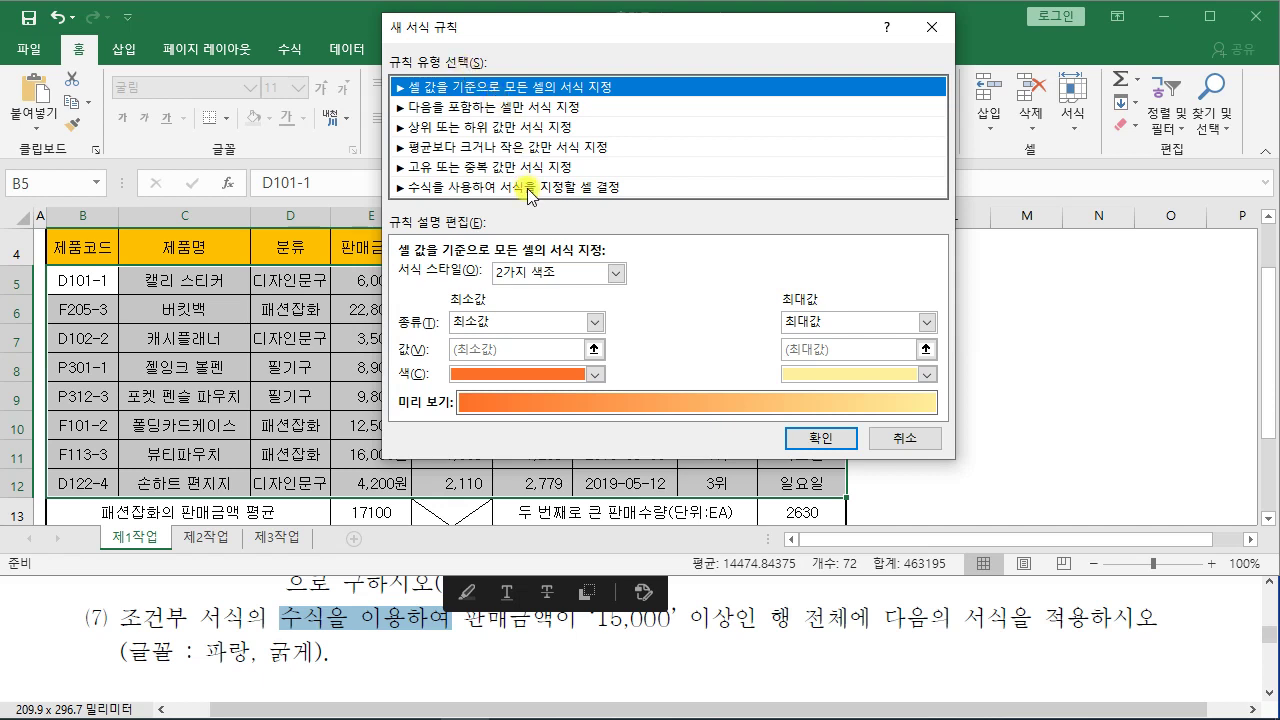
{"action": "left_click", "coordinate": [528, 188]}
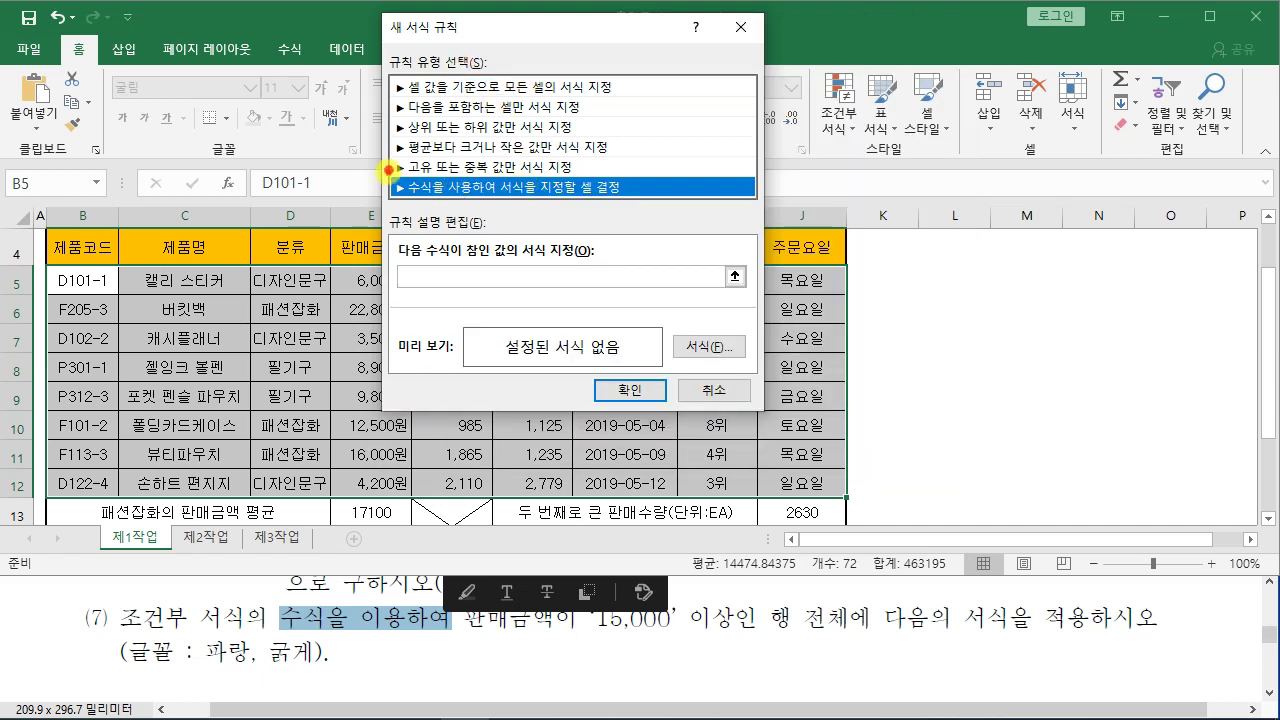
{"action": "mouse_move", "coordinate": [389, 168]}
{"action": "left_mouse_down"}
{"action": "mouse_move", "coordinate": [666, 208]}
{"action": "mouse_move", "coordinate": [915, 184]}
{"action": "mouse_move", "coordinate": [972, 195]}
{"action": "mouse_move", "coordinate": [947, 162]}
{"action": "mouse_move", "coordinate": [964, 212]}
{"action": "left_mouse_up"}
{"action": "mouse_move", "coordinate": [400, 262]}
{"action": "left_mouse_down"}
{"action": "mouse_move", "coordinate": [470, 294]}
{"action": "mouse_move", "coordinate": [737, 277]}
{"action": "mouse_move", "coordinate": [737, 302]}
{"action": "left_mouse_up"}
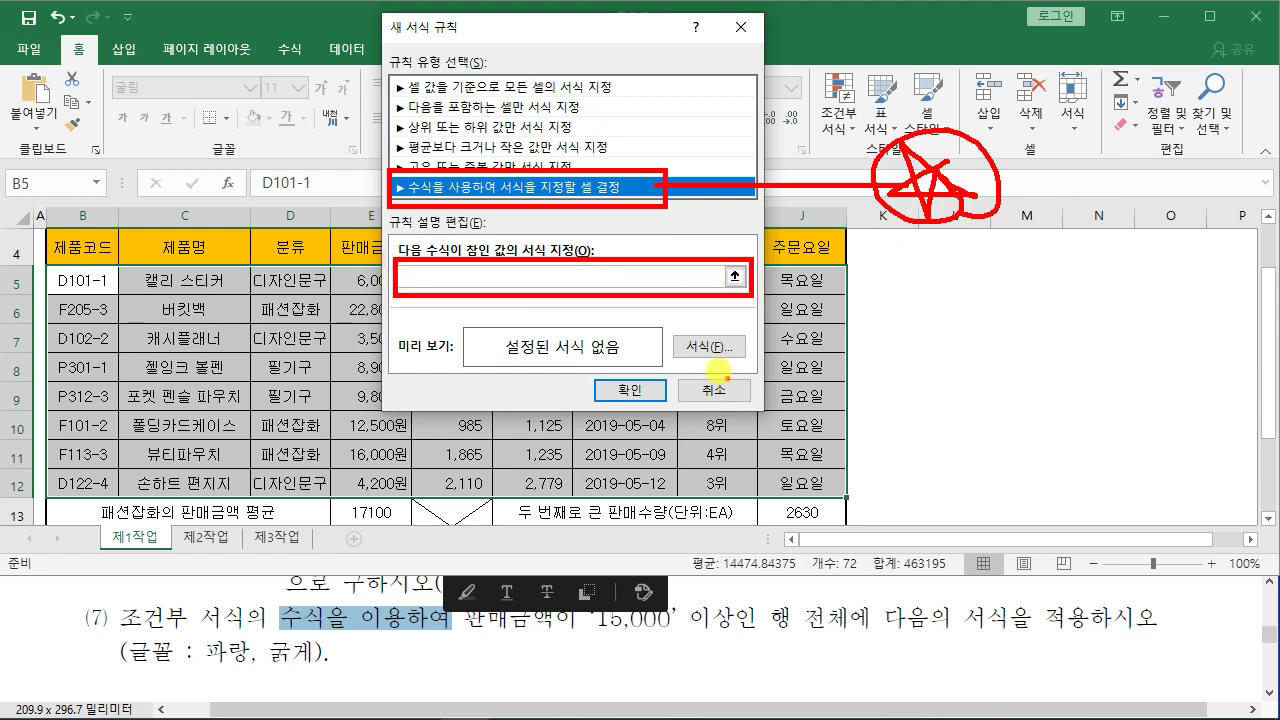
{"action": "key", "text": "Escape"}
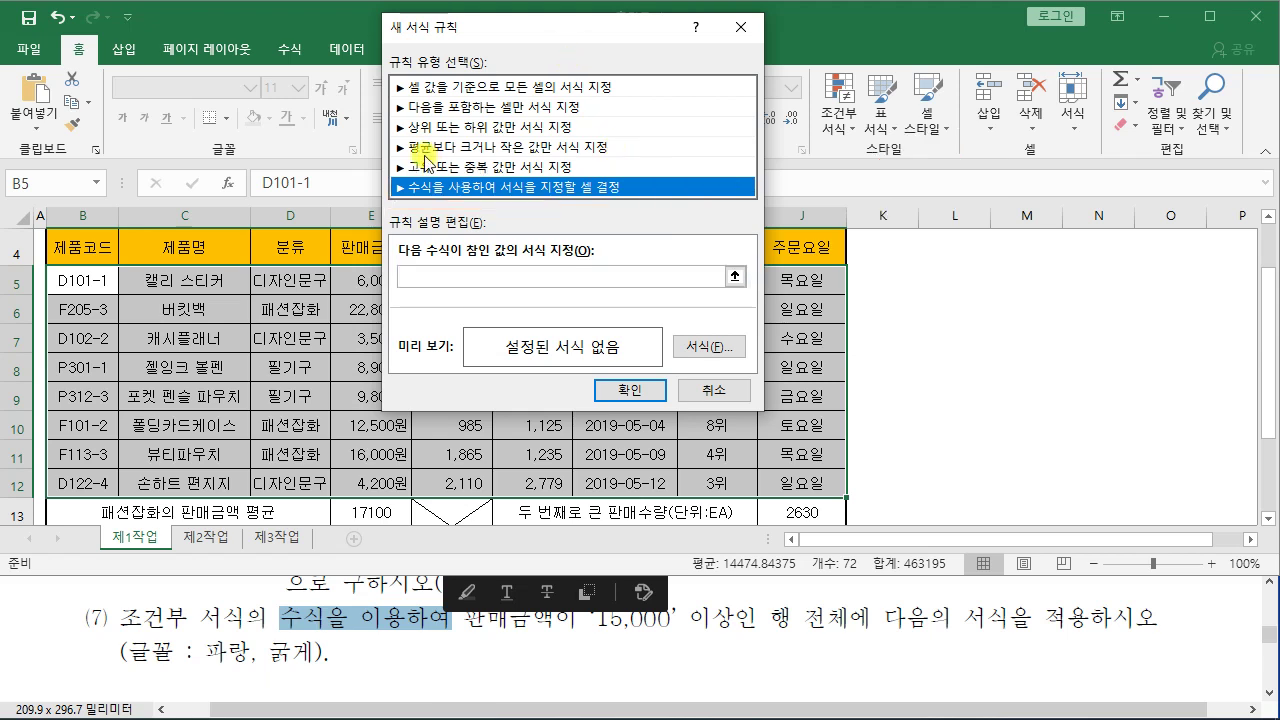
Step: Begin the rule's formula with an equals sign and a reference to E5, the first 판매금액 cell
{"action": "left_click_drag", "start_coordinate": [486, 28], "coordinate": [766, 28]}
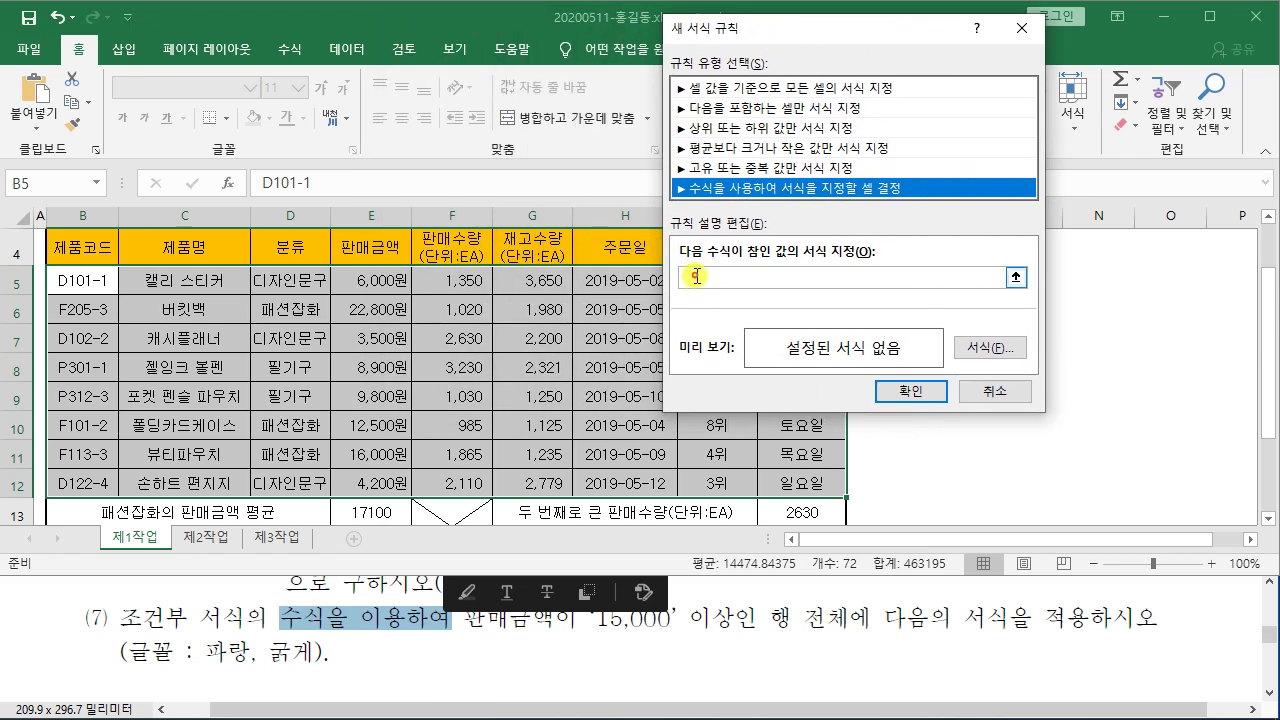
{"action": "left_click", "coordinate": [694, 277]}
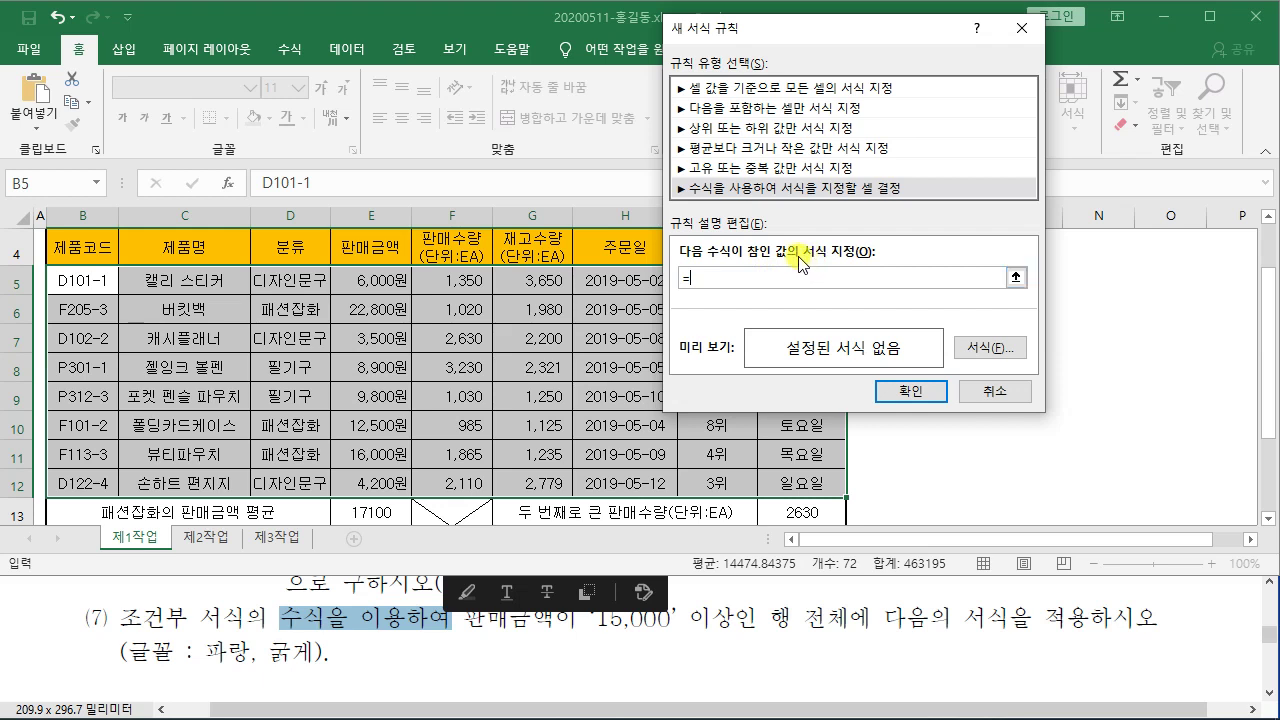
{"action": "left_click_drag", "start_coordinate": [455, 632], "coordinate": [752, 624]}
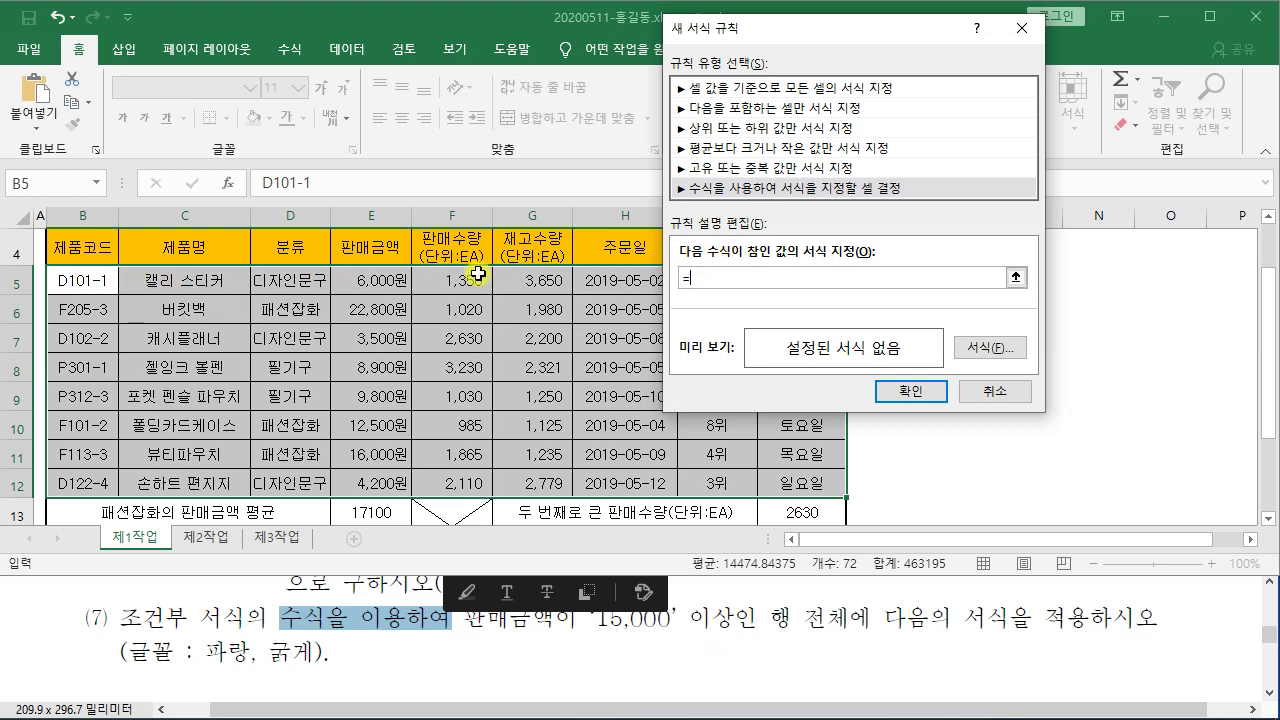
{"action": "left_click", "coordinate": [370, 278]}
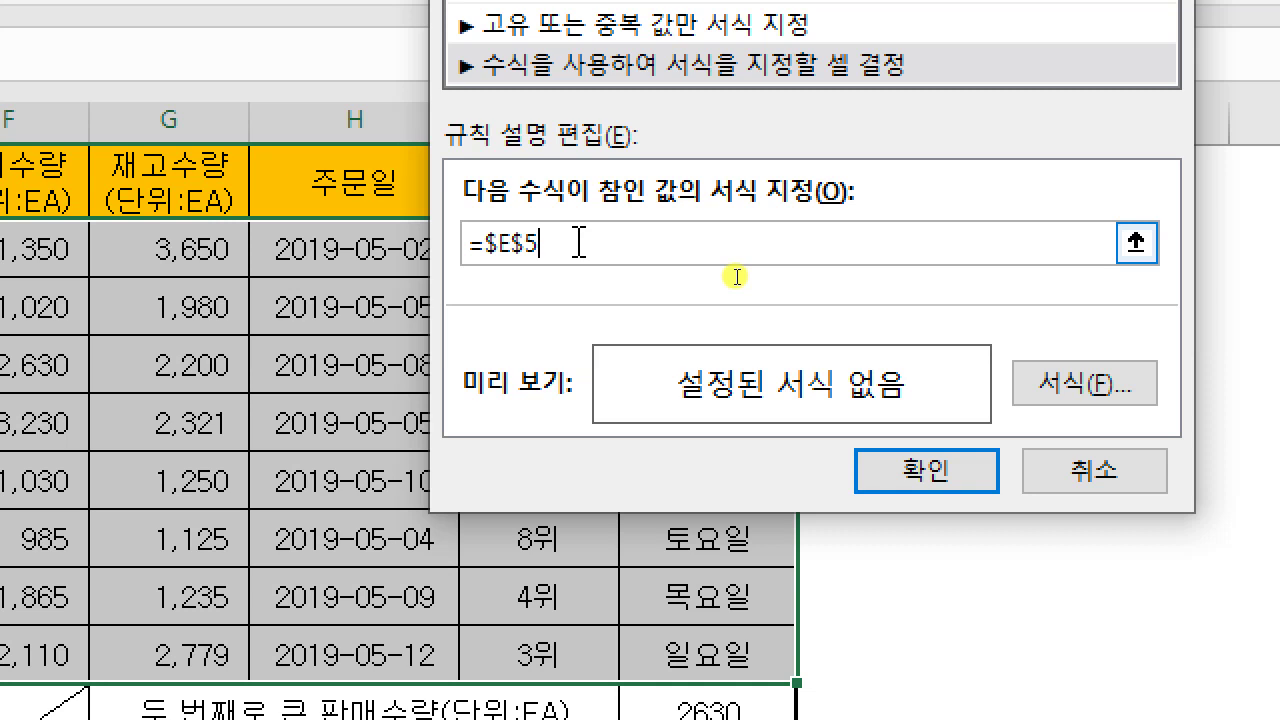
{"action": "left_click_drag", "start_coordinate": [172, 299], "coordinate": [247, 300]}
{"action": "left_click_drag", "start_coordinate": [175, 355], "coordinate": [244, 360]}
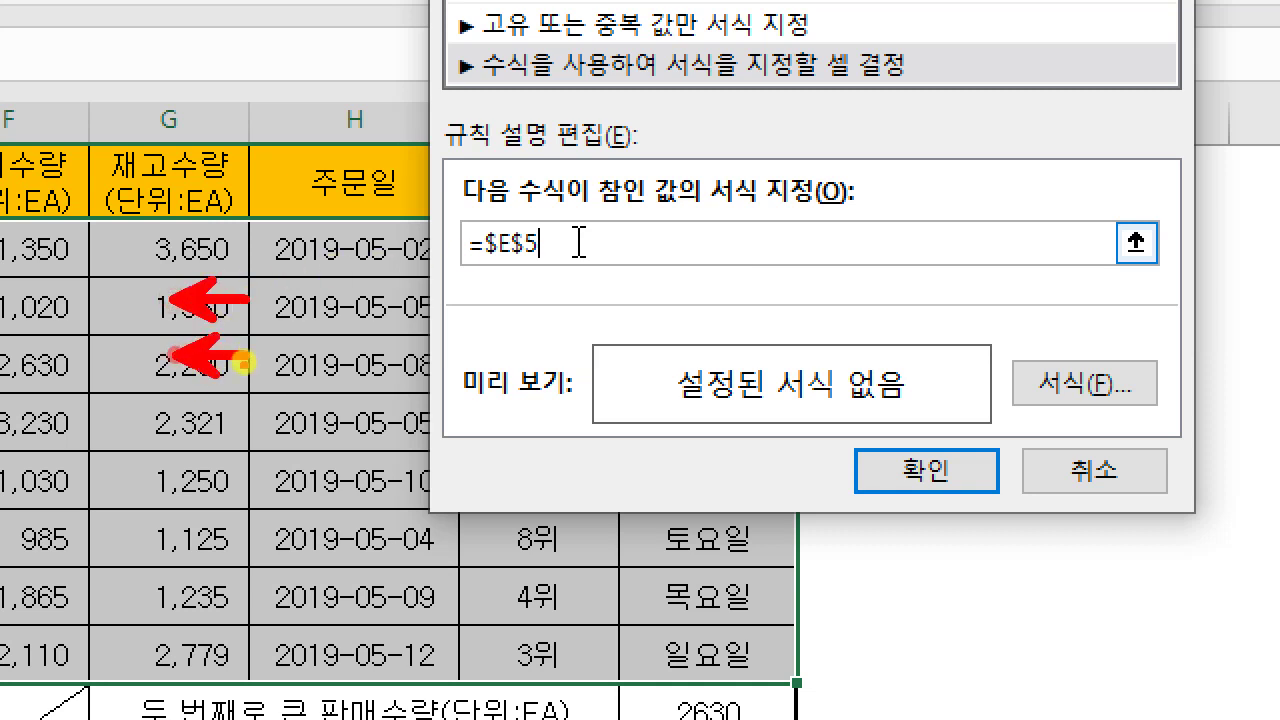
{"action": "left_click_drag", "start_coordinate": [180, 413], "coordinate": [245, 413]}
{"action": "left_click_drag", "start_coordinate": [181, 470], "coordinate": [230, 458]}
{"action": "left_click_drag", "start_coordinate": [181, 523], "coordinate": [229, 513]}
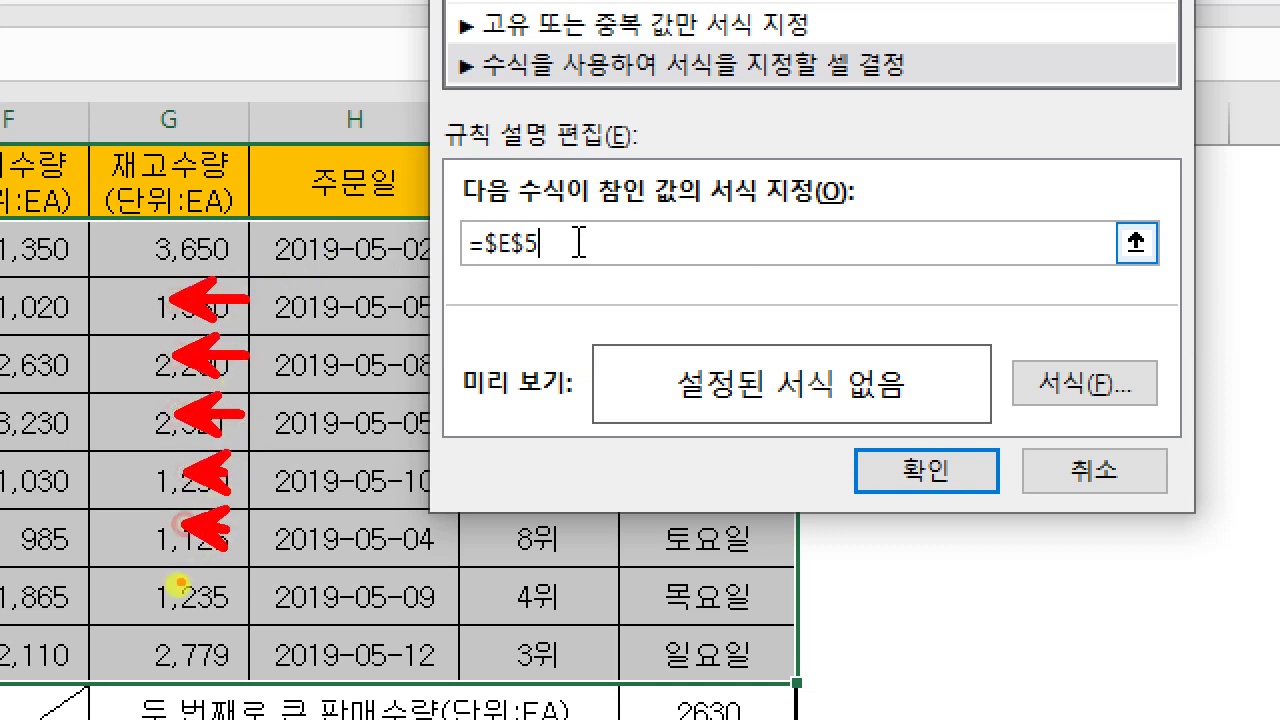
{"action": "left_click_drag", "start_coordinate": [165, 598], "coordinate": [245, 600]}
{"action": "left_click_drag", "start_coordinate": [312, 252], "coordinate": [132, 660]}
{"action": "left_click_drag", "start_coordinate": [112, 305], "coordinate": [352, 692]}
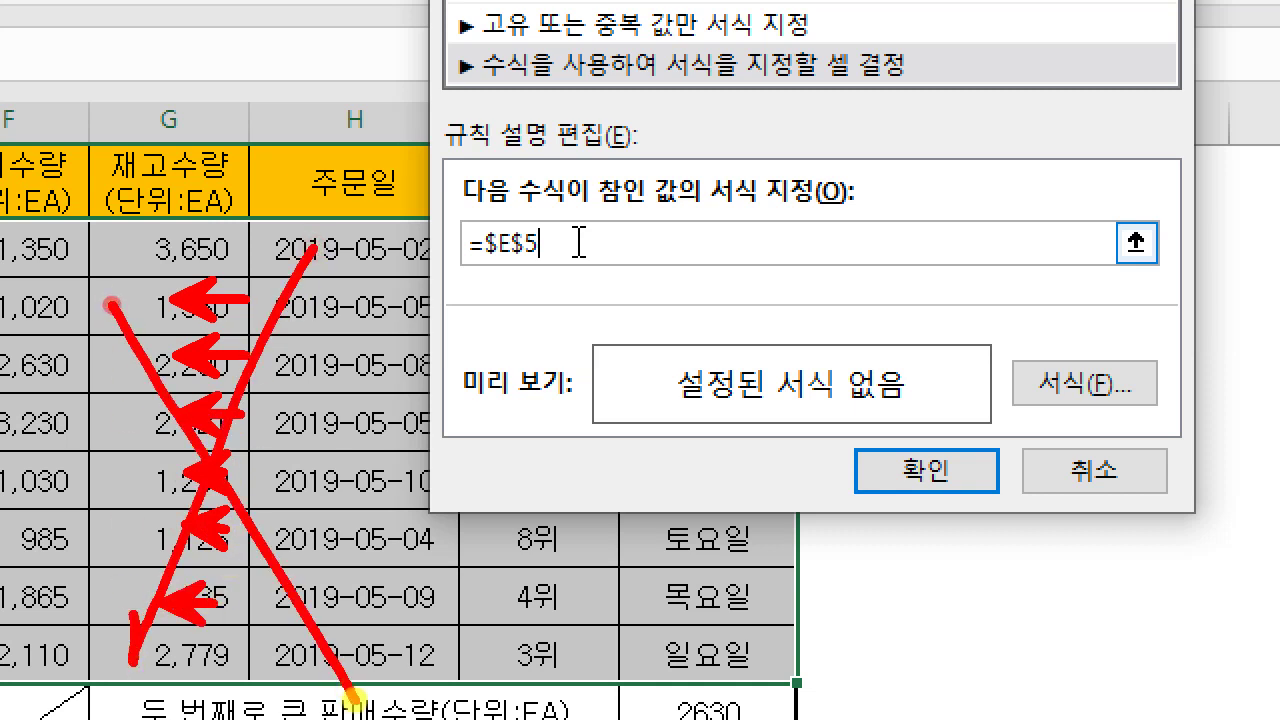
{"action": "left_click_drag", "start_coordinate": [511, 212], "coordinate": [555, 97]}
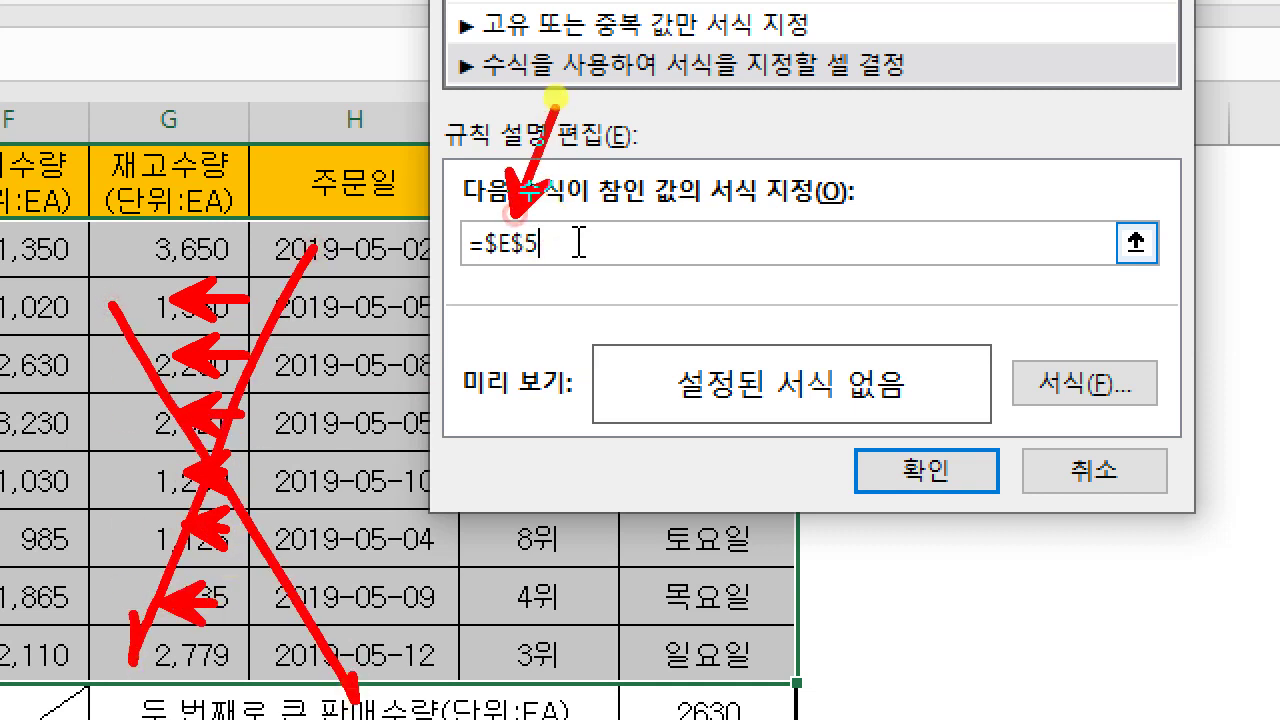
{"action": "mouse_move", "coordinate": [700, 14]}
{"action": "left_mouse_down"}
{"action": "mouse_move", "coordinate": [808, 186]}
{"action": "mouse_move", "coordinate": [940, 190]}
{"action": "left_mouse_up"}
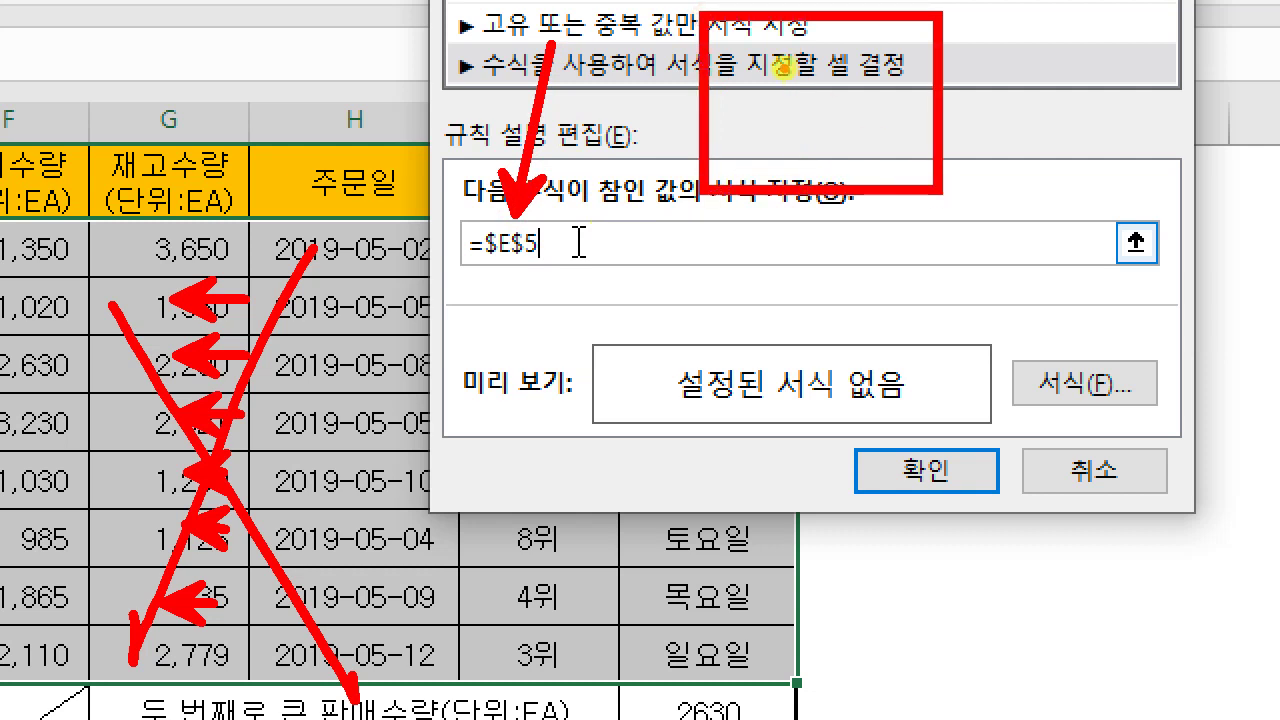
{"action": "mouse_move", "coordinate": [783, 72]}
{"action": "left_mouse_down"}
{"action": "mouse_move", "coordinate": [826, 134]}
{"action": "mouse_move", "coordinate": [872, 78]}
{"action": "mouse_move", "coordinate": [880, 165]}
{"action": "mouse_move", "coordinate": [970, 70]}
{"action": "mouse_move", "coordinate": [1004, 150]}
{"action": "mouse_move", "coordinate": [1060, 85]}
{"action": "mouse_move", "coordinate": [1140, 120]}
{"action": "mouse_move", "coordinate": [1150, 51]}
{"action": "mouse_move", "coordinate": [1162, 112]}
{"action": "left_mouse_up"}
{"action": "key", "text": "ctrl+z"}
{"action": "mouse_move", "coordinate": [1172, 72]}
{"action": "left_mouse_down"}
{"action": "mouse_move", "coordinate": [1200, 118]}
{"action": "mouse_move", "coordinate": [1198, 160]}
{"action": "left_mouse_up"}
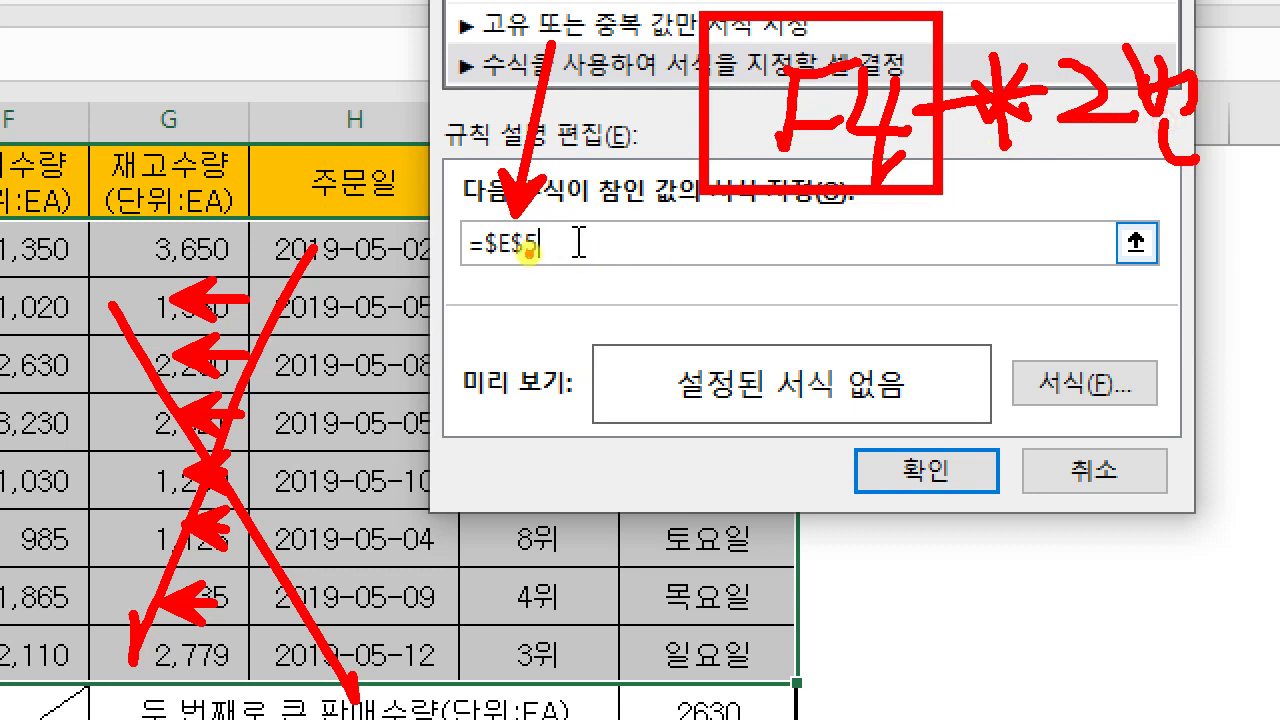
{"action": "key", "text": "Escape"}
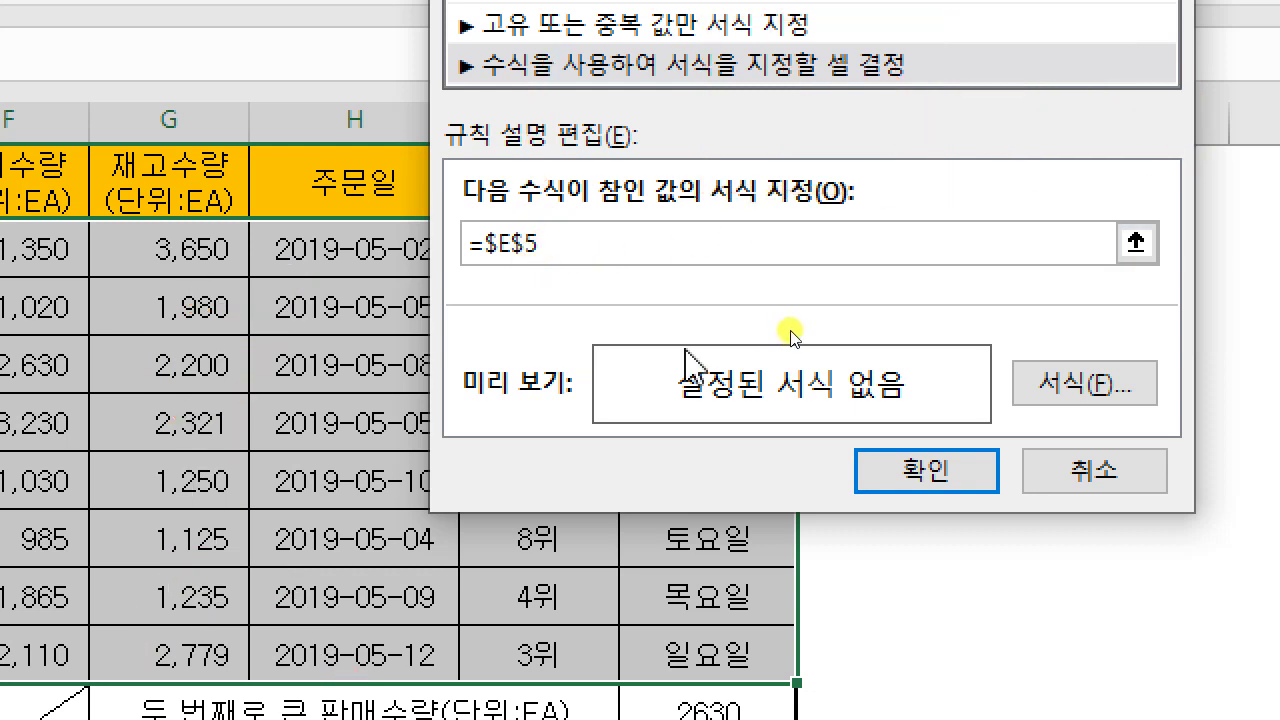
Step: Fix only the column of the E5 reference and complete the rule's formula as =$E5>=1500
{"action": "left_click", "coordinate": [728, 268]}
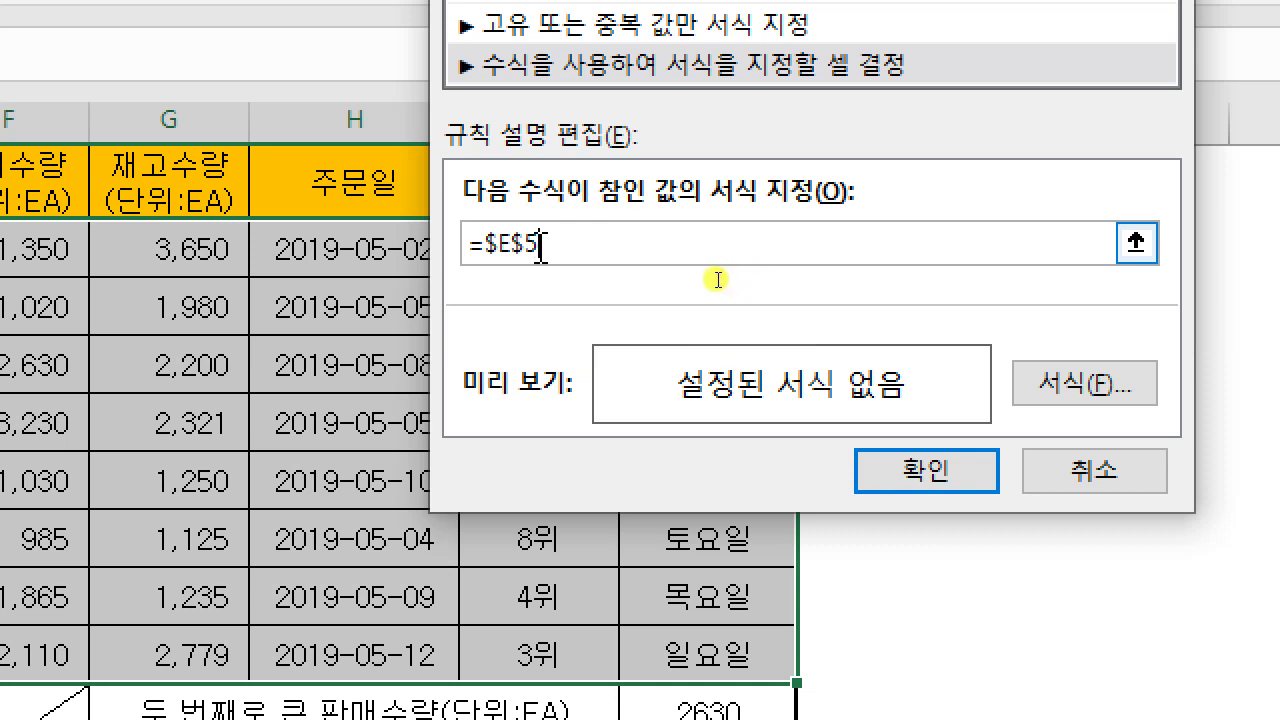
{"action": "left_click", "coordinate": [529, 243]}
{"action": "key", "text": "BackSpace"}
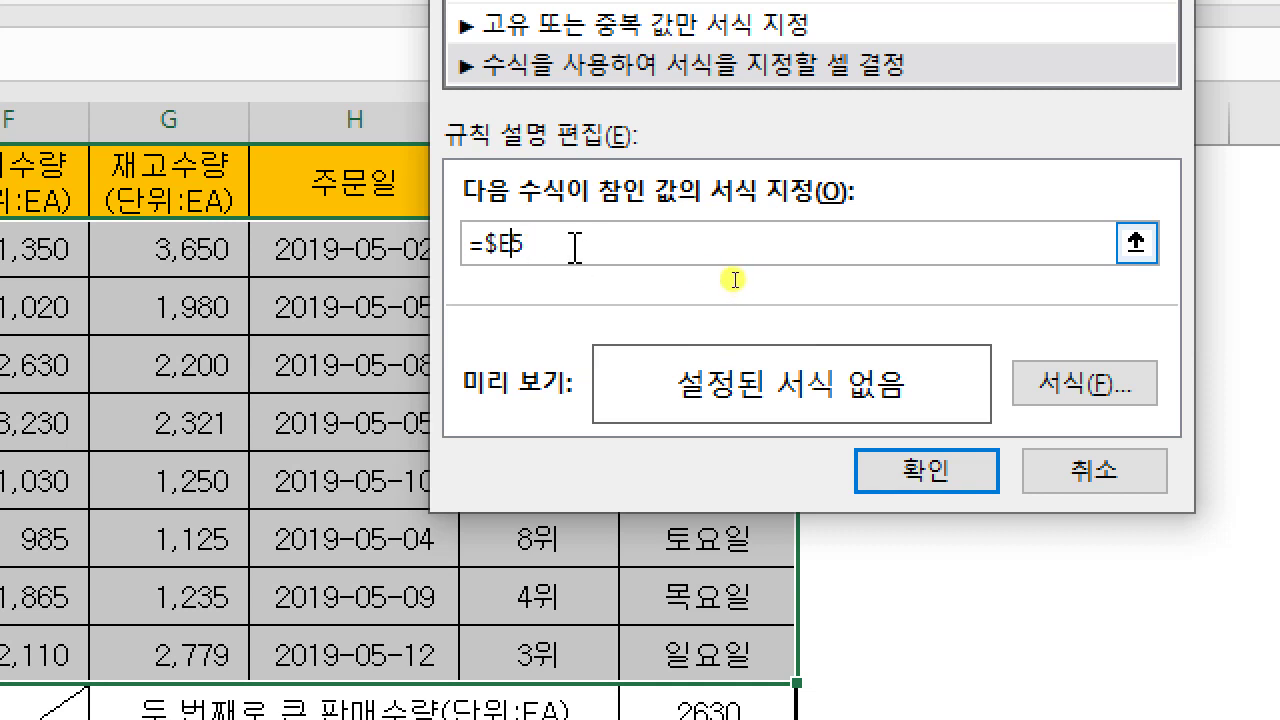
{"action": "left_click", "coordinate": [578, 253]}
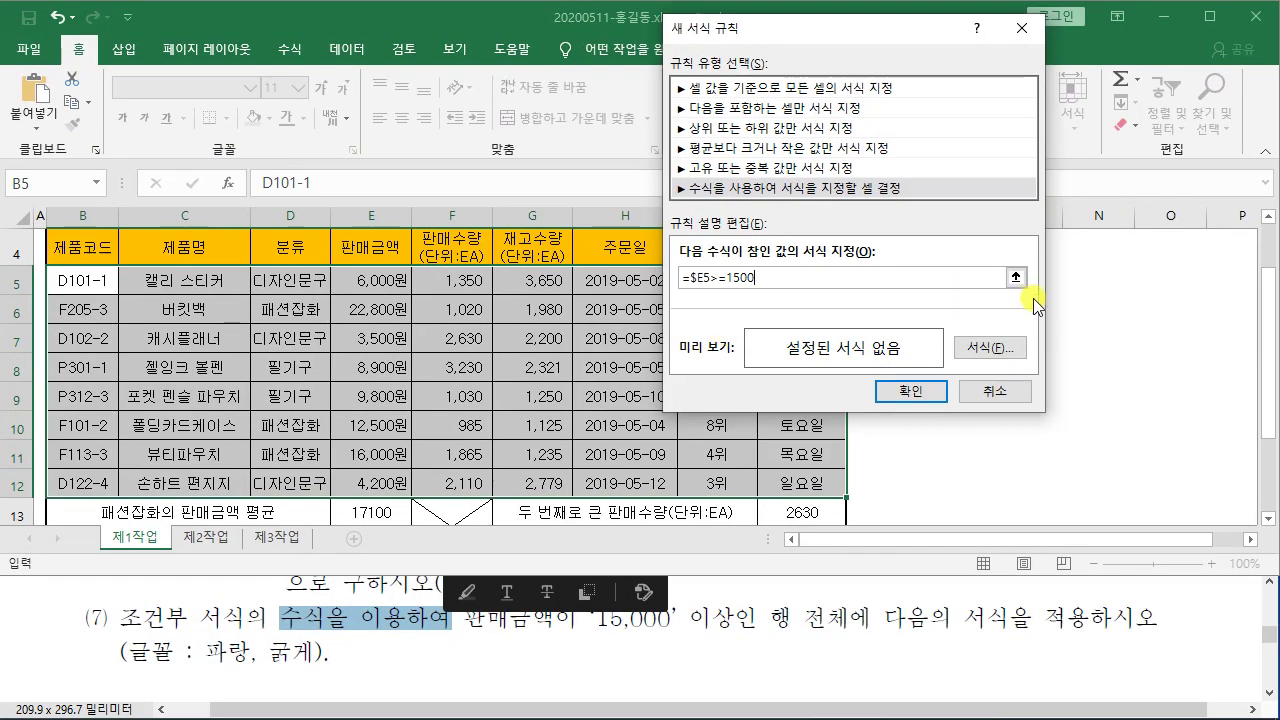
Step: Give the conditional formatting rule a 굵게 font style in standard blue (파랑) and apply it to the selected rows
{"action": "left_click", "coordinate": [985, 350]}
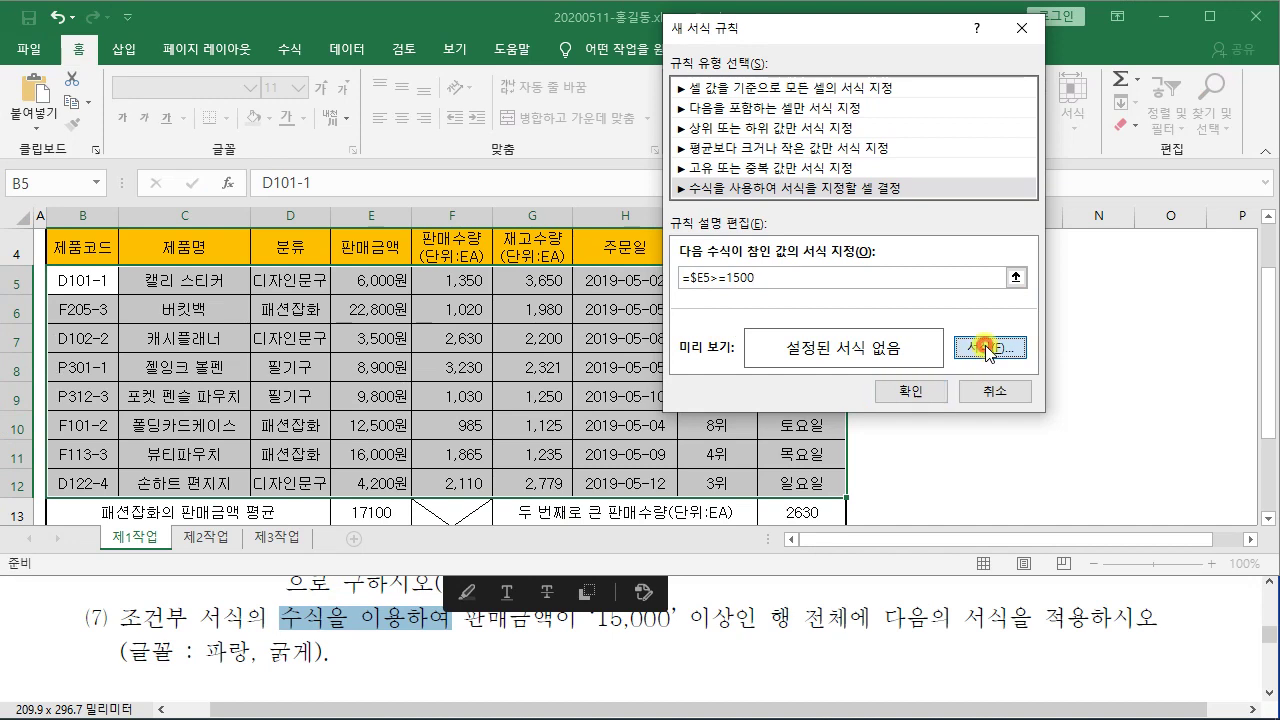
{"action": "left_click_drag", "start_coordinate": [853, 16], "coordinate": [237, 20]}
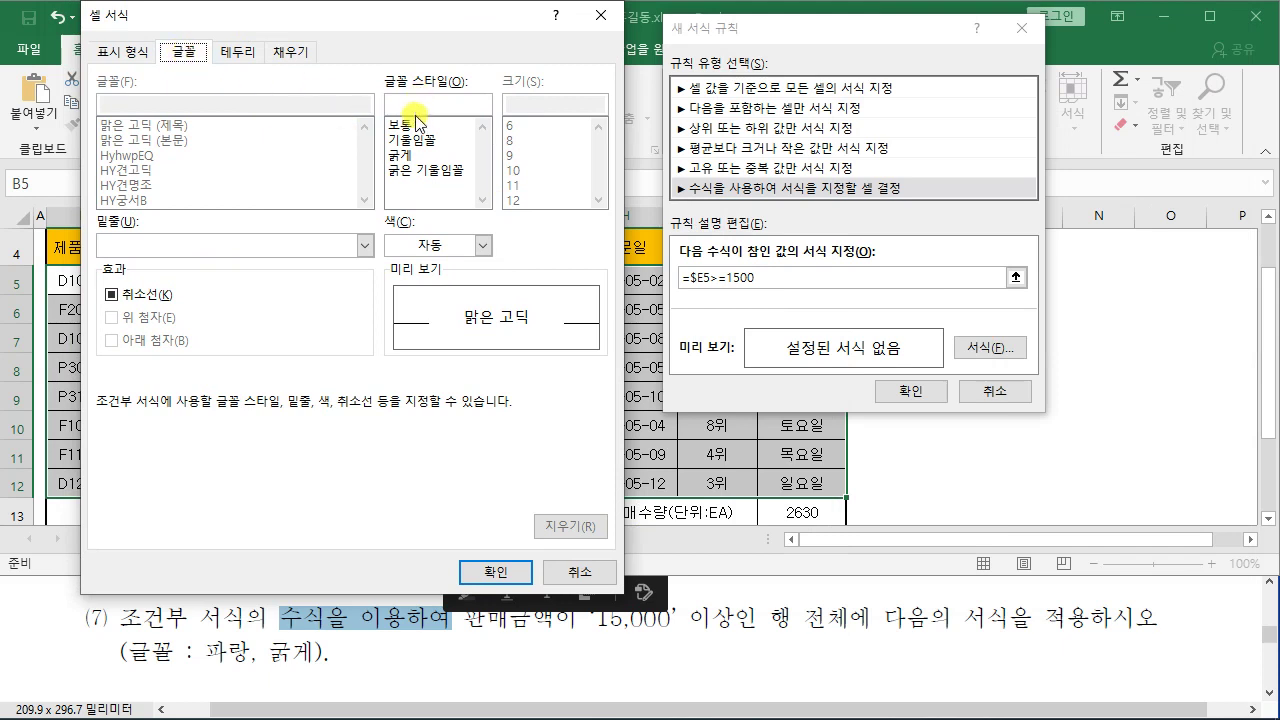
{"action": "left_click", "coordinate": [403, 155]}
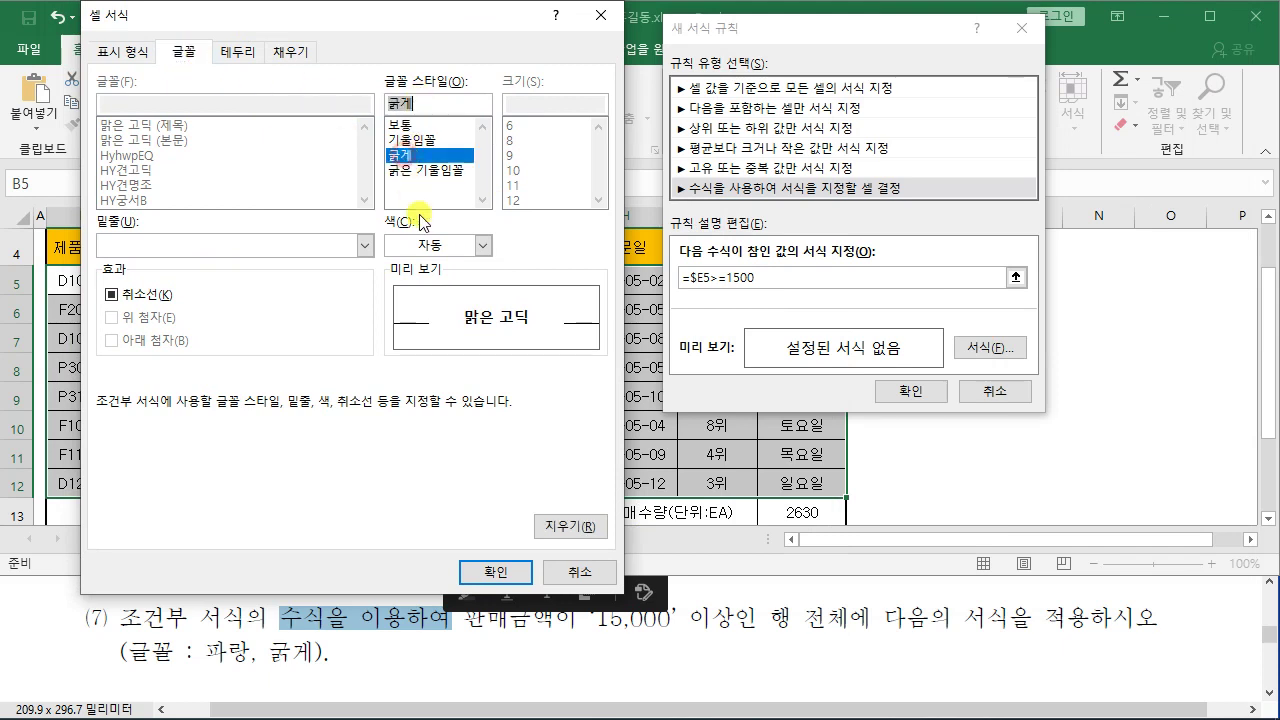
{"action": "left_click", "coordinate": [483, 245]}
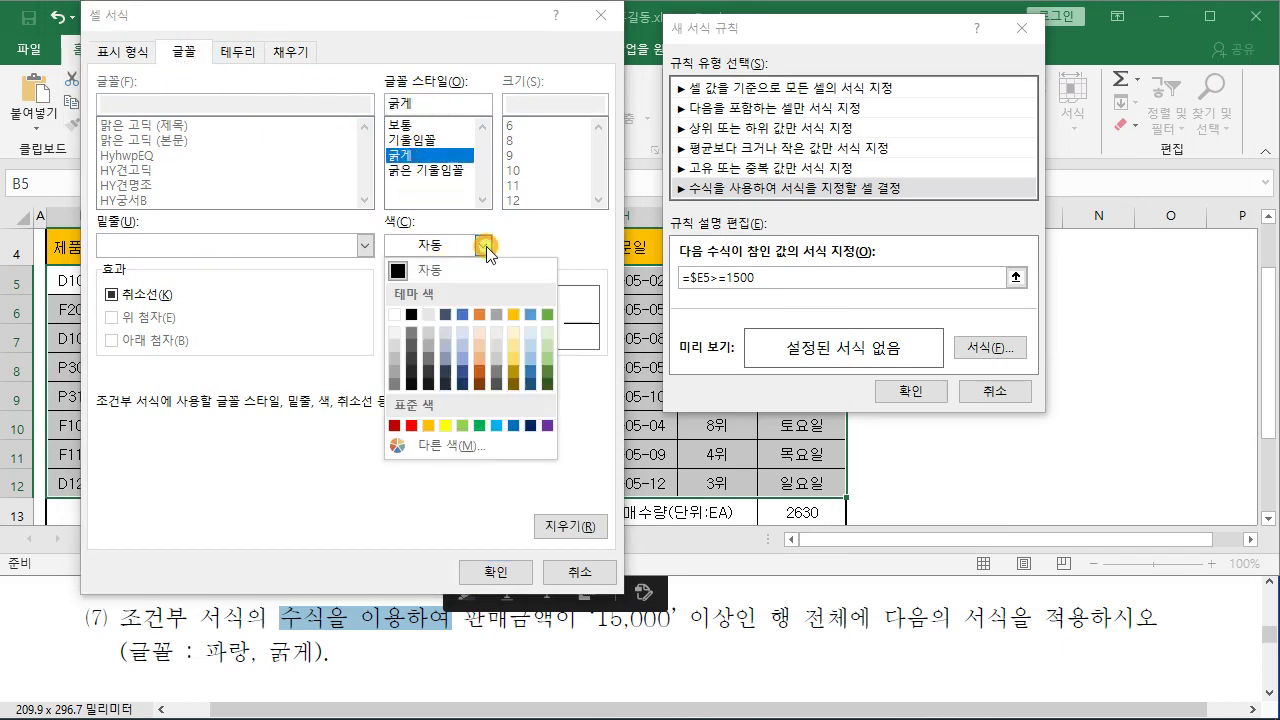
{"action": "left_click", "coordinate": [513, 426]}
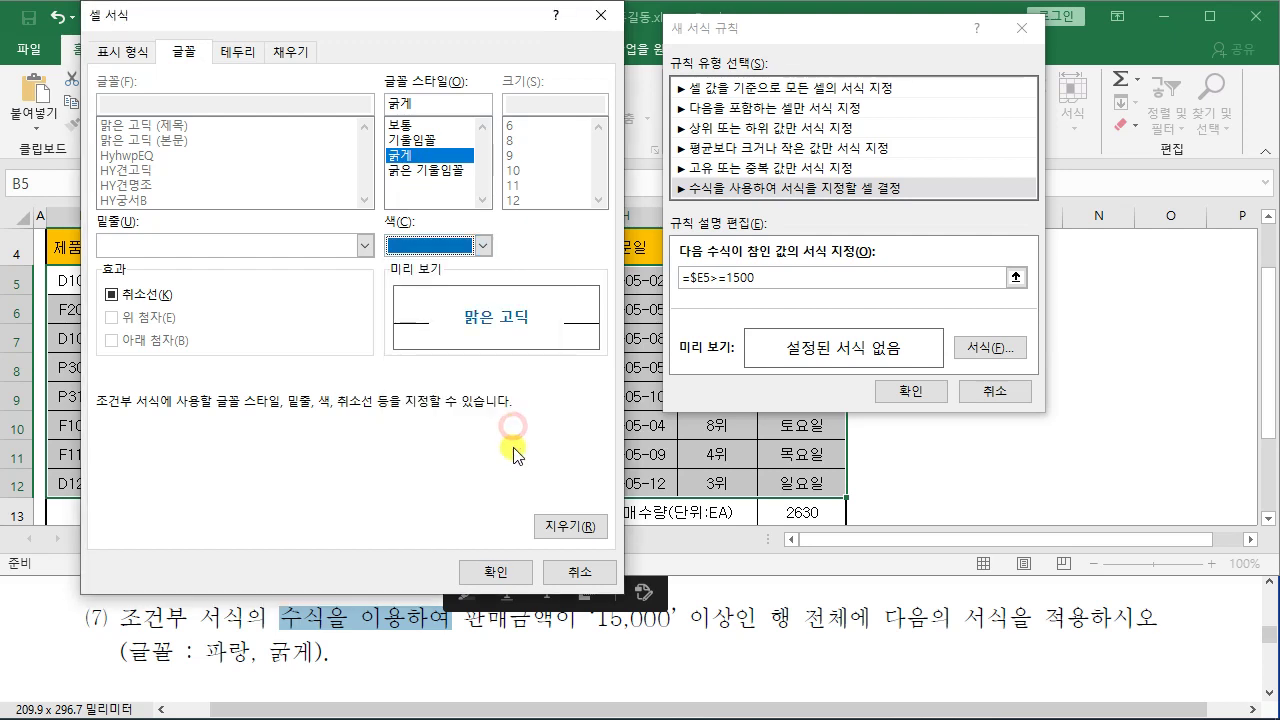
{"action": "left_click", "coordinate": [497, 572]}
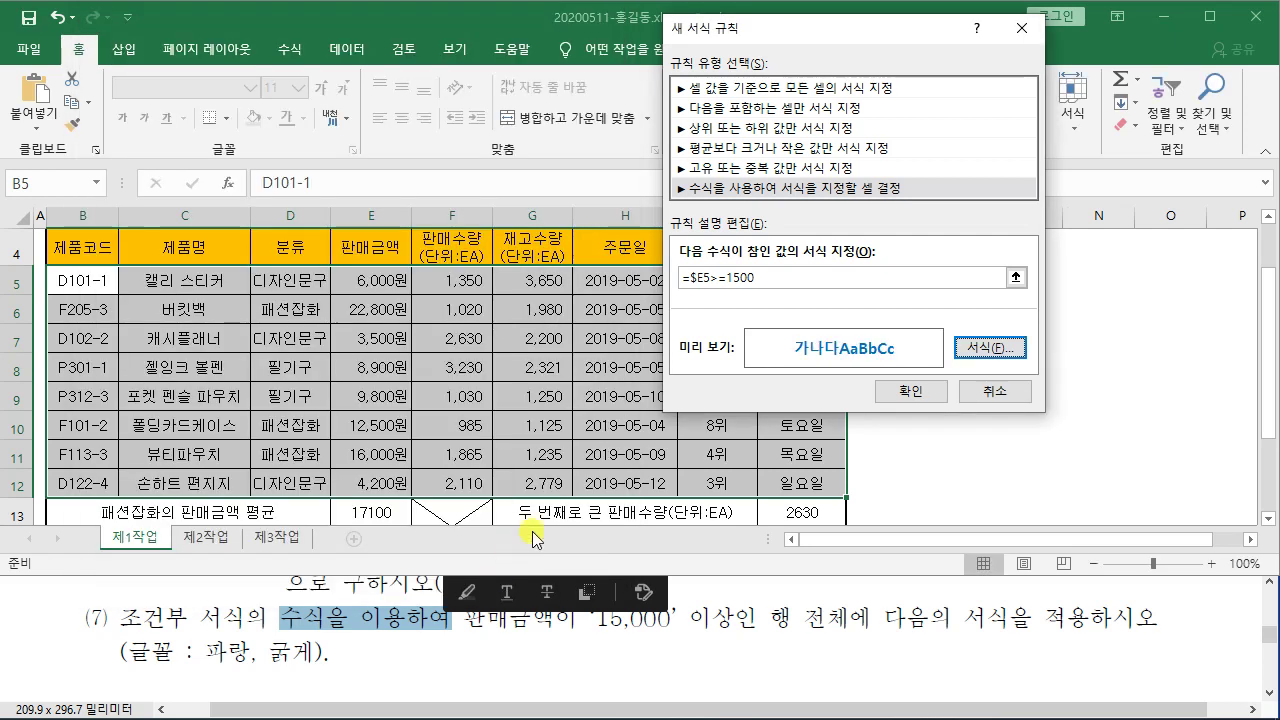
{"action": "left_click", "coordinate": [910, 391]}
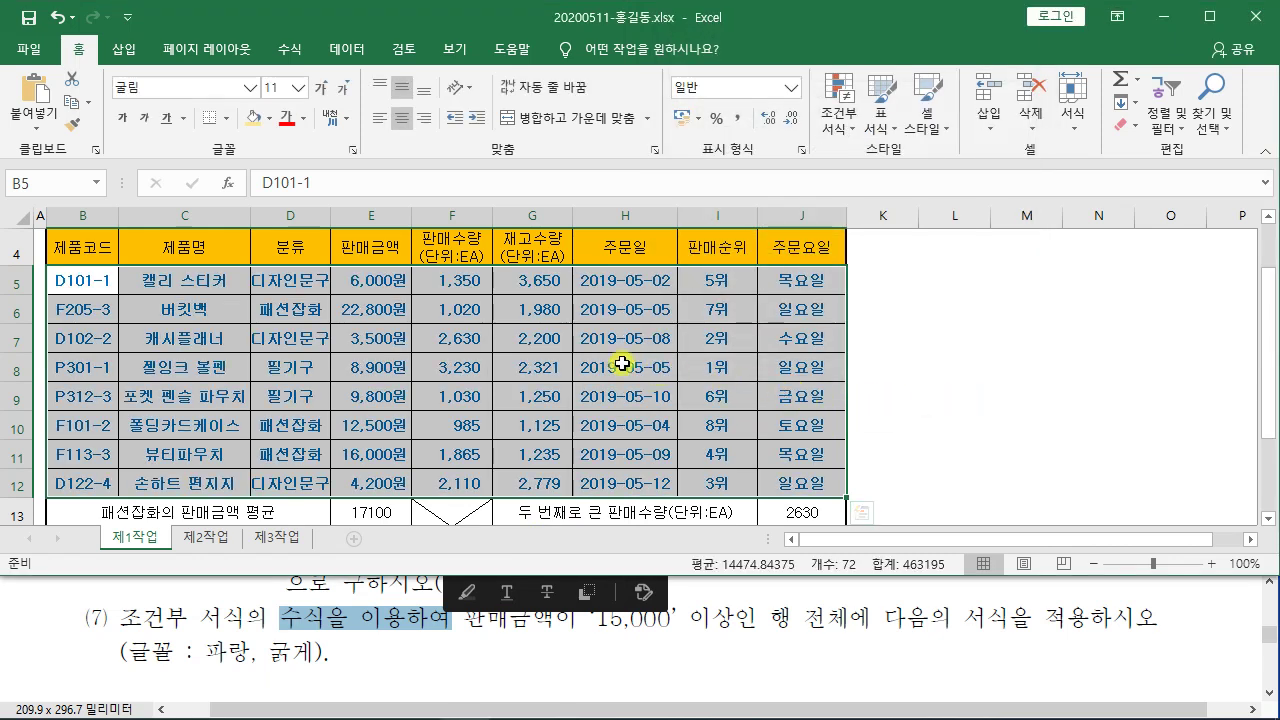
{"action": "left_click", "coordinate": [840, 105]}
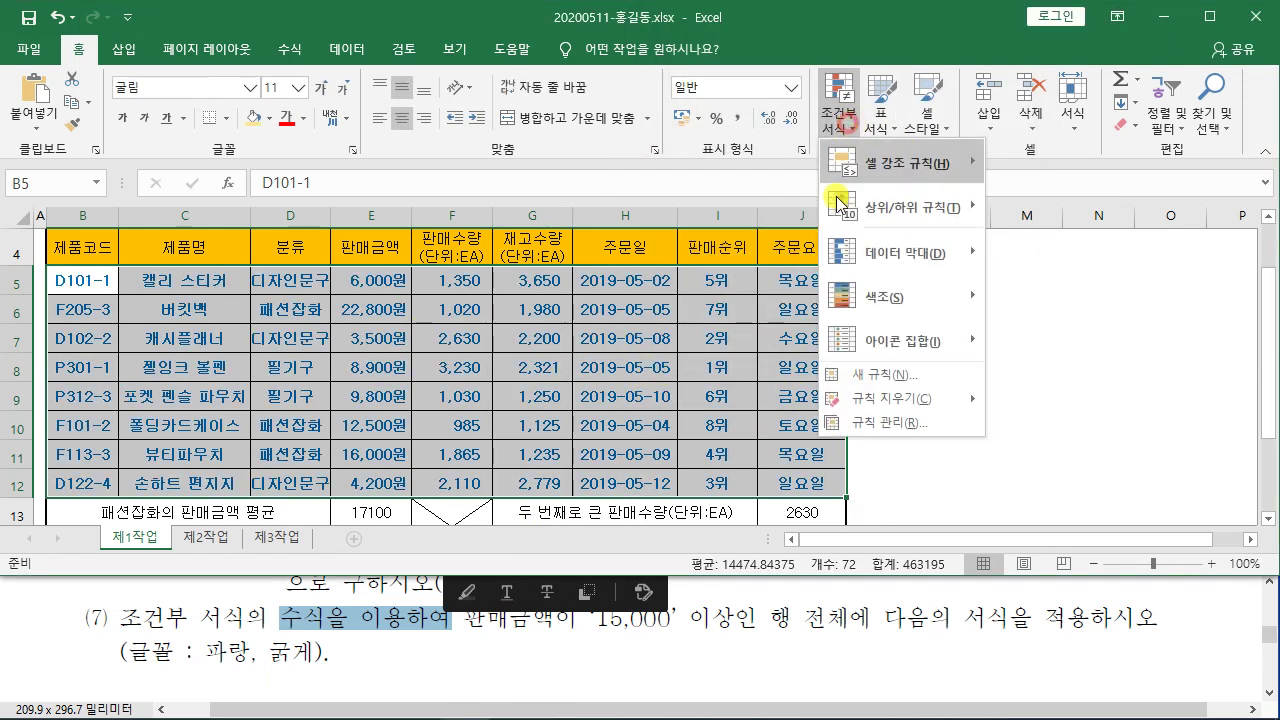
{"action": "left_click", "coordinate": [875, 375]}
{"action": "left_click", "coordinate": [1080, 428]}
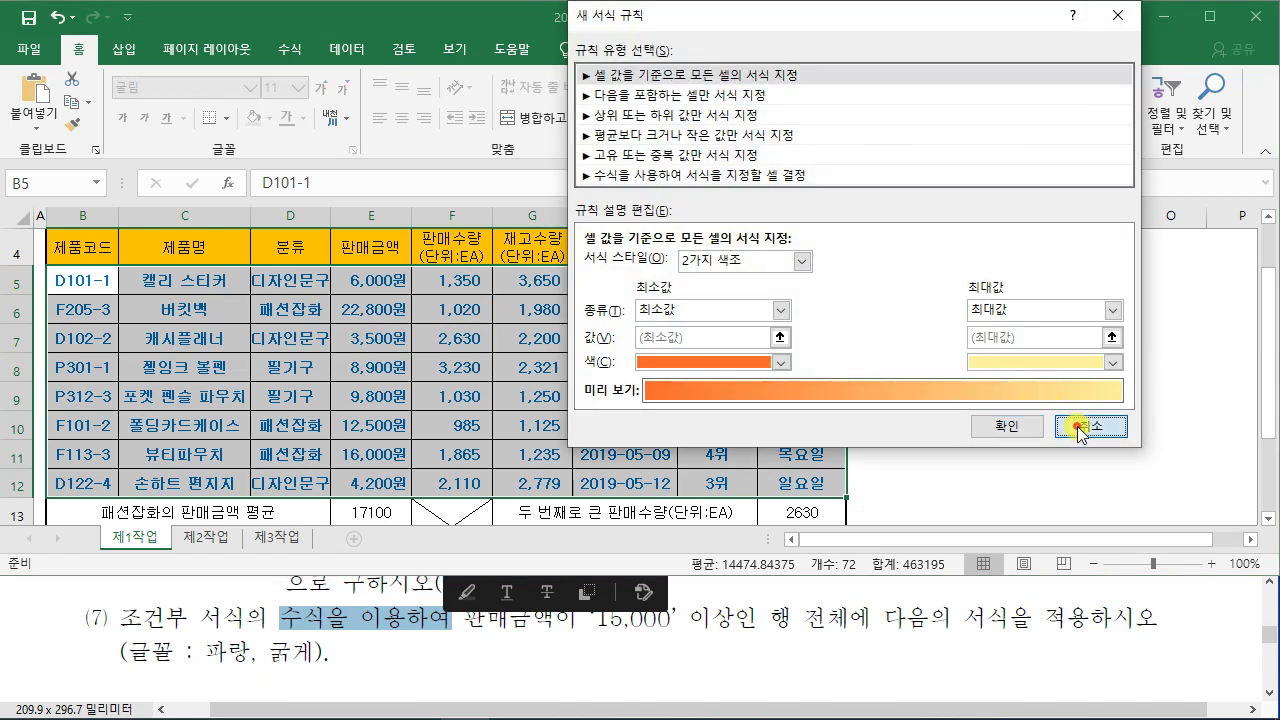
Step: Correct the existing conditional formatting rule's formula to =$E5>=15000 and apply the change
{"action": "left_click", "coordinate": [838, 108]}
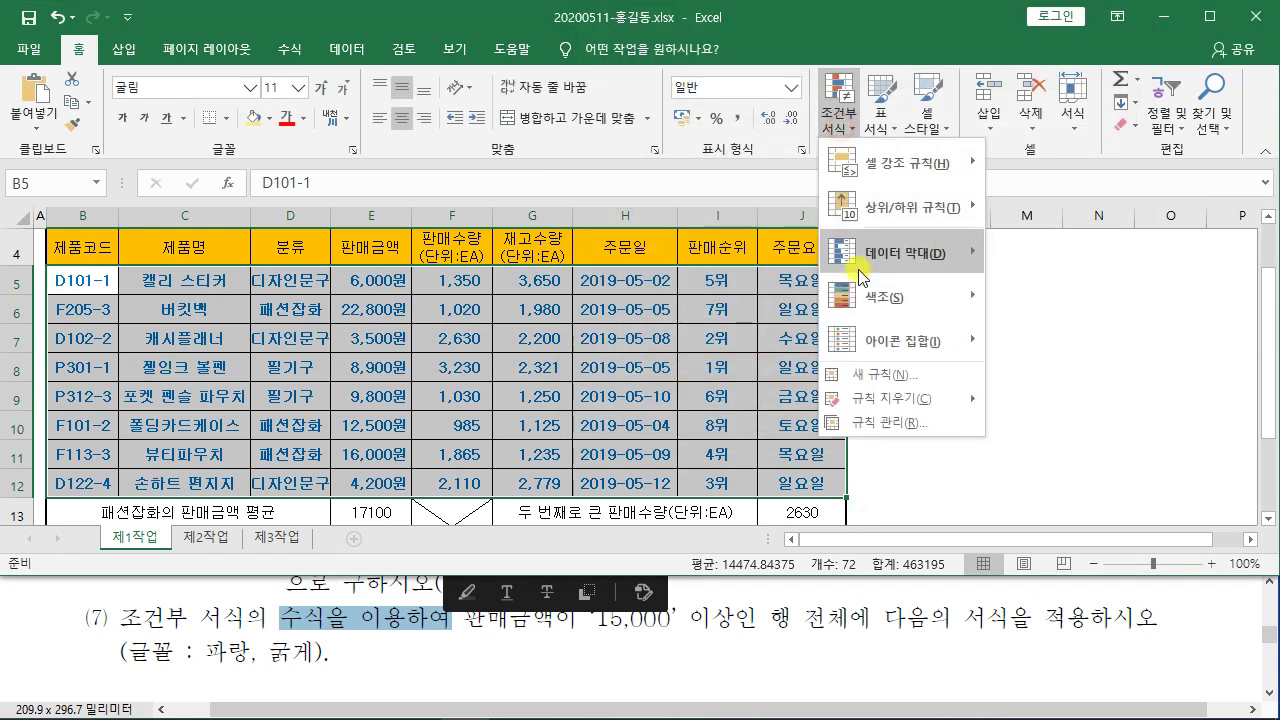
{"action": "left_click", "coordinate": [898, 421]}
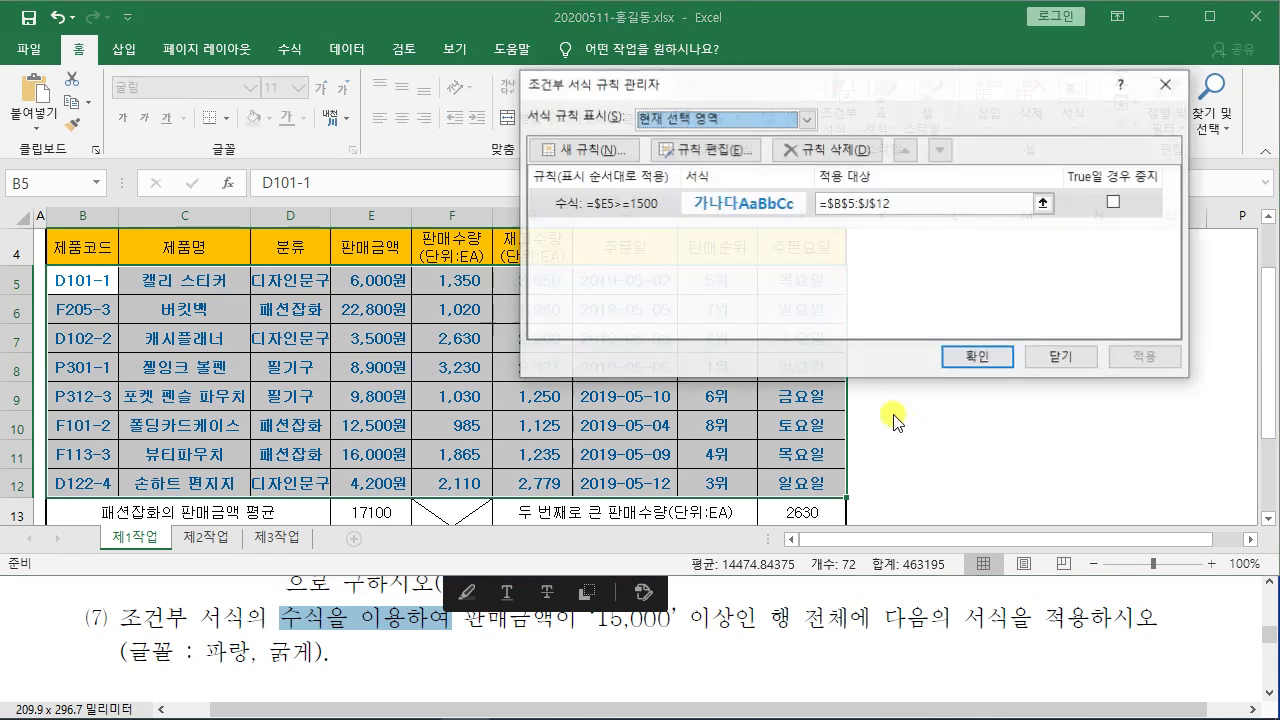
{"action": "double_click", "coordinate": [628, 203]}
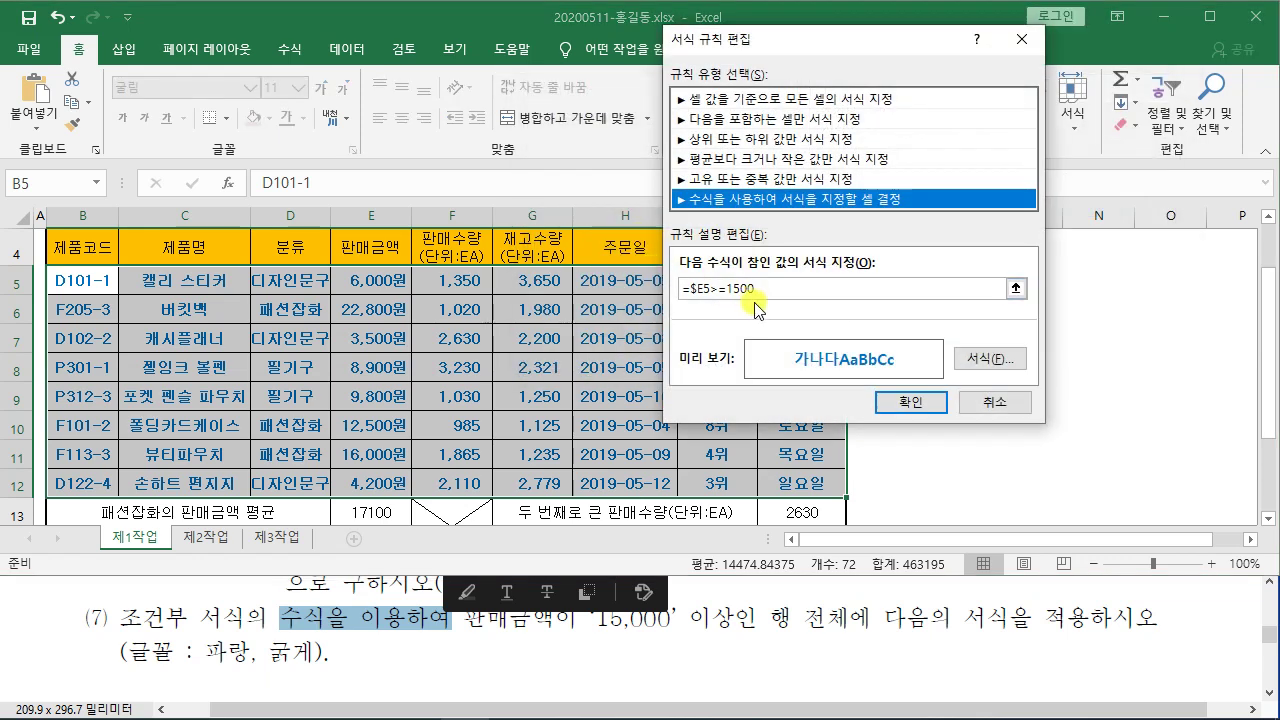
{"action": "left_click", "coordinate": [760, 291]}
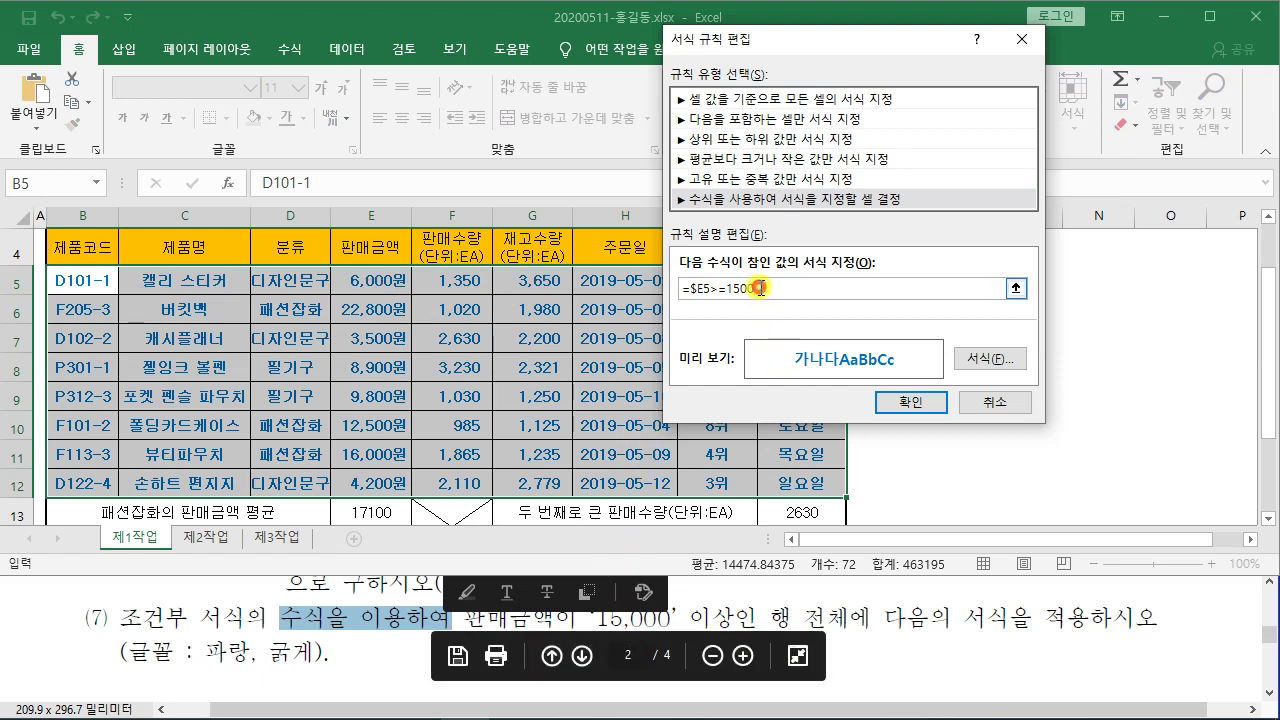
{"action": "type", "text": "0"}
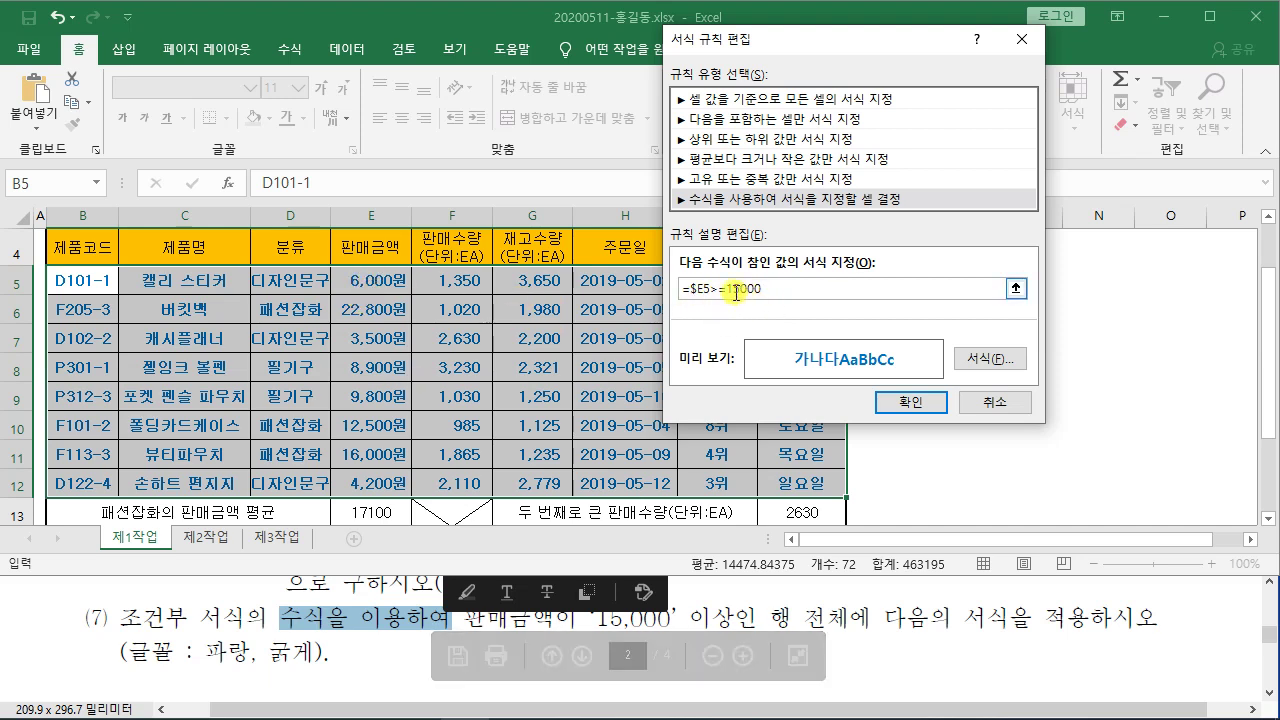
{"action": "left_click", "coordinate": [910, 401]}
{"action": "left_click", "coordinate": [968, 358]}
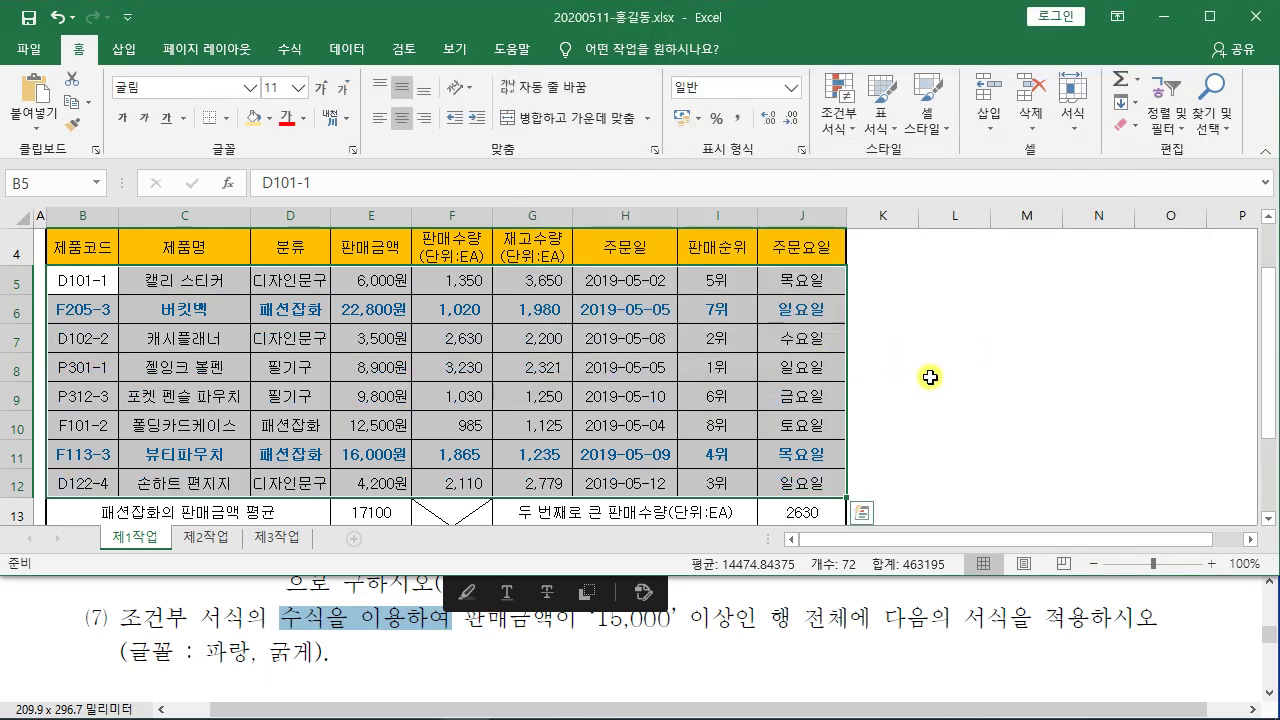
Step: Deselect the product rows and maximize the Excel window to review the whole 제1작업 table from its title
{"action": "left_click", "coordinate": [928, 376]}
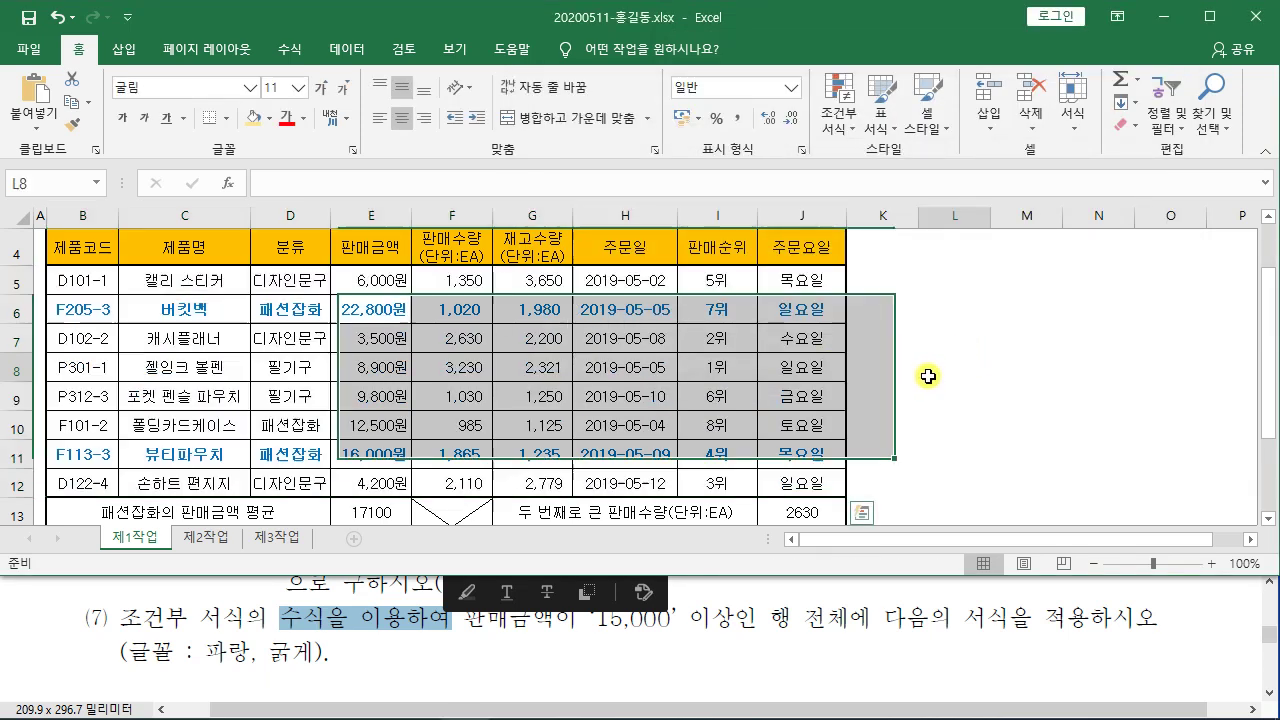
{"action": "left_click", "coordinate": [1207, 17]}
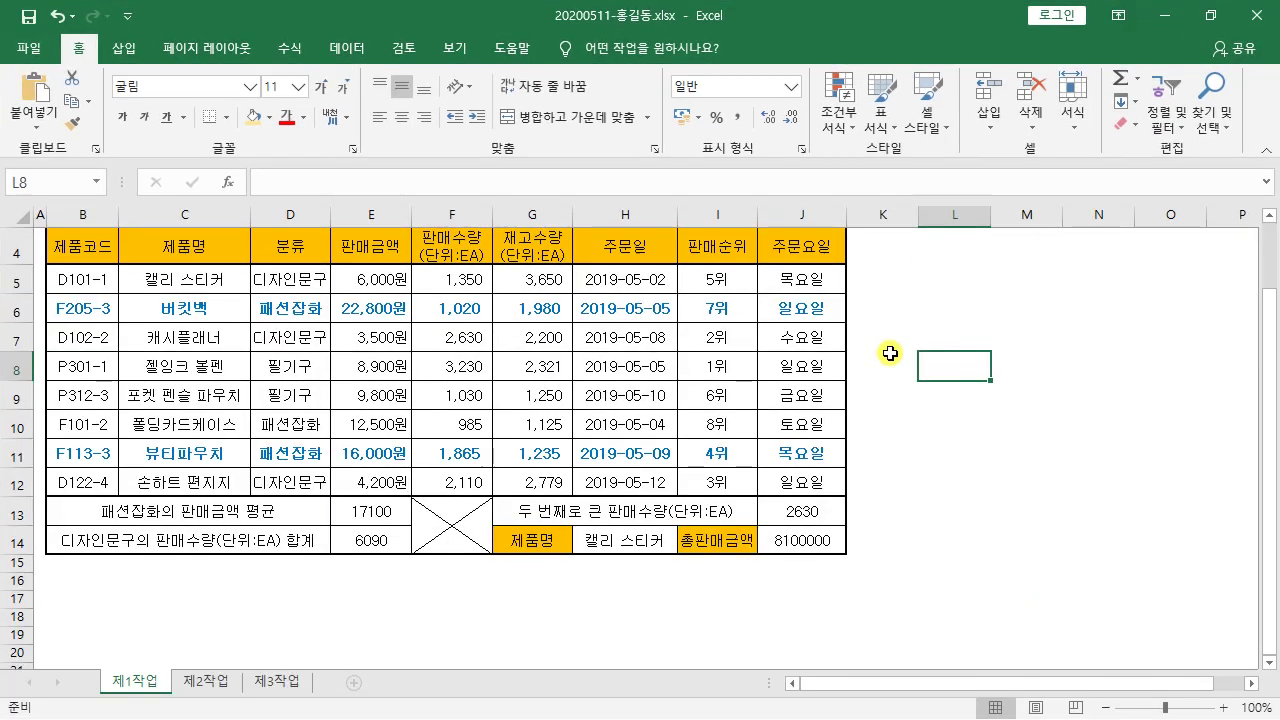
{"action": "scroll", "coordinate": [923, 354], "scroll_direction": "up", "scroll_amount": 1}
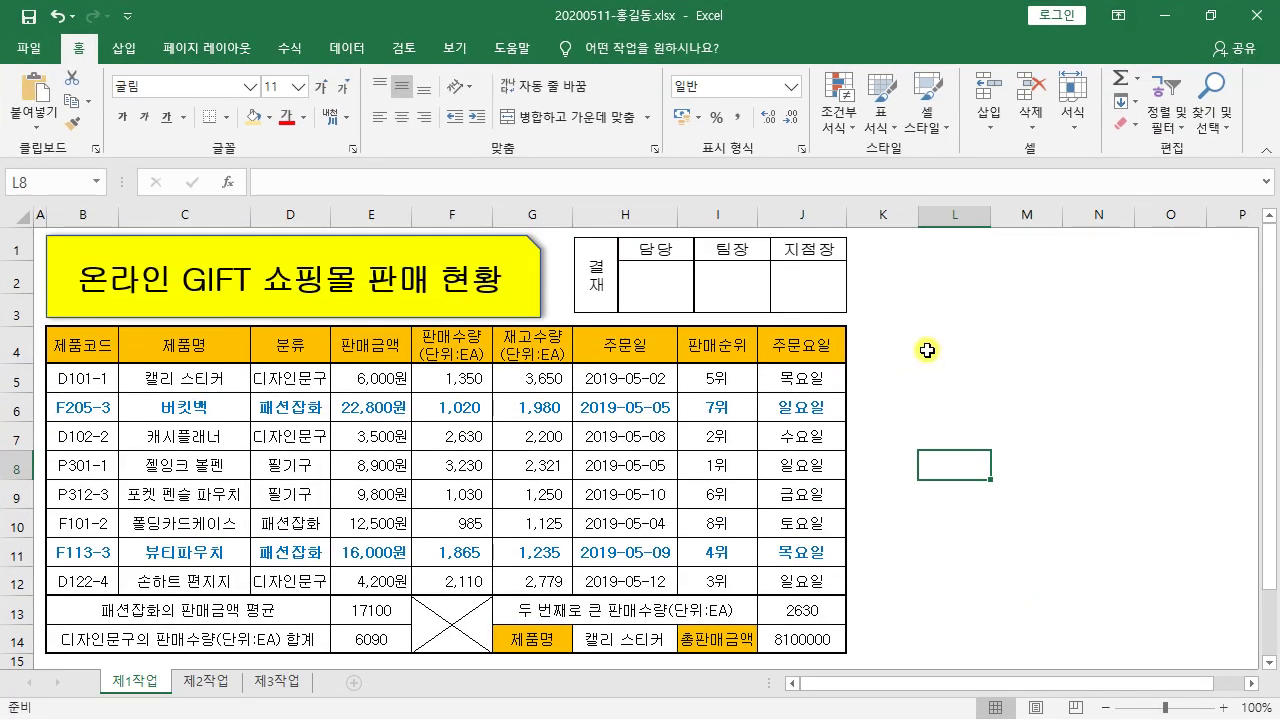